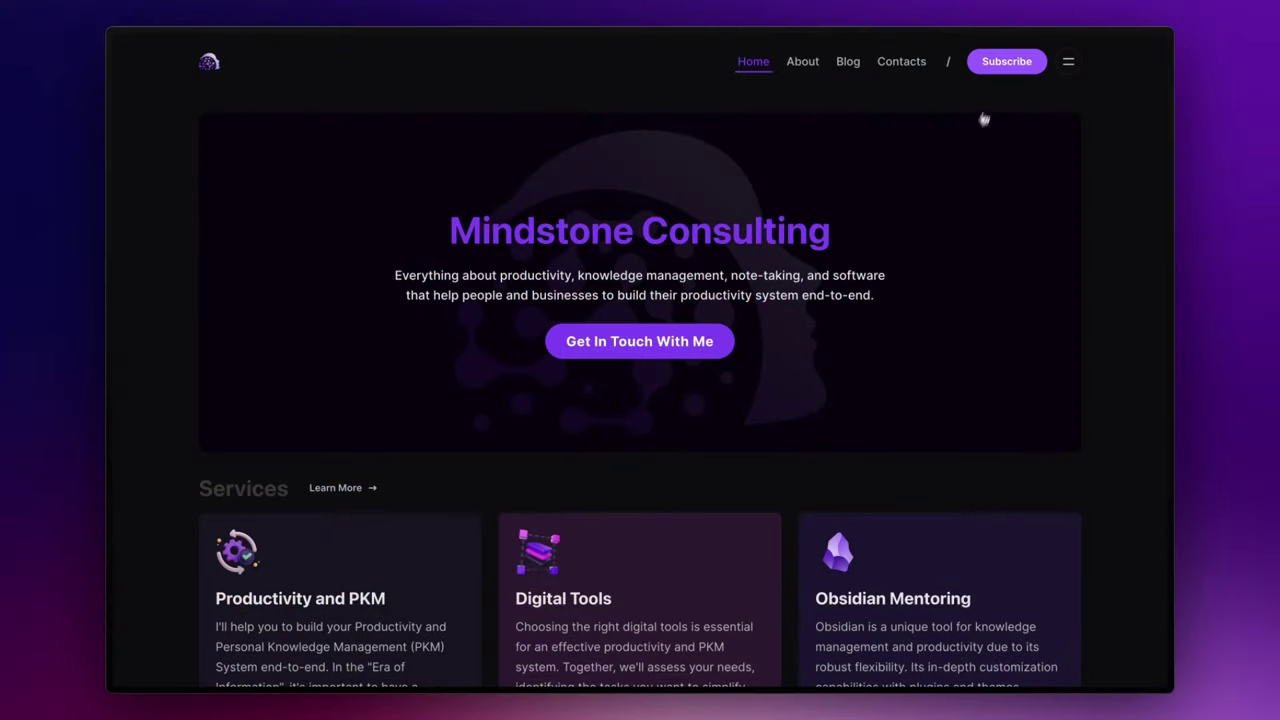
Open the Mindstone Consulting subscription page and compare the monthly and yearly pricing of the Free and Insider plans.
left_click(1007, 62)
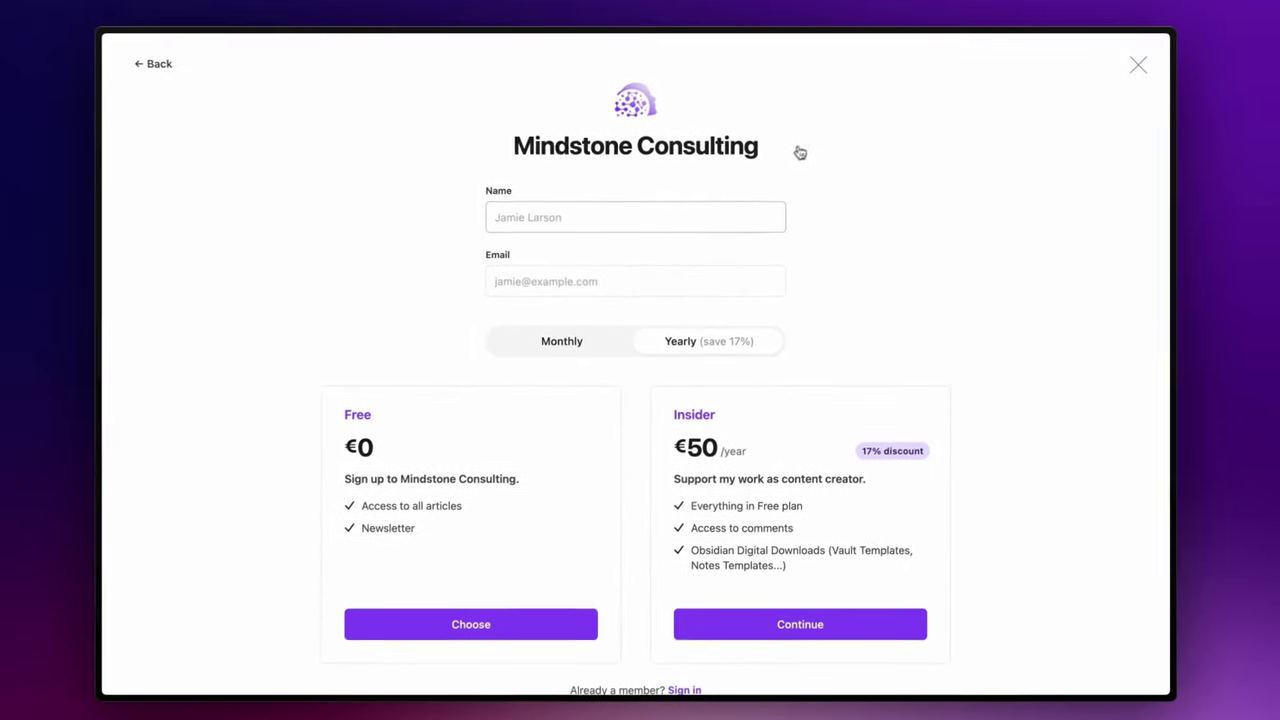
scroll(775, 170, "down", 2)
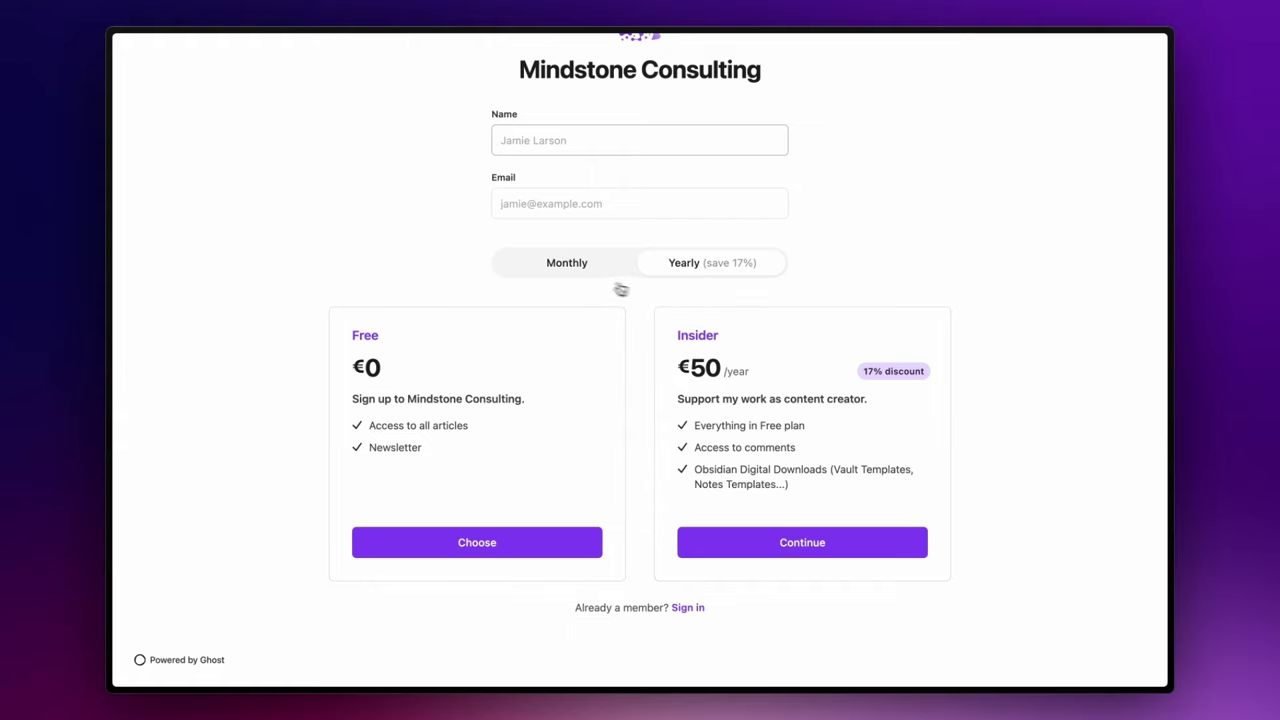
left_click(566, 264)
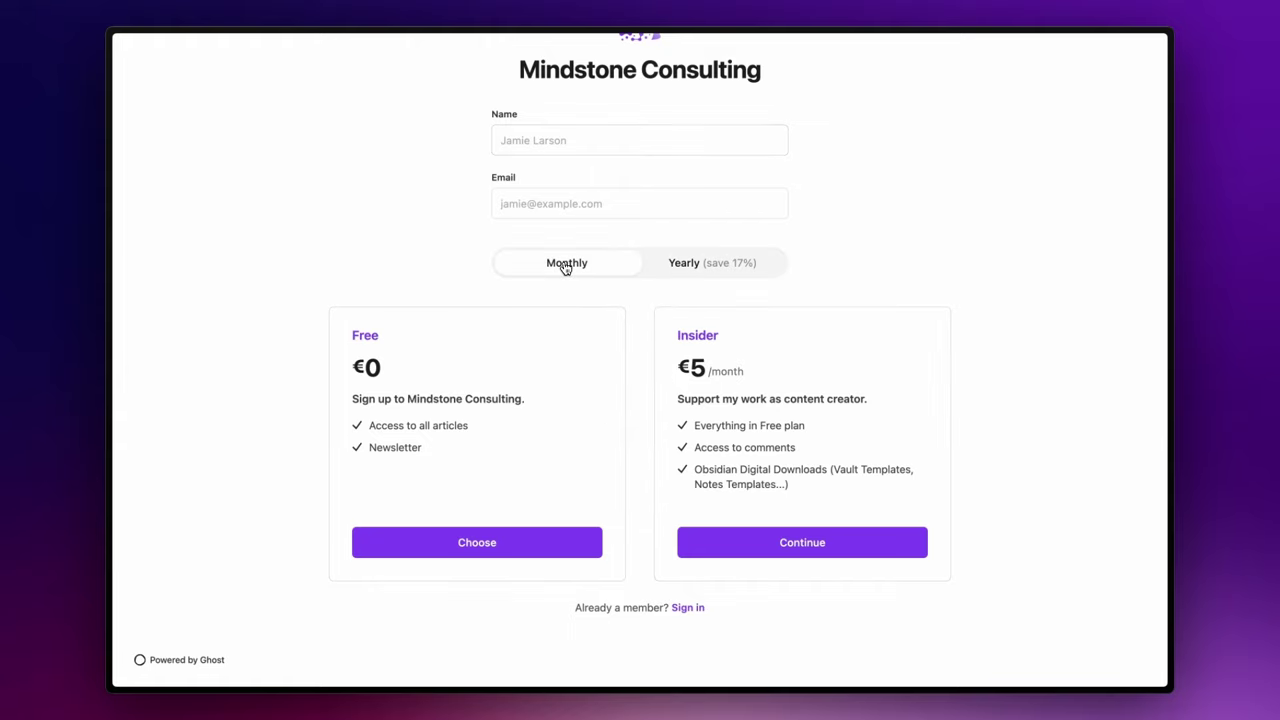
left_click(689, 266)
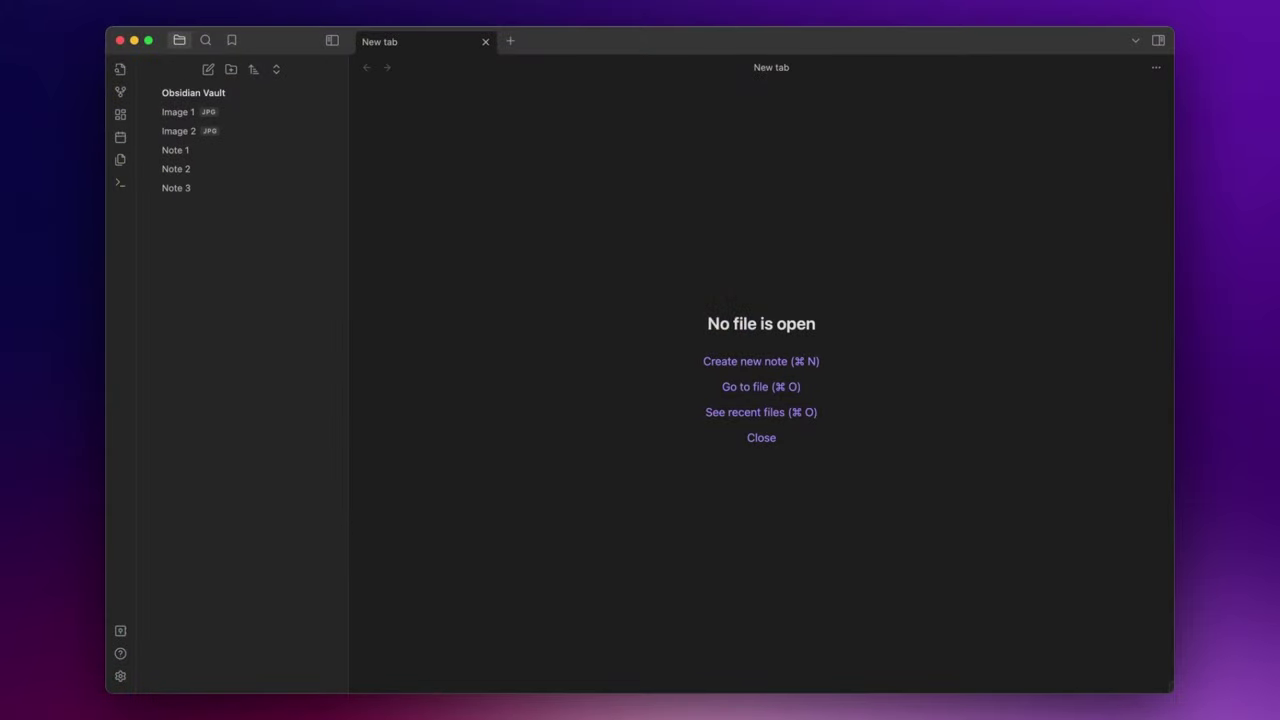
Review the community theme Minimal by kepano, install and activate it, and return to the appearance settings.
key("super+comma")
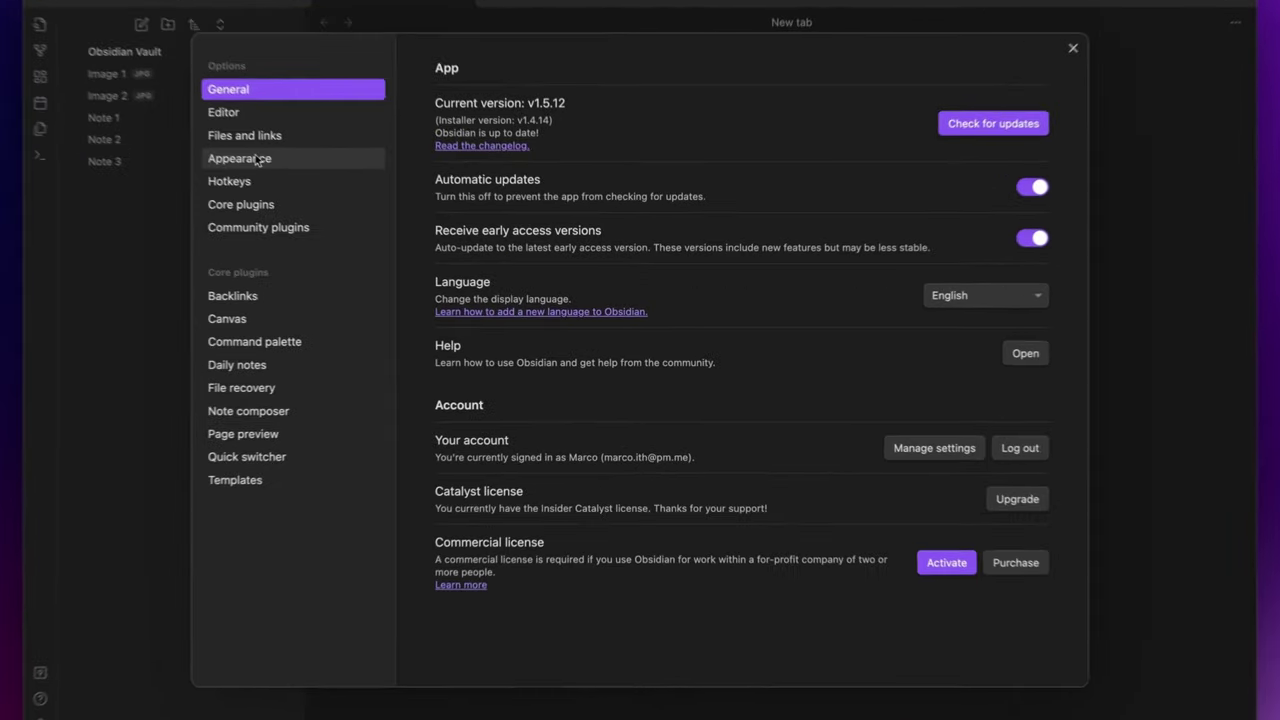
left_click(257, 160)
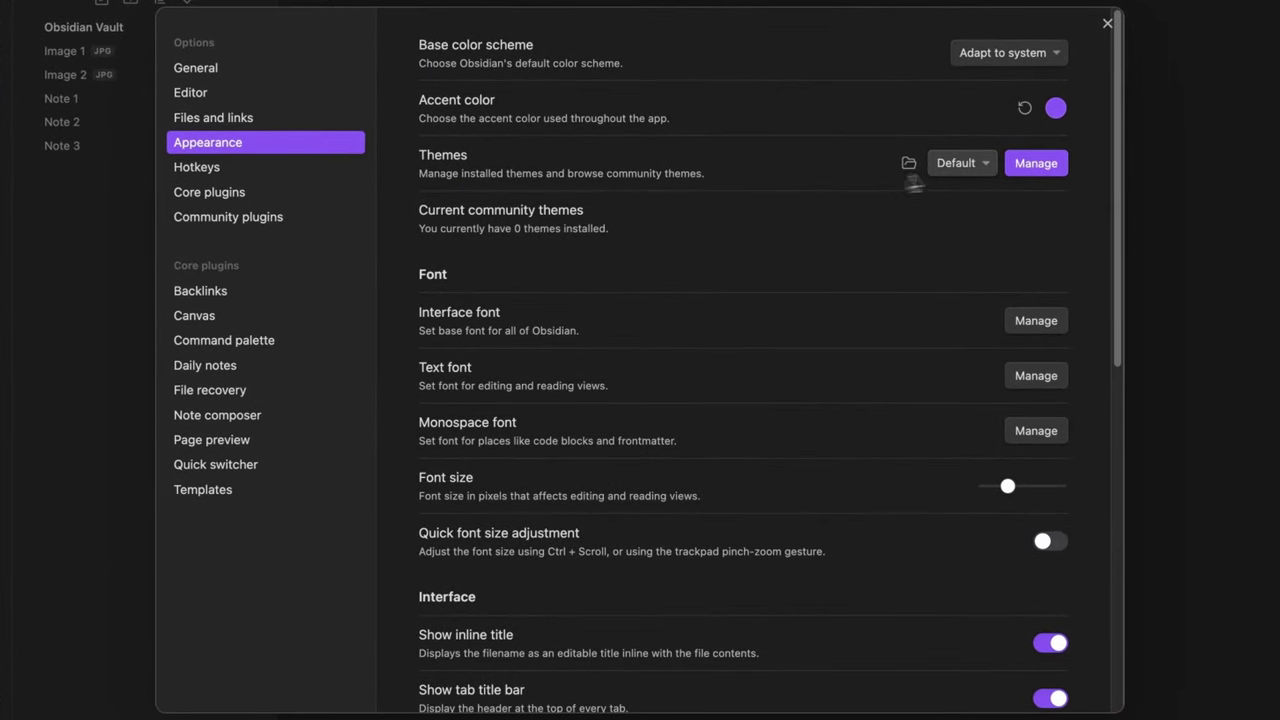
left_click(1020, 165)
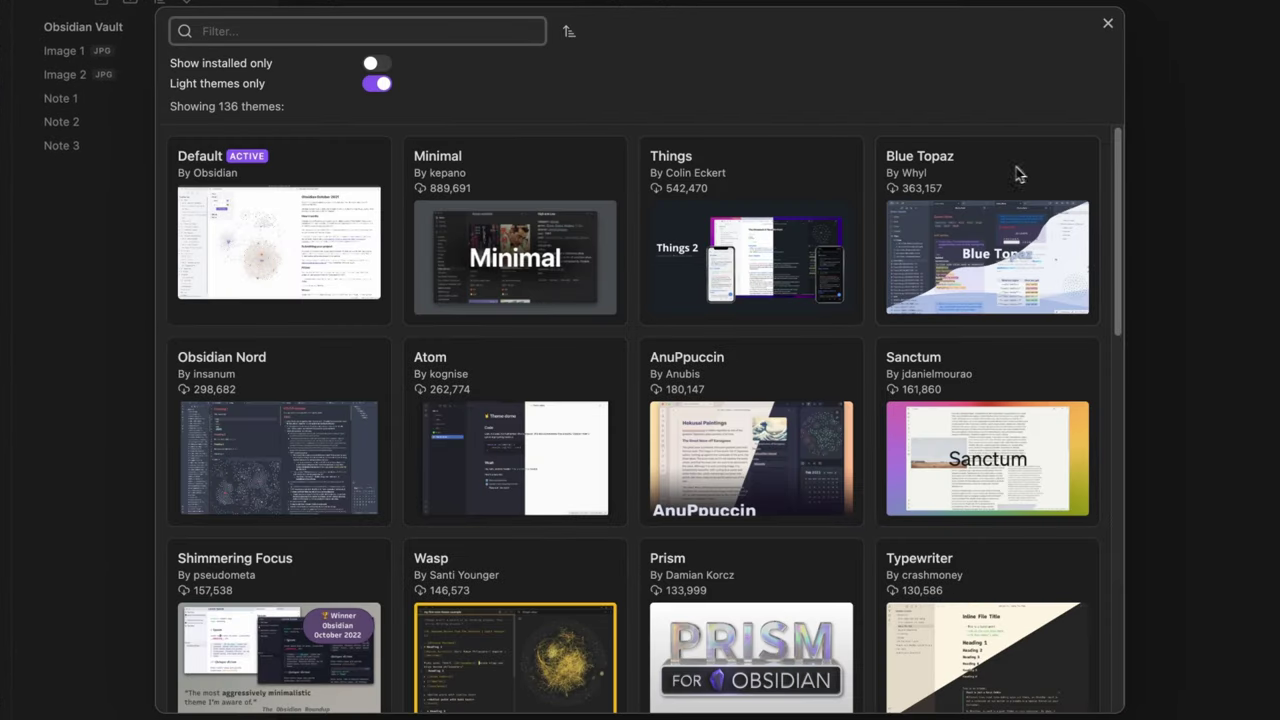
left_click(565, 192)
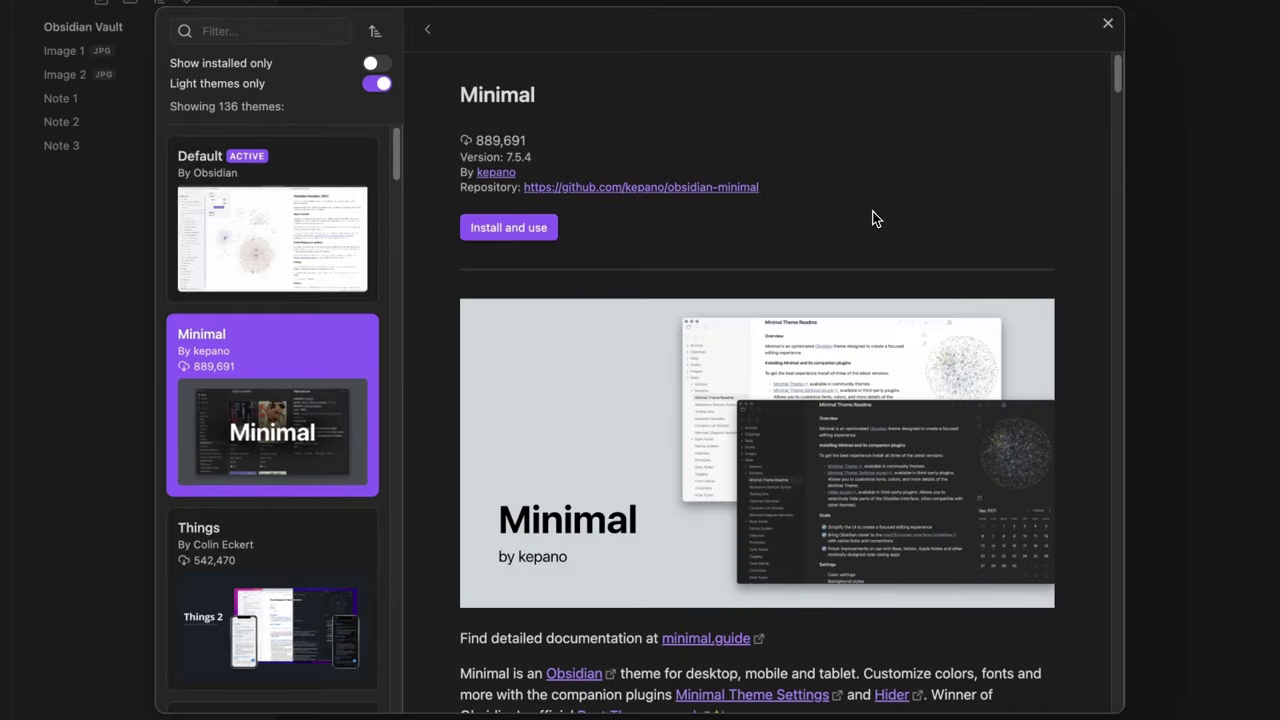
scroll(872, 218, "down", 5)
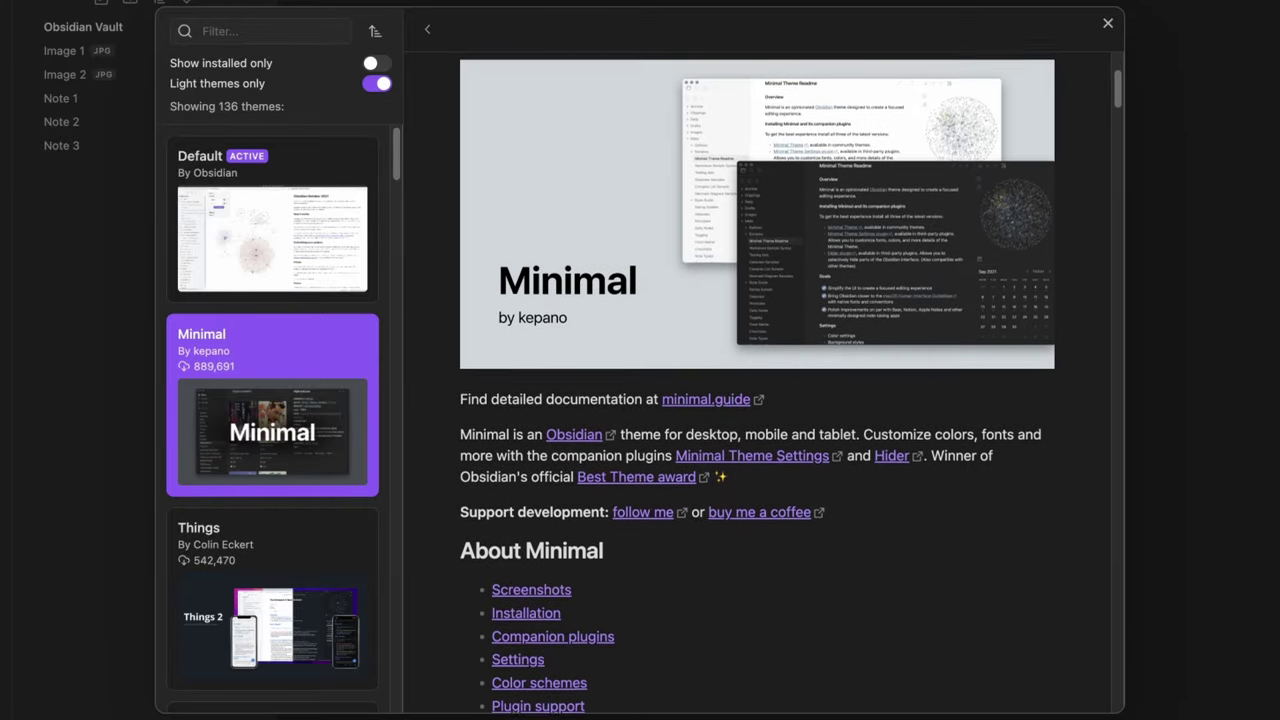
scroll(758, 382, "down", 7)
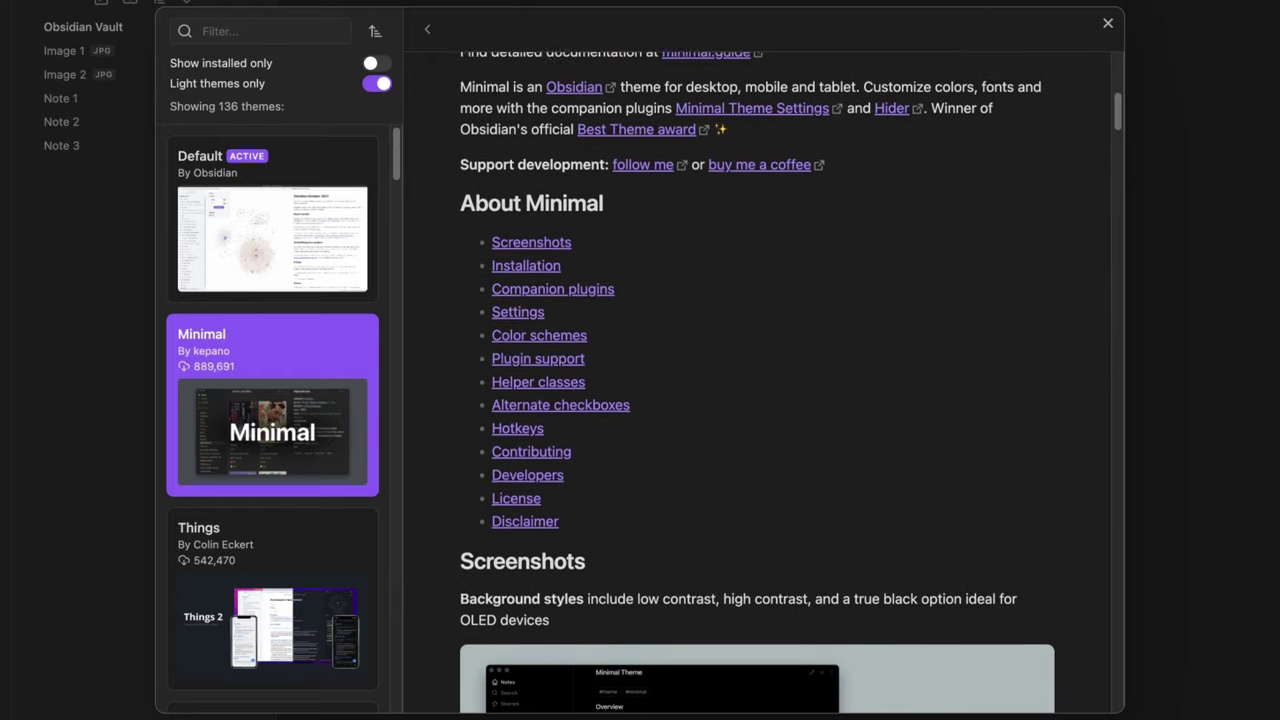
scroll(758, 382, "down", 6)
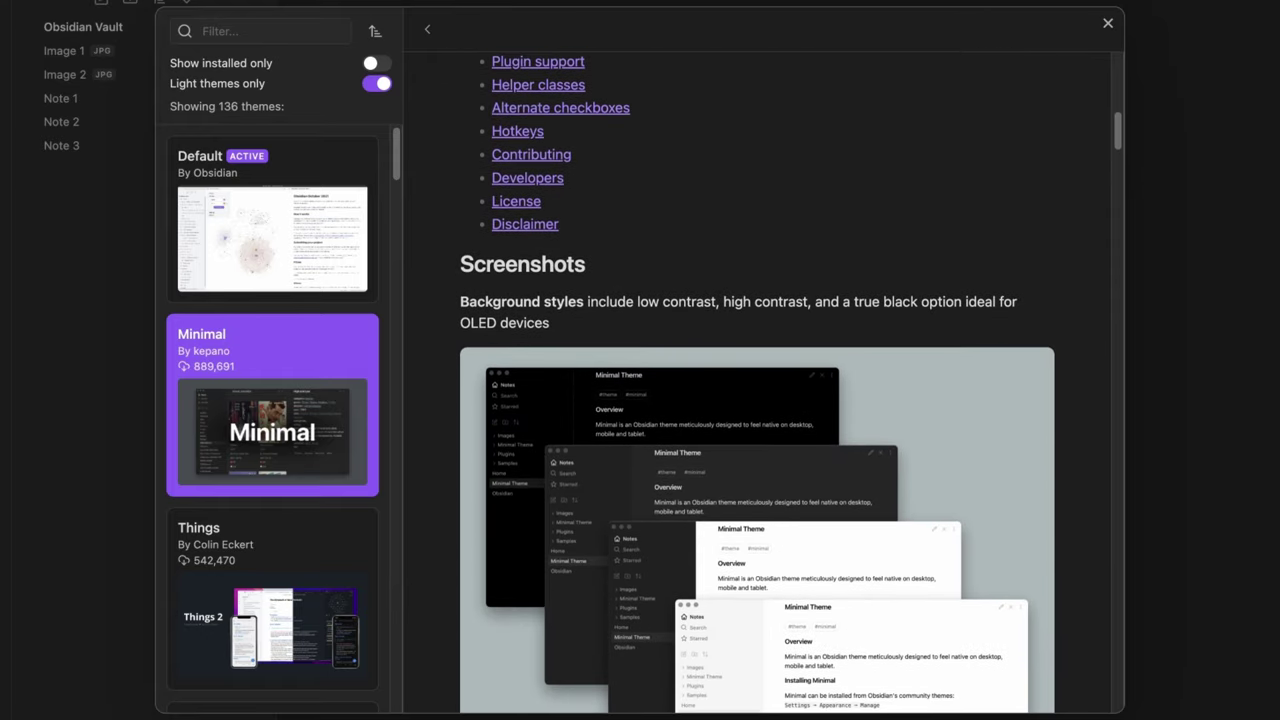
scroll(758, 382, "down", 5)
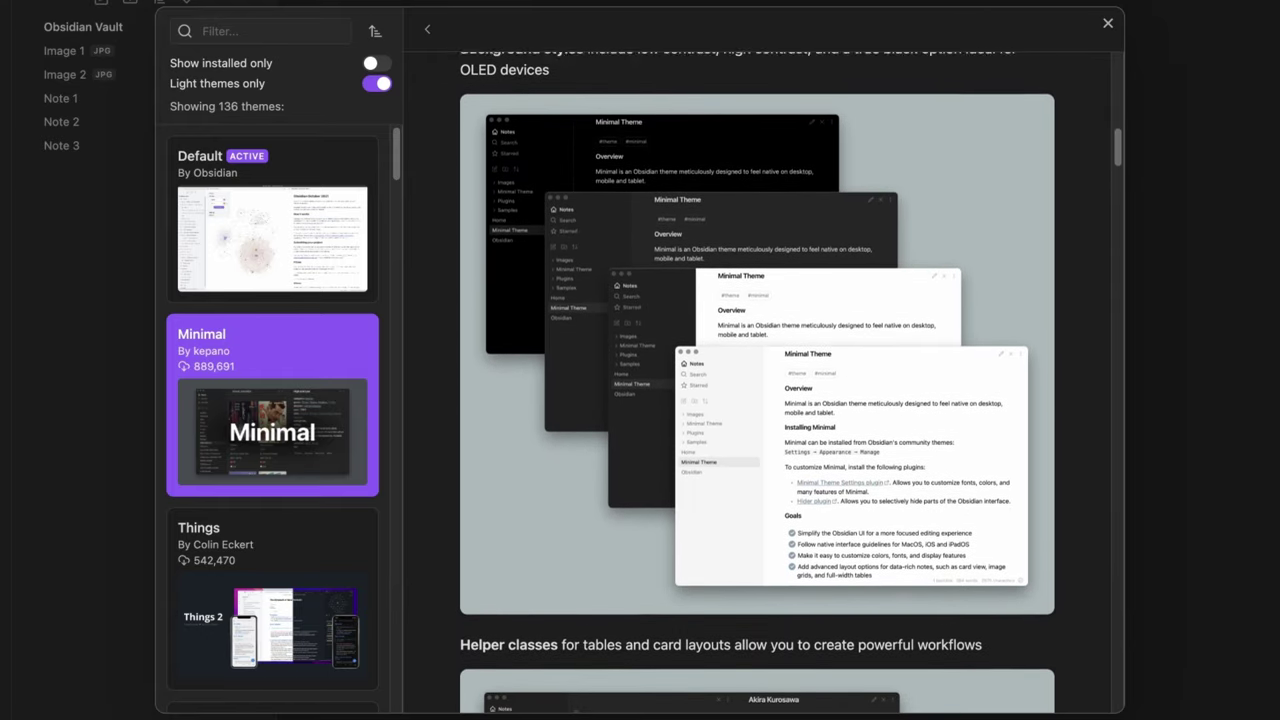
scroll(758, 382, "up", 18)
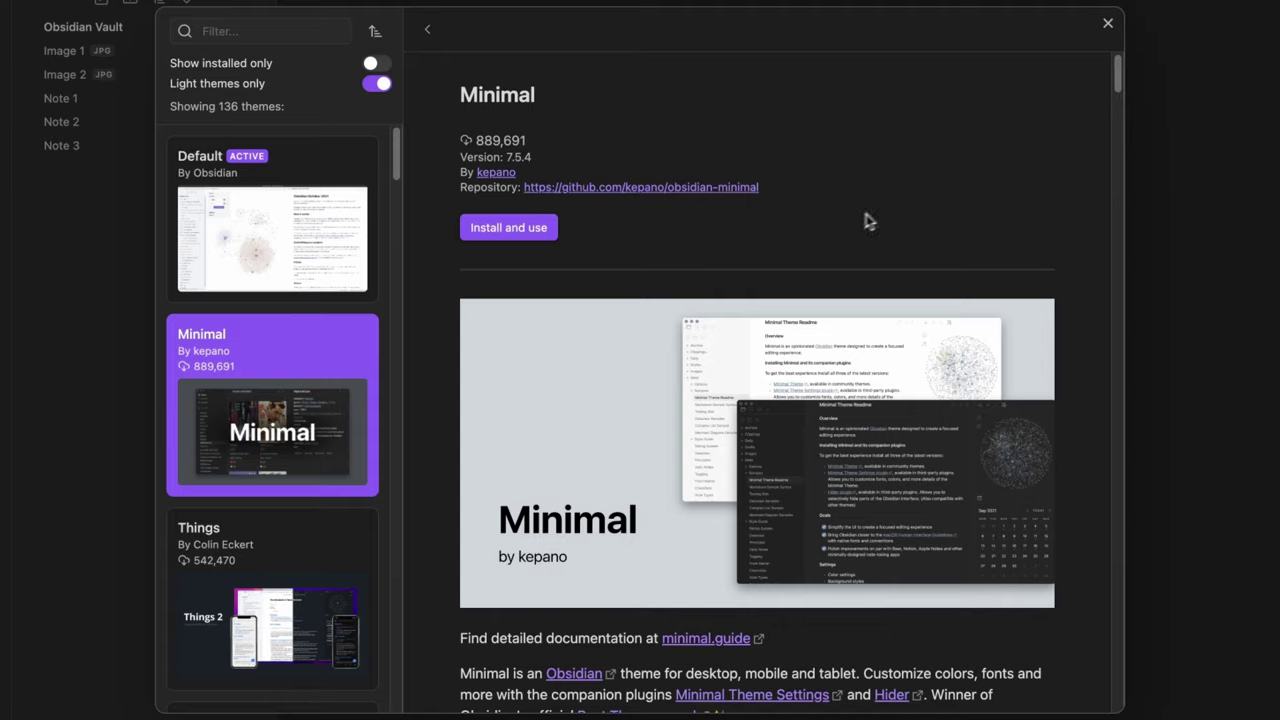
left_click(509, 228)
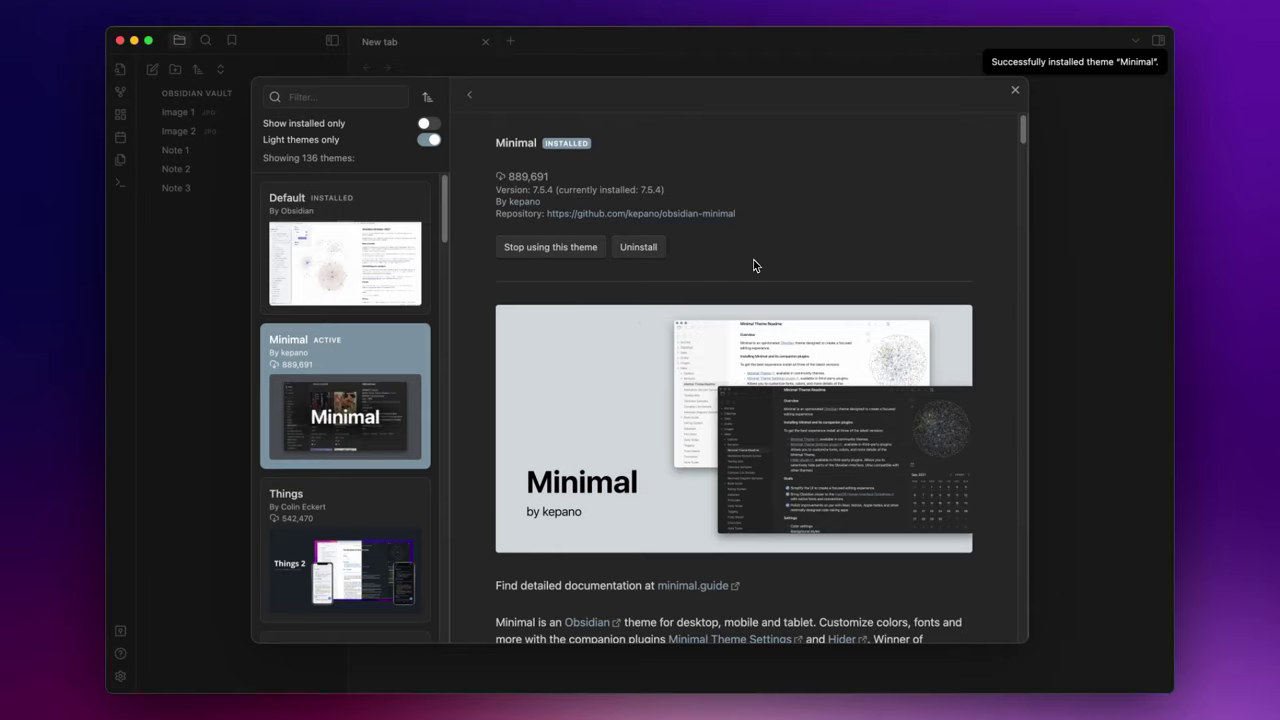
key("Escape")
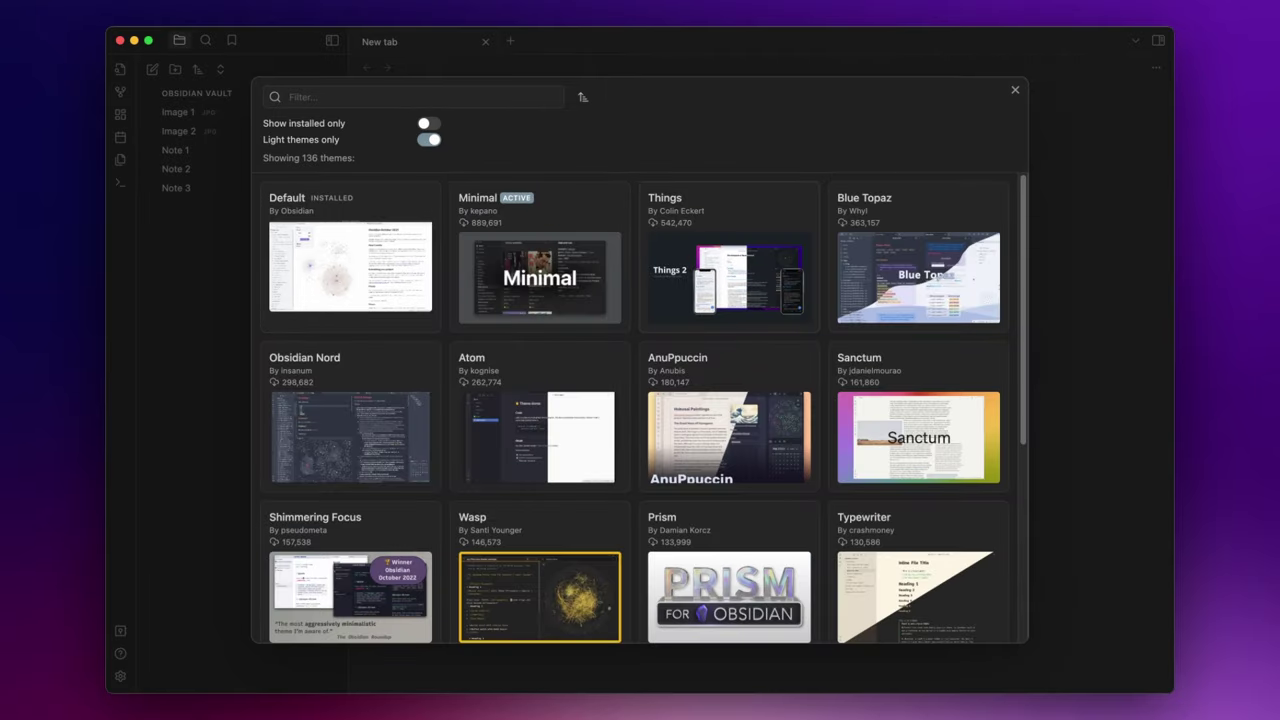
key("Escape")
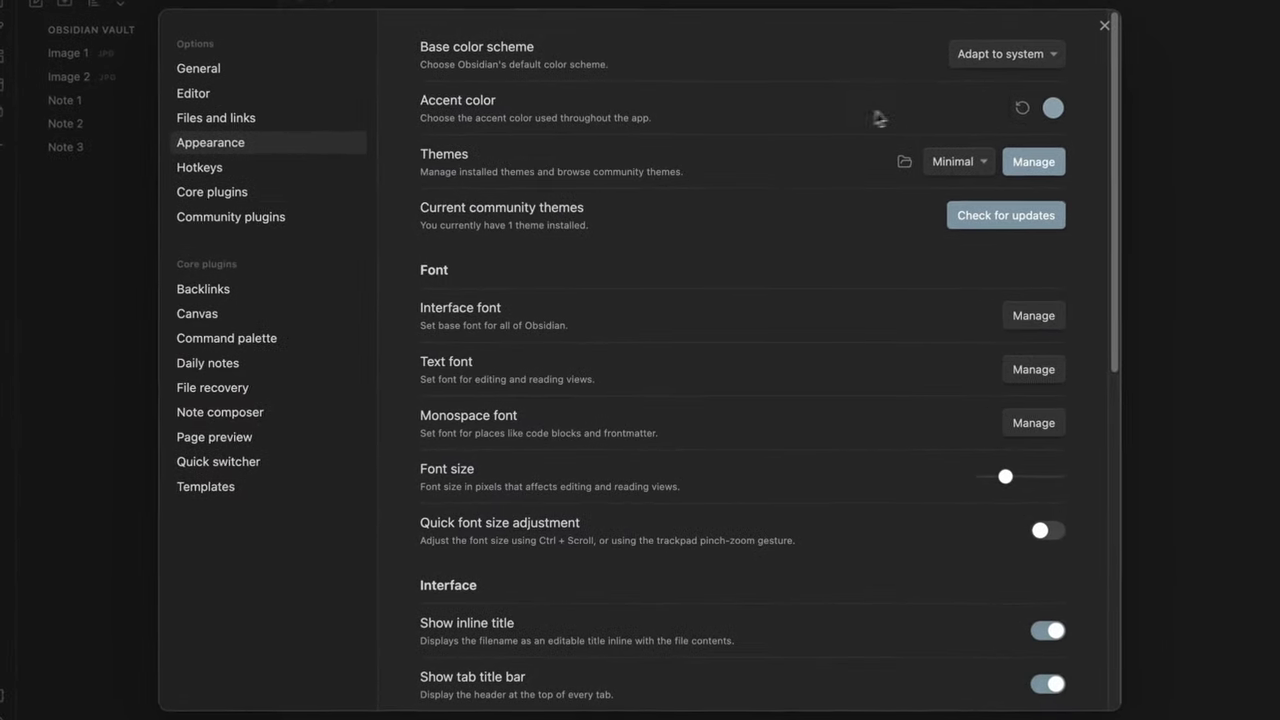
Change the accent color to a vivid, fully saturated purple.
left_click(971, 159)
left_click_drag(1155, 260, 1152, 263)
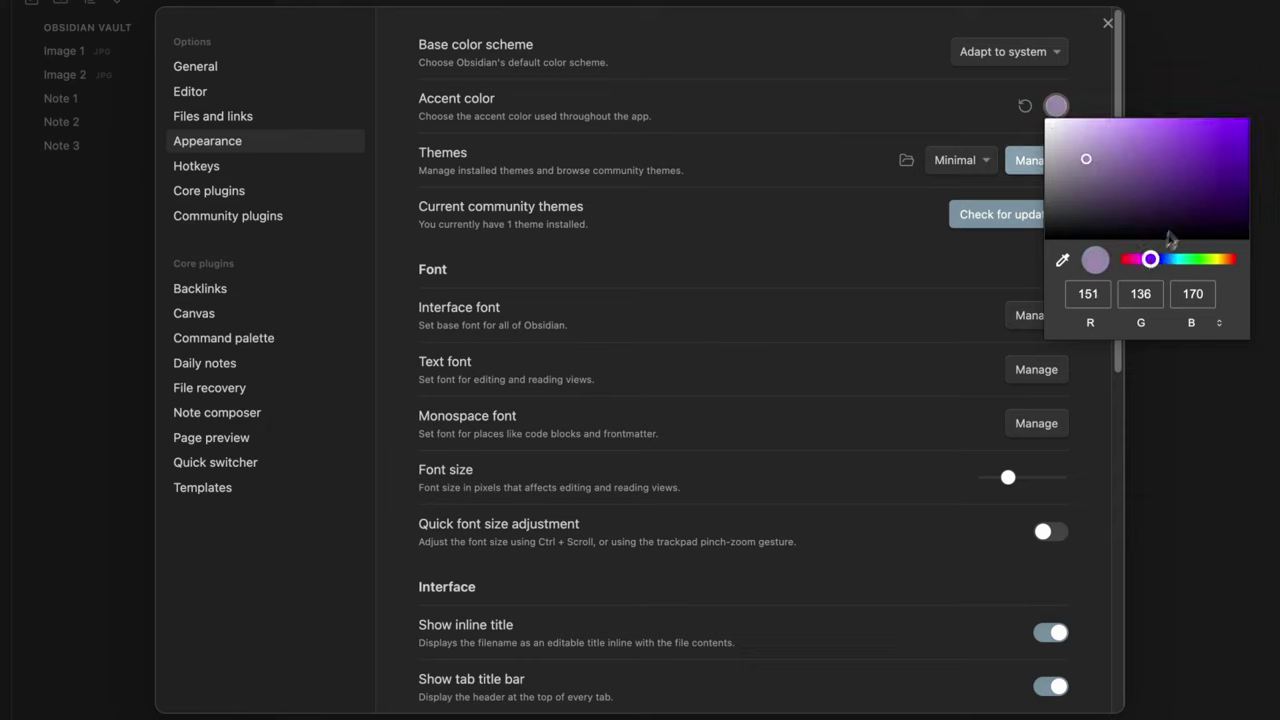
left_click_drag(1213, 174, 1221, 120)
left_click(906, 127)
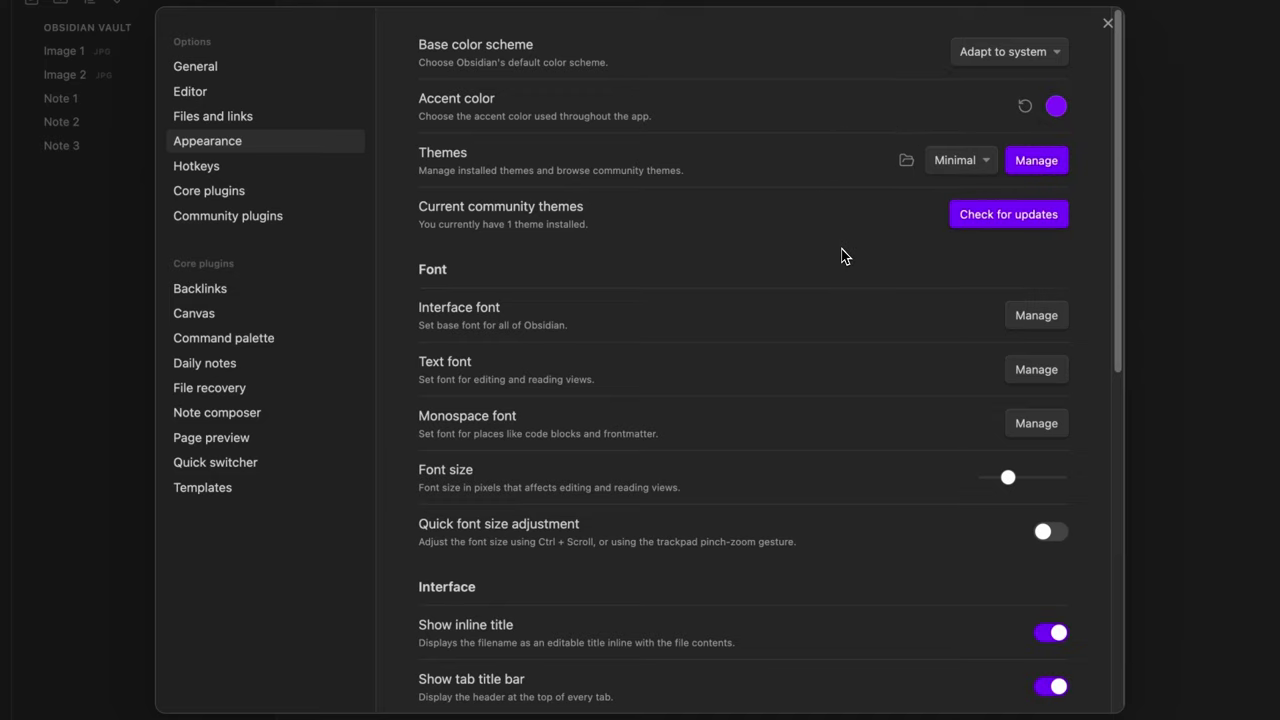
Set the interface font to Bai Jamjuree and save it.
scroll(842, 256, "down", 1)
left_click(1048, 258)
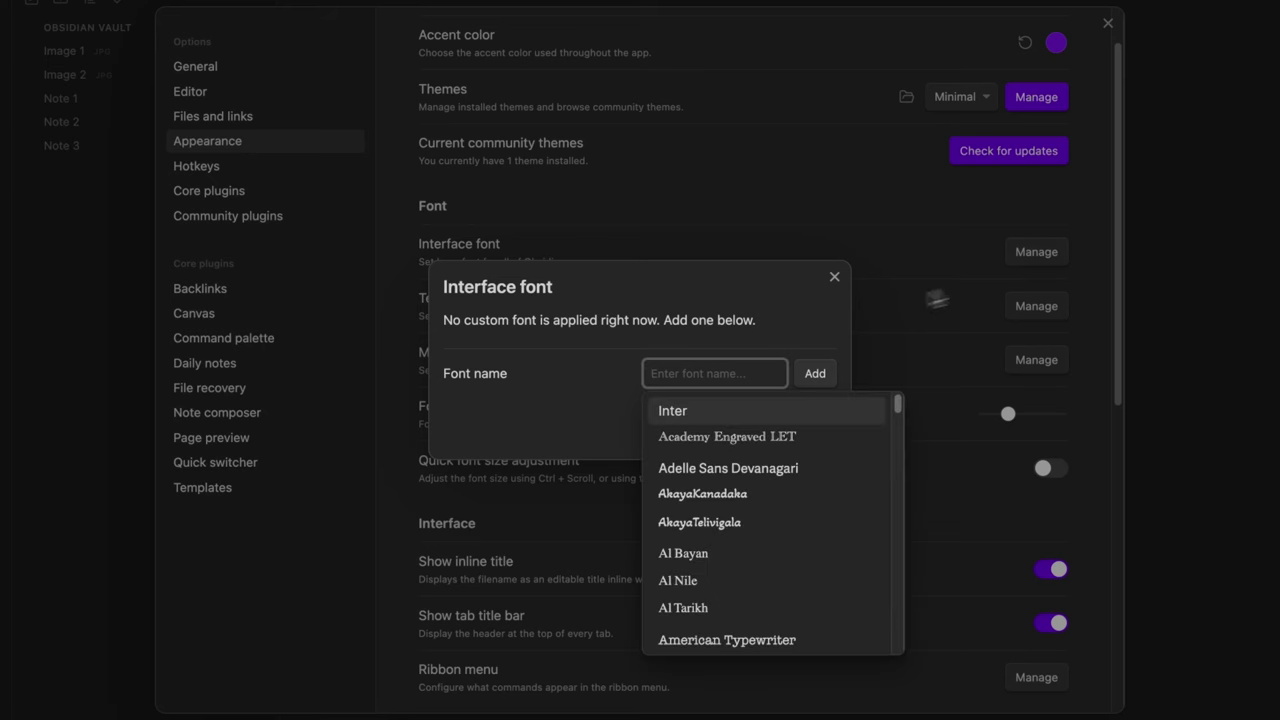
type("bai")
left_click(696, 410)
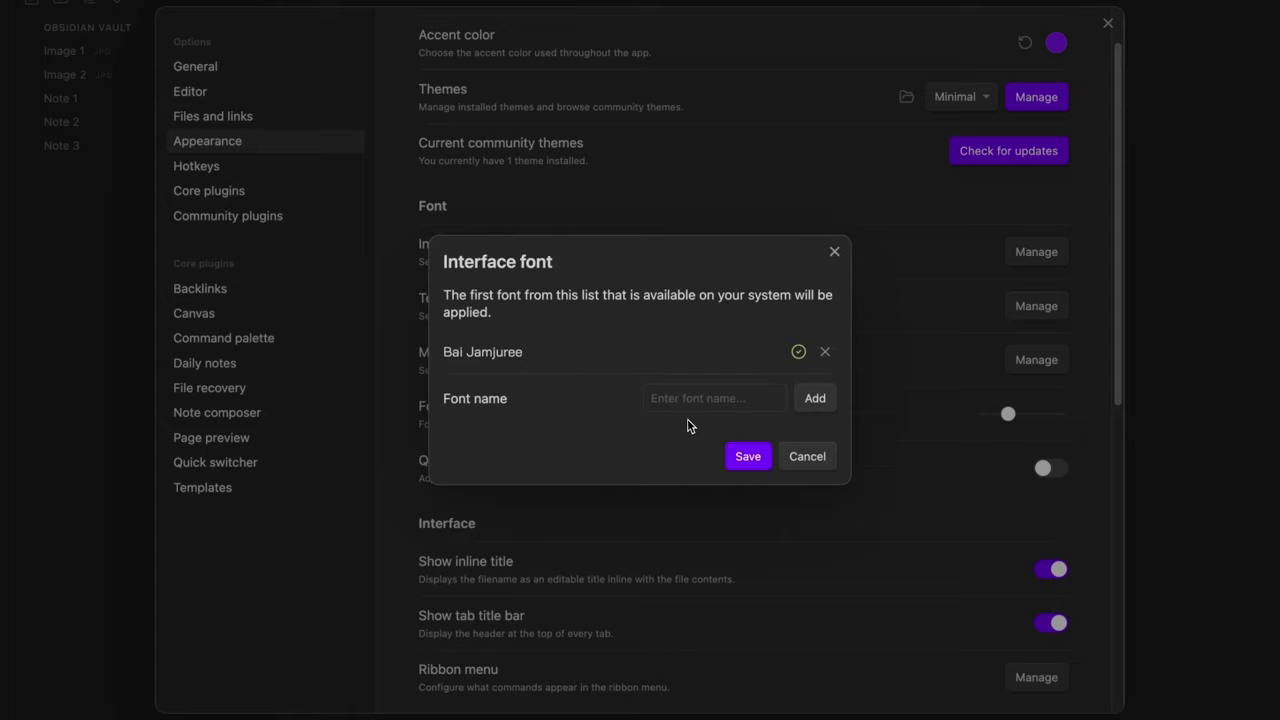
left_click(755, 457)
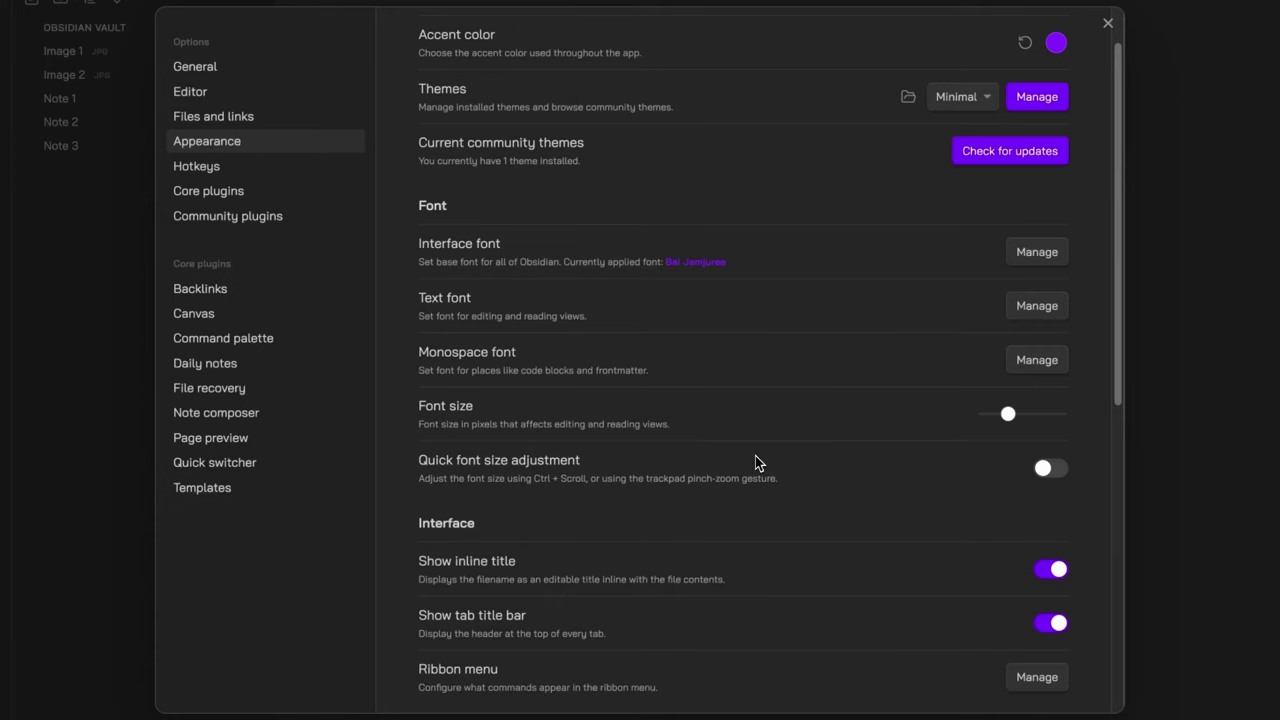
Set the text font for editing and reading views to Bai Jamjuree and save it.
left_click(1046, 310)
type("bai")
left_click(722, 412)
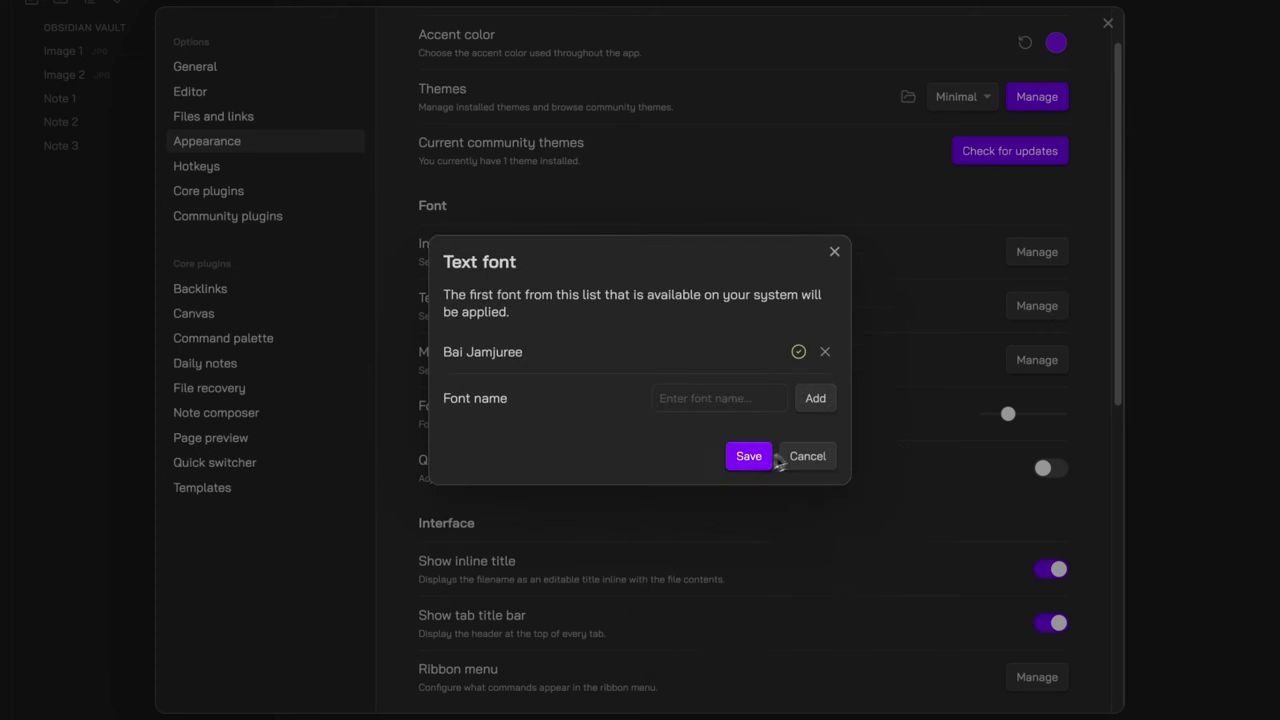
left_click(755, 457)
Set the monospace font to PT Mono and save it.
left_click(1034, 366)
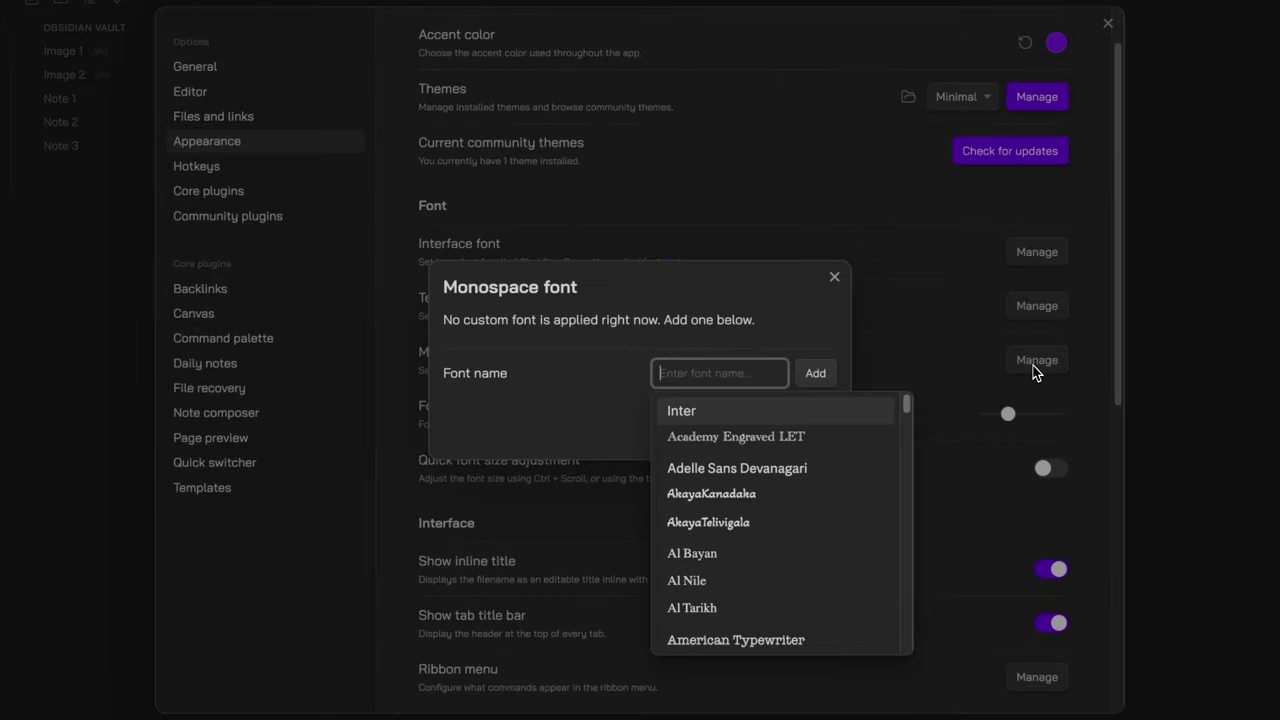
type("mono")
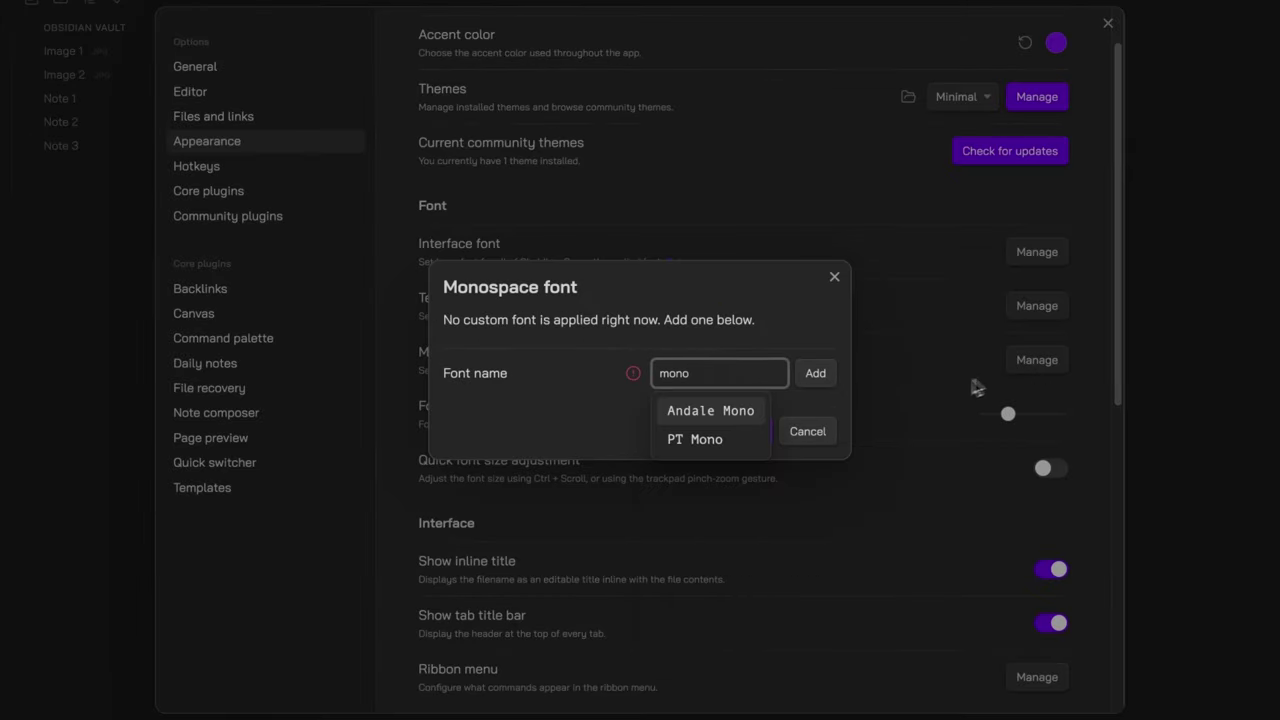
left_click(749, 436)
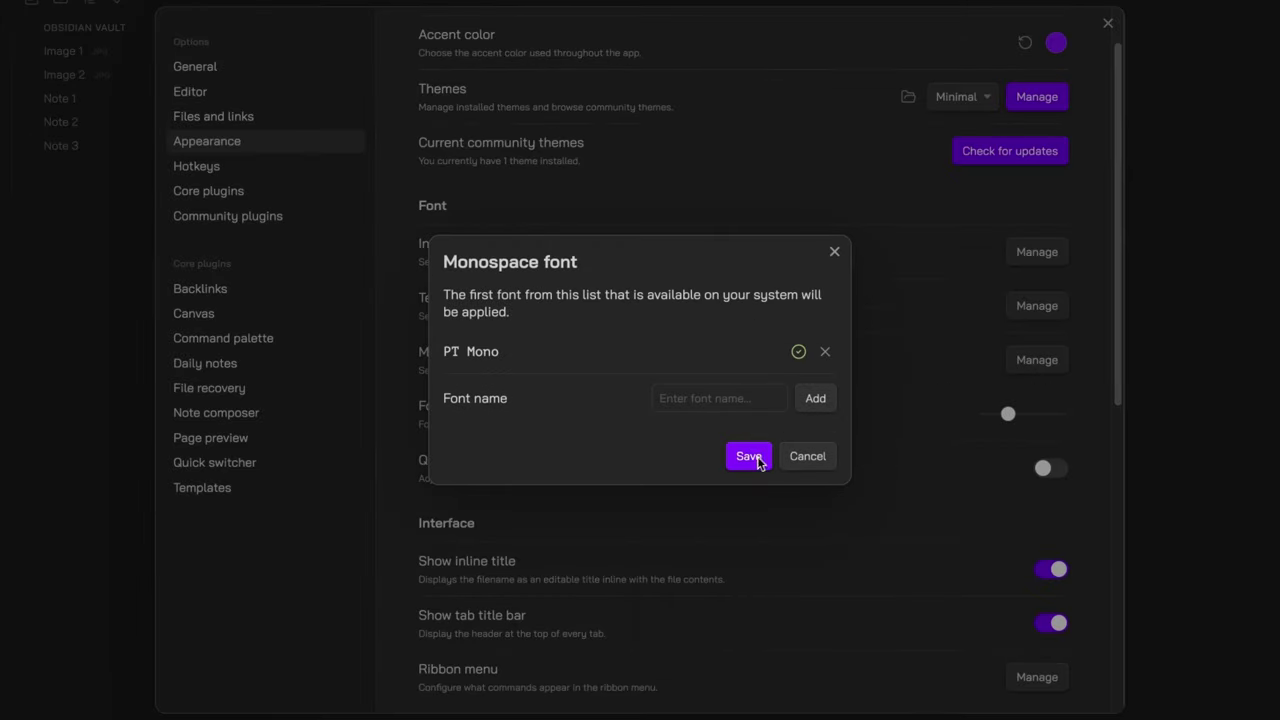
left_click(752, 455)
Turn off the display of the inline title in the interface settings.
scroll(870, 392, "down", 3)
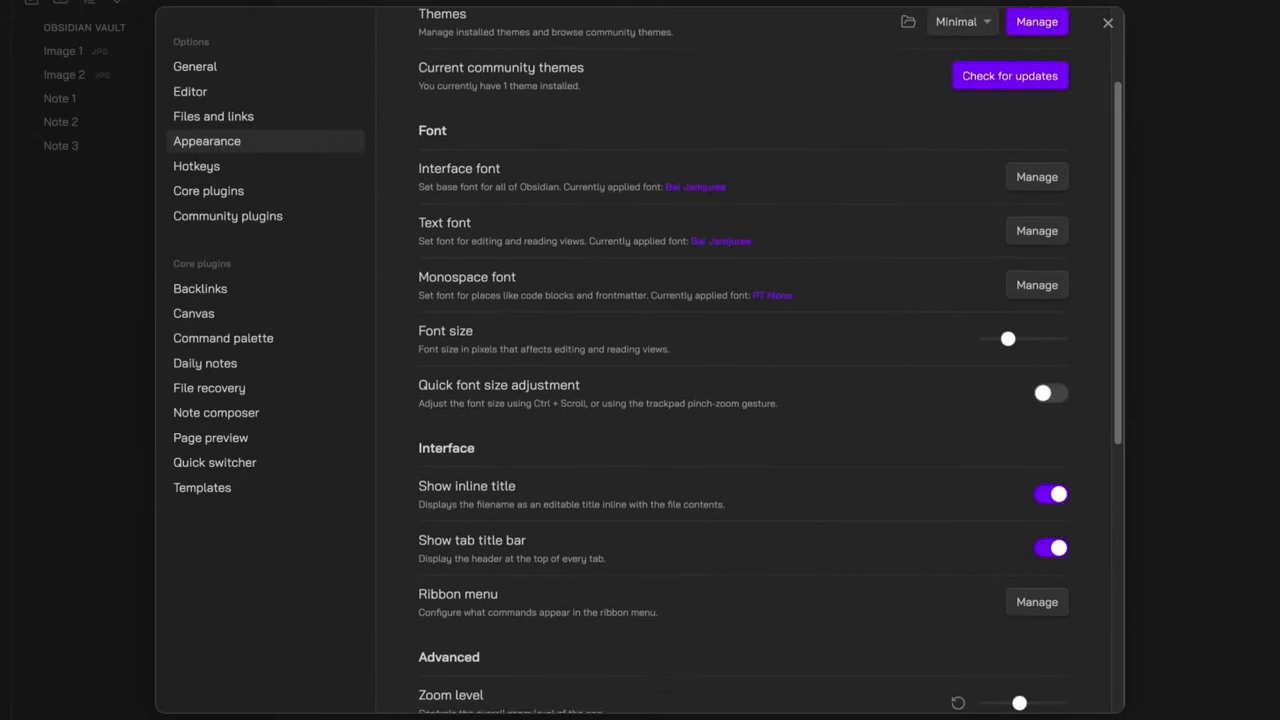
scroll(871, 391, "down", 2)
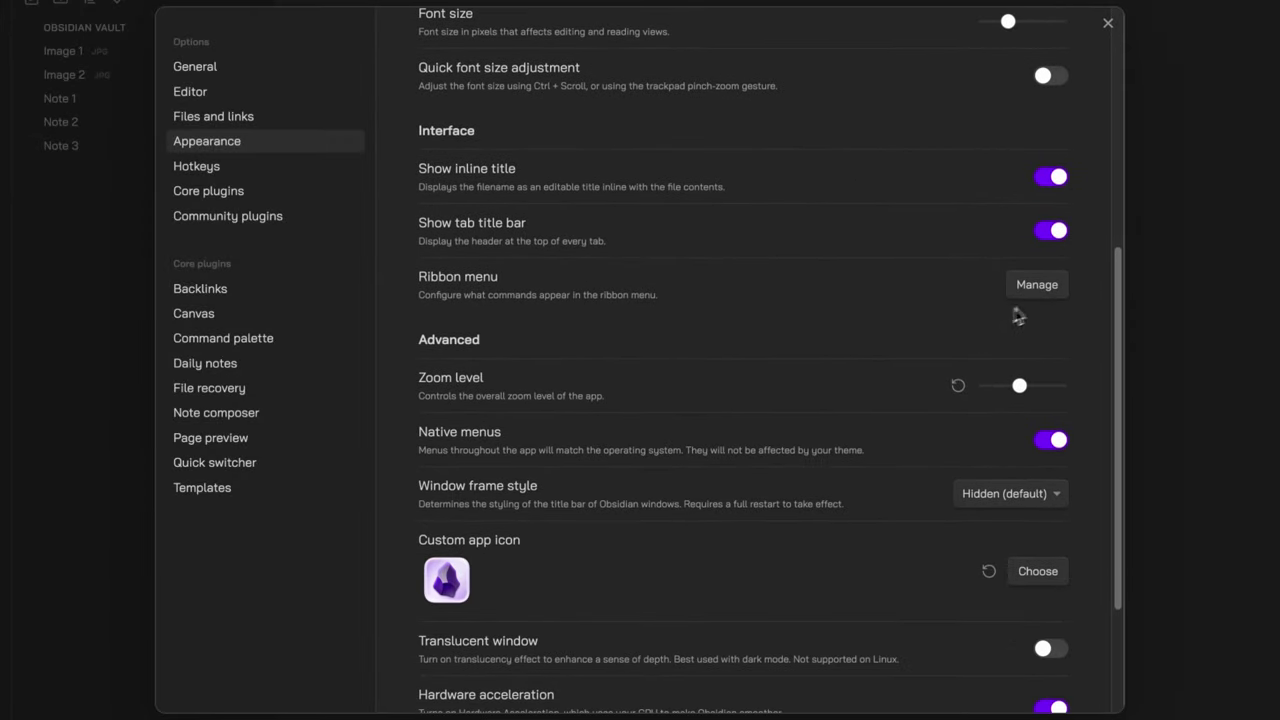
left_click(1048, 182)
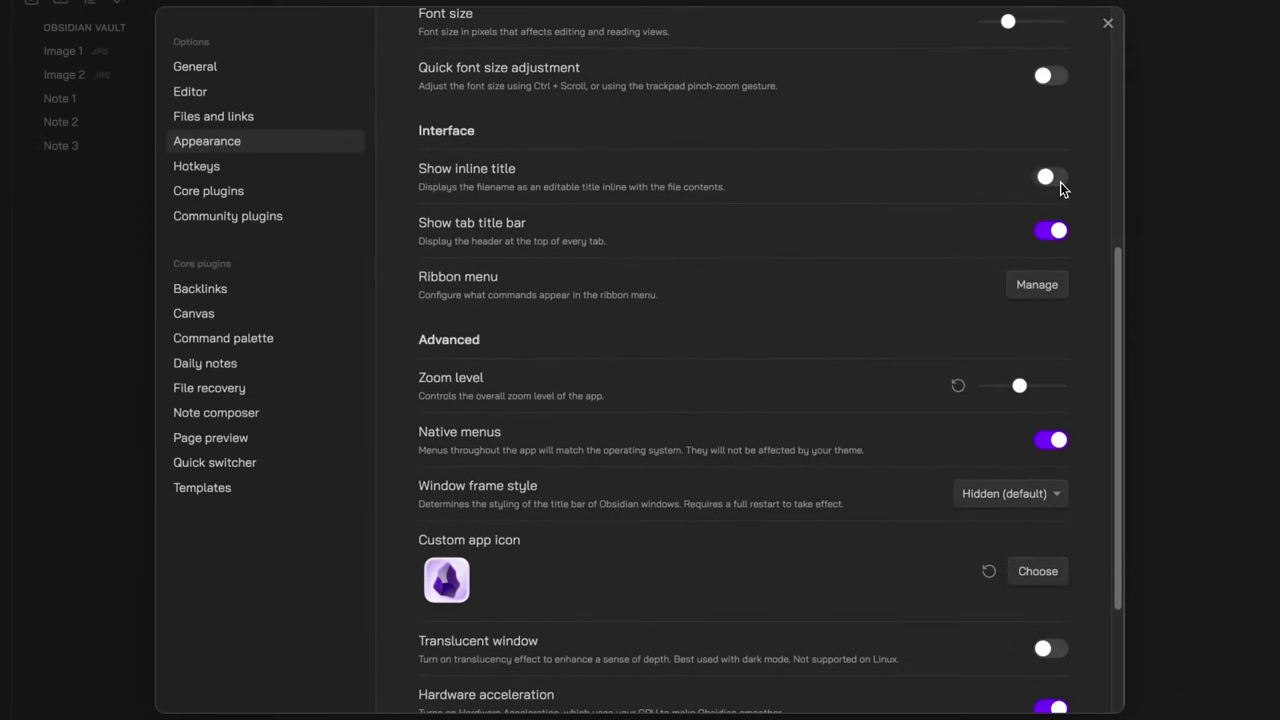
Remove every item from the ribbon menu, from the quick switcher through the command palette, and close the settings.
left_click(1030, 290)
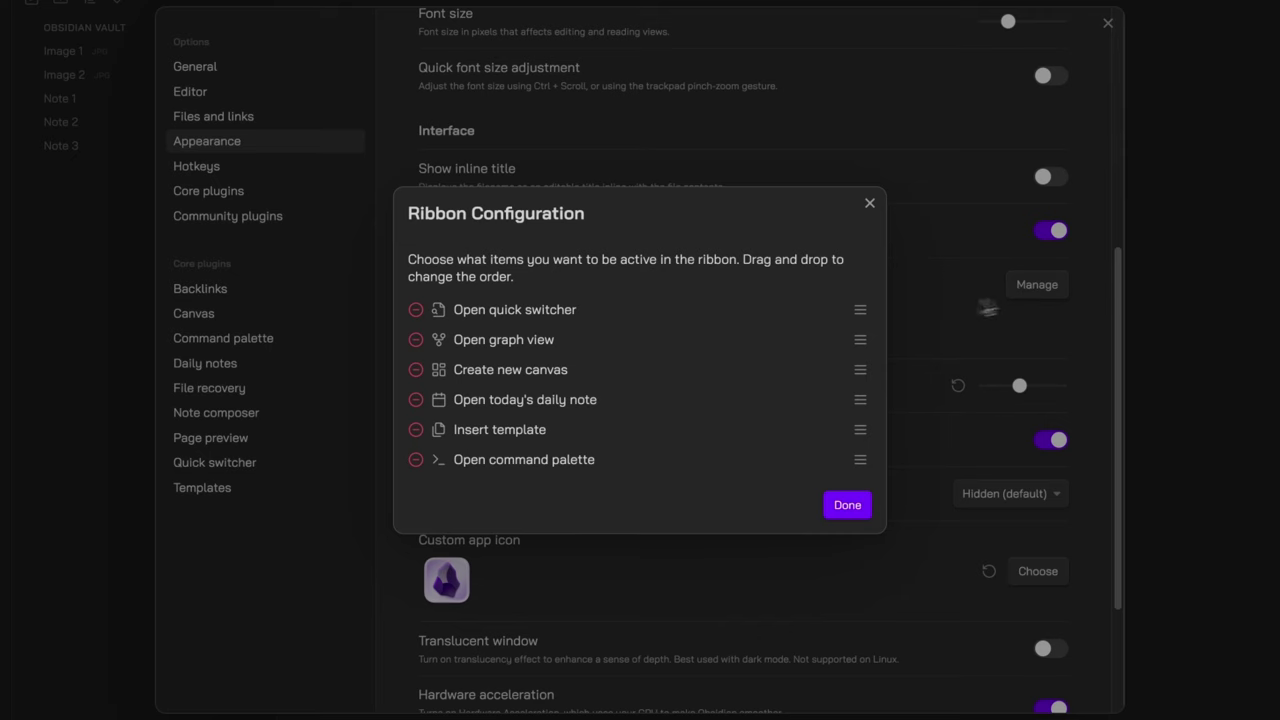
left_click(416, 311)
left_click(416, 291)
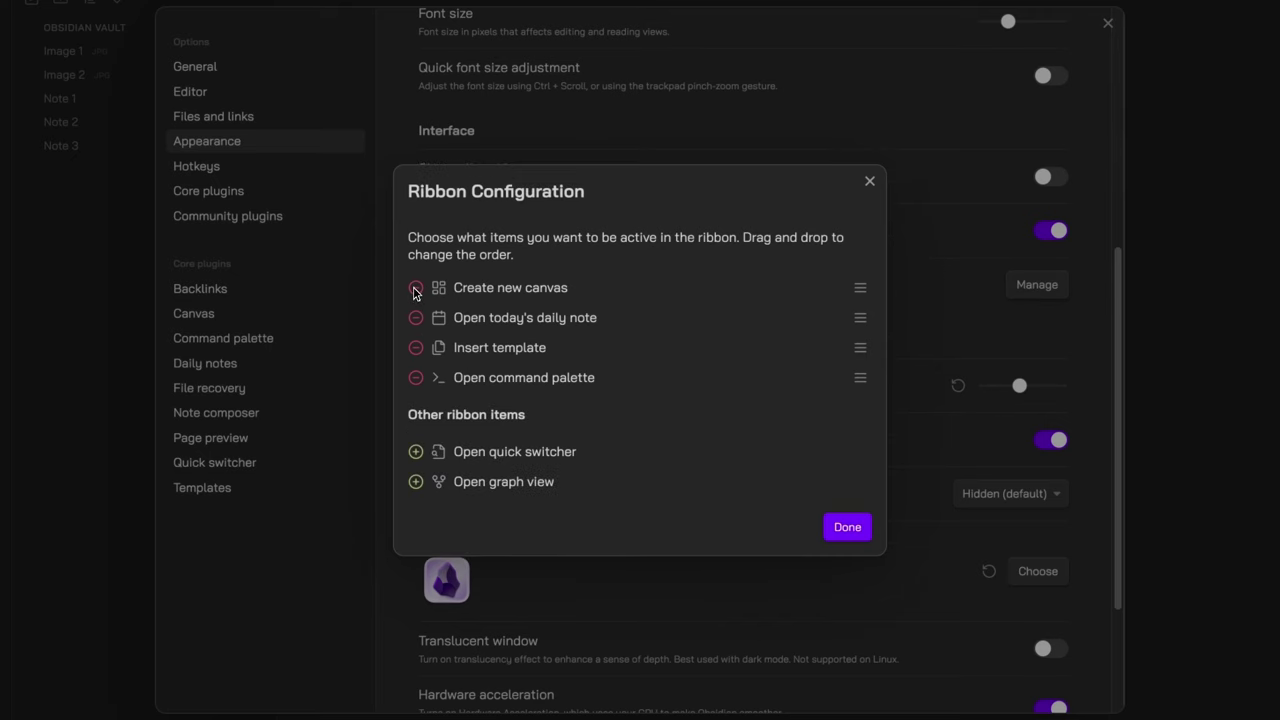
left_click(415, 289)
left_click(416, 289)
left_click(416, 289)
left_click(416, 289)
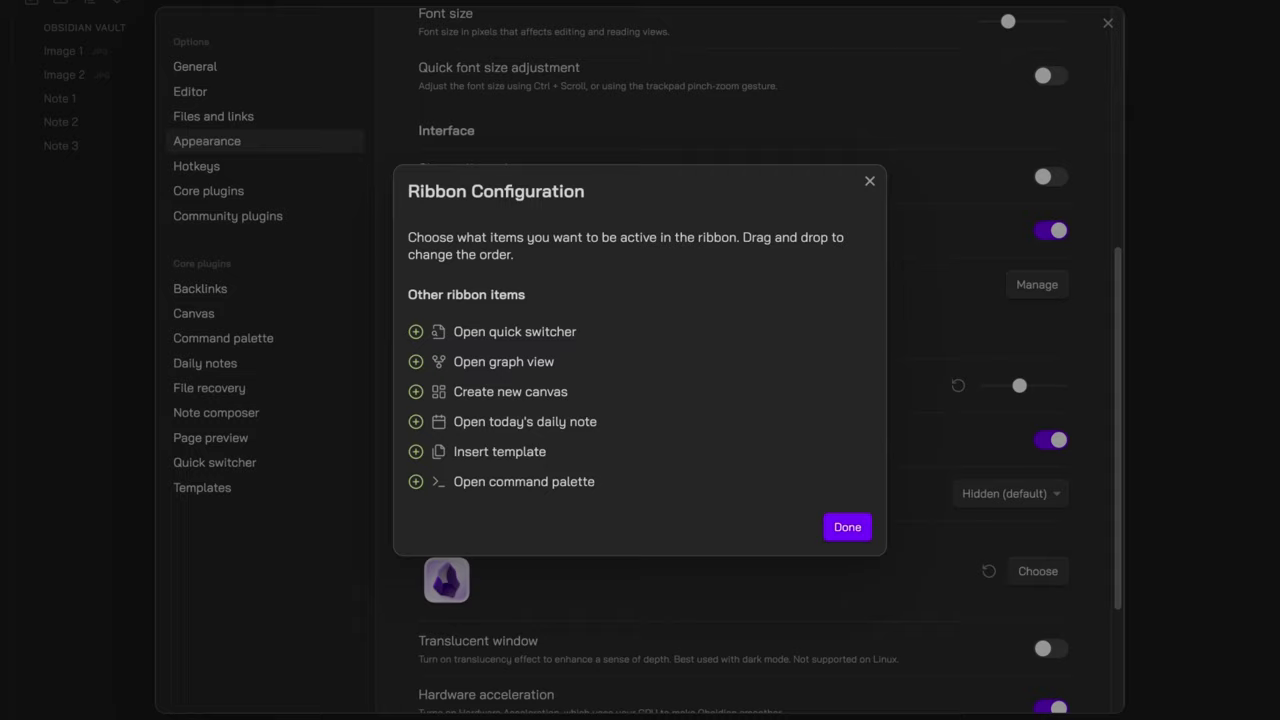
left_click(855, 528)
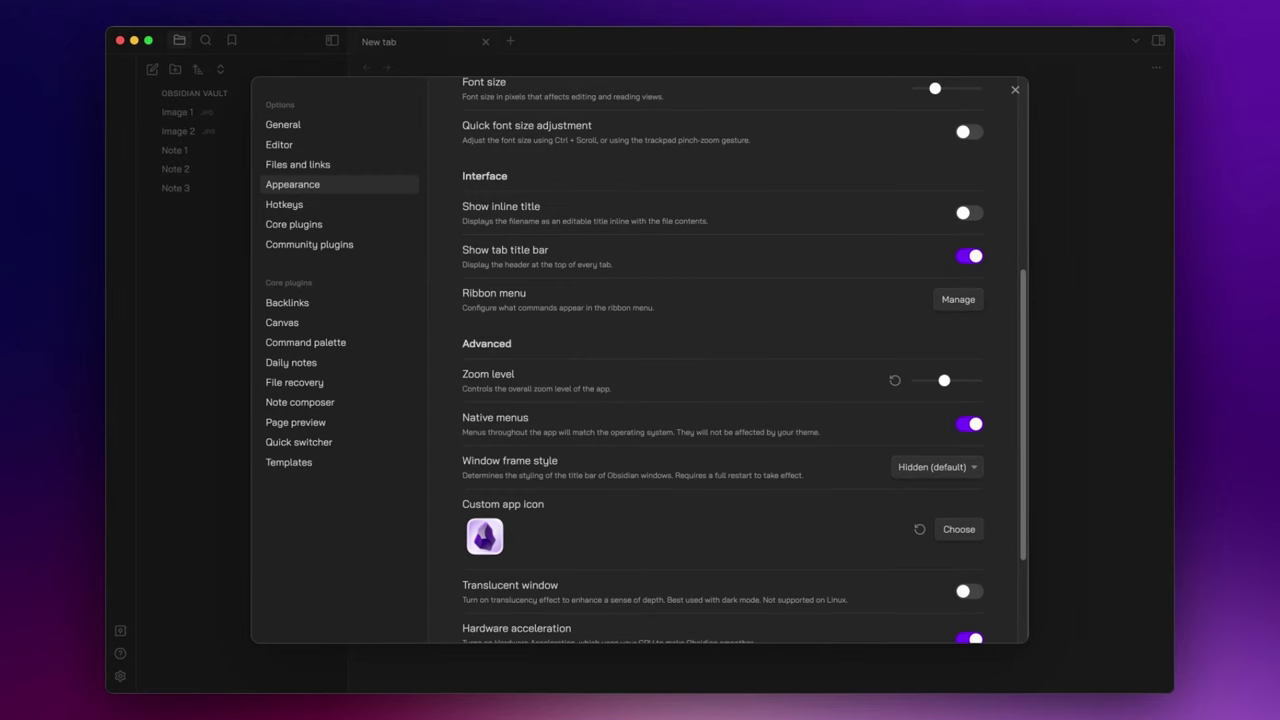
key("Escape")
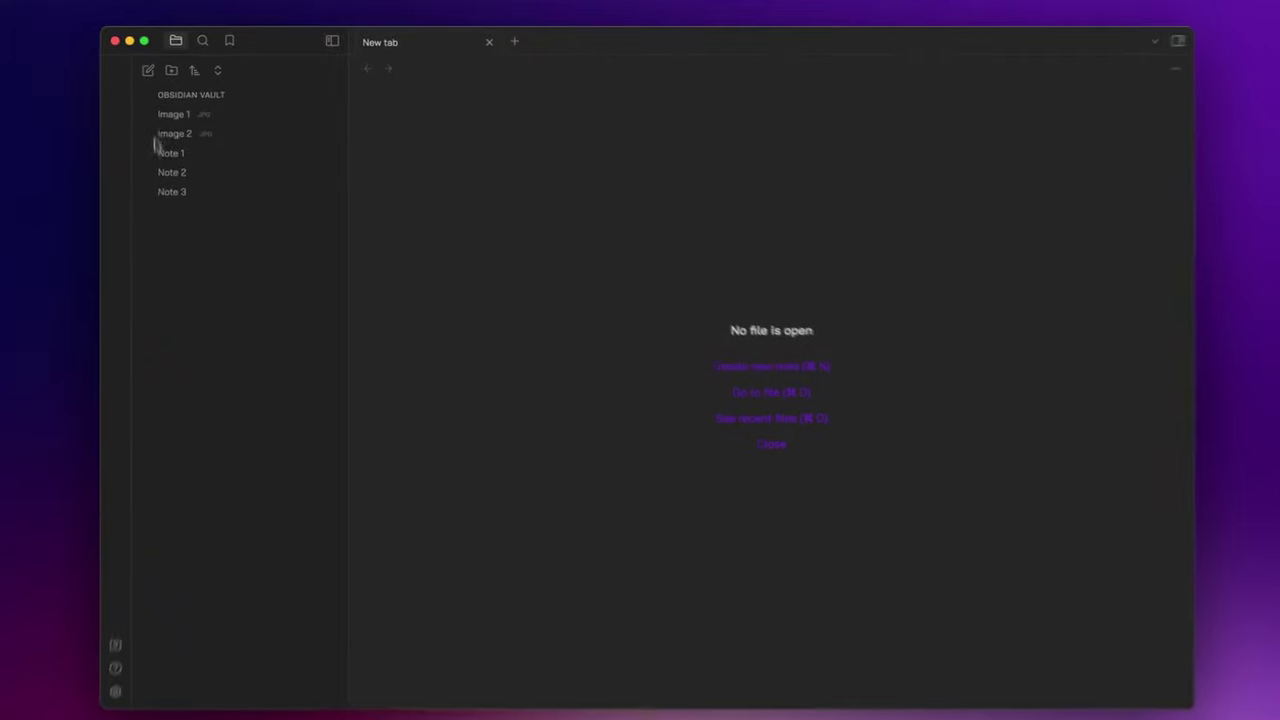
Create two new folders in the vault root named Attachments and Canvas.
left_click(175, 69)
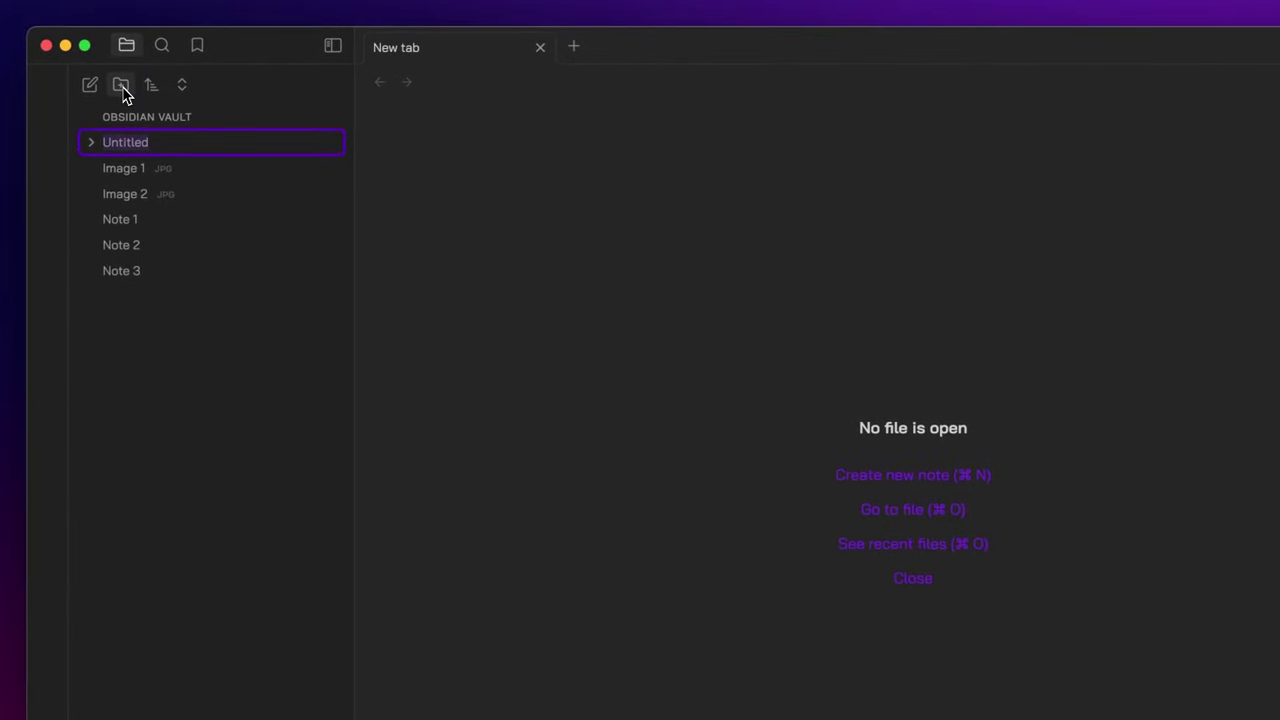
type("Attachments")
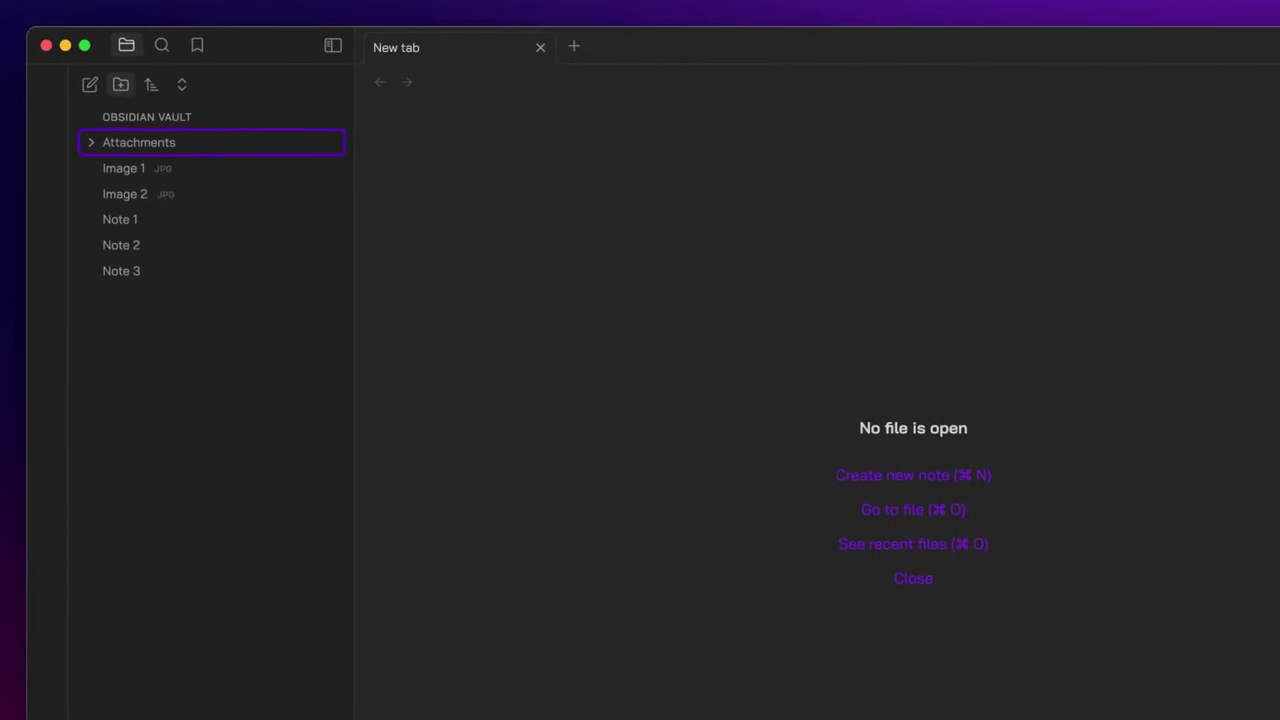
key("Return")
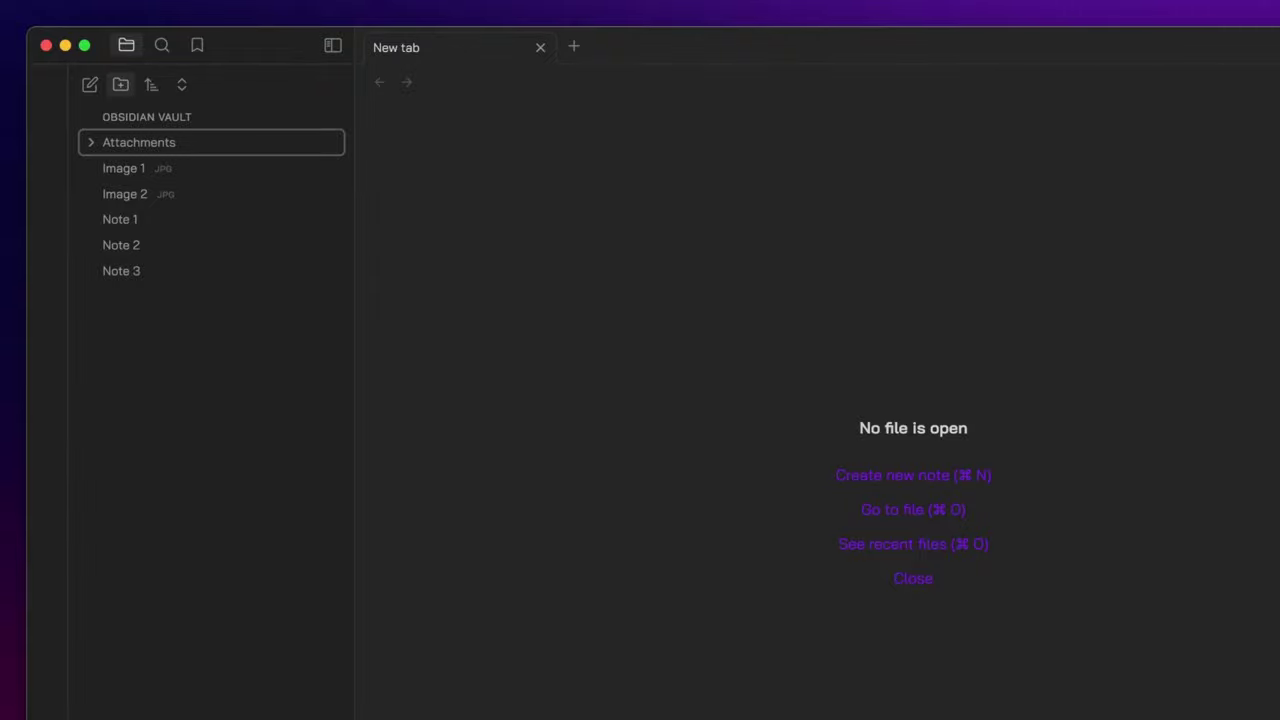
left_click(120, 84)
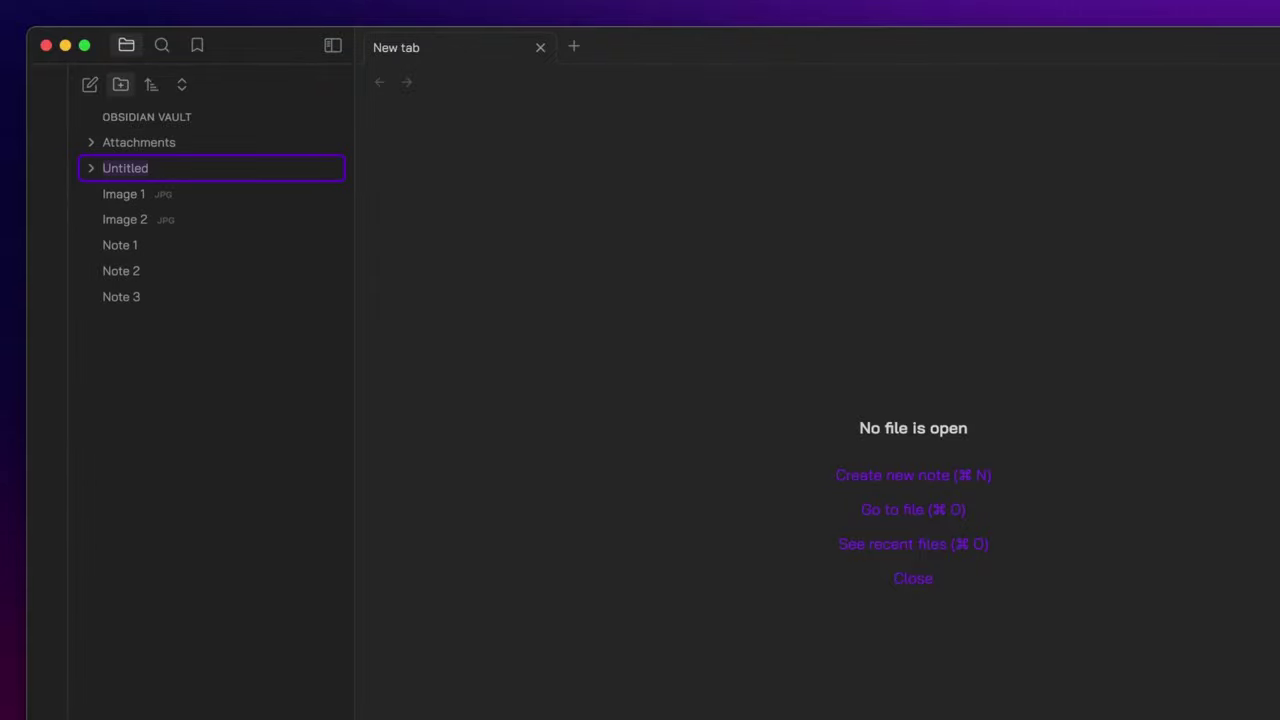
type("Canvas")
key("Return")
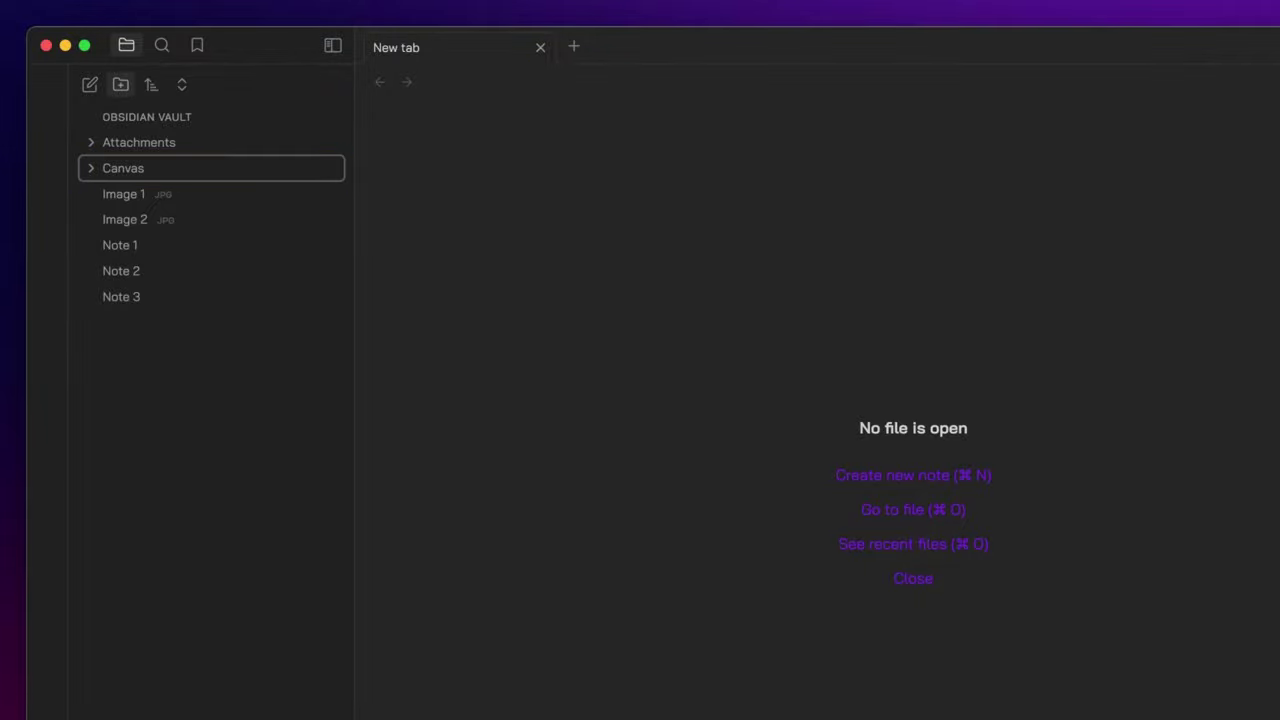
Add two more folders to the vault root, named Categories and Journal.
left_click(120, 84)
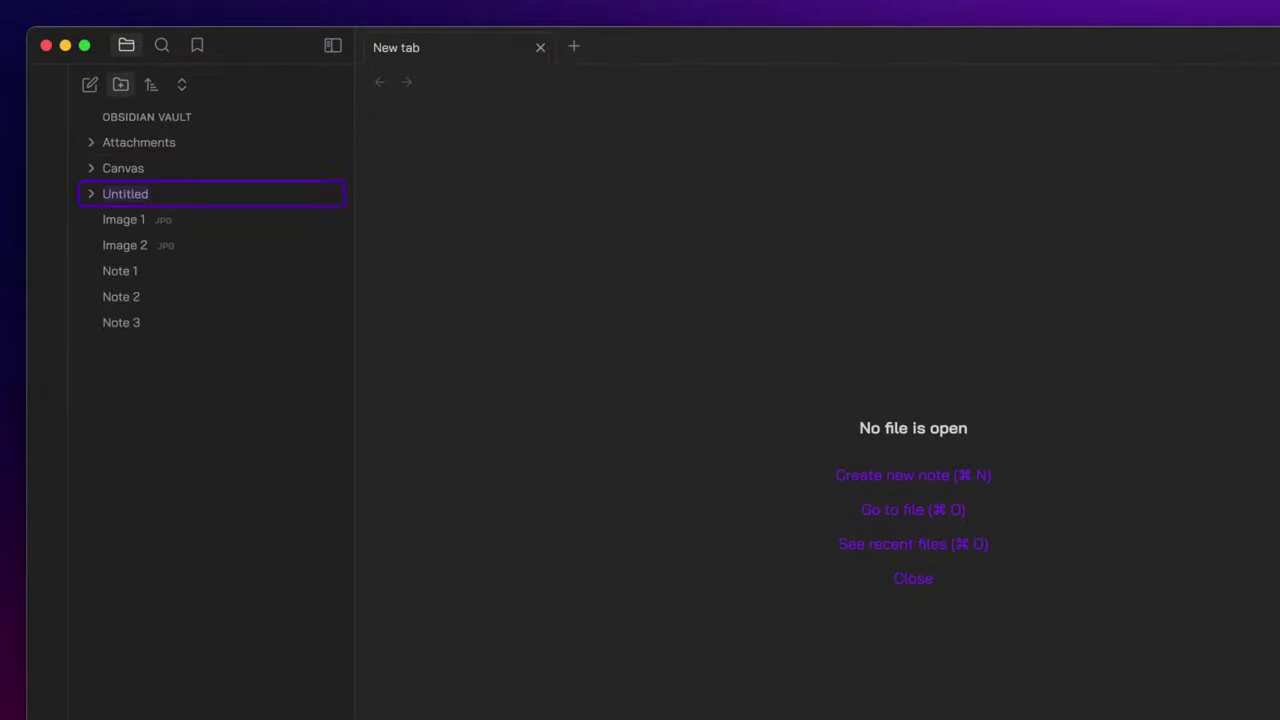
type("Categories")
key("Return")
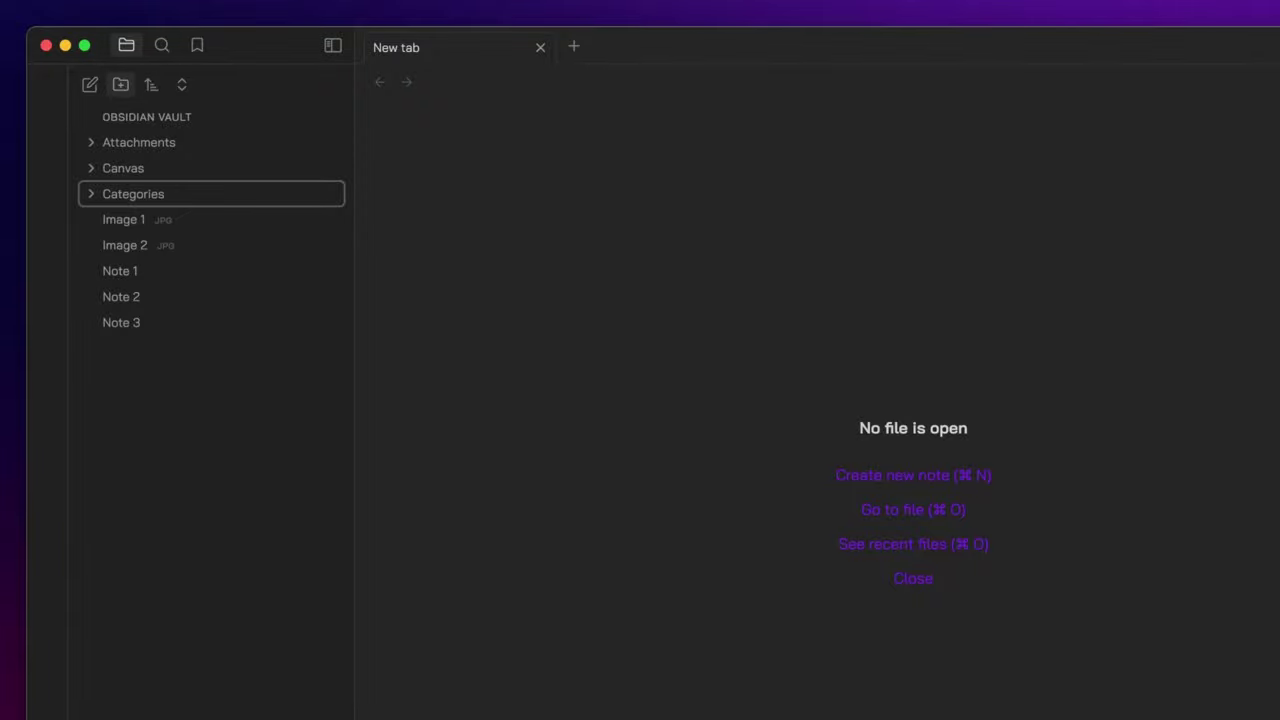
left_click(120, 84)
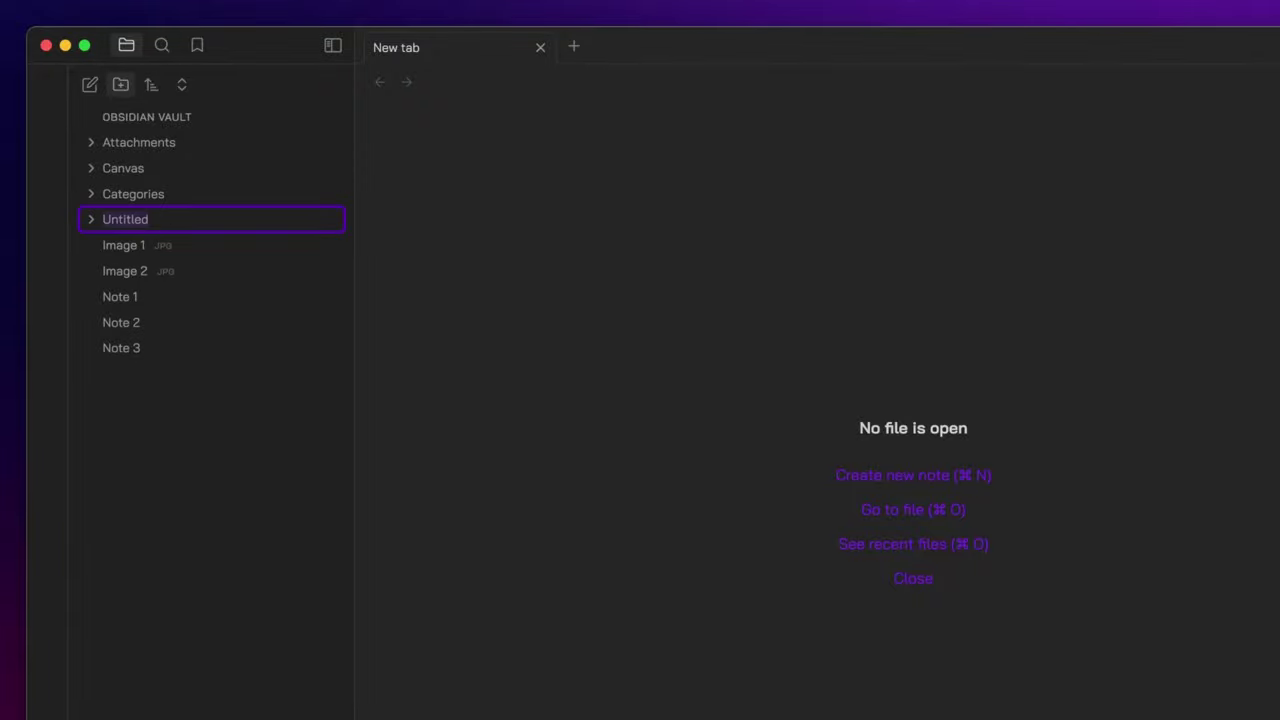
type("Journal")
key("Return")
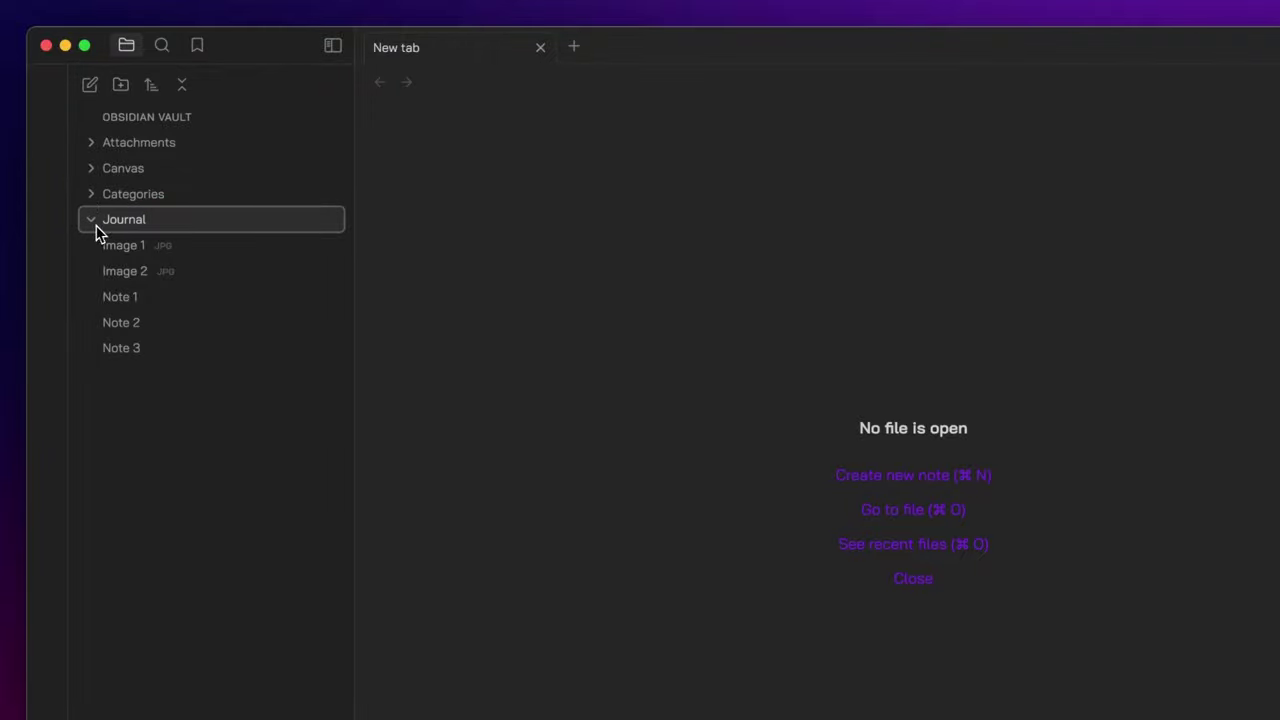
Create the subfolders "01 - Daily" and "02 - Weekly" inside the Journal folder.
right_click(140, 226)
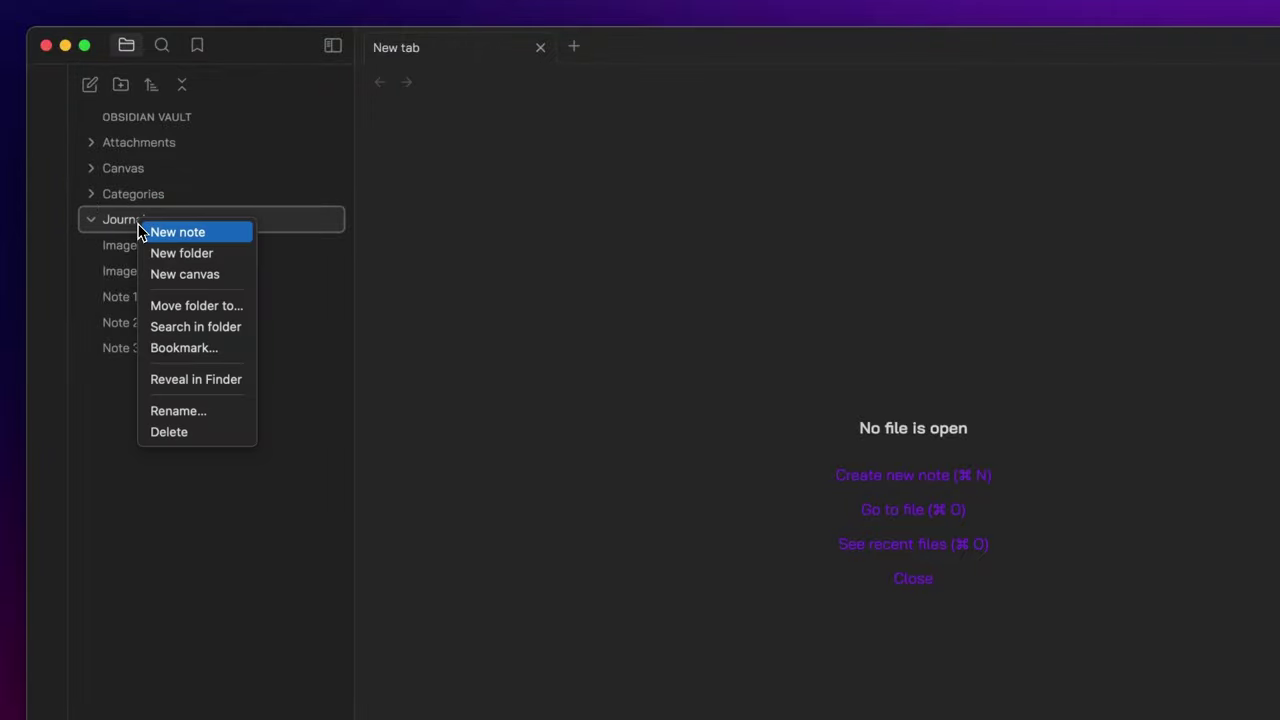
left_click(213, 256)
type("01")
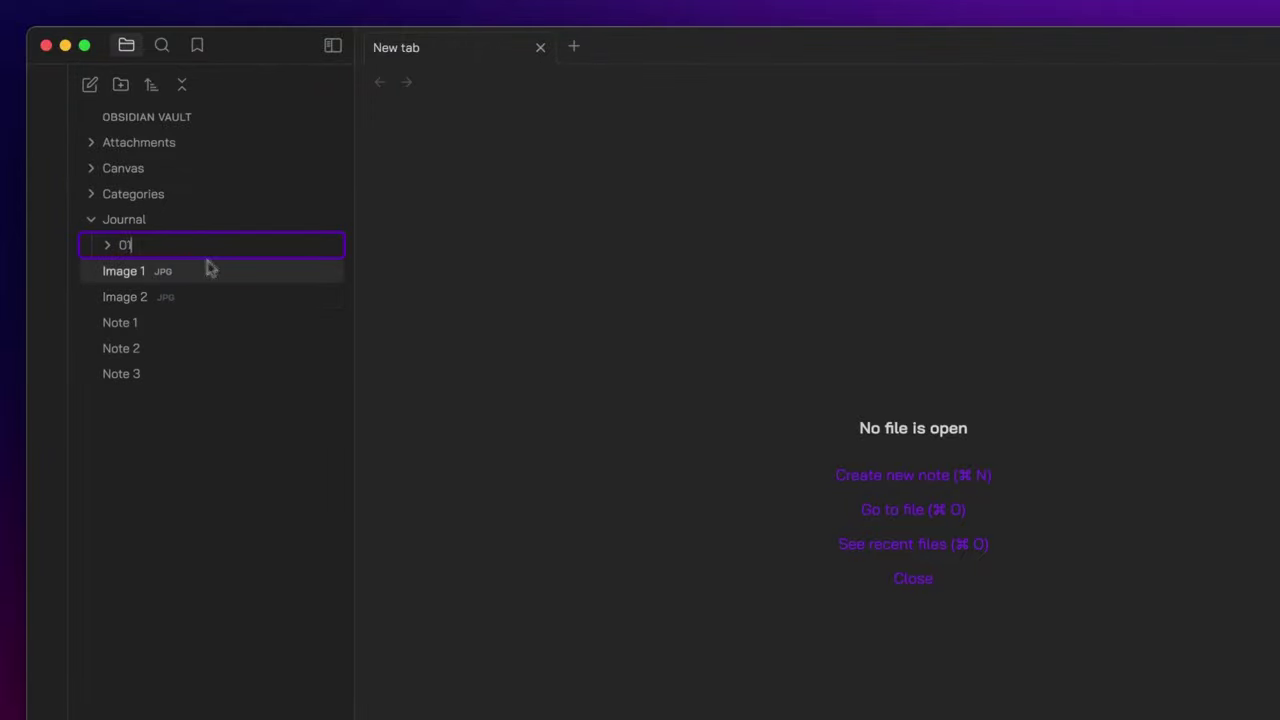
type(" - Daily")
key("Return")
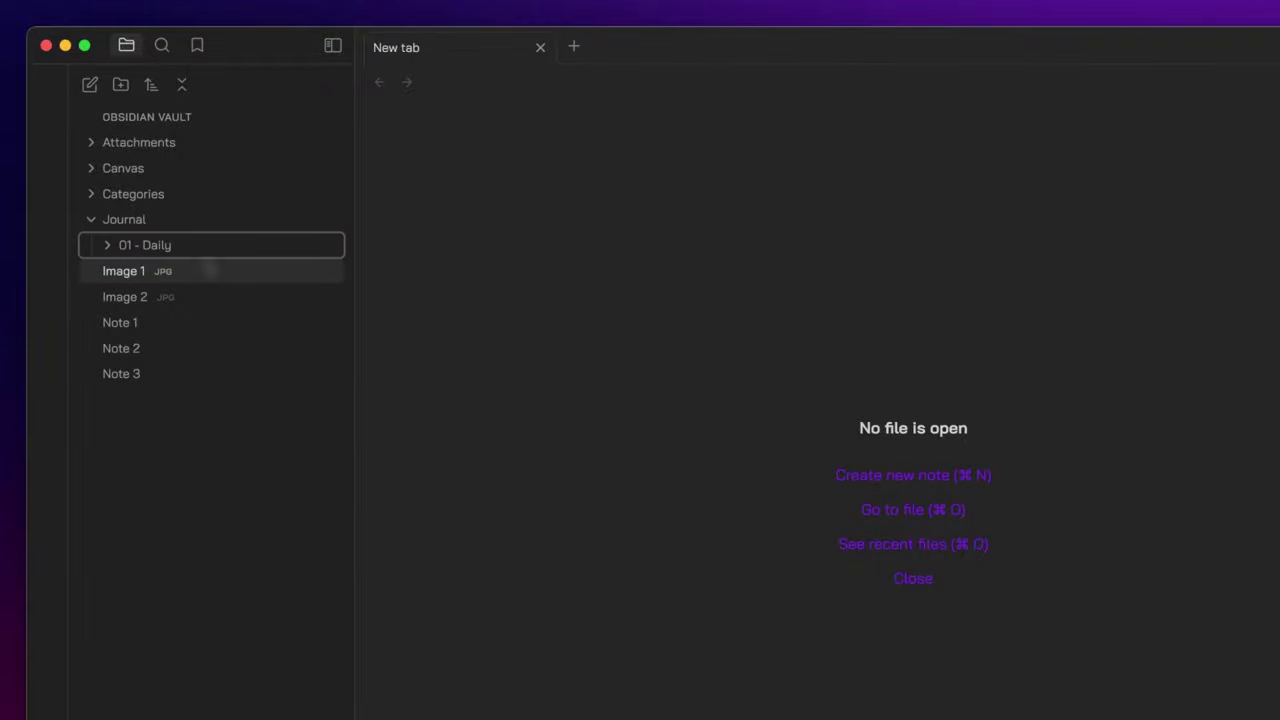
right_click(153, 228)
left_click(191, 258)
type("02")
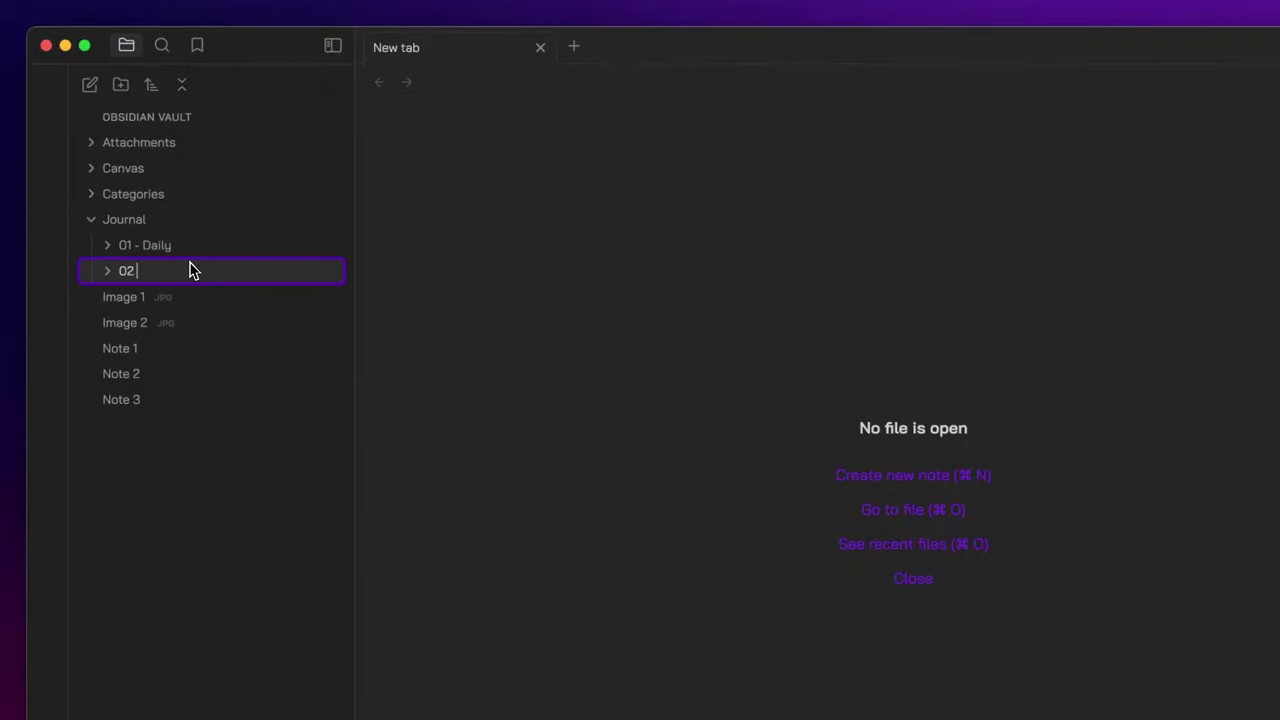
type(" - Weekly")
key("Return")
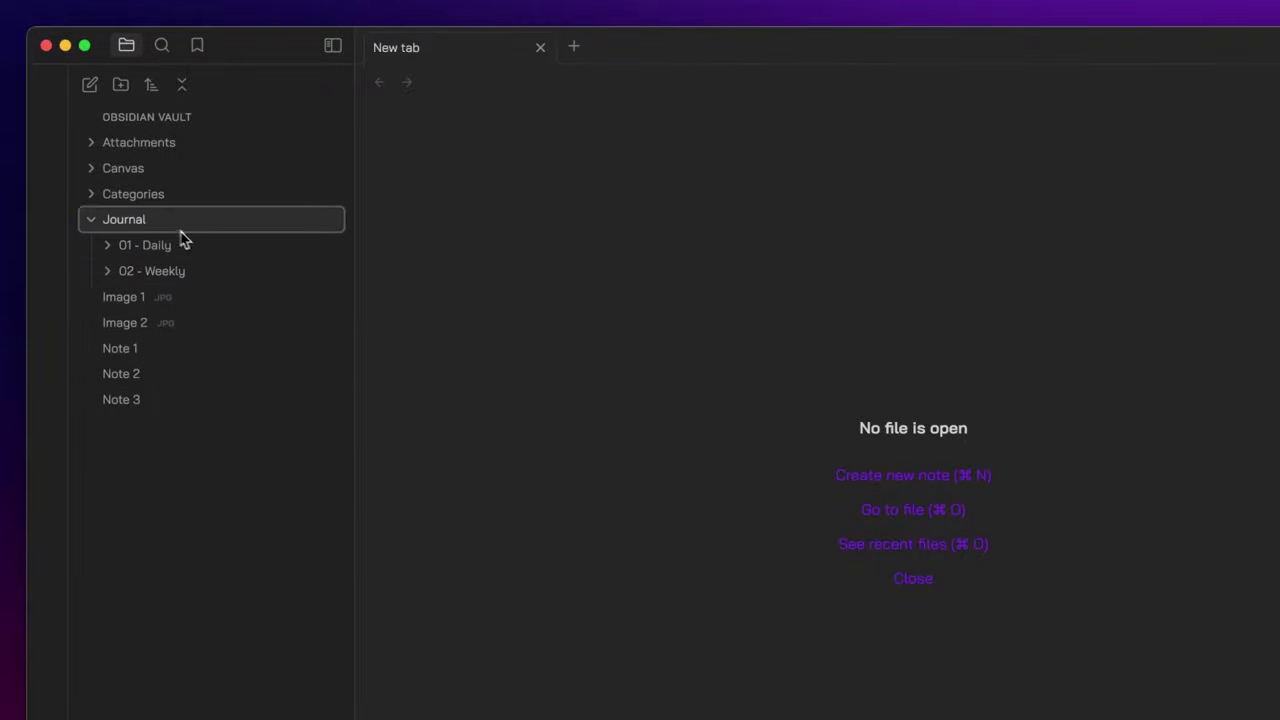
Add the subfolders "03 - Monthly" and "04 - Yearly" to the Journal folder, and collapse Journal.
type("03 - Monthly")
key("Return")
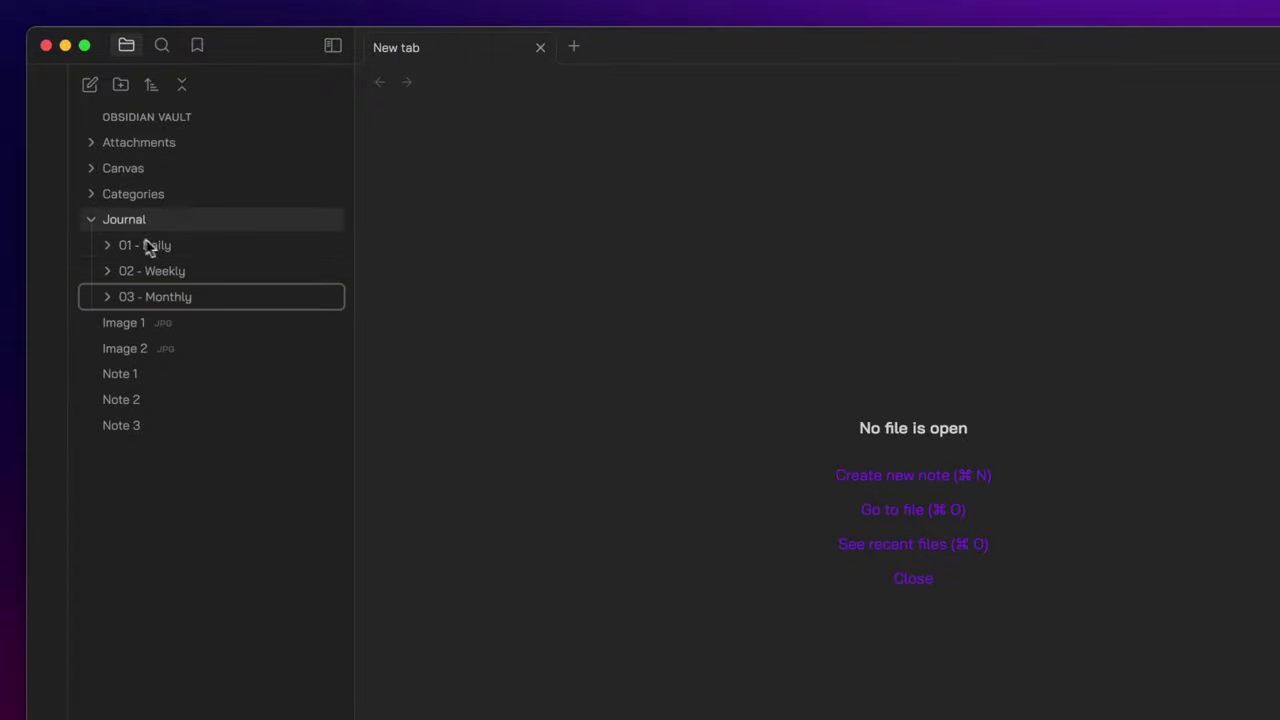
right_click(130, 221)
left_click(176, 251)
type("04 - Yearl")
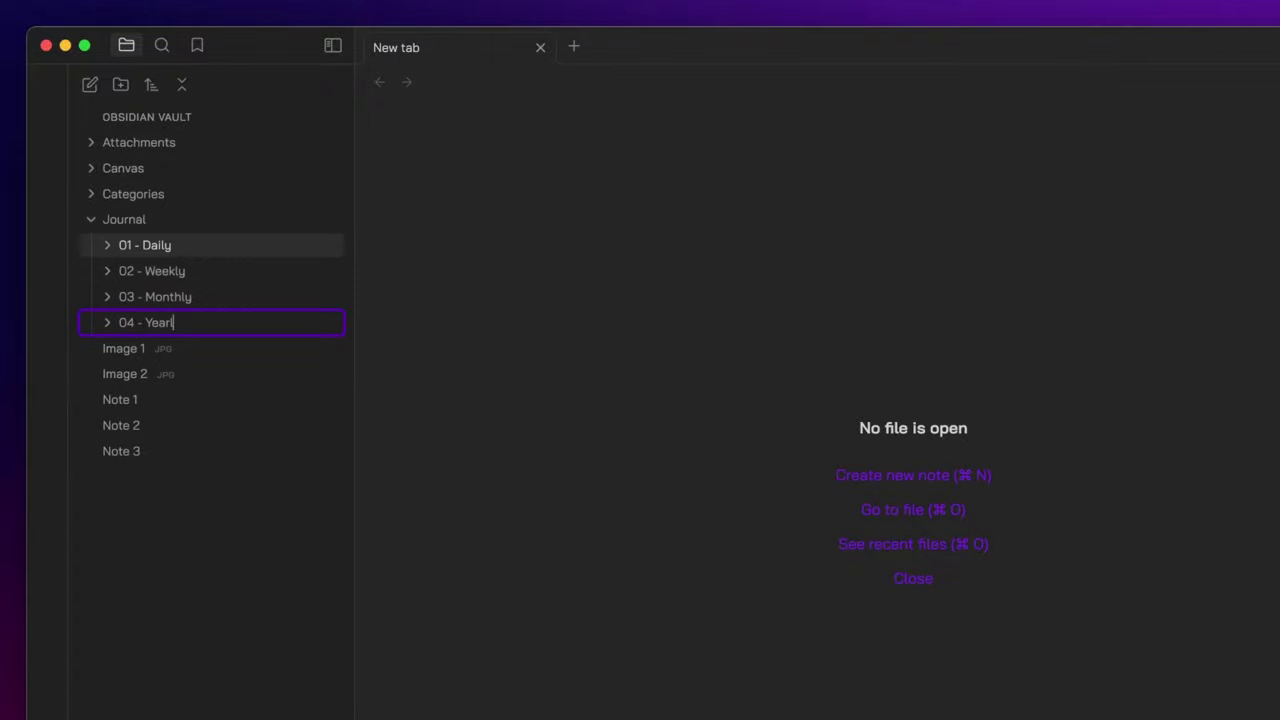
type("y")
key("Return")
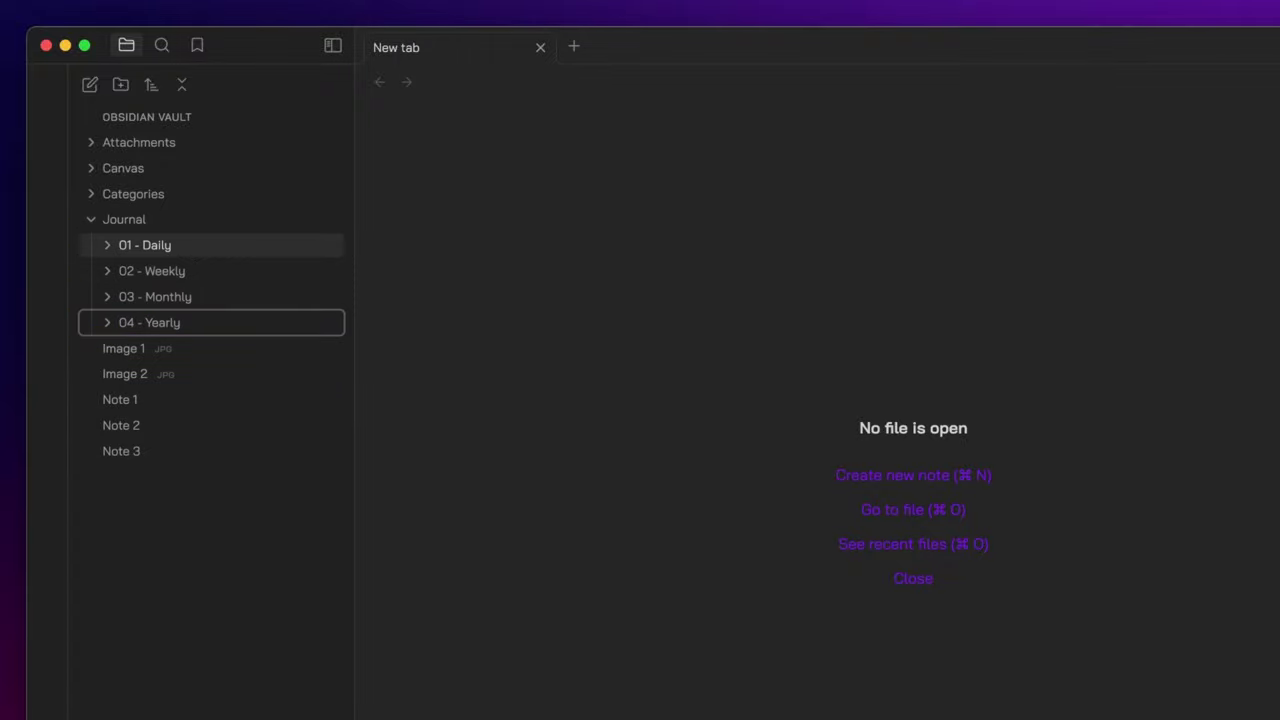
left_click(91, 220)
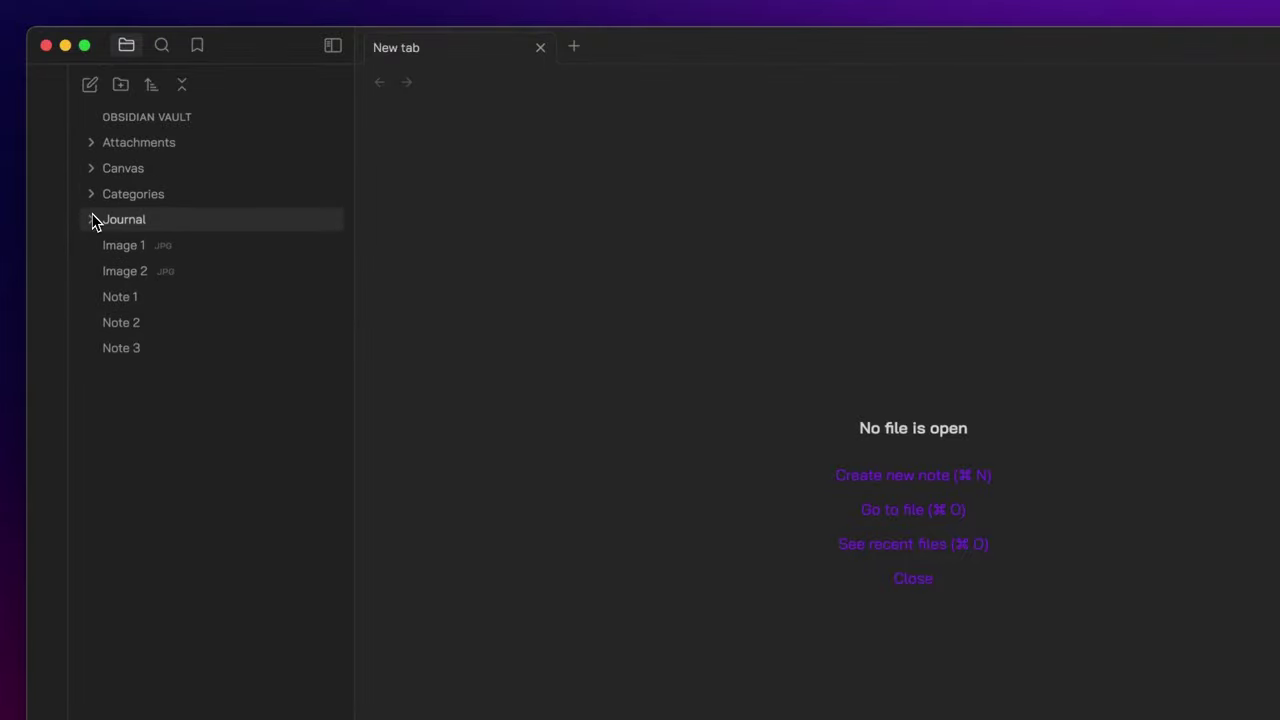
Create two folders in the vault root named Notes and Read-Later.
left_click(121, 86)
type("Notes")
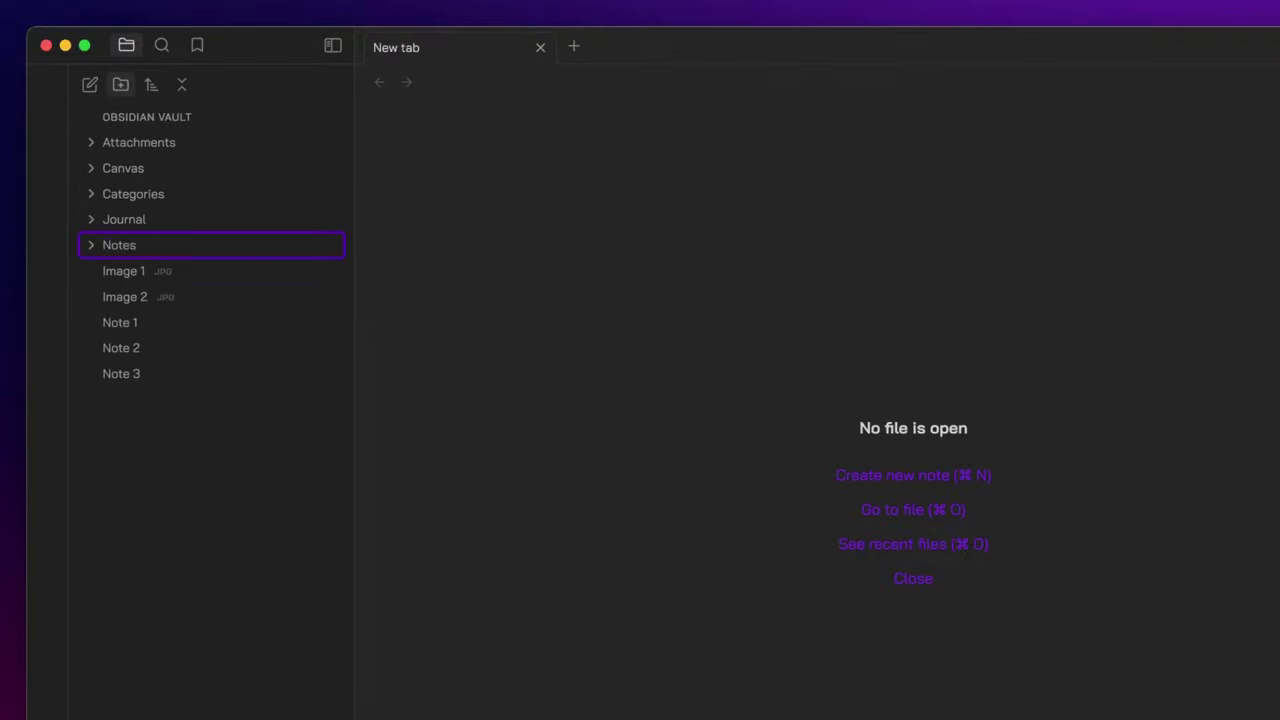
key("Return")
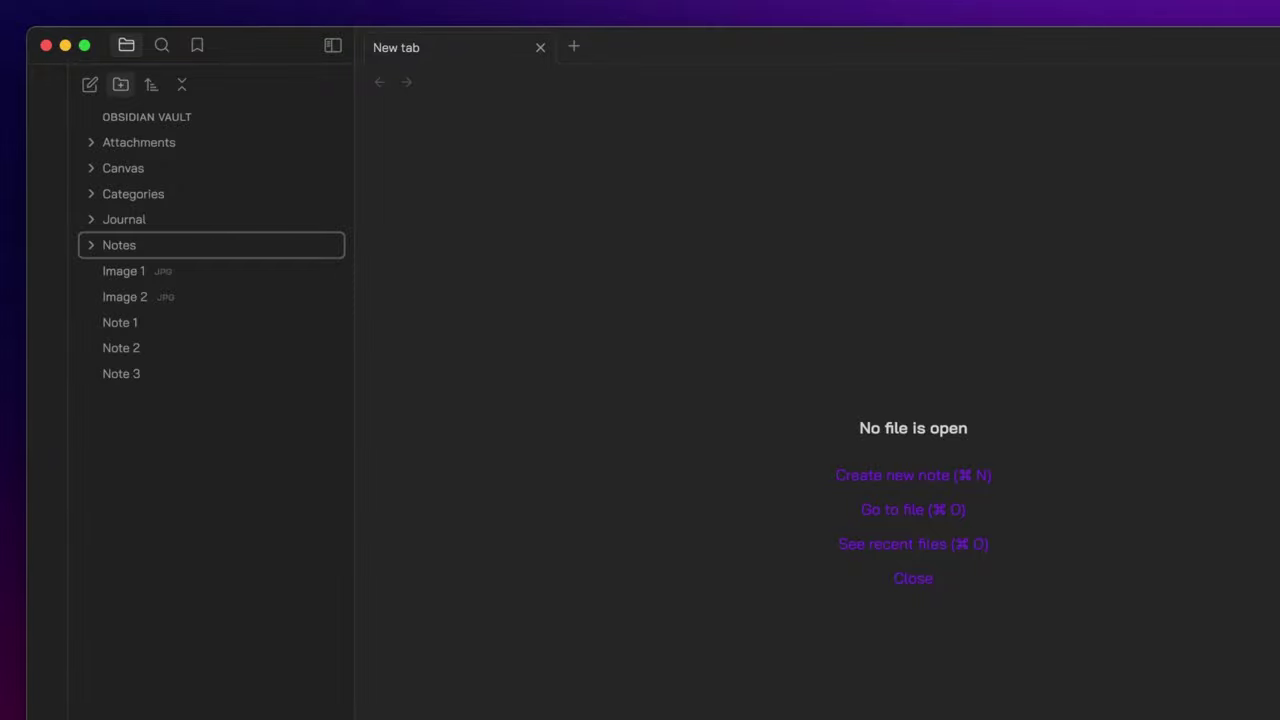
left_click(120, 84)
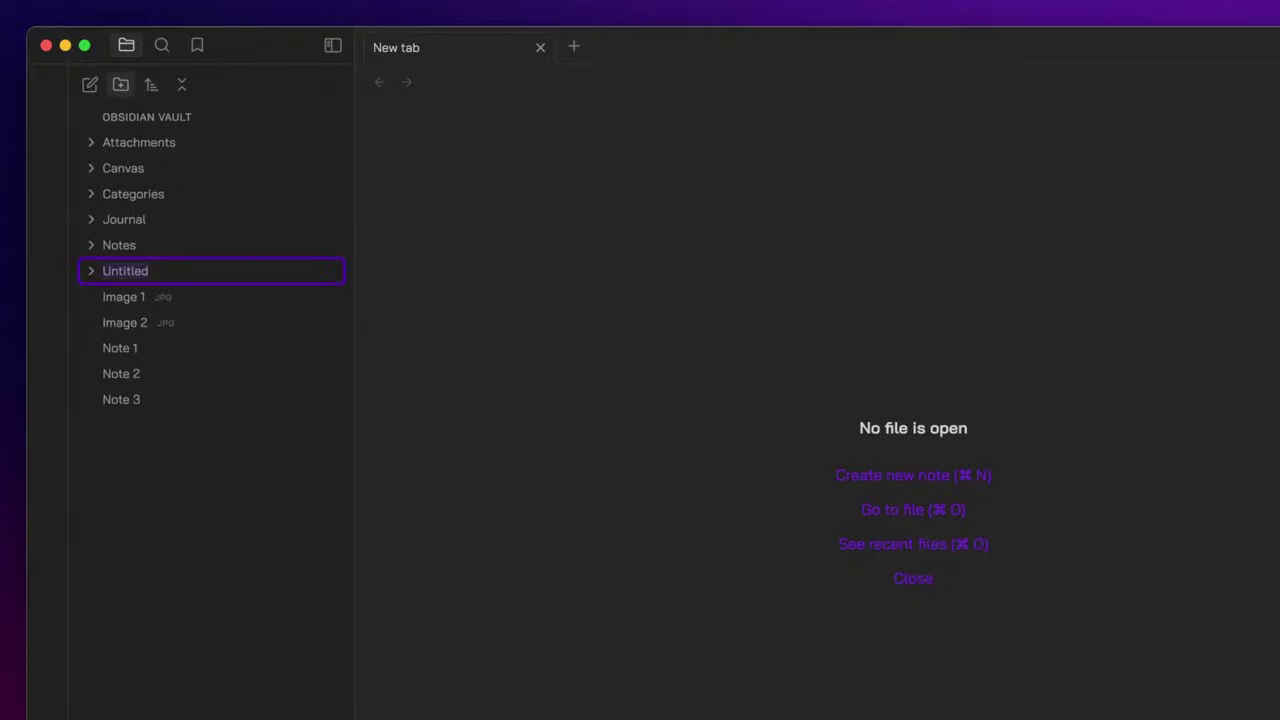
type("Read-Later")
key("Return")
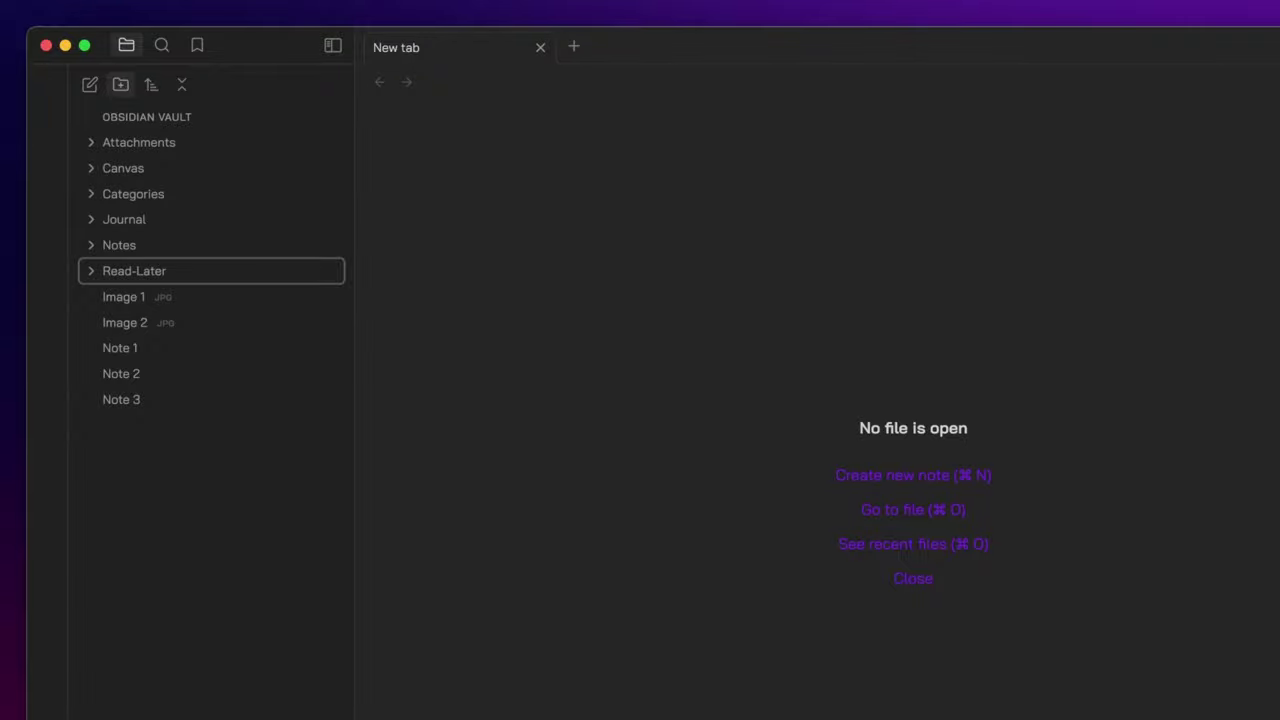
Create a folder named Templates in the vault root.
left_click(120, 84)
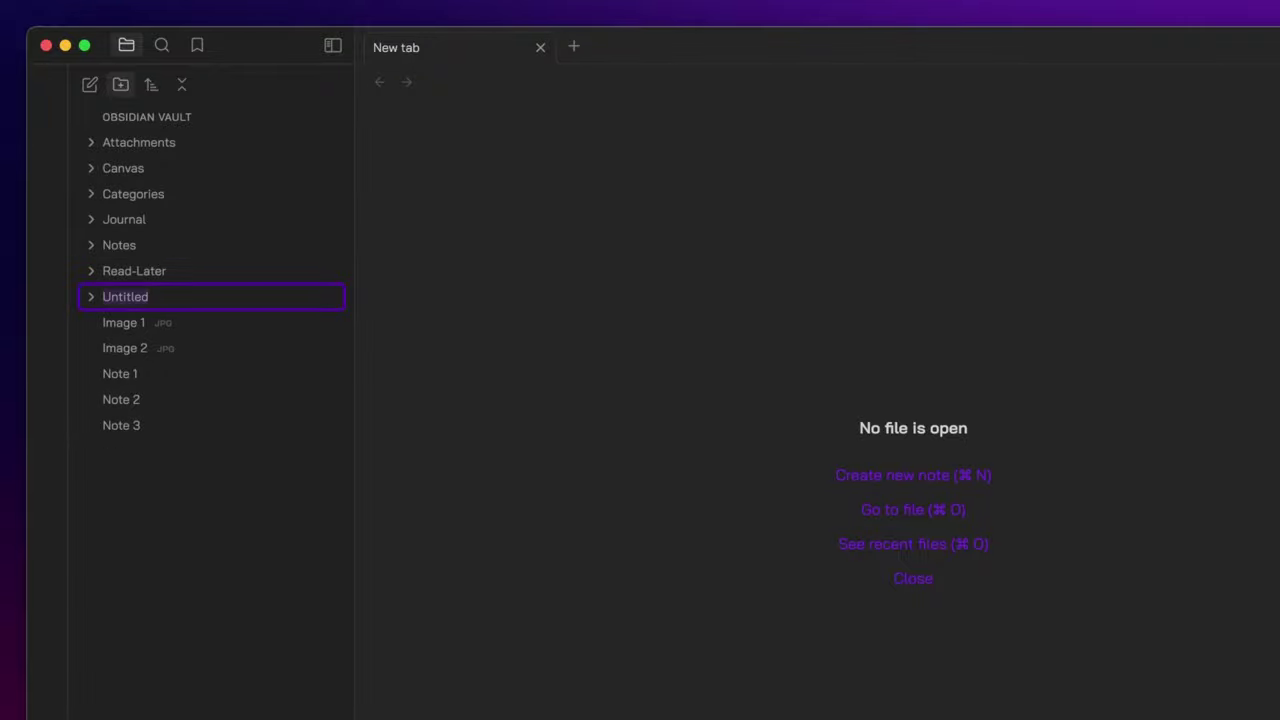
type("Templates")
key("Return")
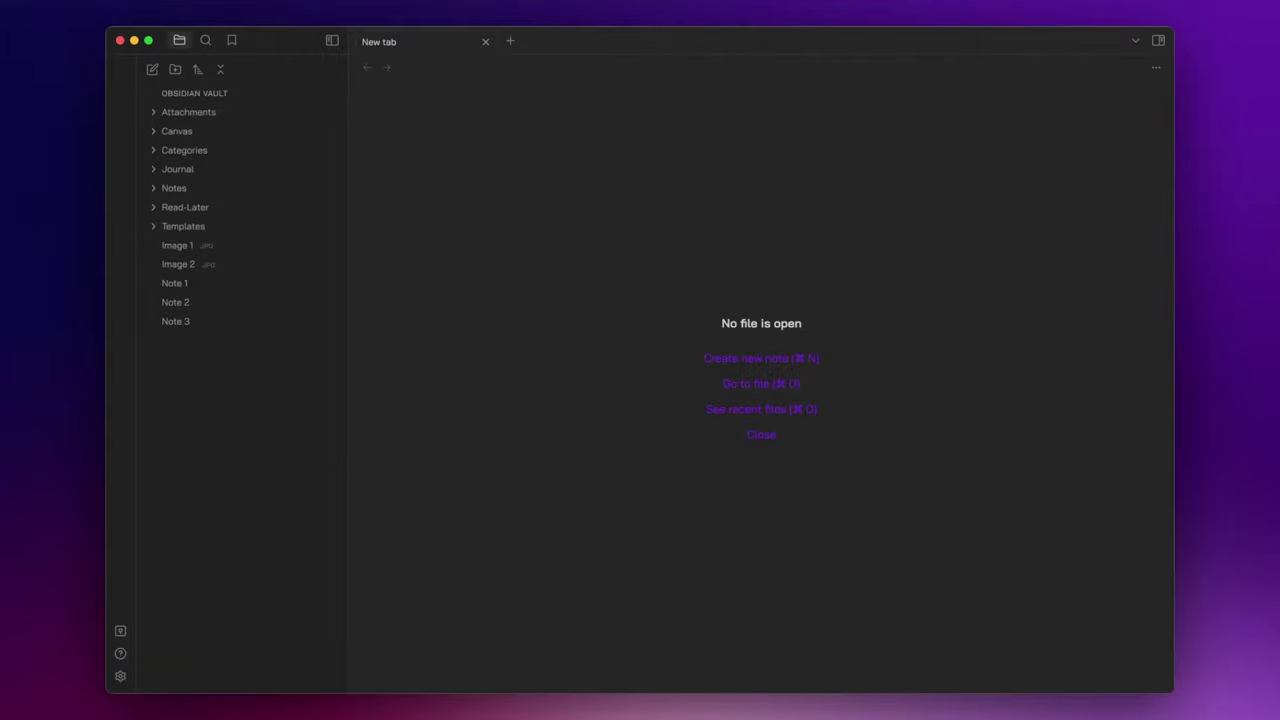
In the files and links settings, make new attachments go to a specified folder and set its path to Attachments.
key("super+comma")
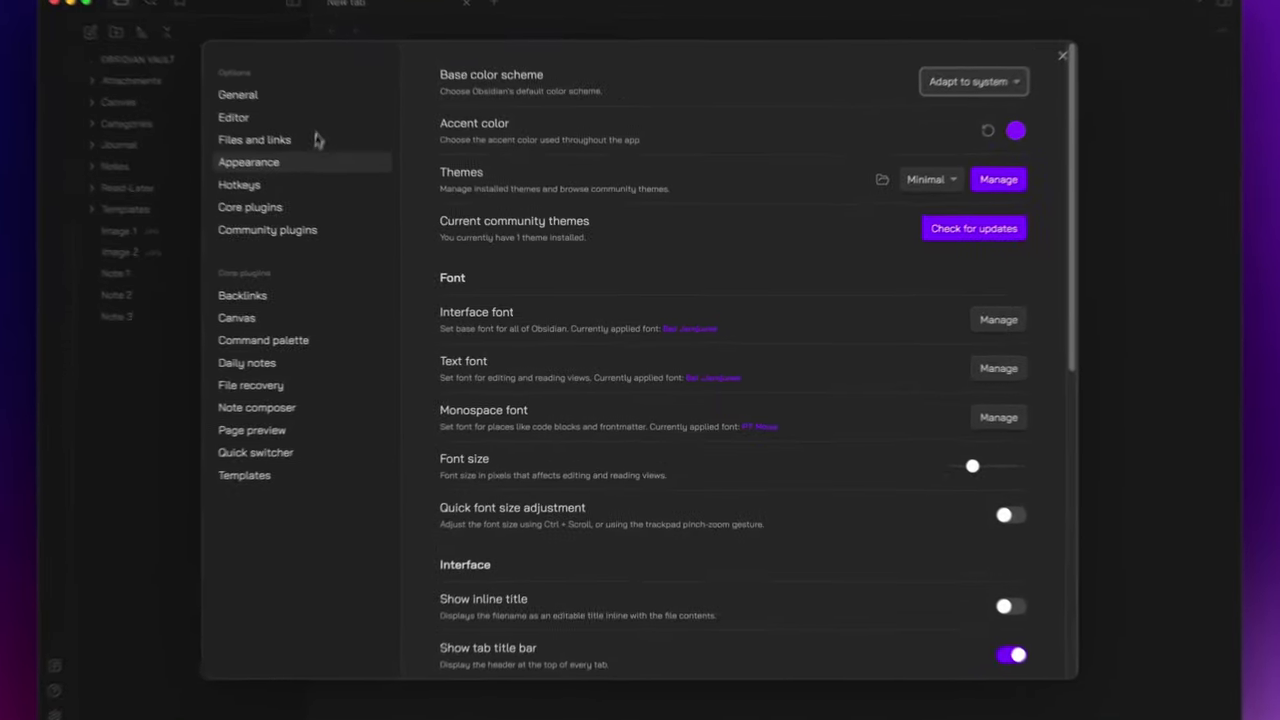
left_click(318, 164)
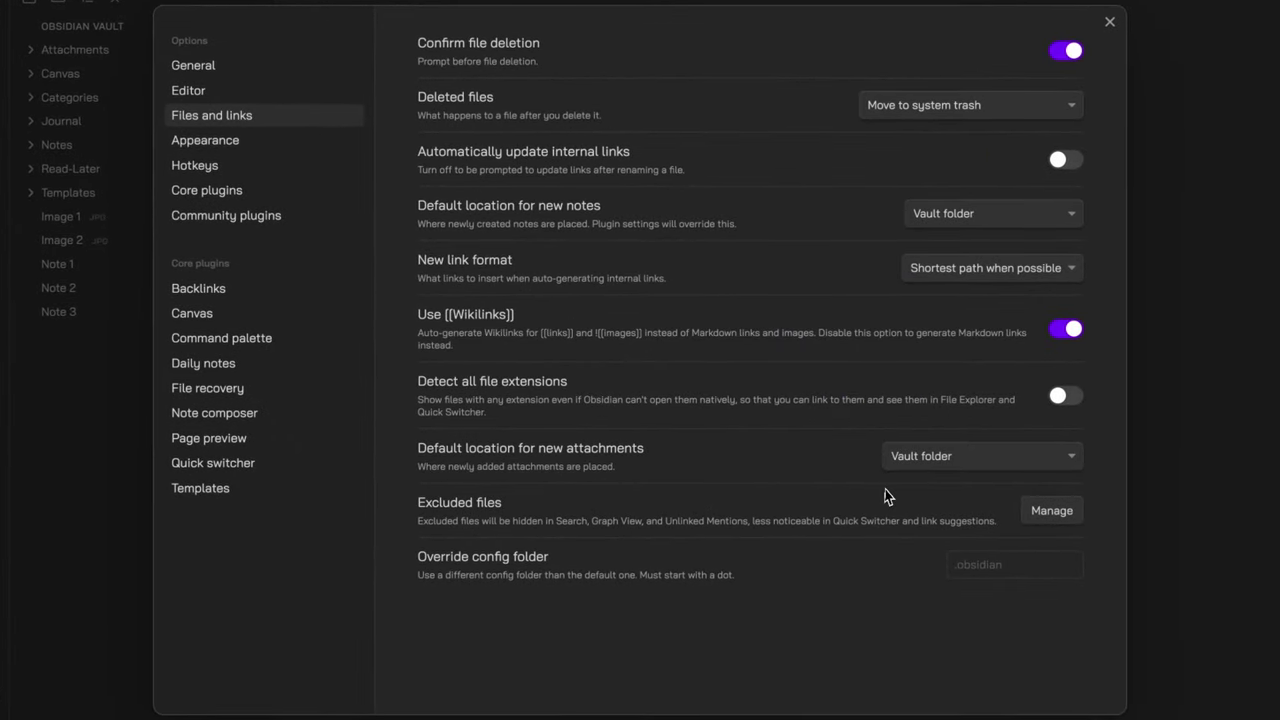
left_click(967, 462)
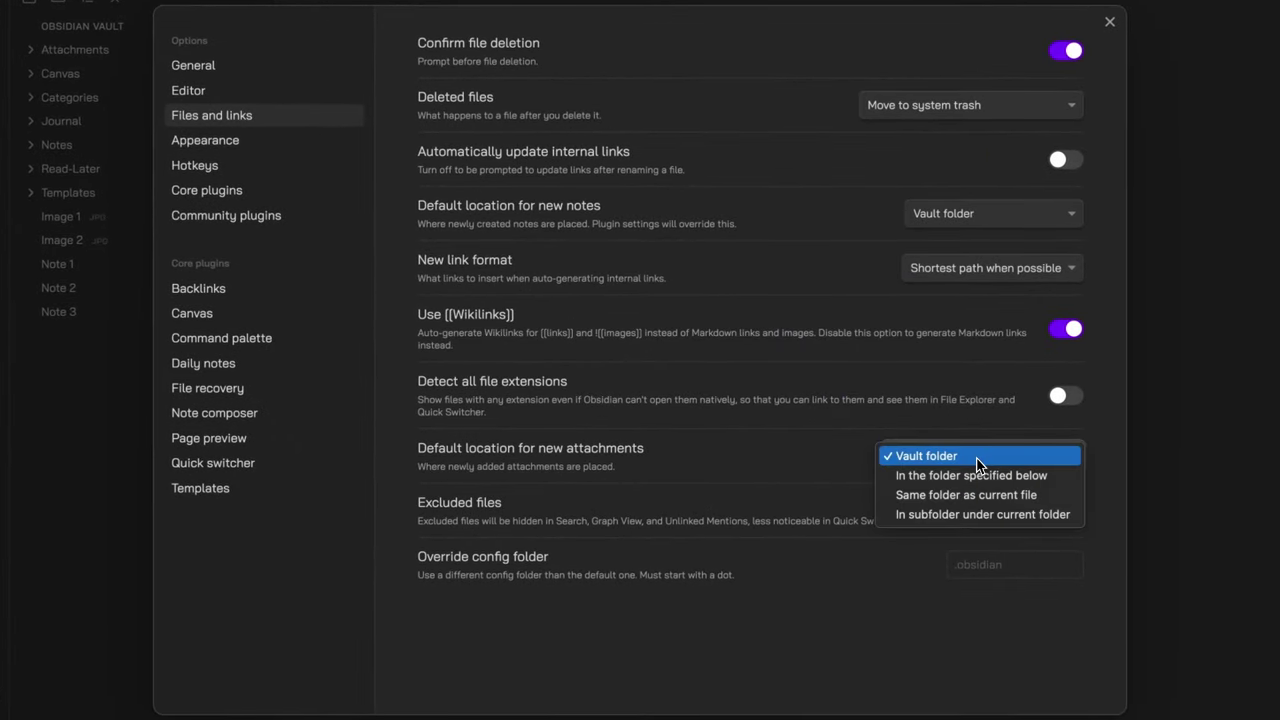
left_click(918, 476)
left_click(983, 511)
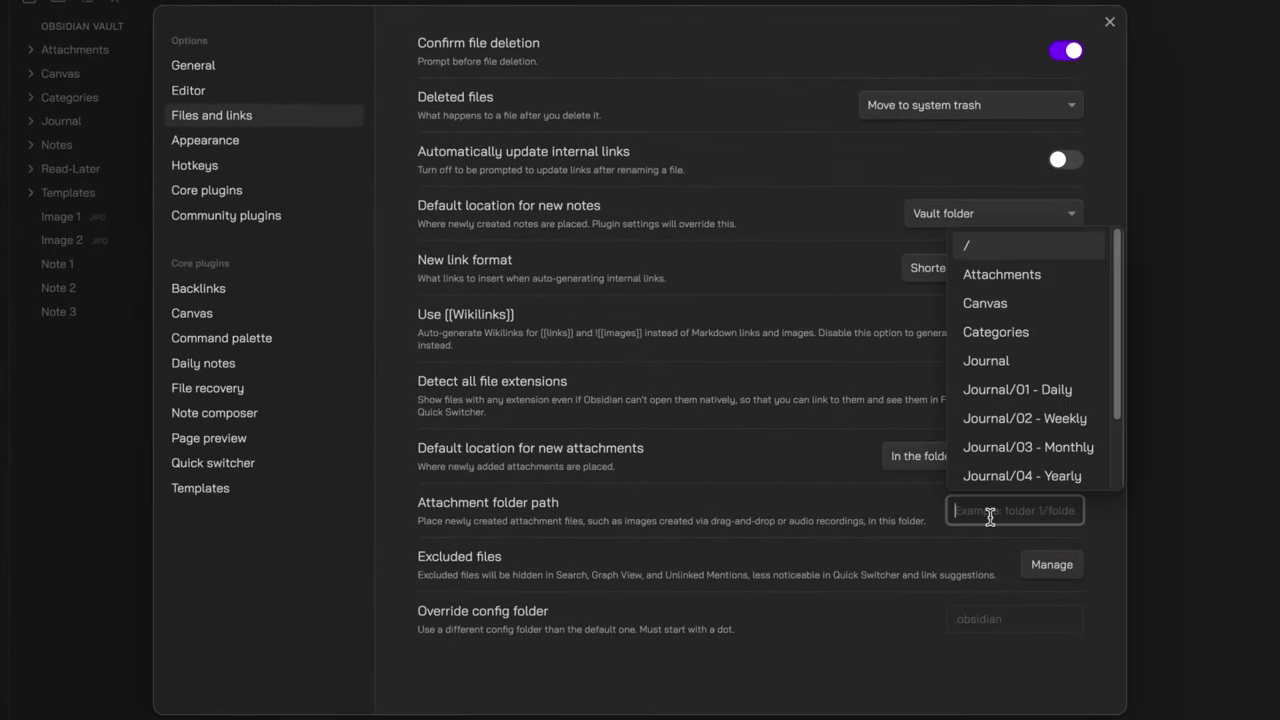
left_click(997, 280)
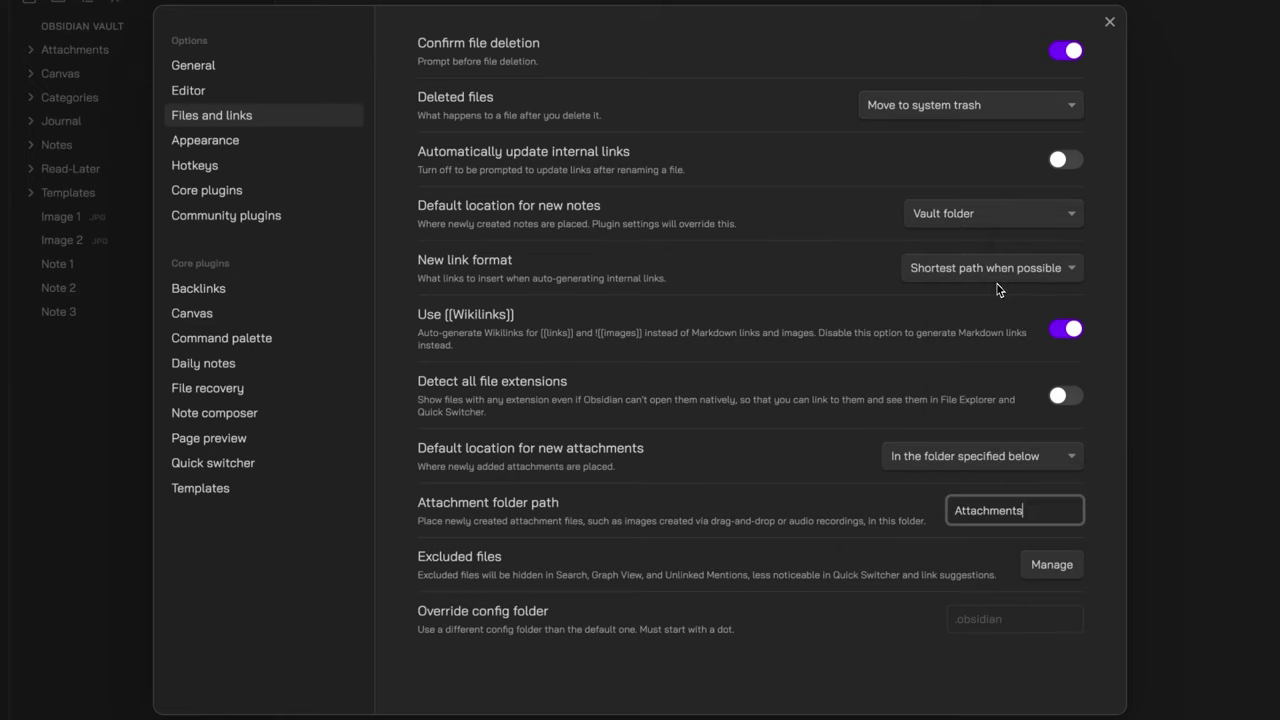
left_click(836, 492)
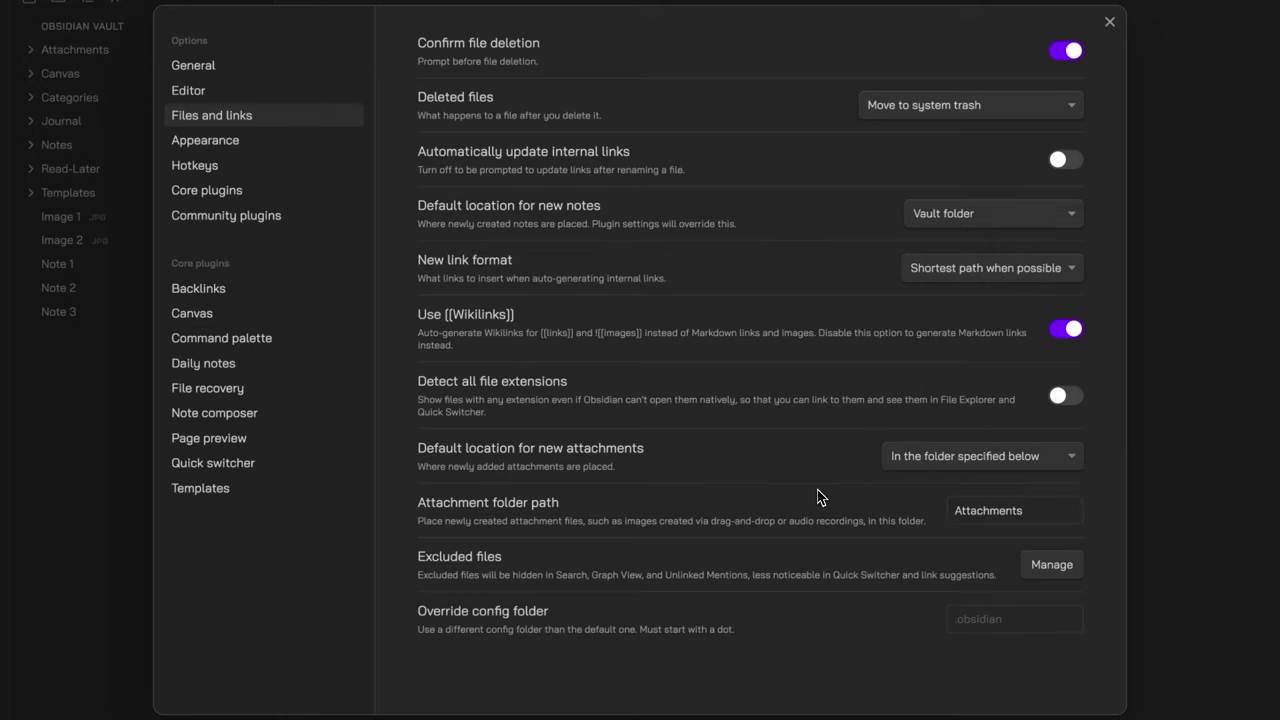
In the Canvas plugin settings, make new canvas files go to a specified folder and choose the Canvas folder.
left_click(282, 318)
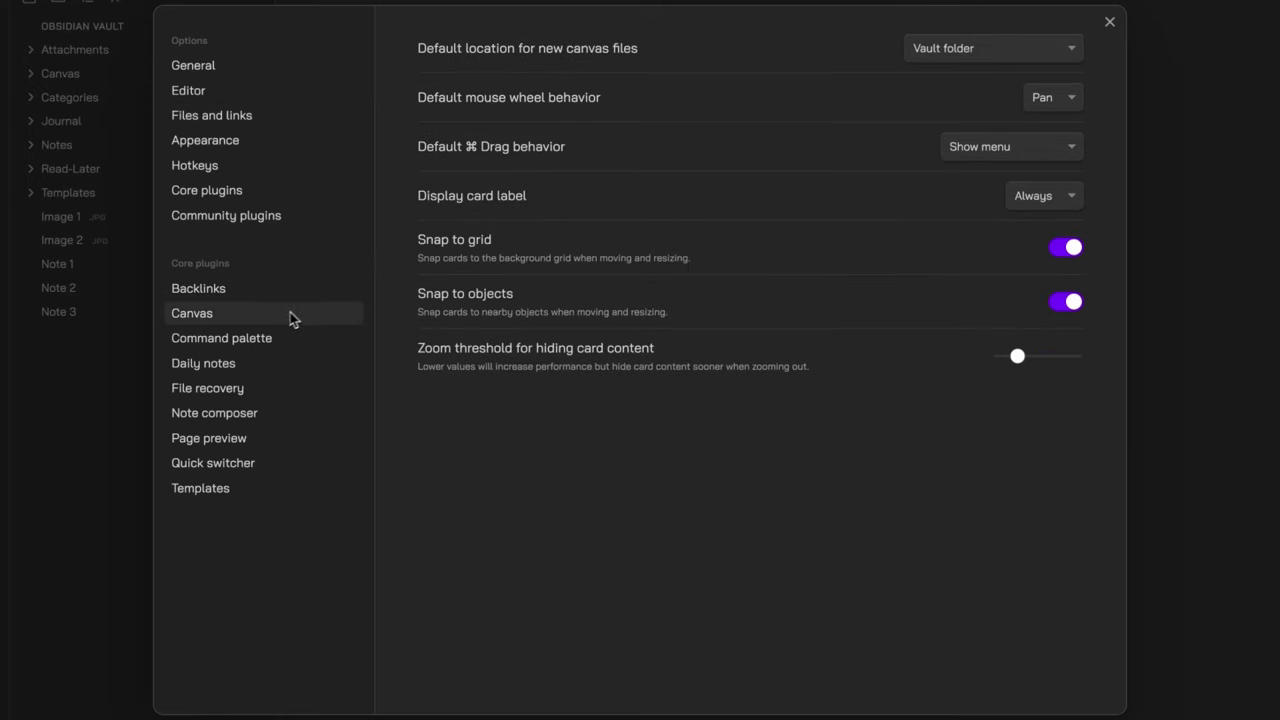
left_click(960, 54)
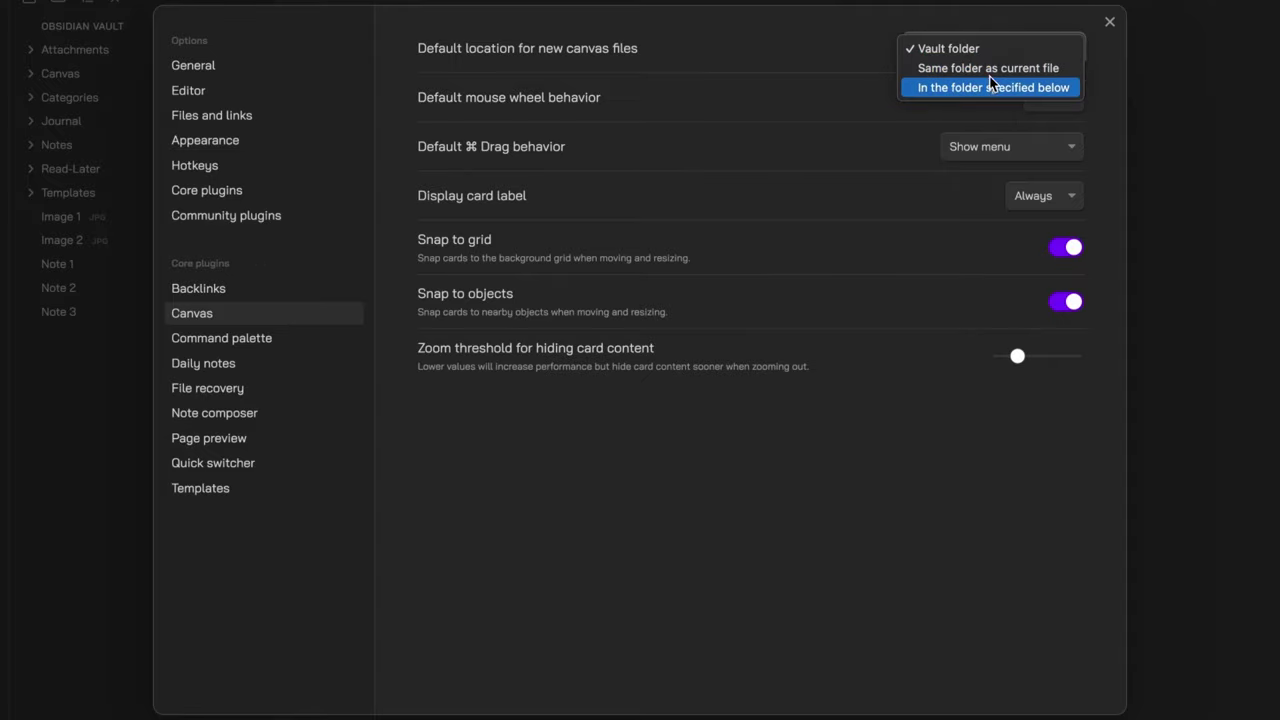
left_click(995, 89)
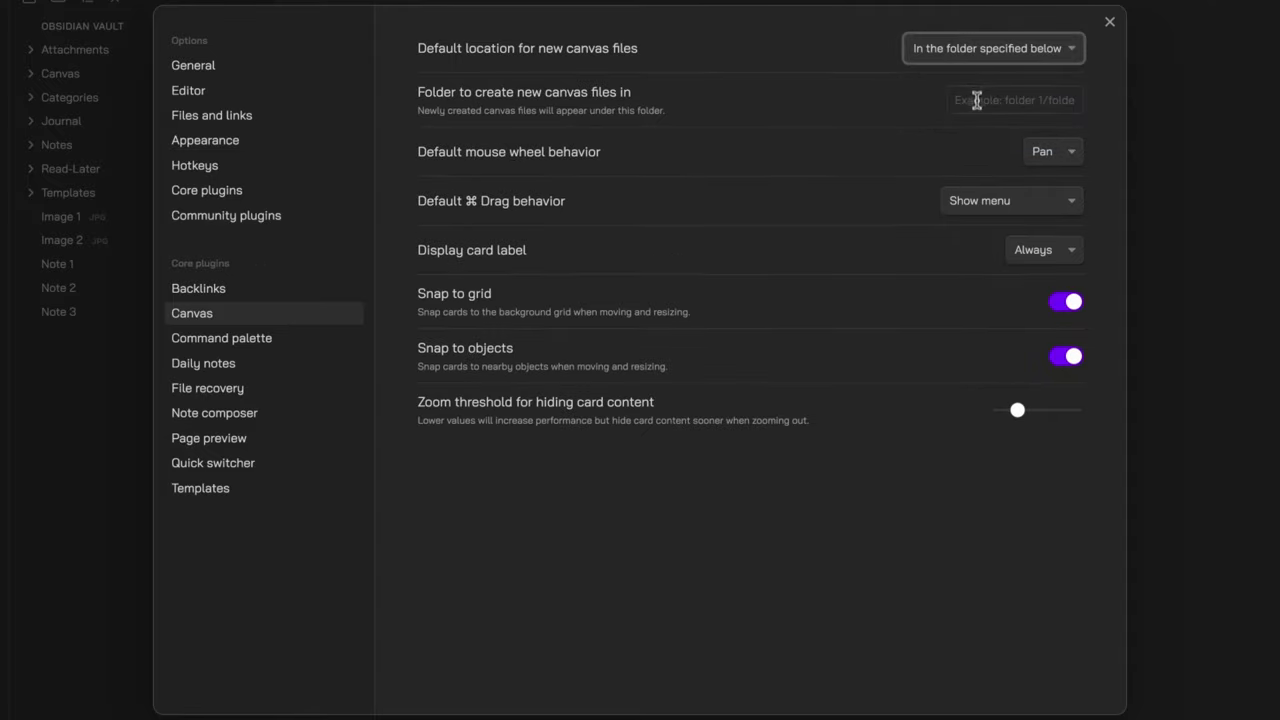
left_click(978, 104)
left_click(986, 195)
left_click(826, 217)
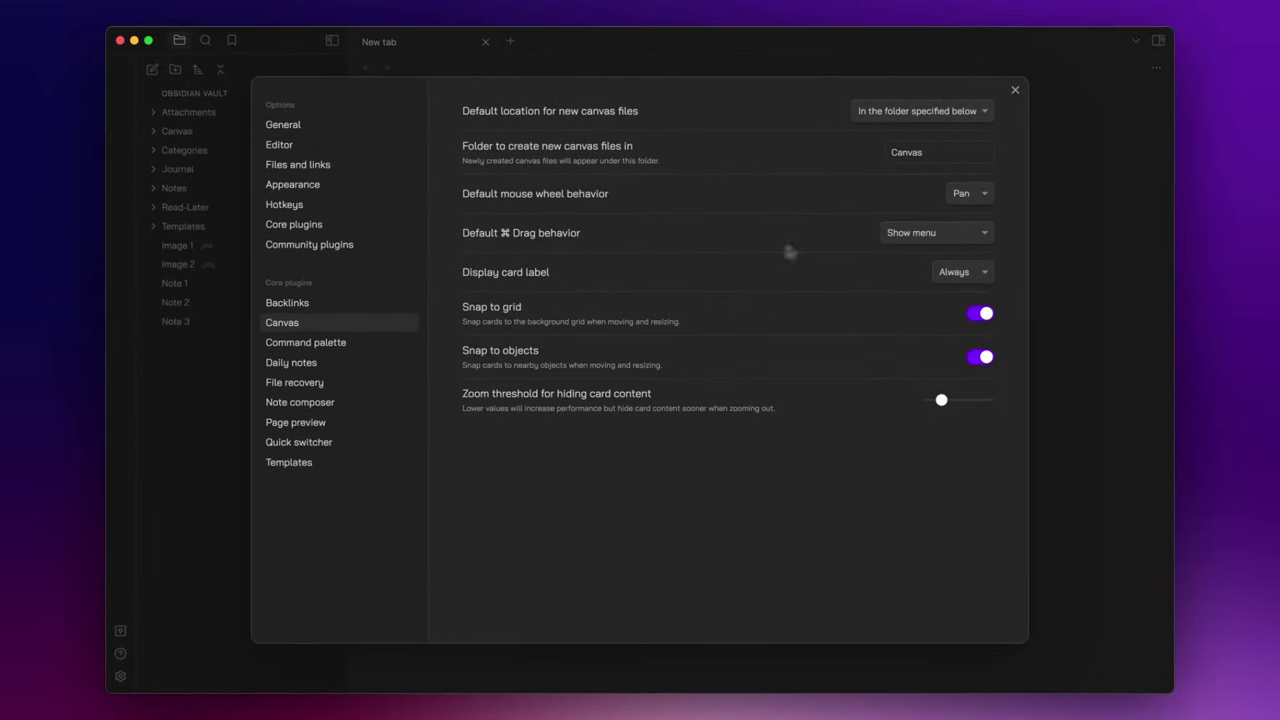
Review the full list of core plugins in the settings, from Audio recorder down to Templates.
left_click(293, 224)
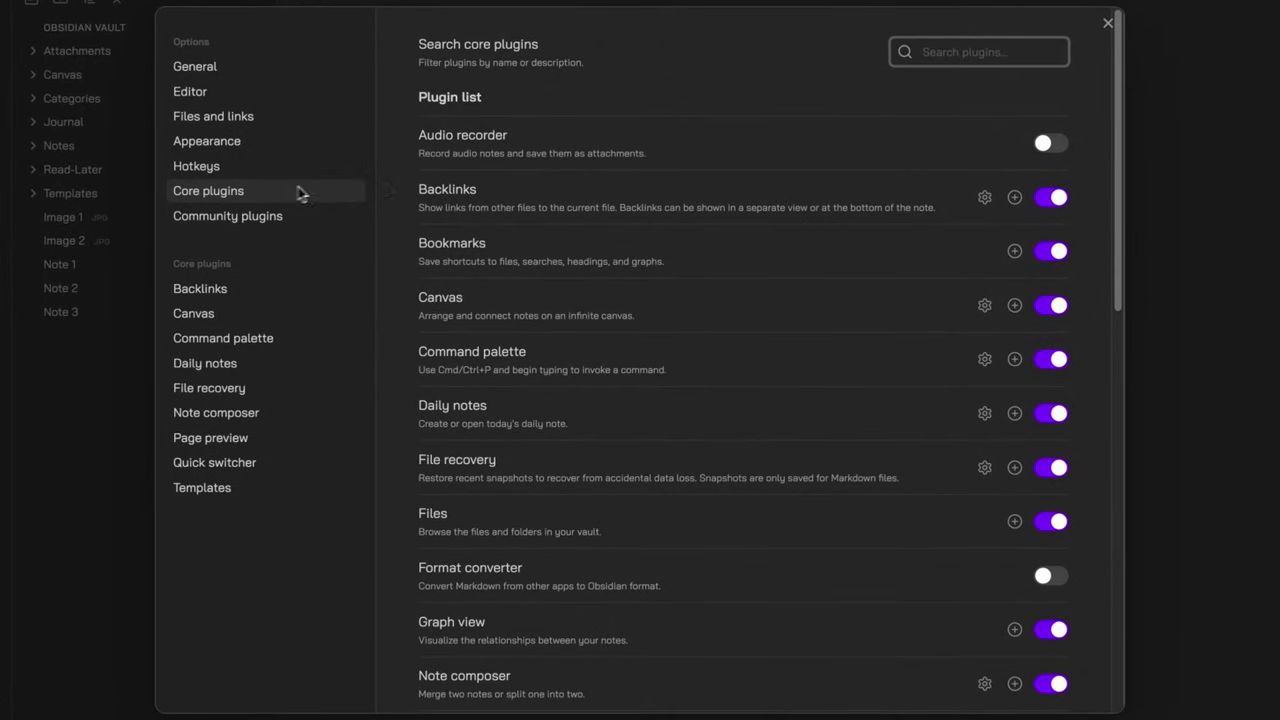
scroll(841, 247, "down", 5)
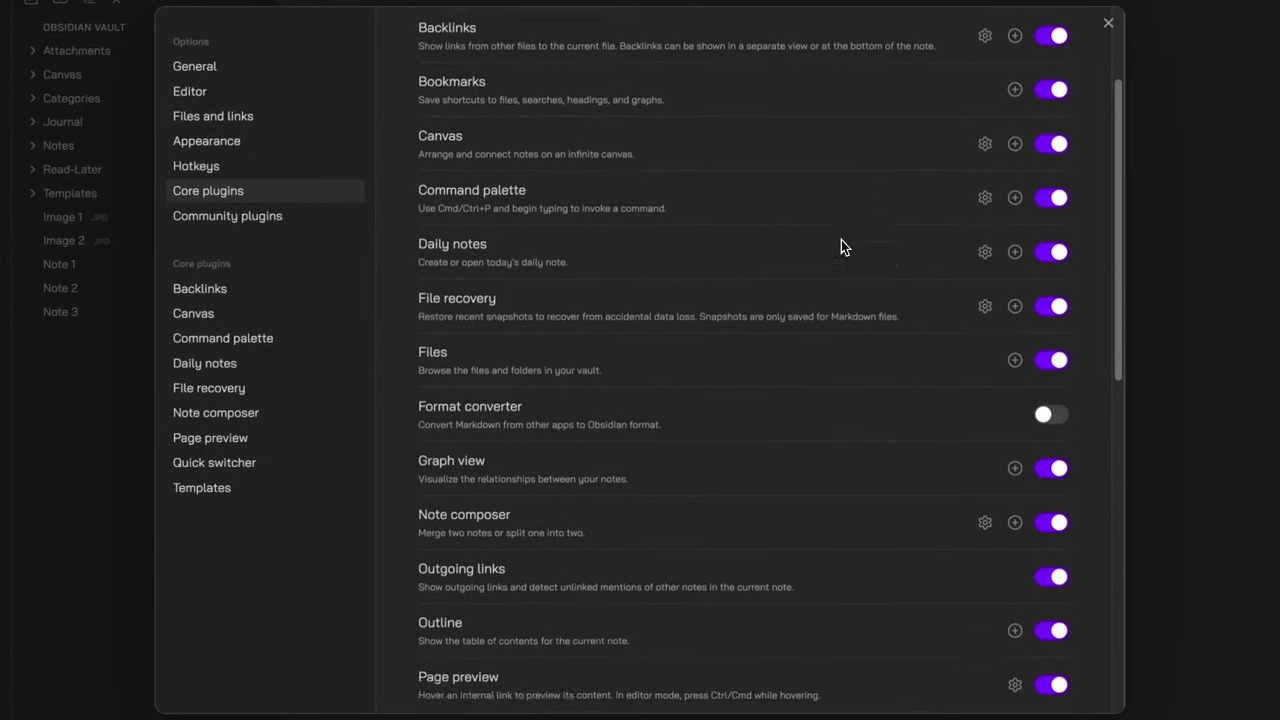
scroll(841, 247, "down", 2)
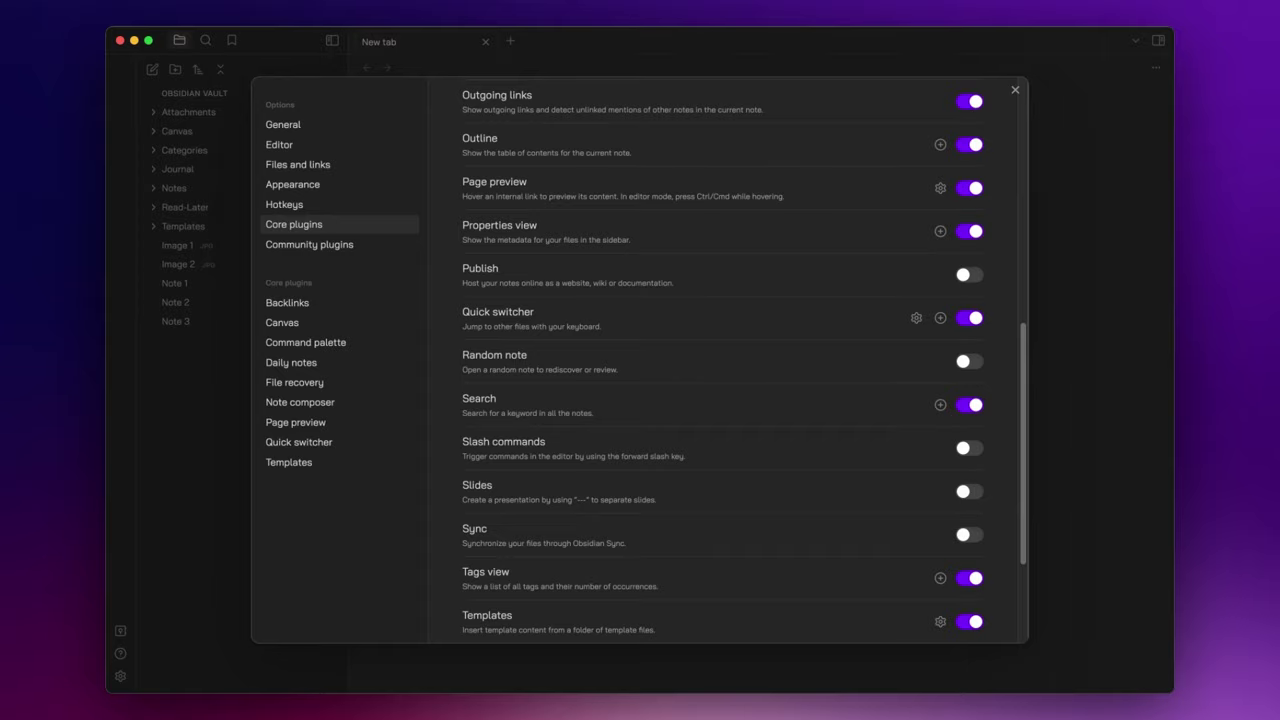
Turn on community plugins for the vault and open the community plugin browser.
left_click(347, 245)
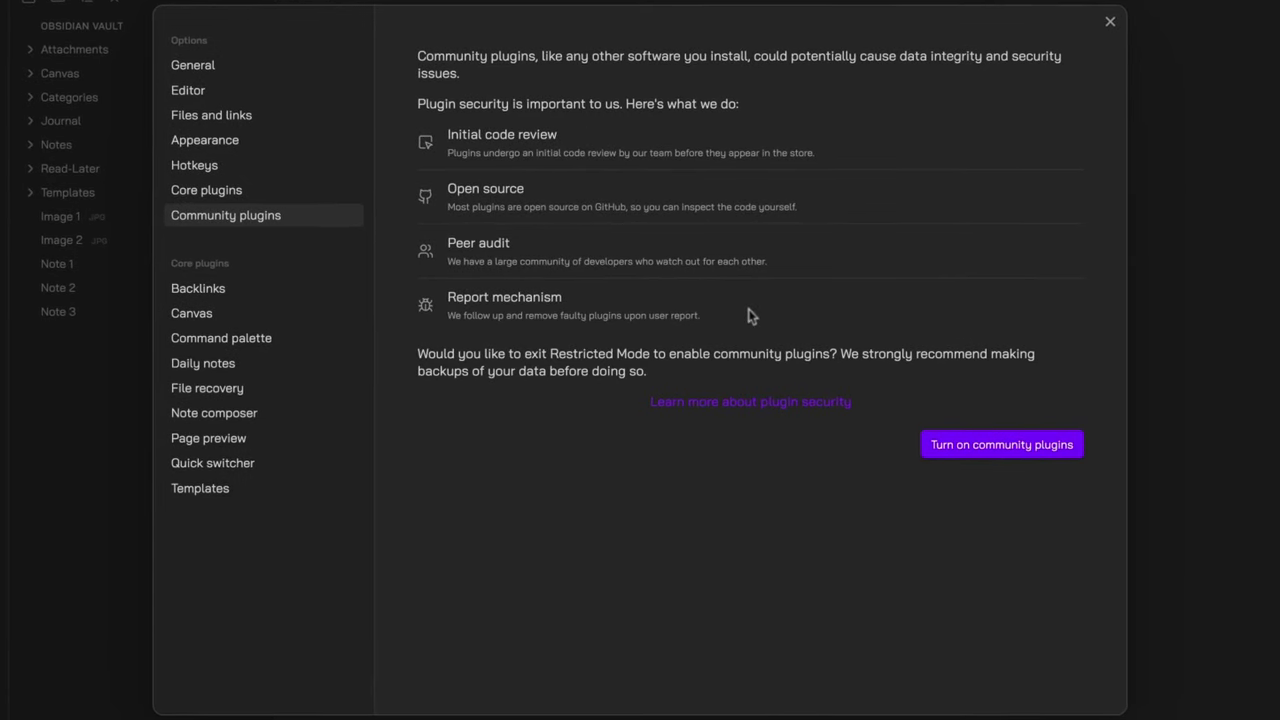
left_click(1007, 450)
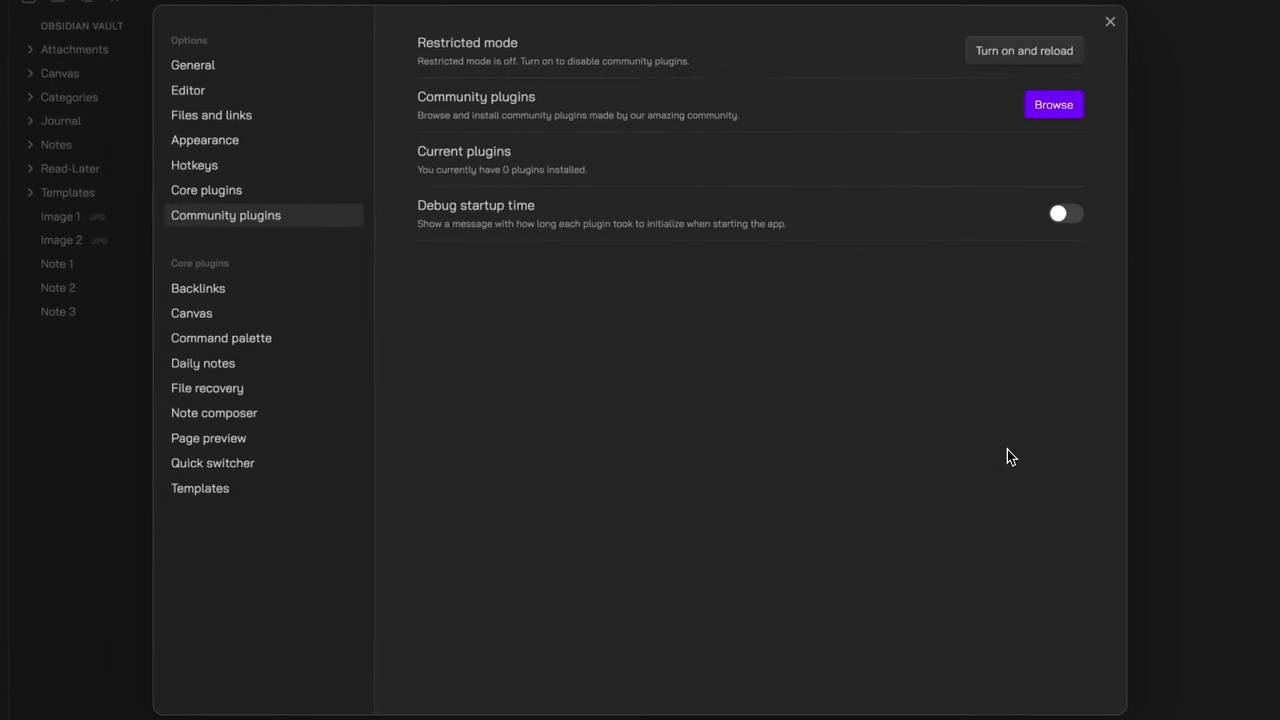
left_click(1047, 110)
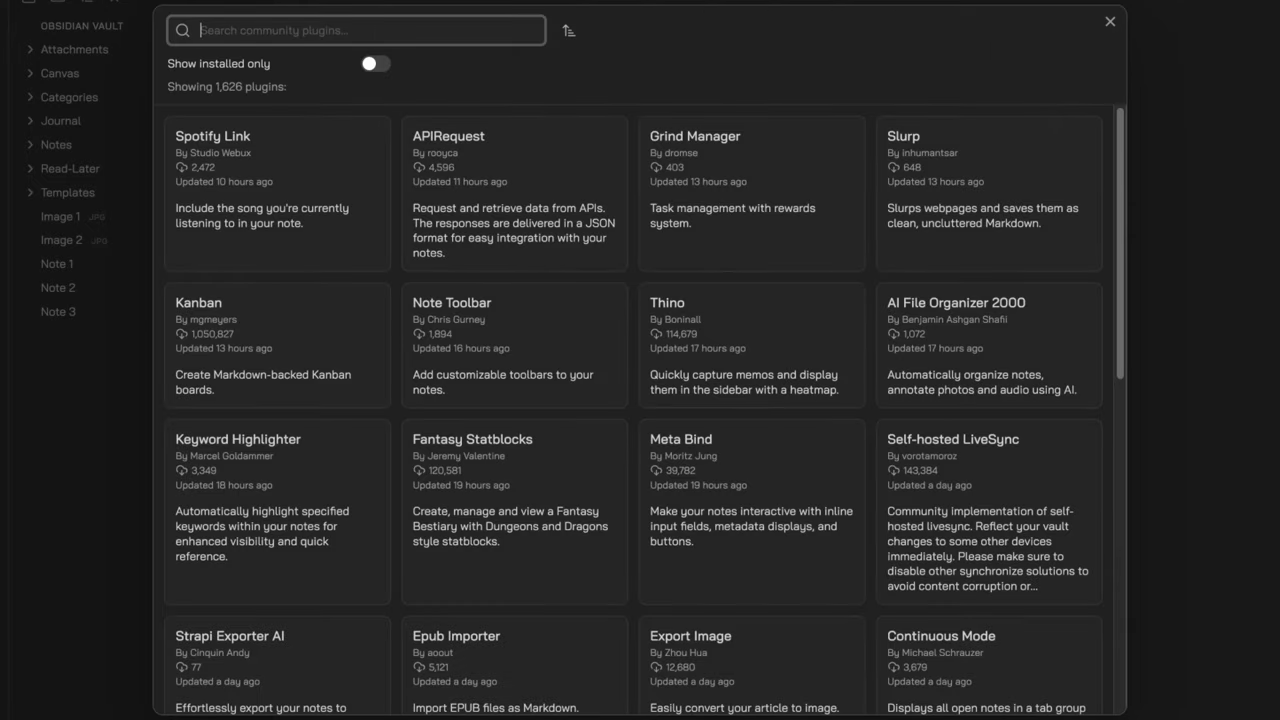
Find the Minimal Theme Settings plugin by searching for "minimal", then install and enable it.
type("minimal")
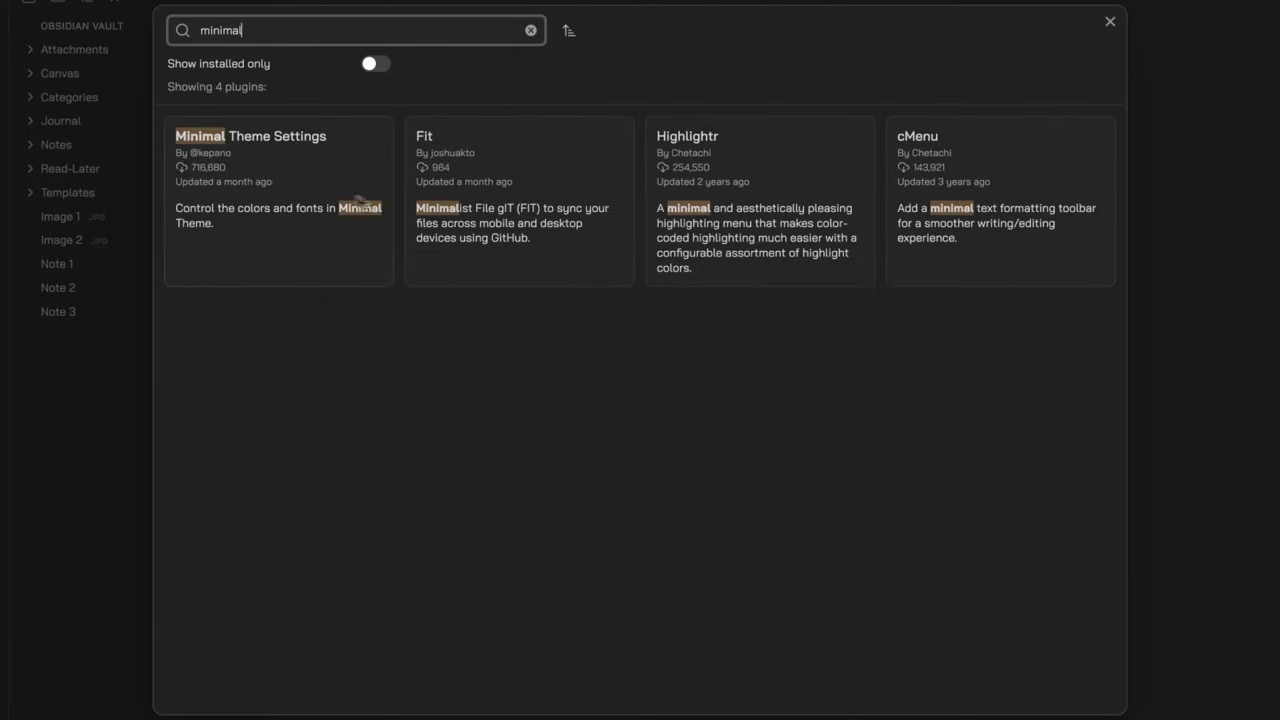
left_click(354, 205)
left_click(490, 262)
Search the community plugins for "style sett", then install and enable the Style Settings plugin.
left_click(336, 30)
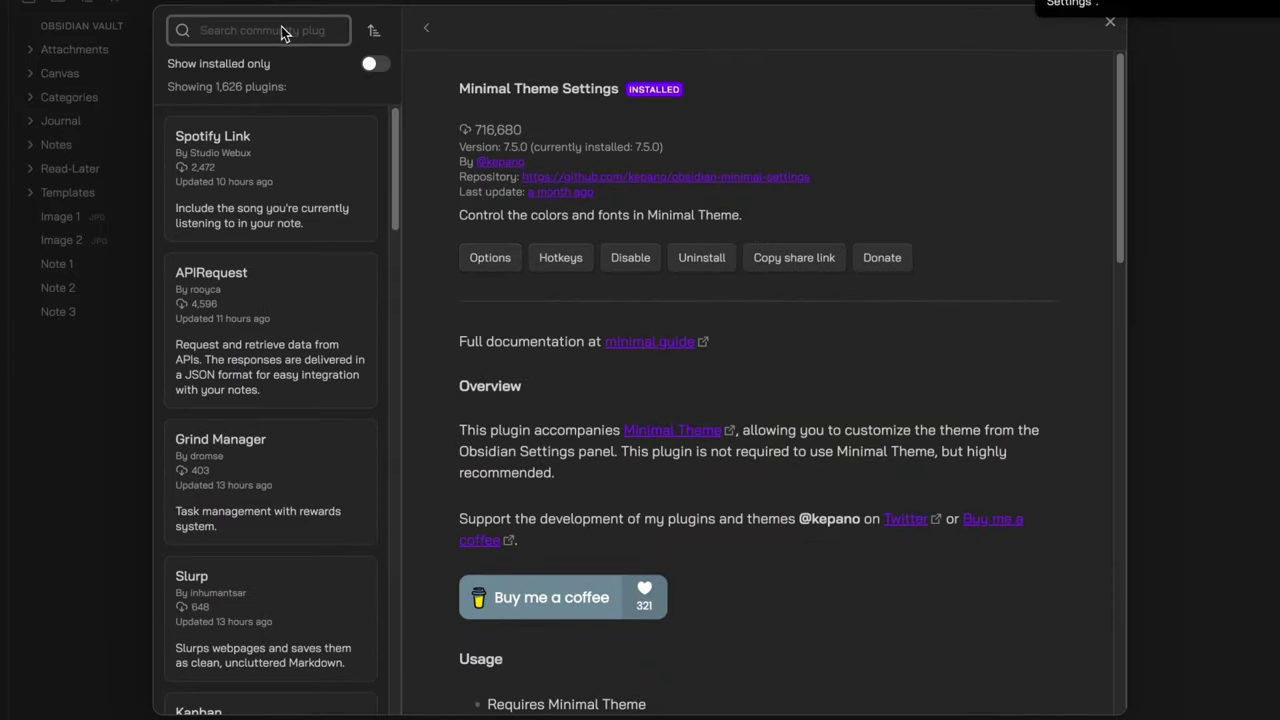
type("style sett")
left_click(277, 180)
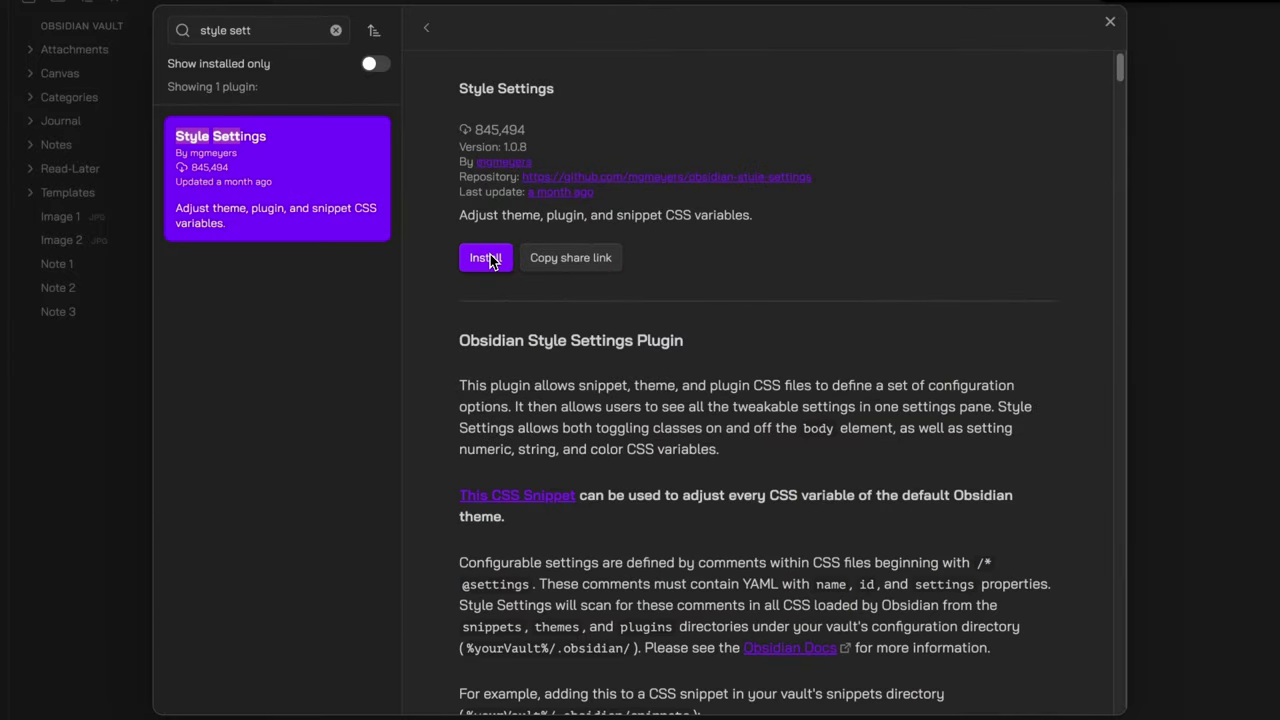
left_click(487, 257)
Search the community plugins for "hider", then install and enable the Hider plugin.
left_click(336, 30)
type("hider")
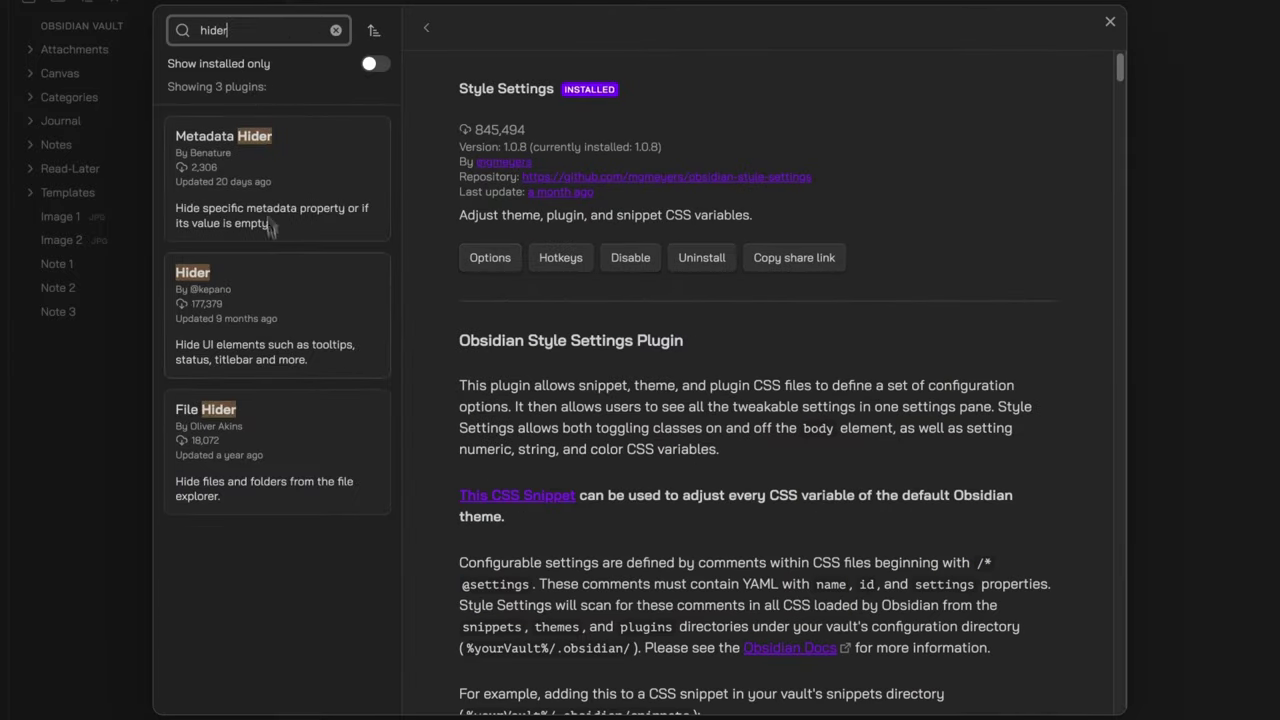
left_click(277, 300)
left_click(485, 264)
Search the community plugins for "iconi", then install and enable the Iconize plugin.
left_click(334, 30)
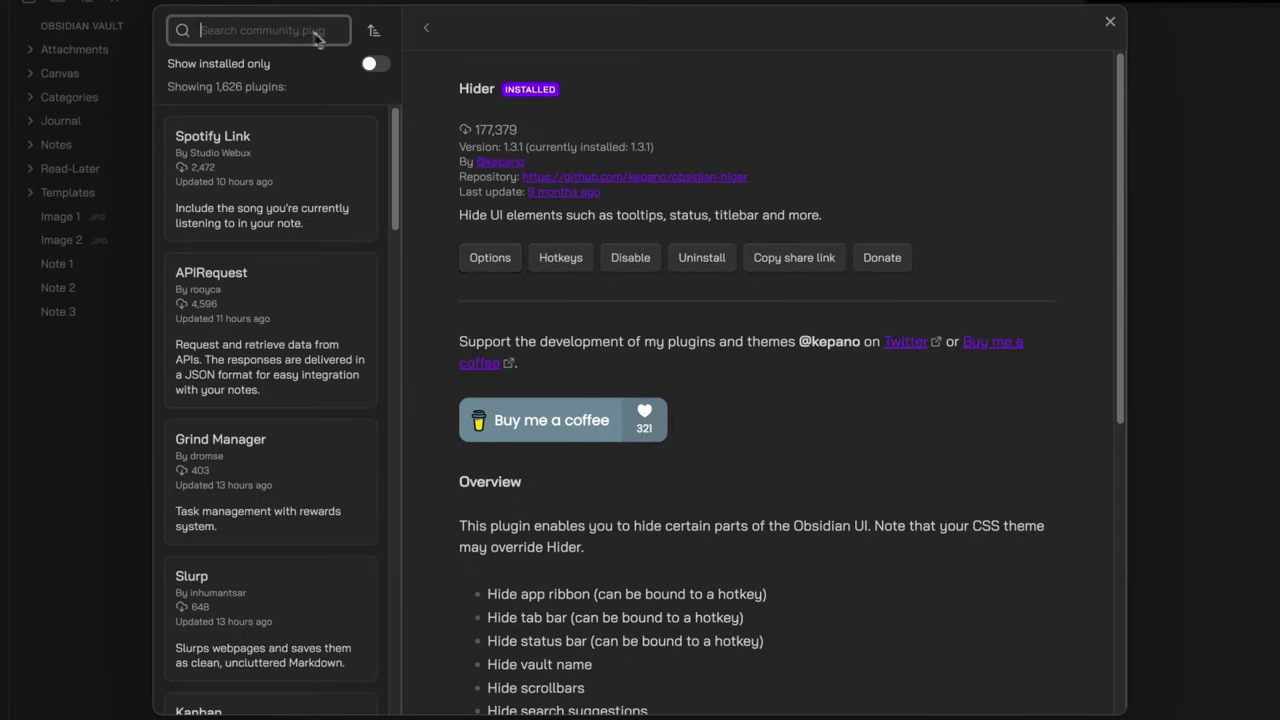
type("iconi")
left_click(300, 175)
left_click(487, 258)
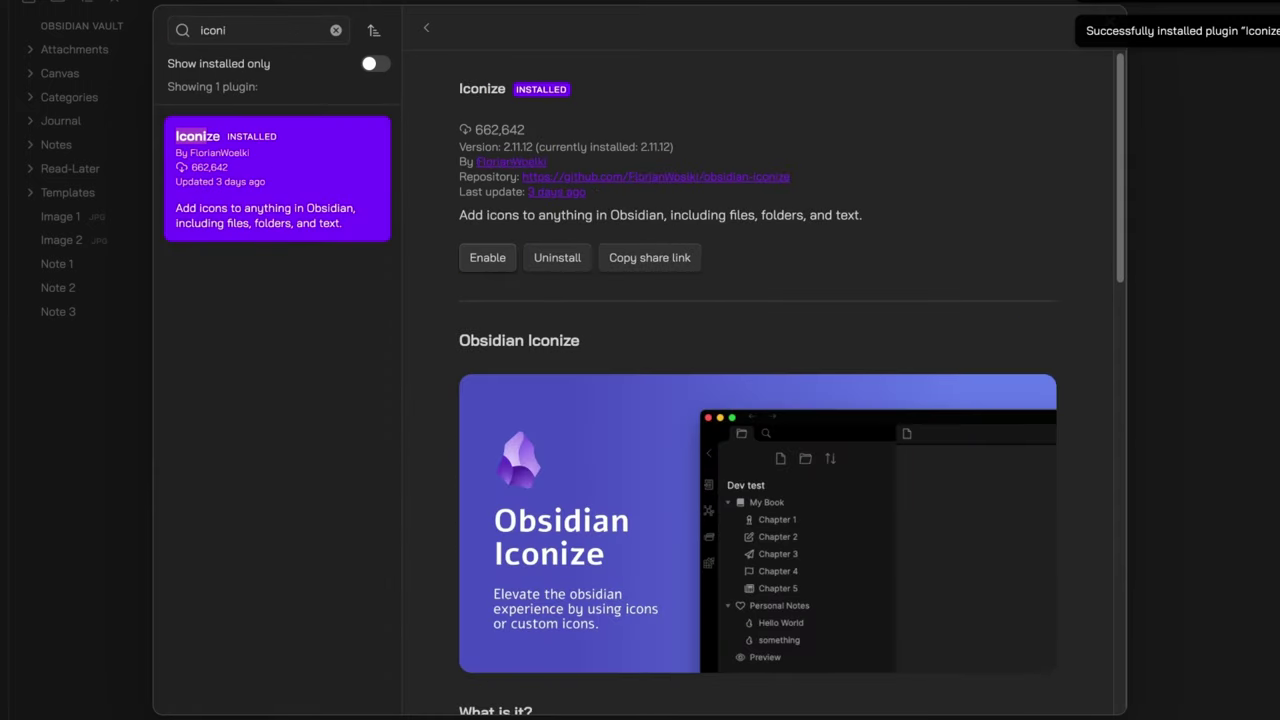
Search for "beautita", install and enable the Beautitab plugin, and close the plugin browser.
left_click(336, 30)
type("beautita")
left_click(217, 143)
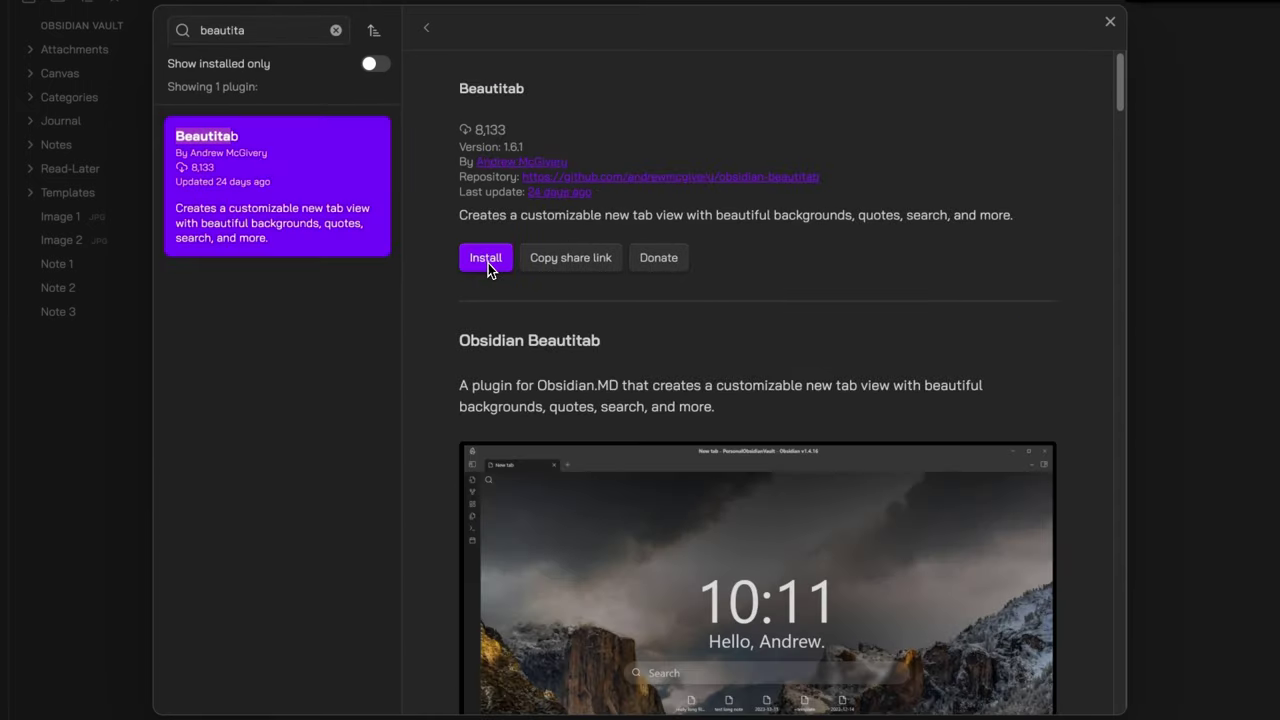
left_click(488, 260)
left_click(488, 258)
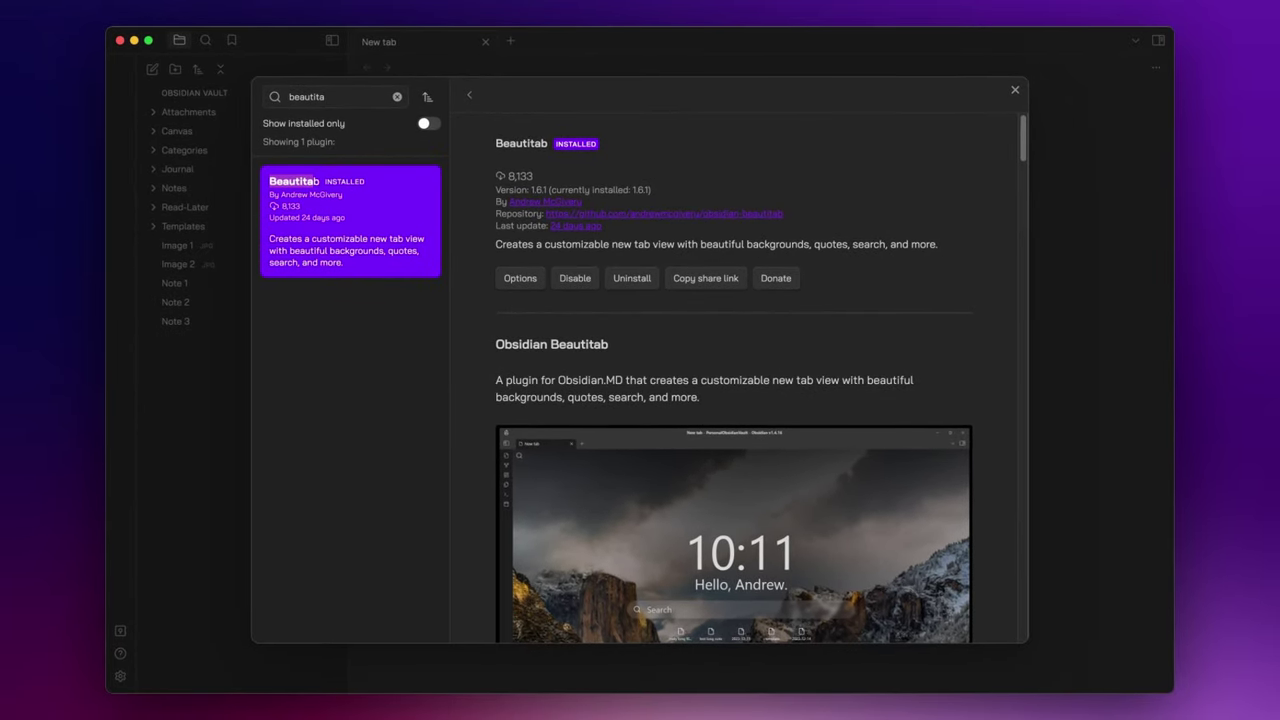
key("Escape")
key("Escape")
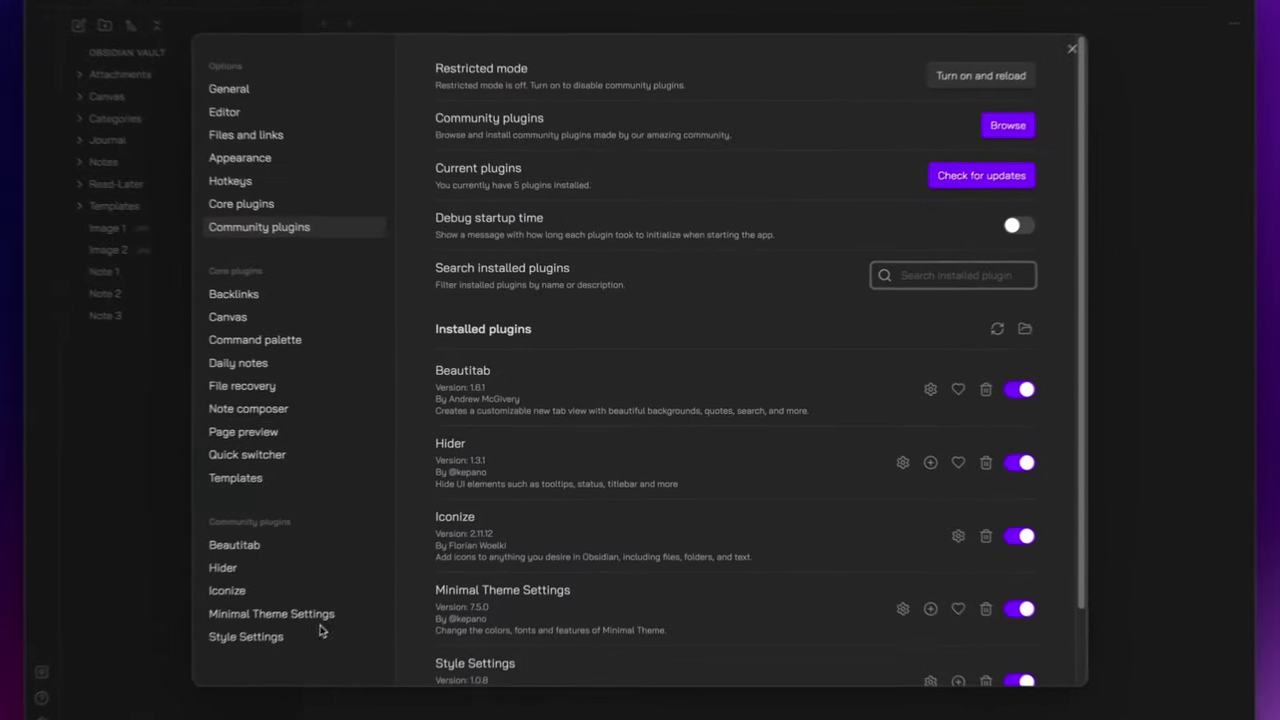
In Minimal Theme Settings, set the dark mode color scheme to Flexoki and turn on Colorful active states.
left_click(318, 616)
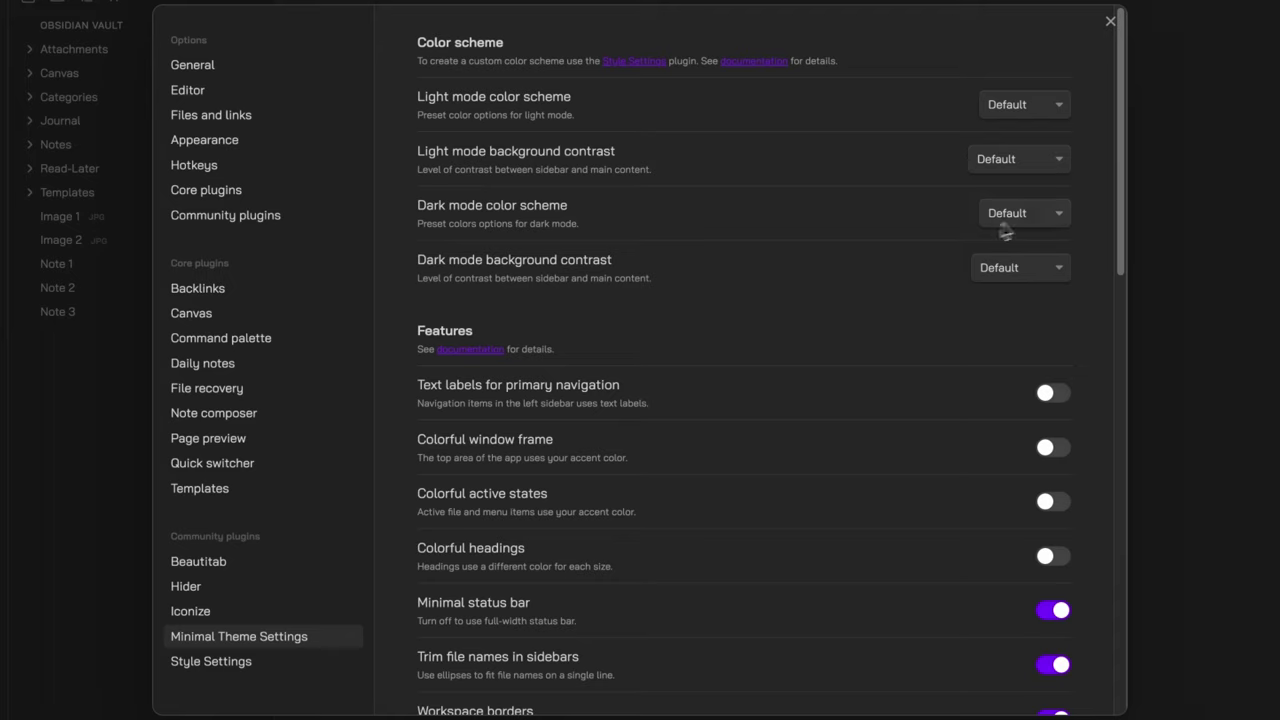
left_click(1005, 222)
left_click(1022, 352)
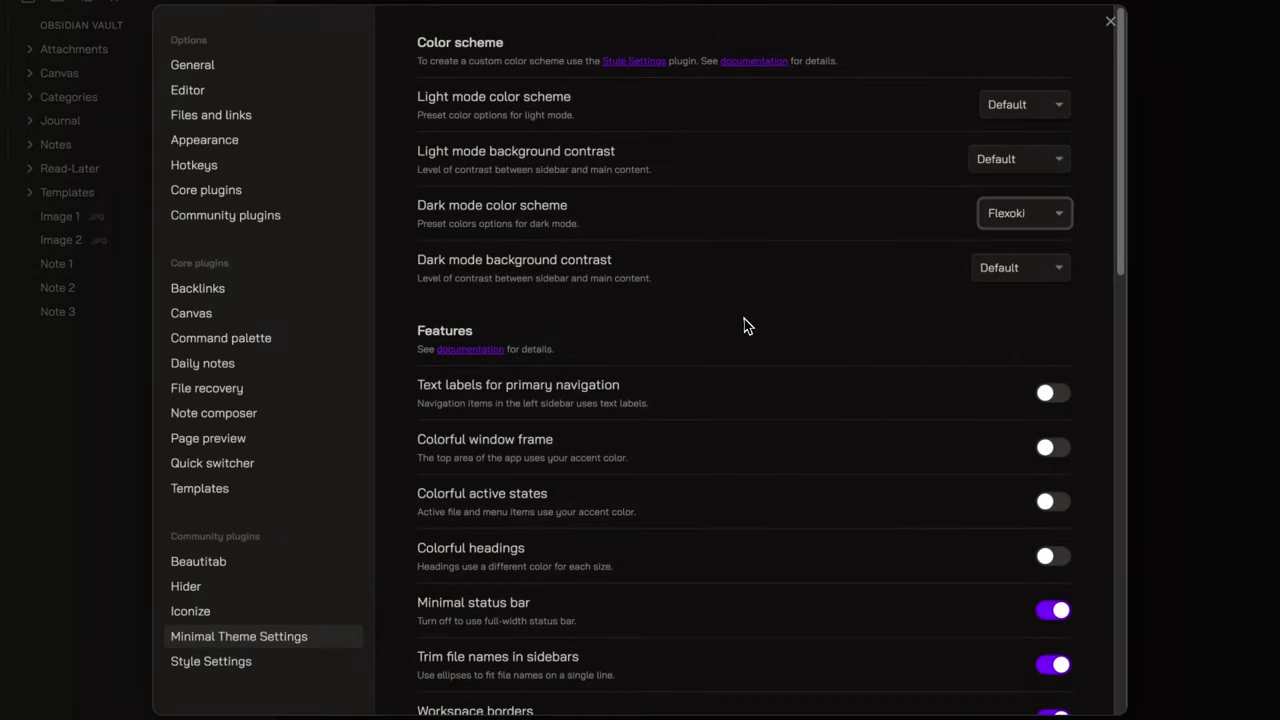
scroll(745, 326, "down", 5)
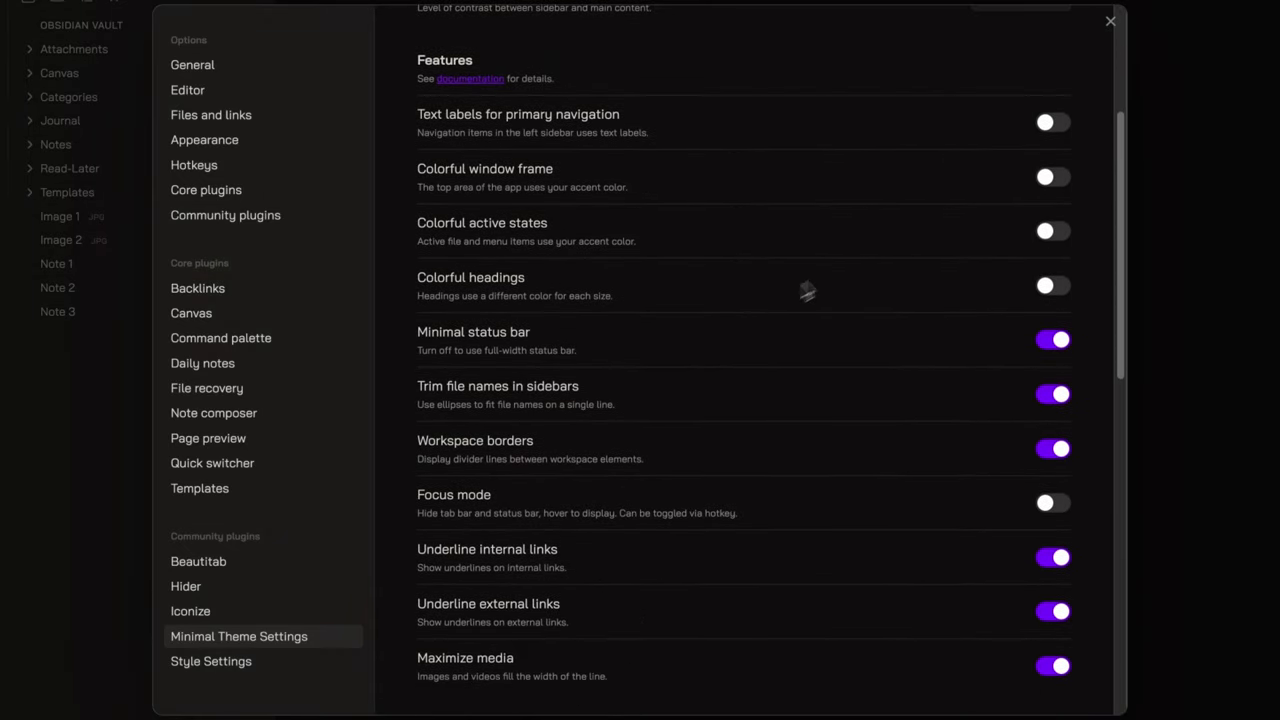
left_click(1056, 231)
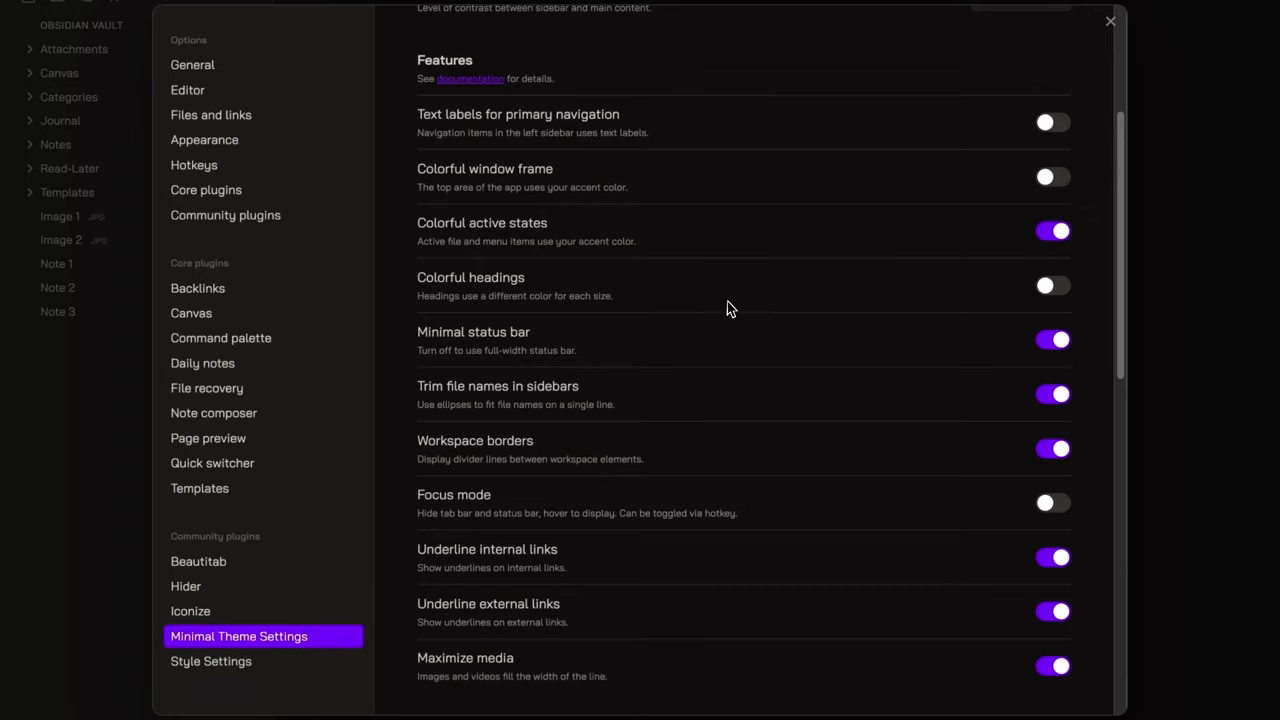
Turn off Maximize media and turn on Image grids for the Minimal theme, then close the settings.
scroll(728, 308, "down", 4)
scroll(728, 308, "down", 3)
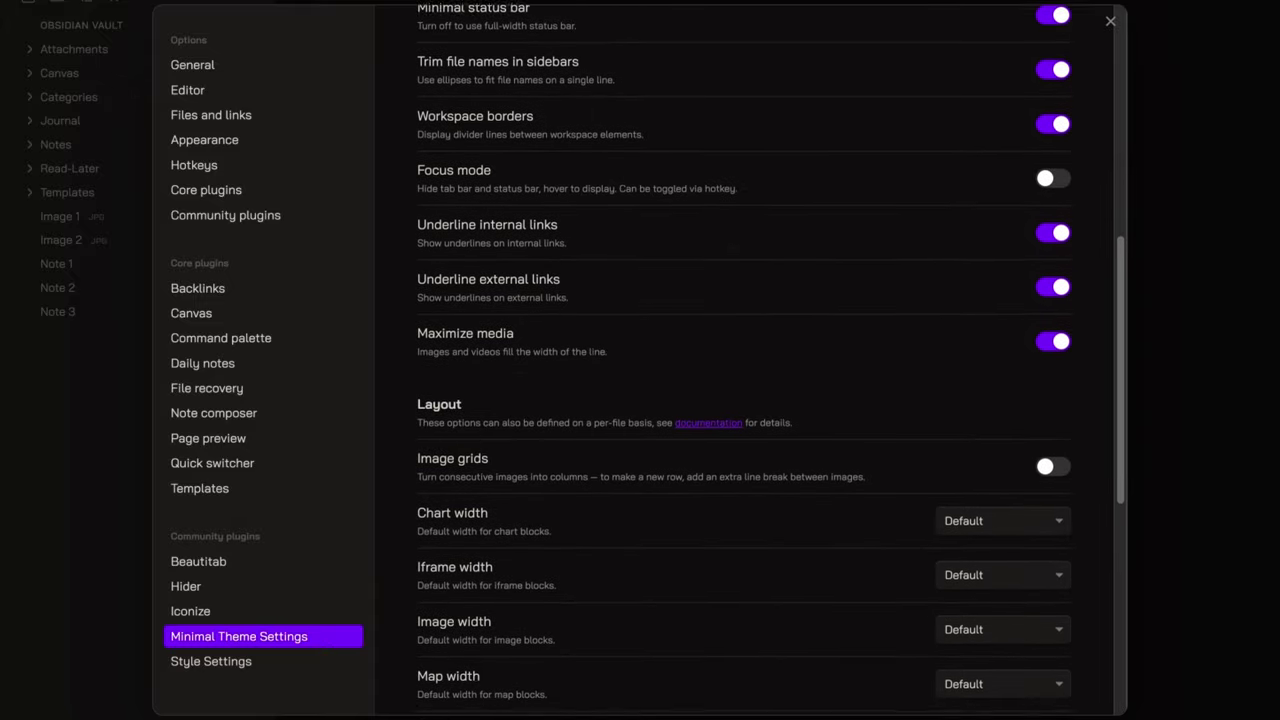
scroll(771, 366, "up", 4)
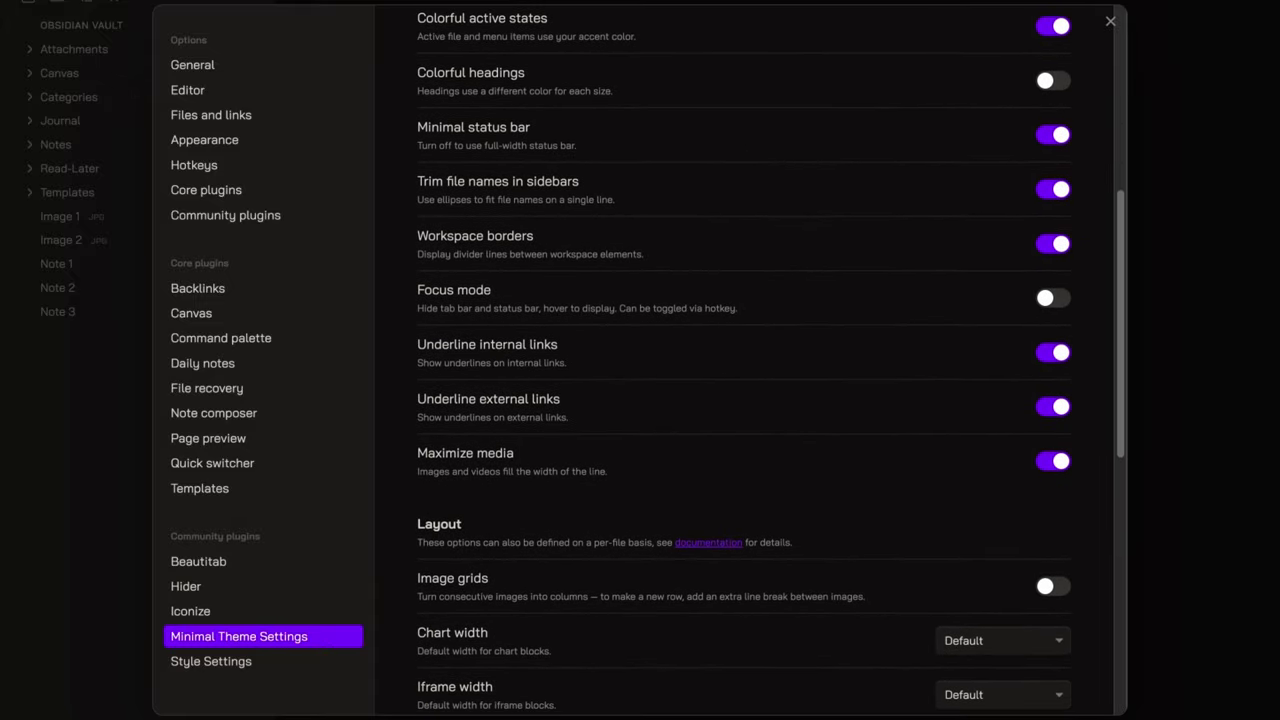
scroll(744, 364, "down", 1)
scroll(729, 309, "down", 1)
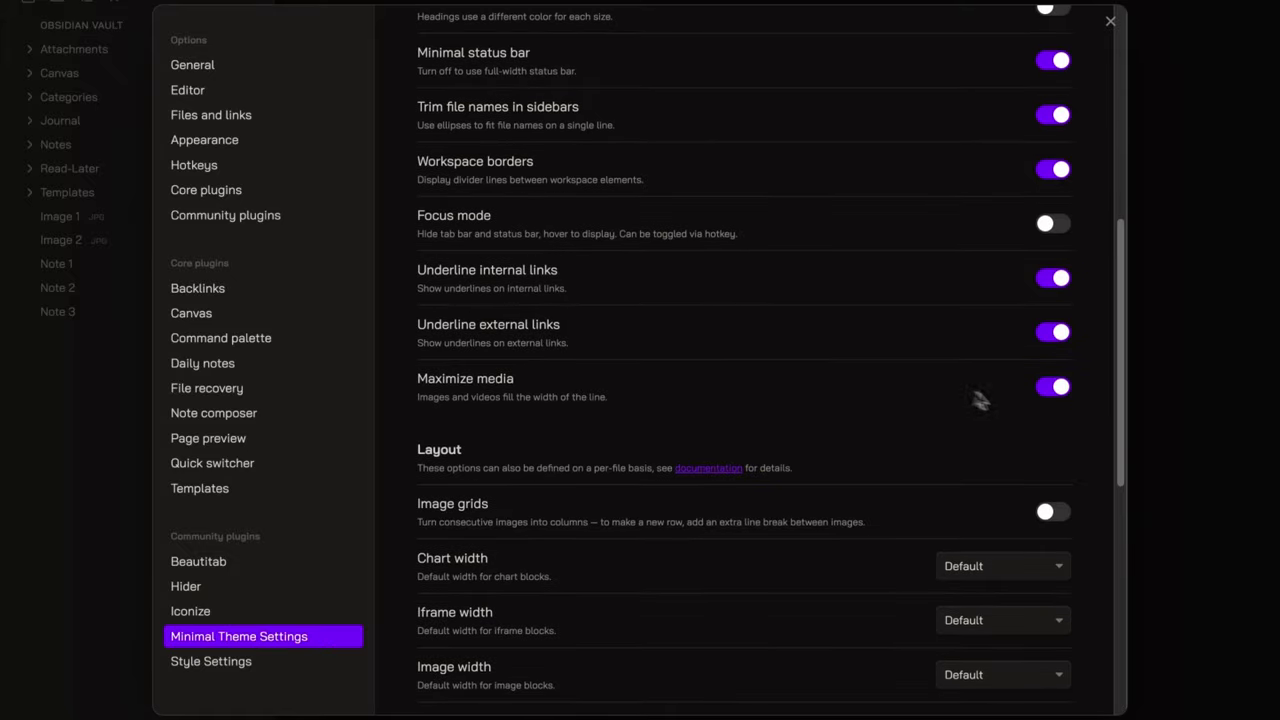
left_click(1050, 388)
scroll(734, 376, "down", 3)
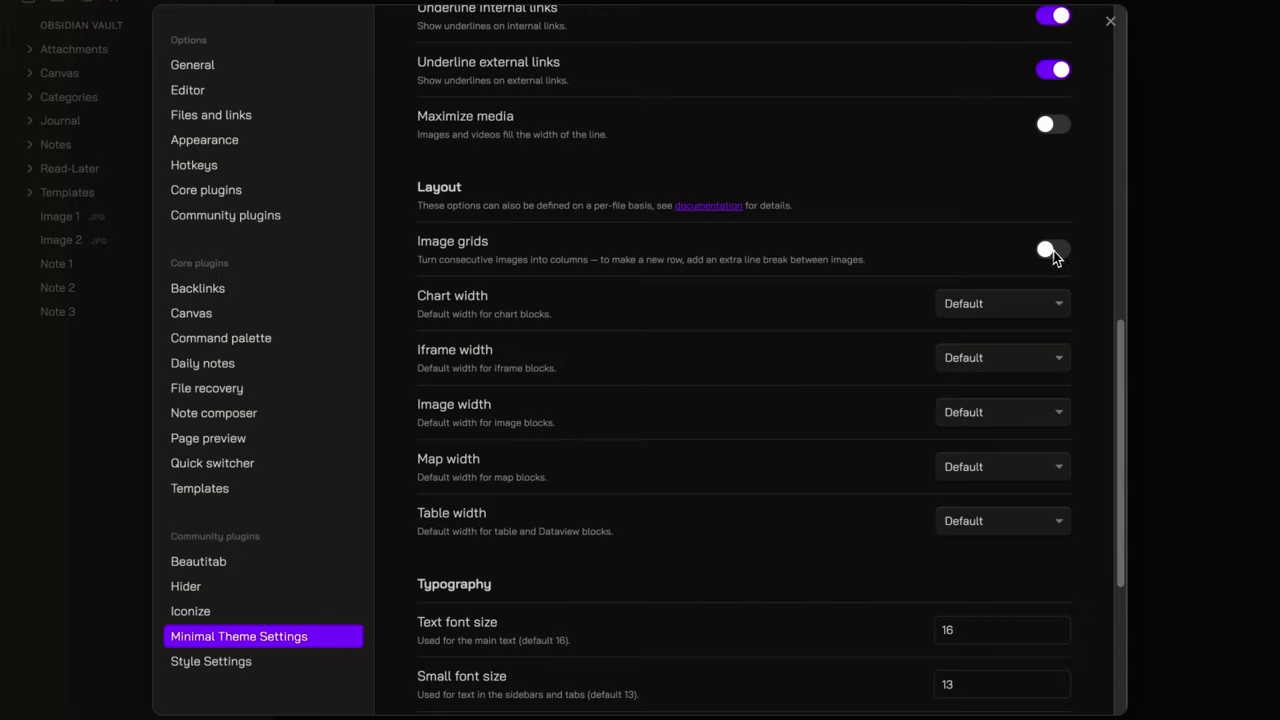
left_click(1046, 252)
key("Escape")
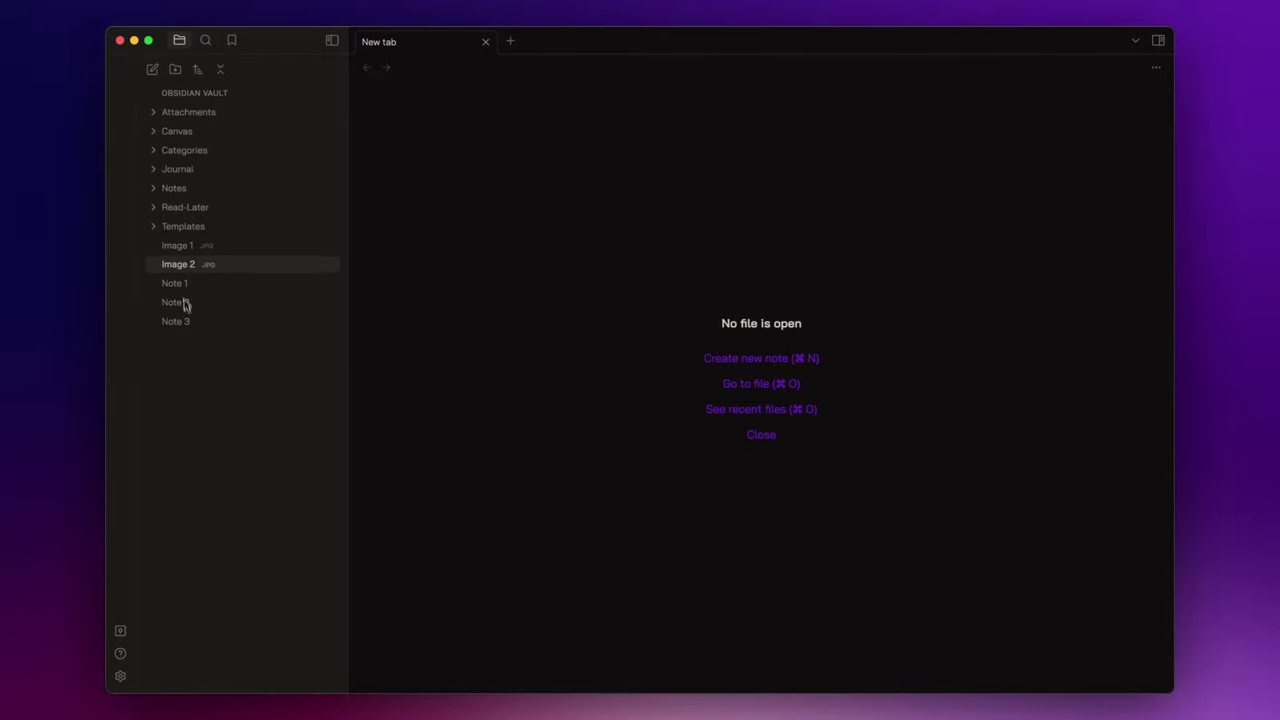
Open Note 1, look through its two embedded images, and view their layout in reading view.
left_click(182, 283)
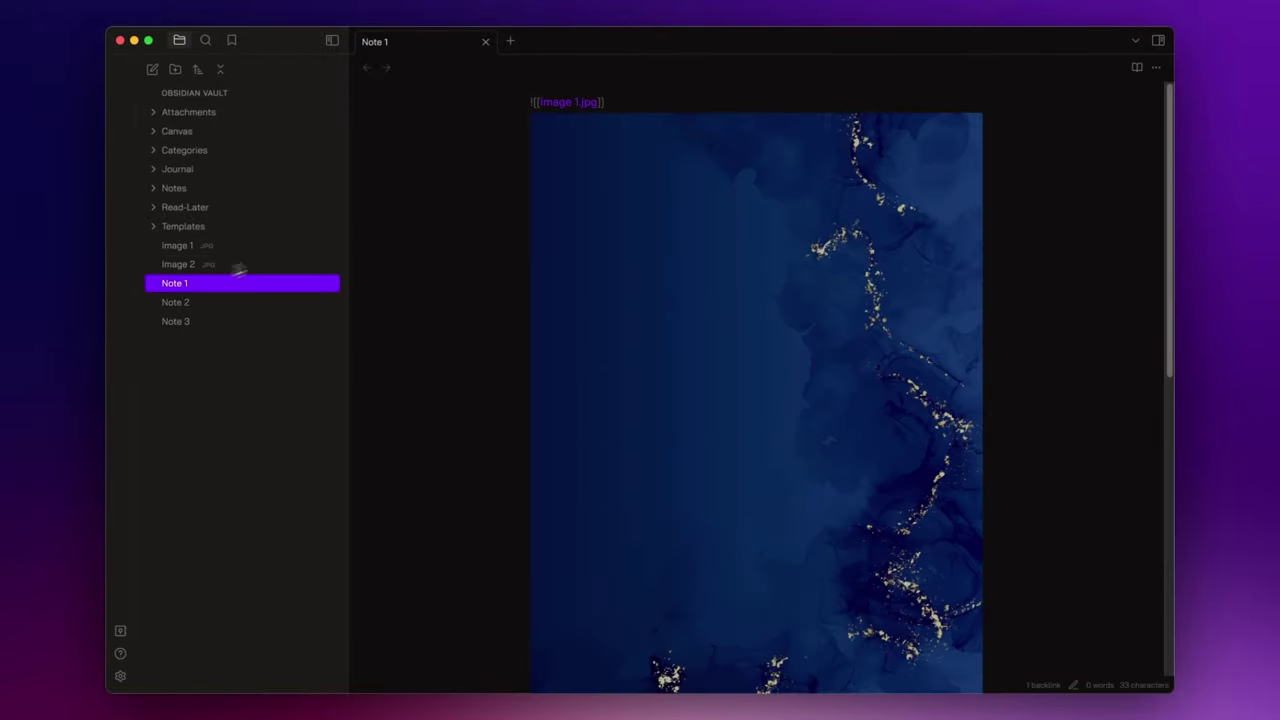
scroll(1050, 394, "down", 10)
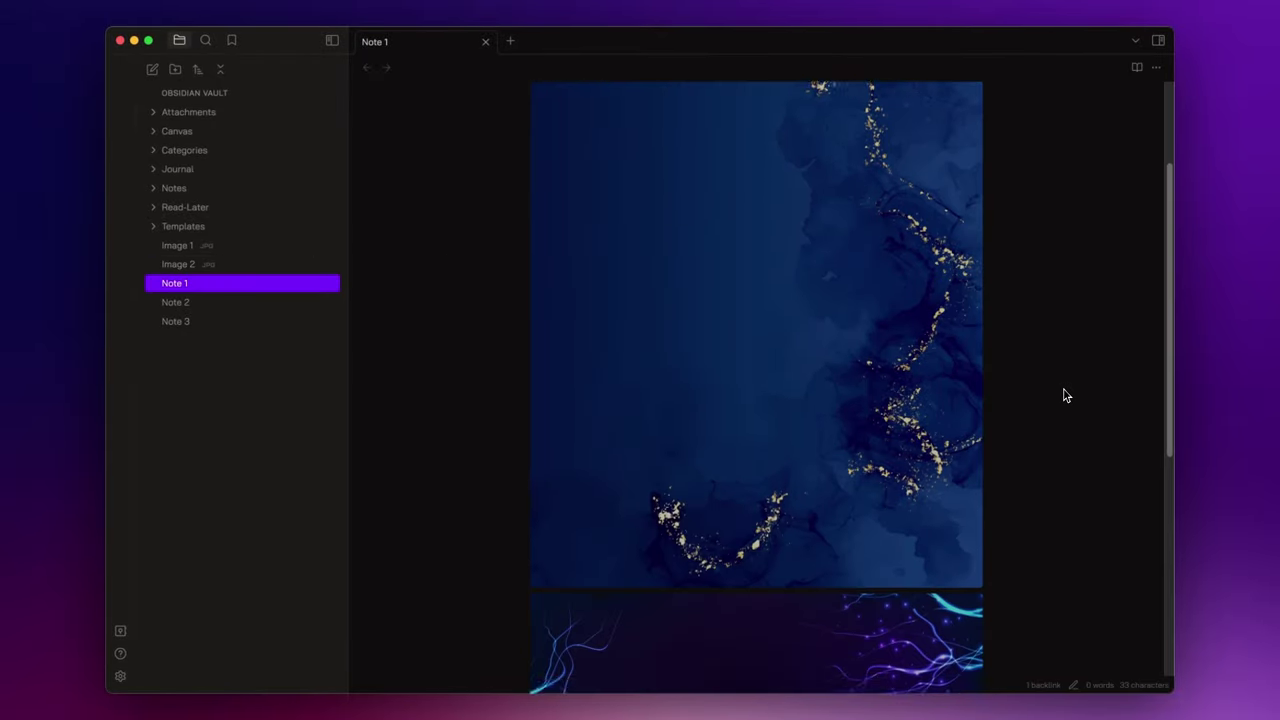
scroll(1063, 394, "up", 8)
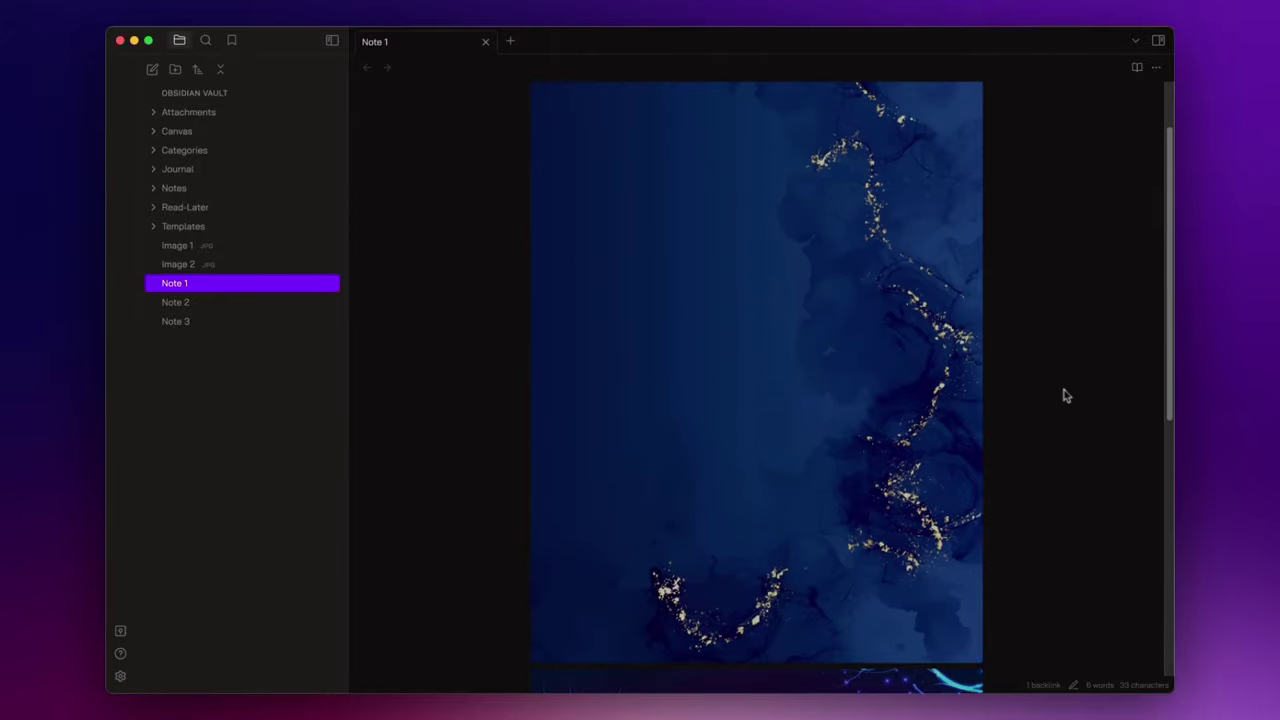
left_click(1137, 68)
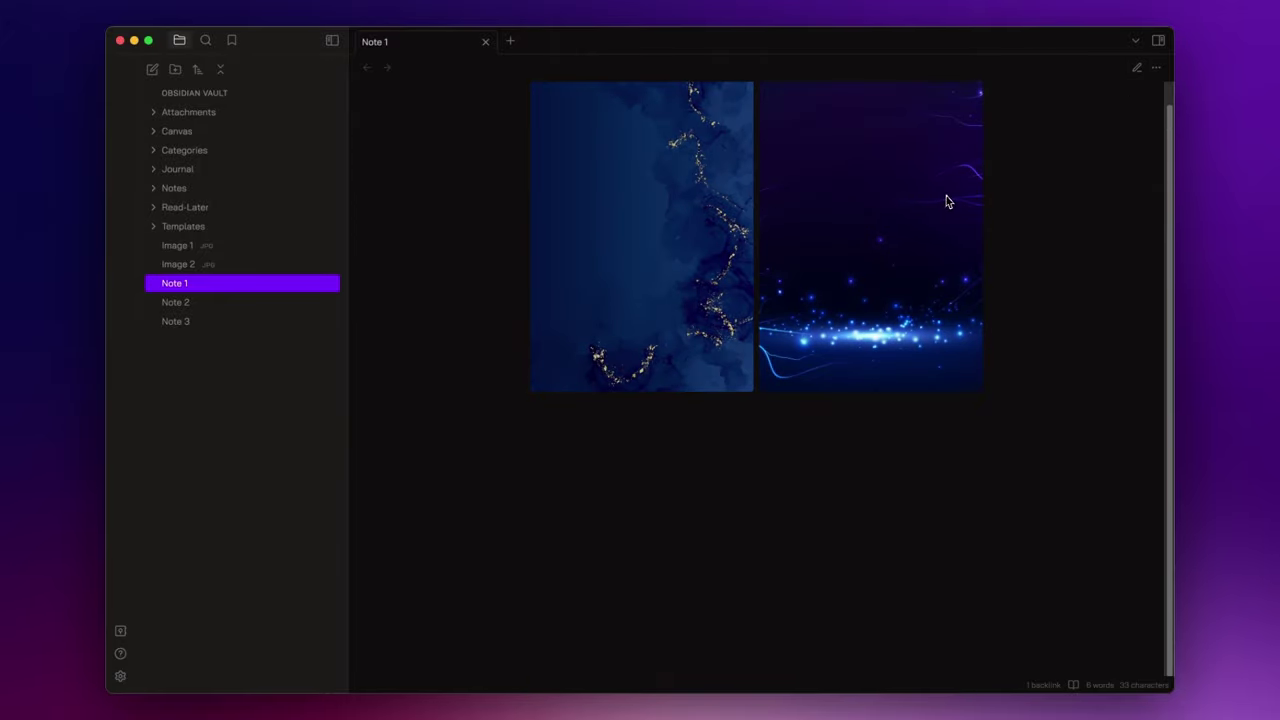
Return Note 1 to editing, insert an extra line break between the two images, and check the layout in reading view.
left_click(1137, 68)
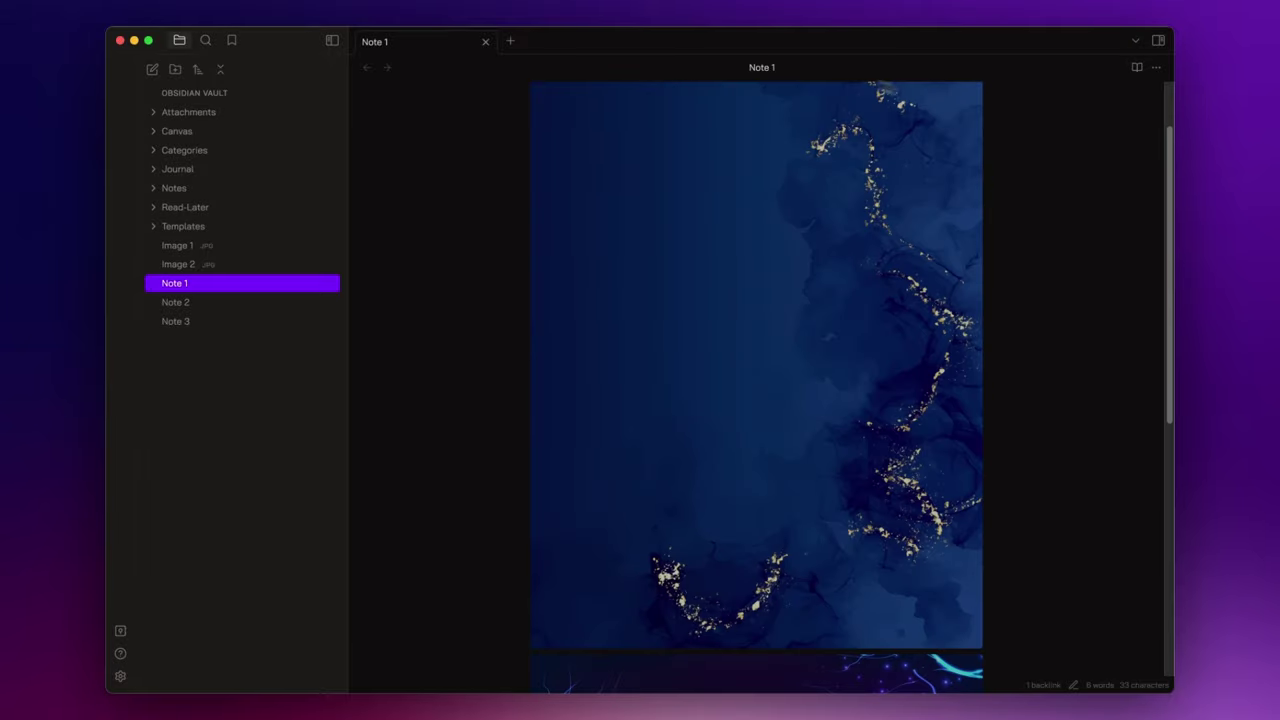
scroll(790, 120, "up", 2)
scroll(700, 120, "up", 1)
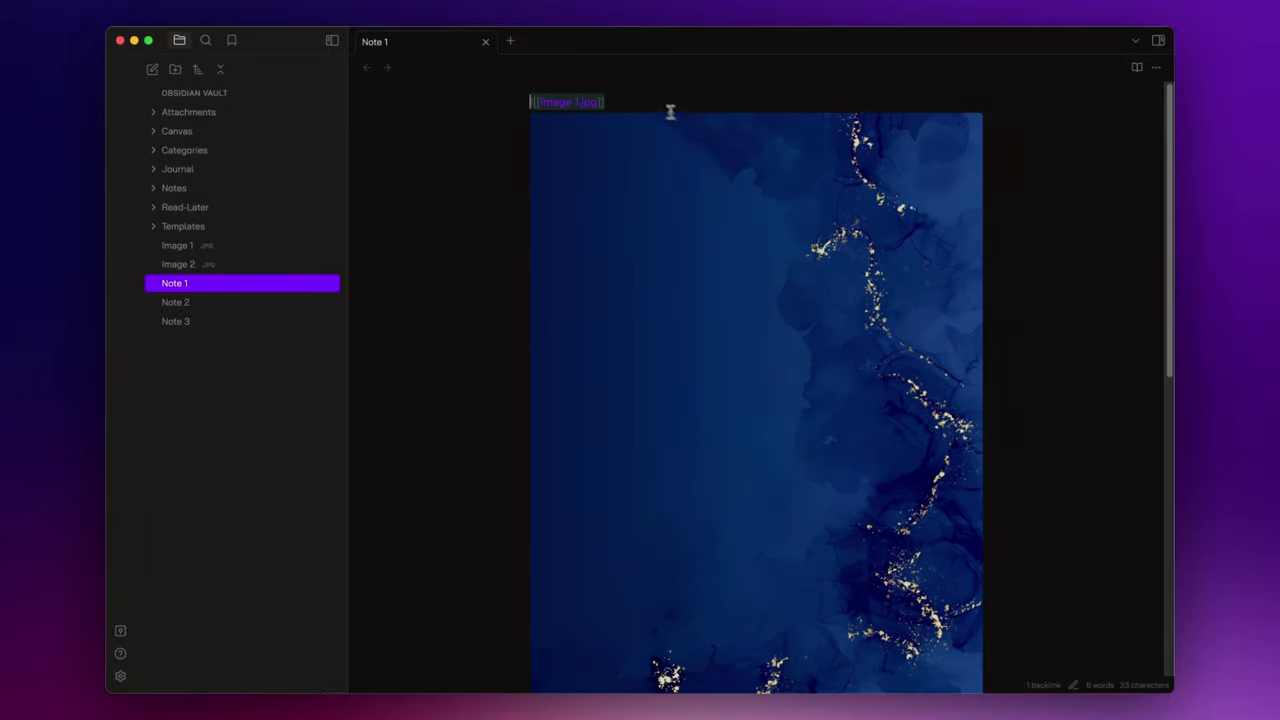
scroll(646, 100, "down", 2)
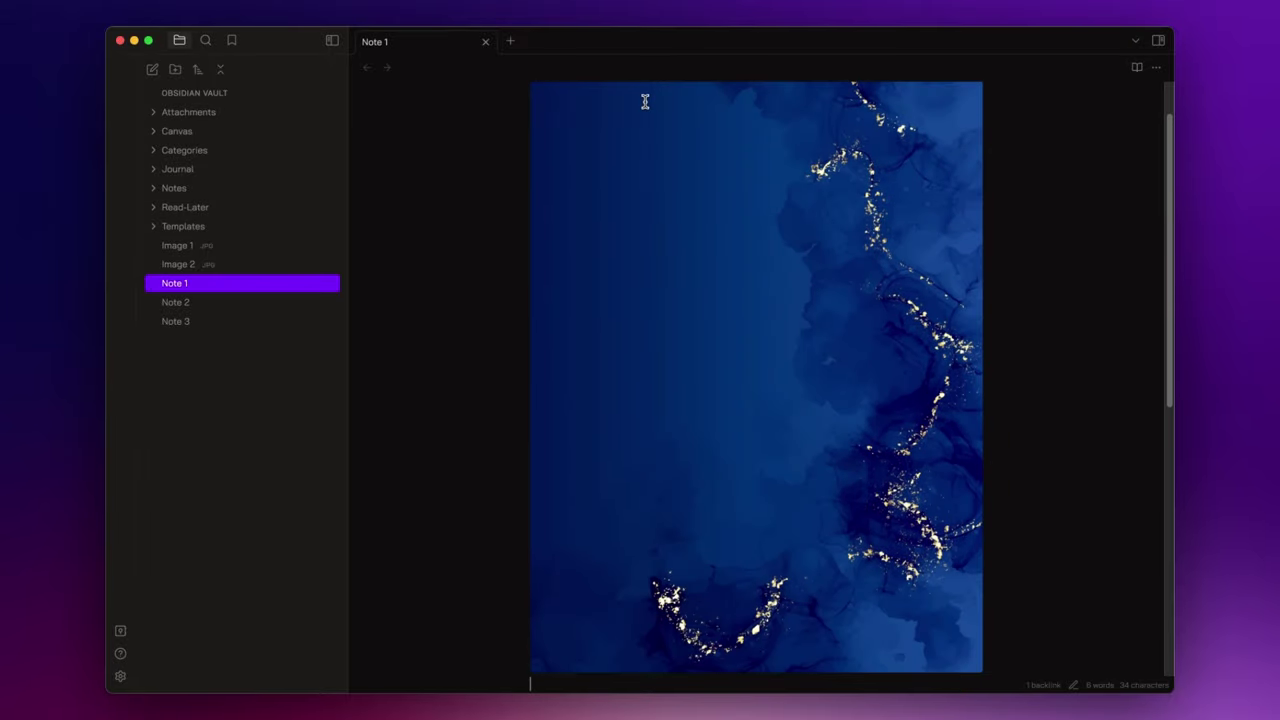
left_click(1137, 68)
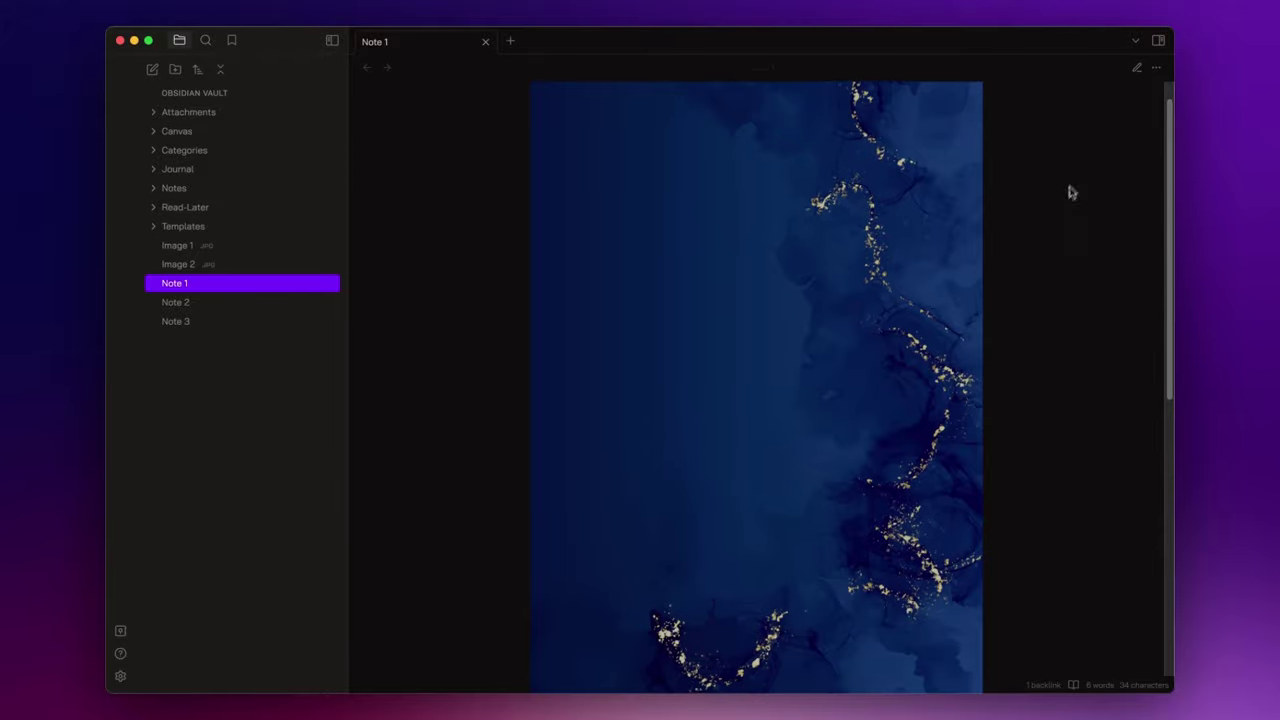
scroll(1060, 206, "down", 5)
scroll(1060, 206, "up", 5)
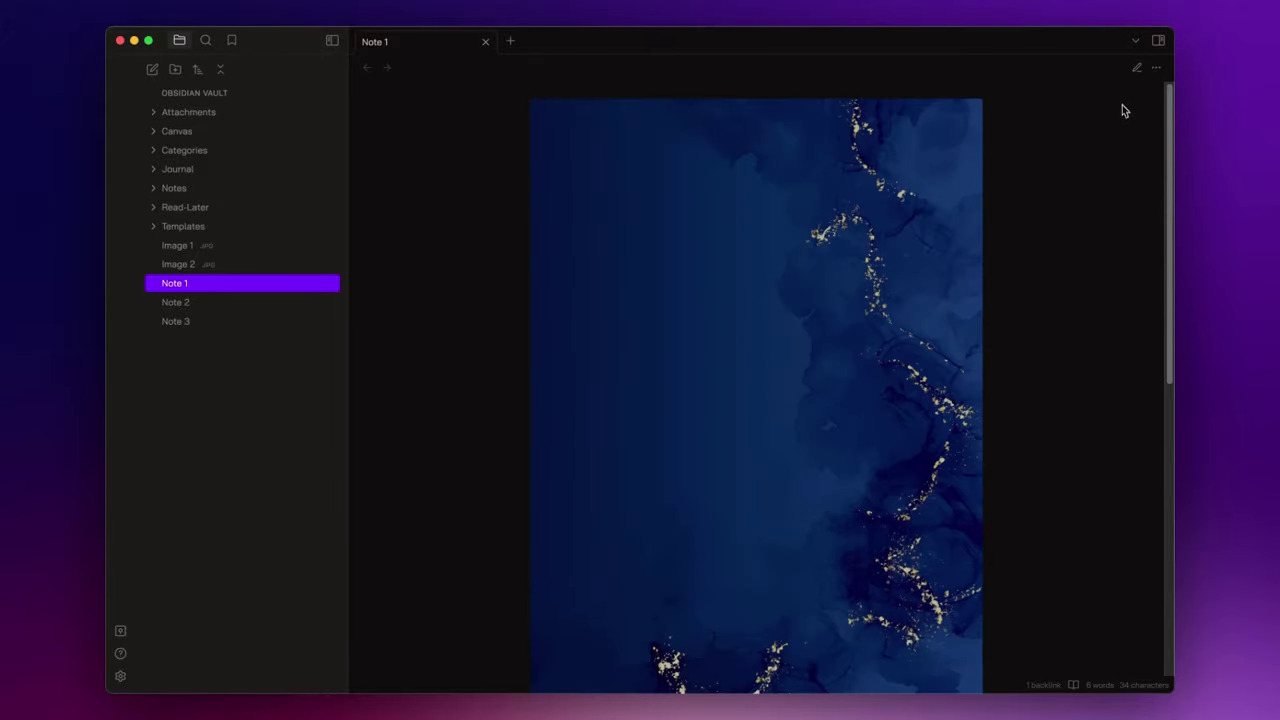
In Minimal Theme Settings' Typography section, set both the normal line width and the wide line width to 75.
key("super+comma")
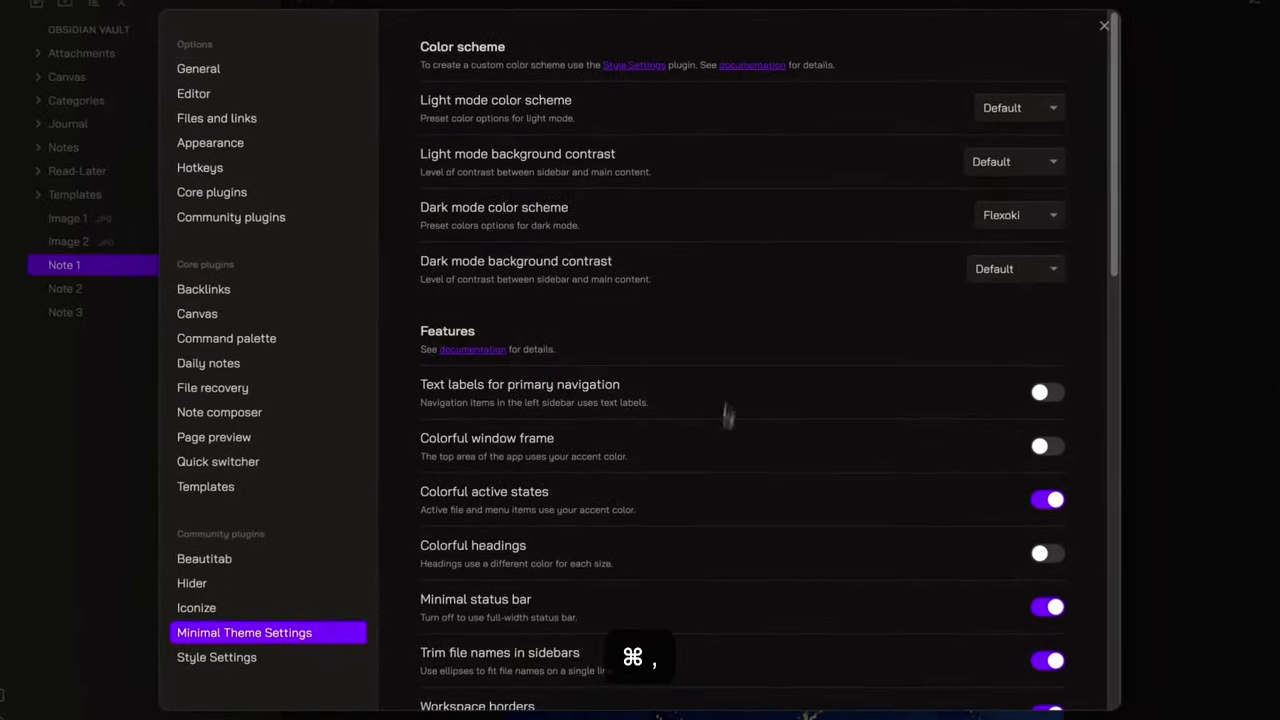
scroll(711, 491, "down", 10)
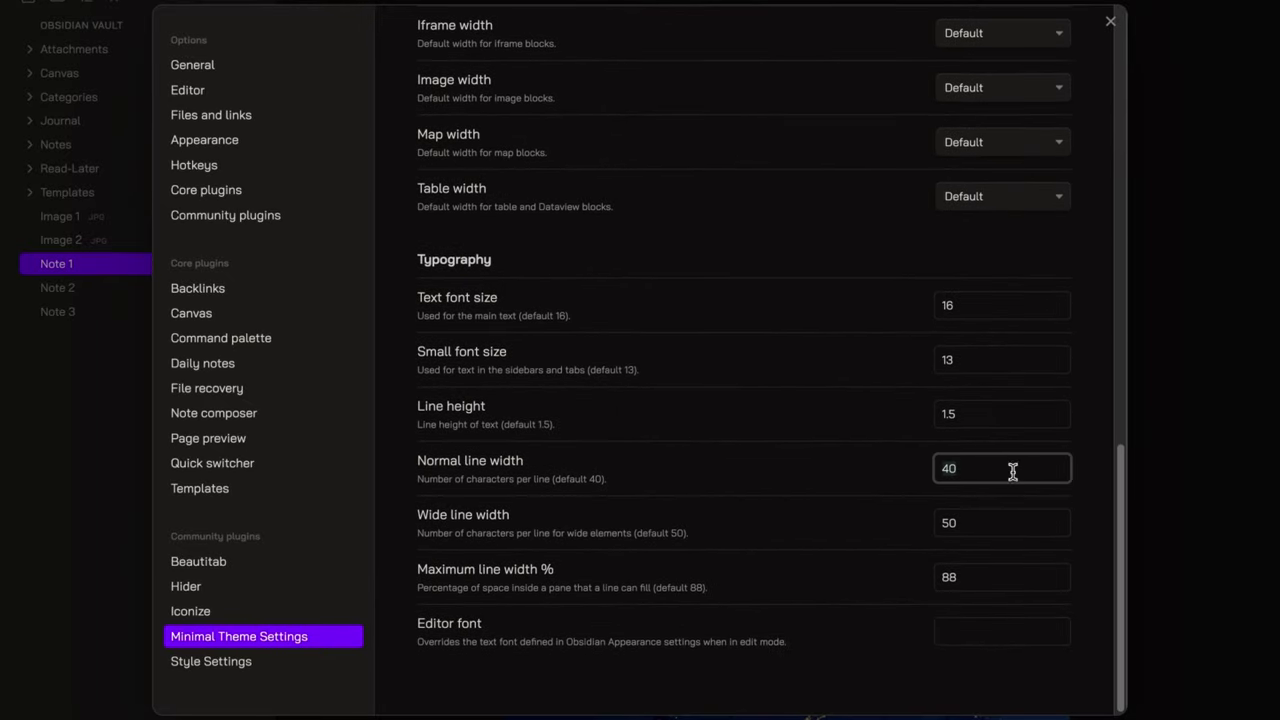
type("75")
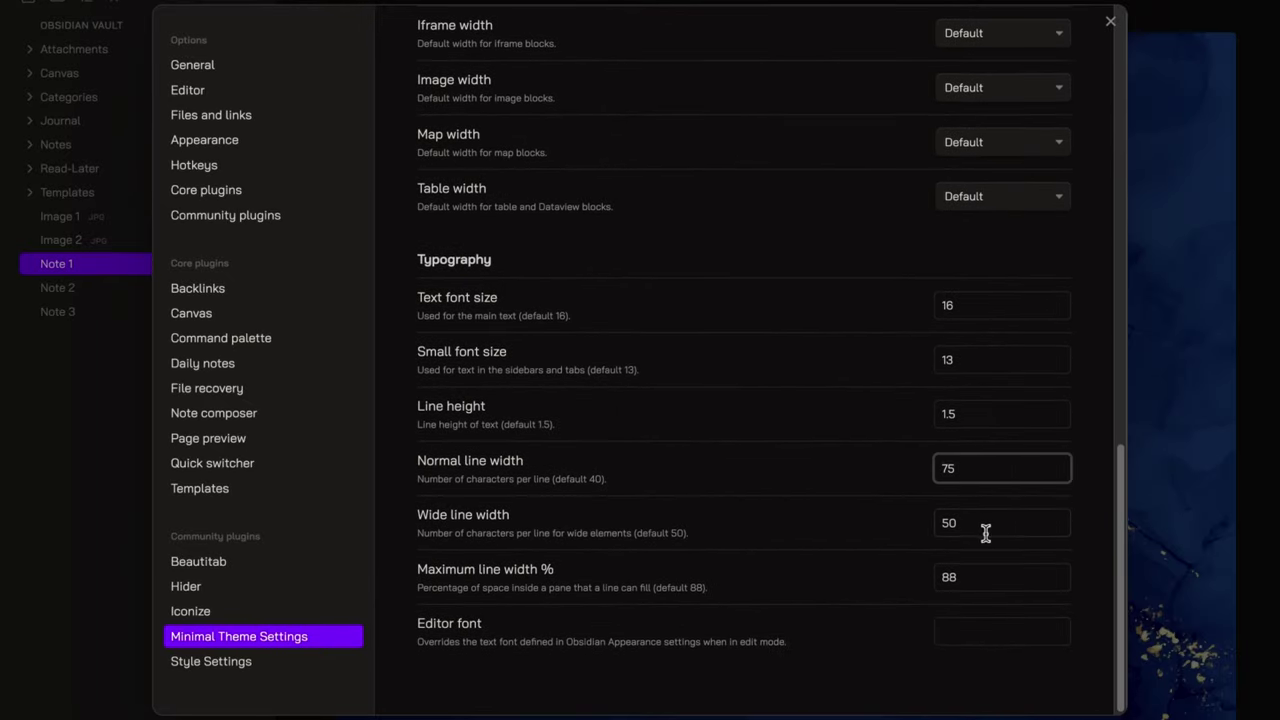
double_click(980, 526)
type("7")
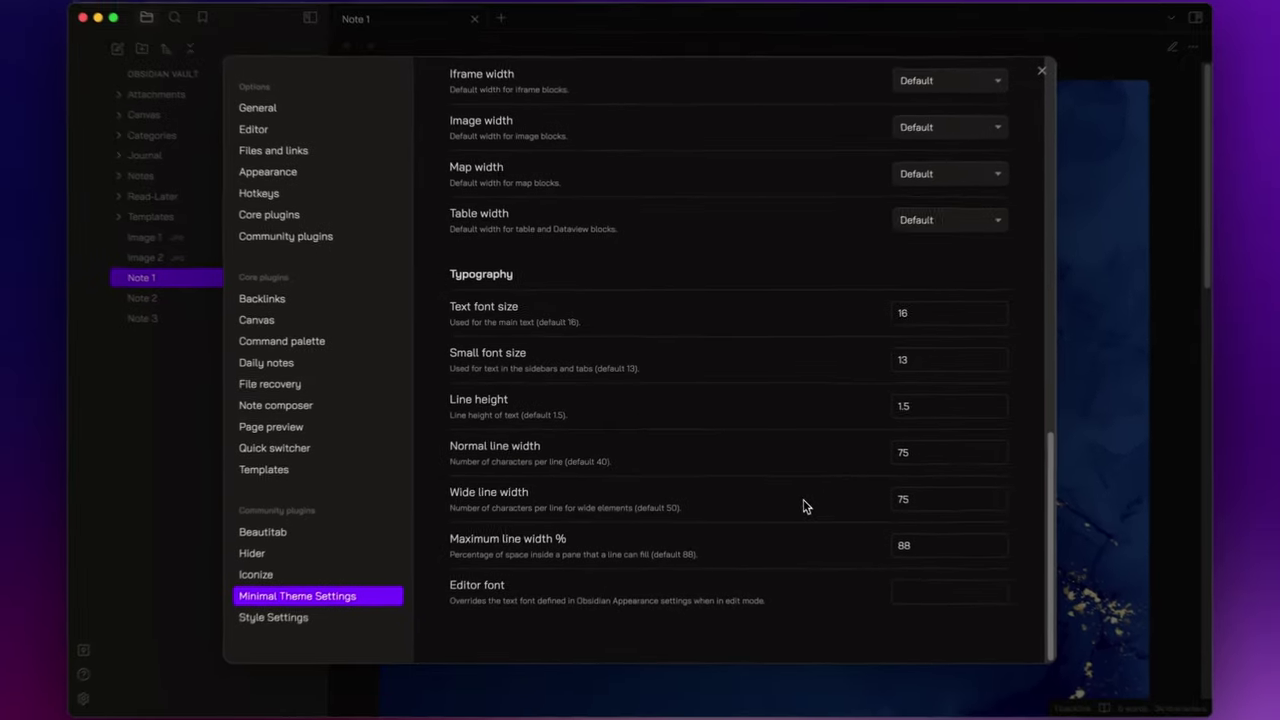
left_click(830, 532)
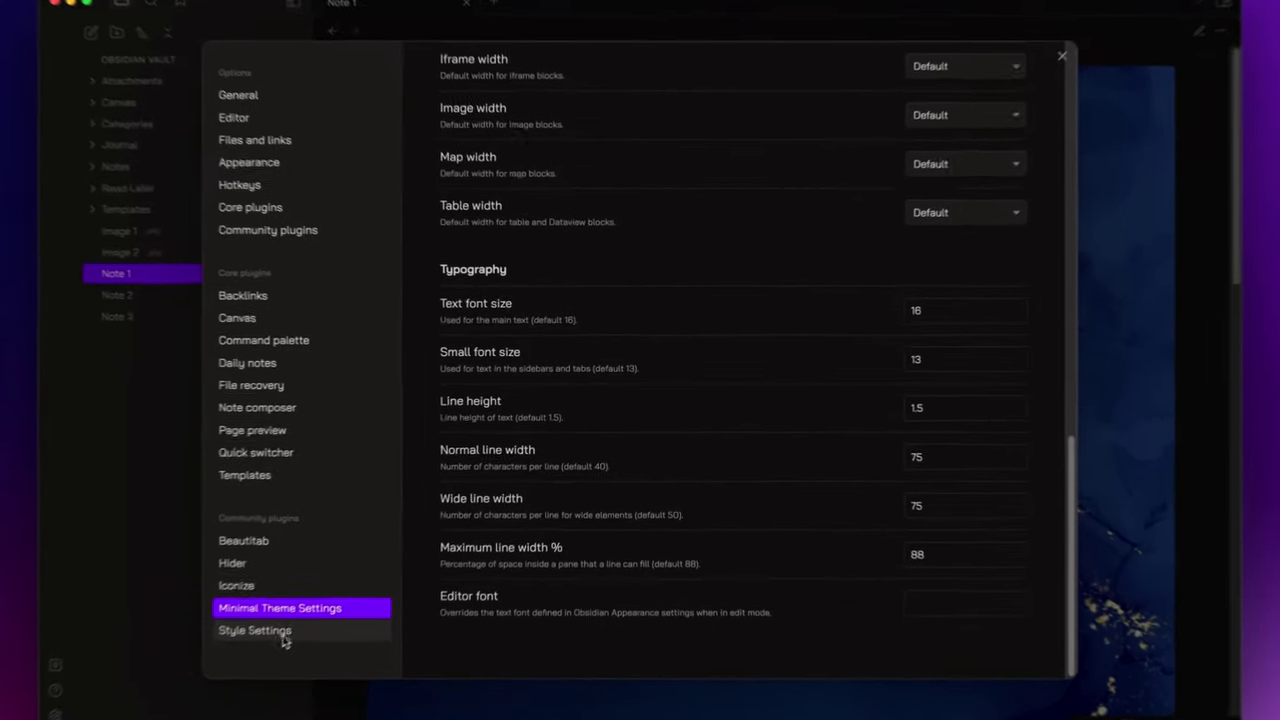
Look through the categories of the Minimal section in Style Settings.
left_click(318, 602)
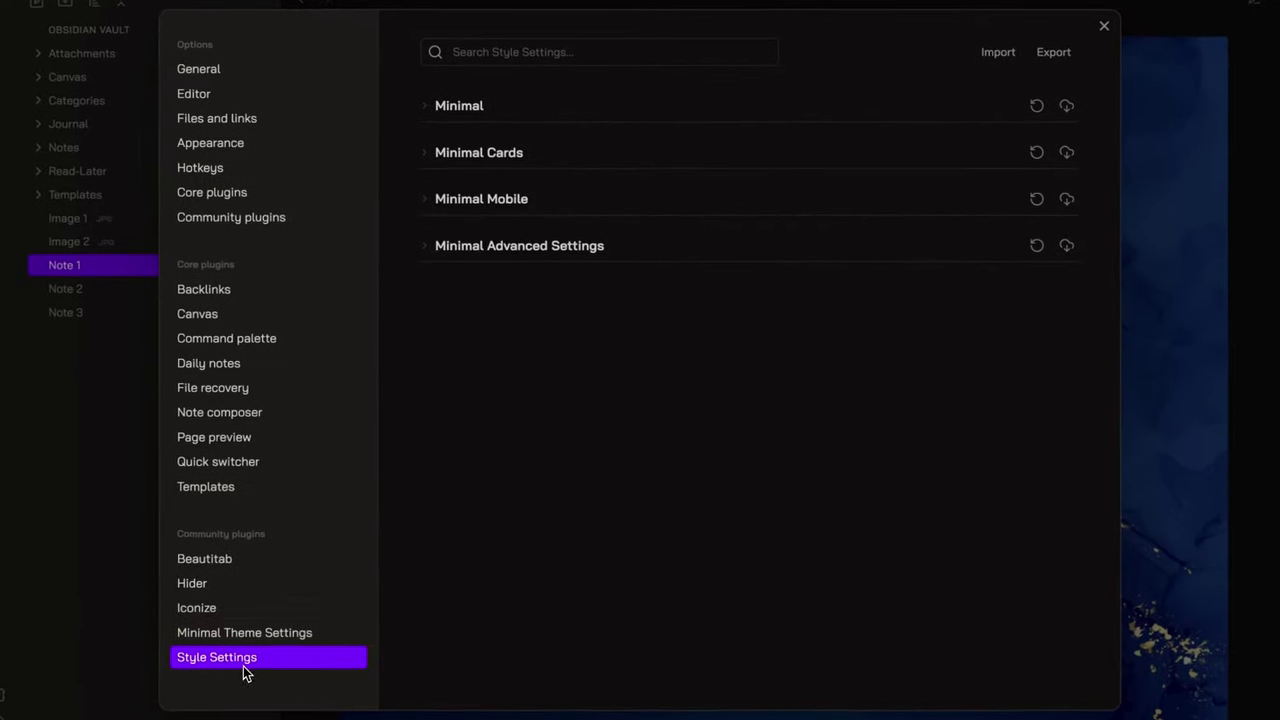
left_click(429, 110)
scroll(670, 233, "down", 5)
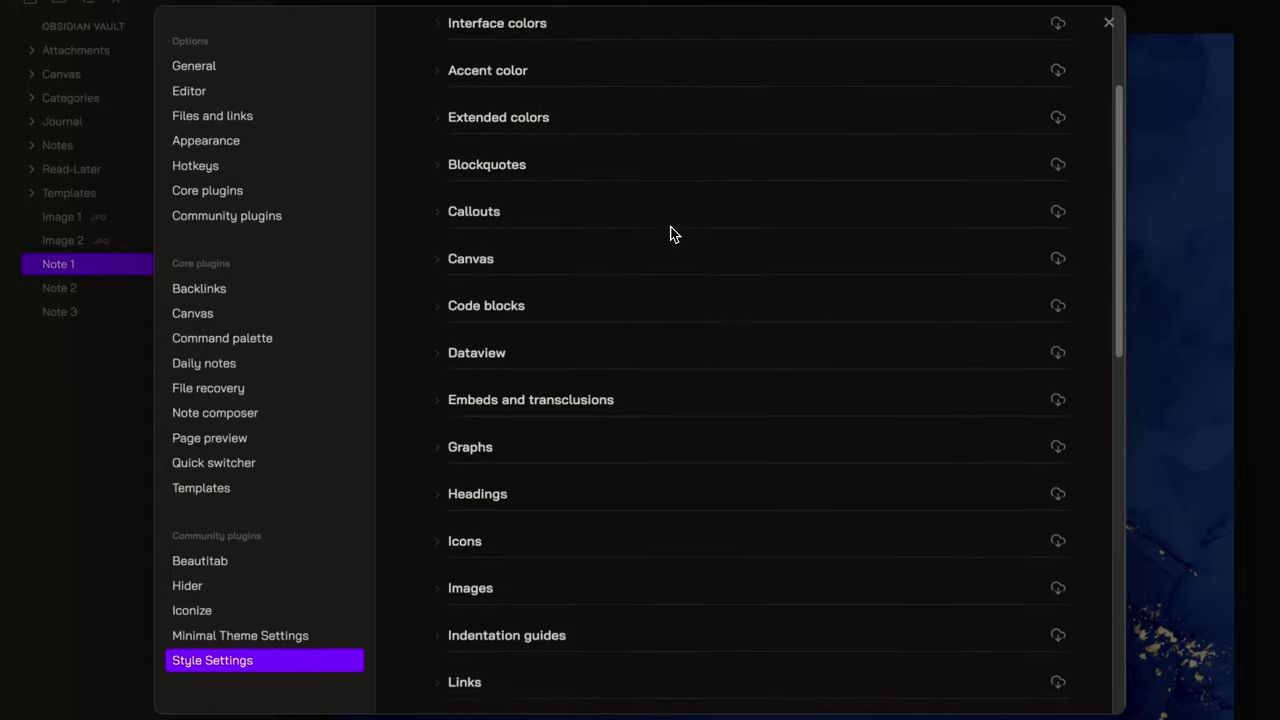
scroll(670, 233, "down", 5)
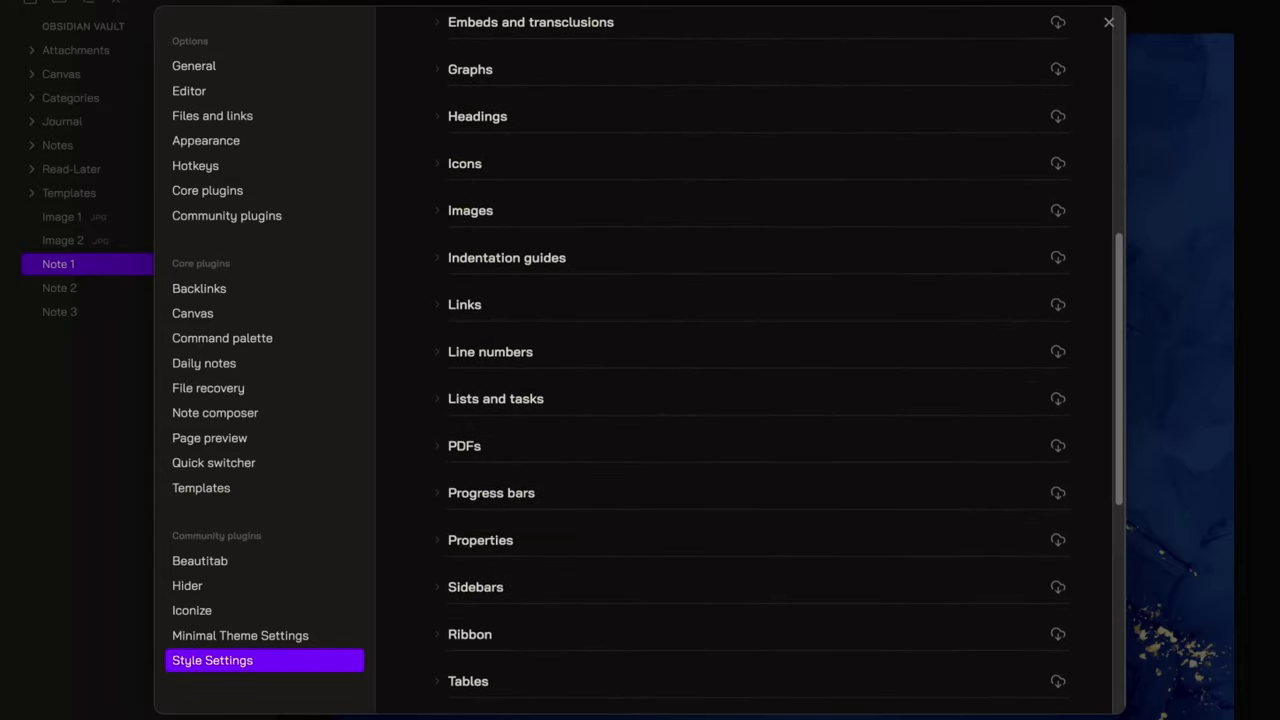
scroll(670, 233, "down", 3)
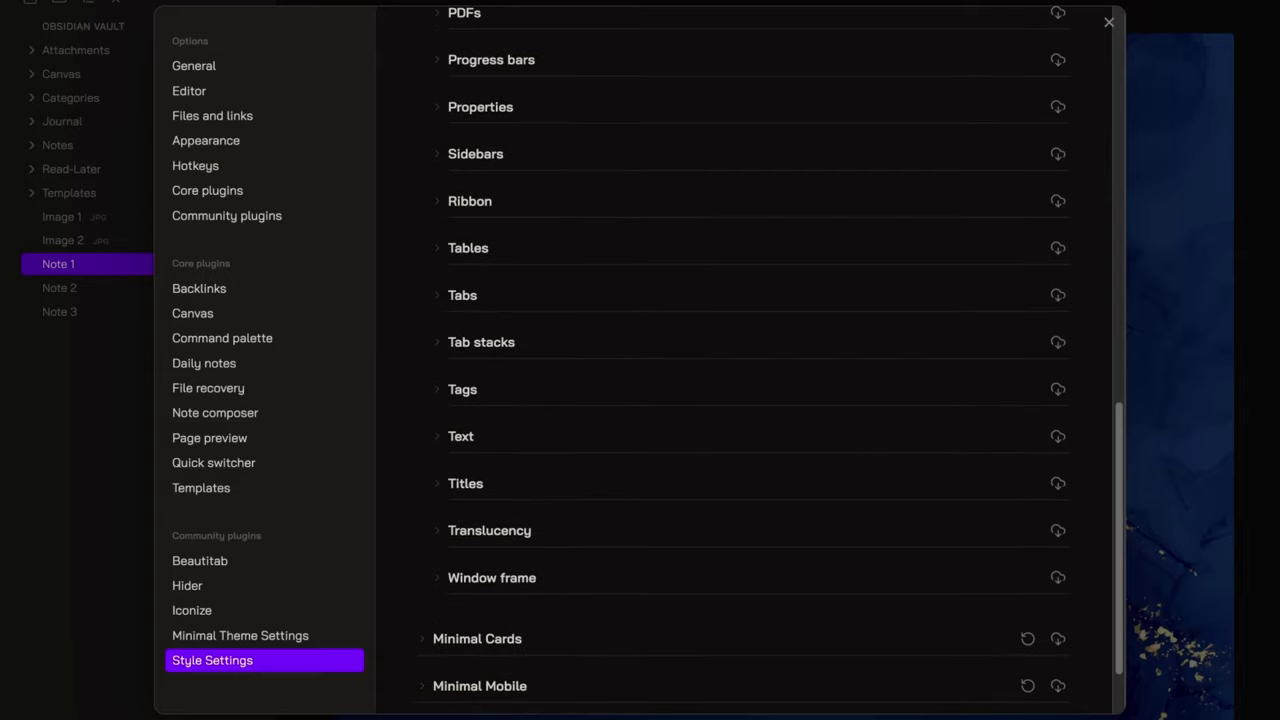
scroll(670, 233, "up", 10)
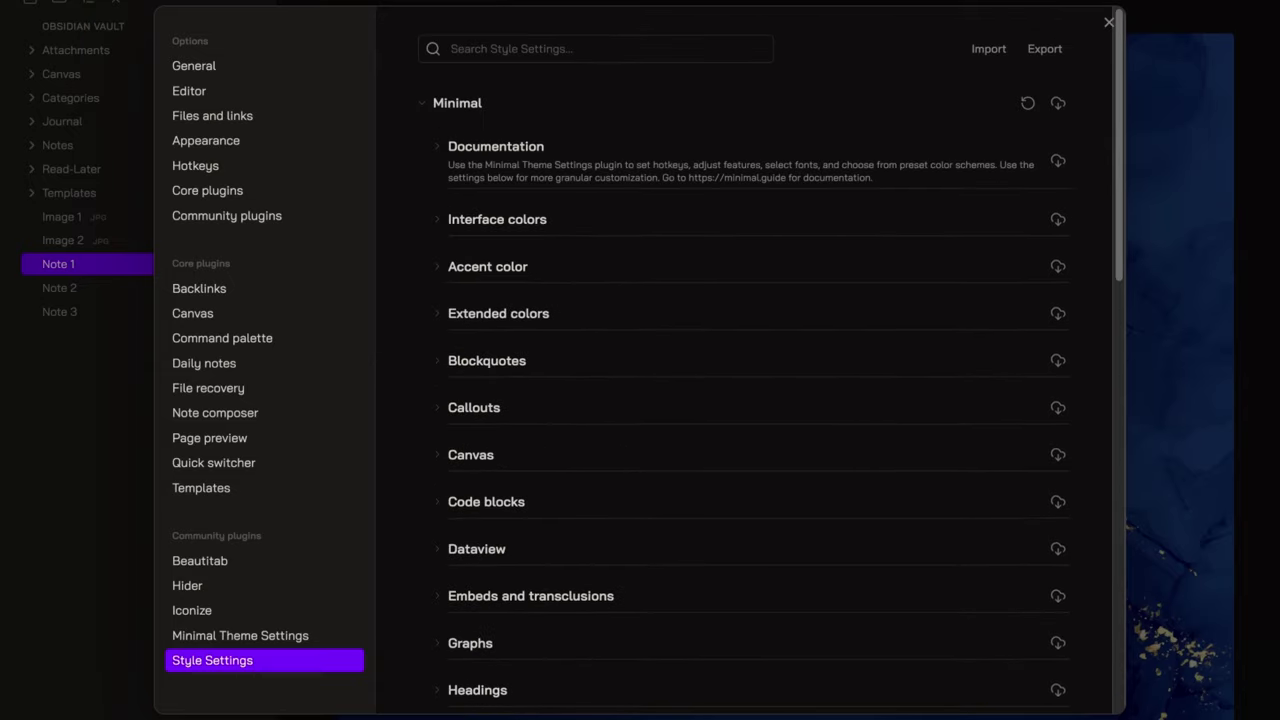
scroll(511, 334, "down", 3)
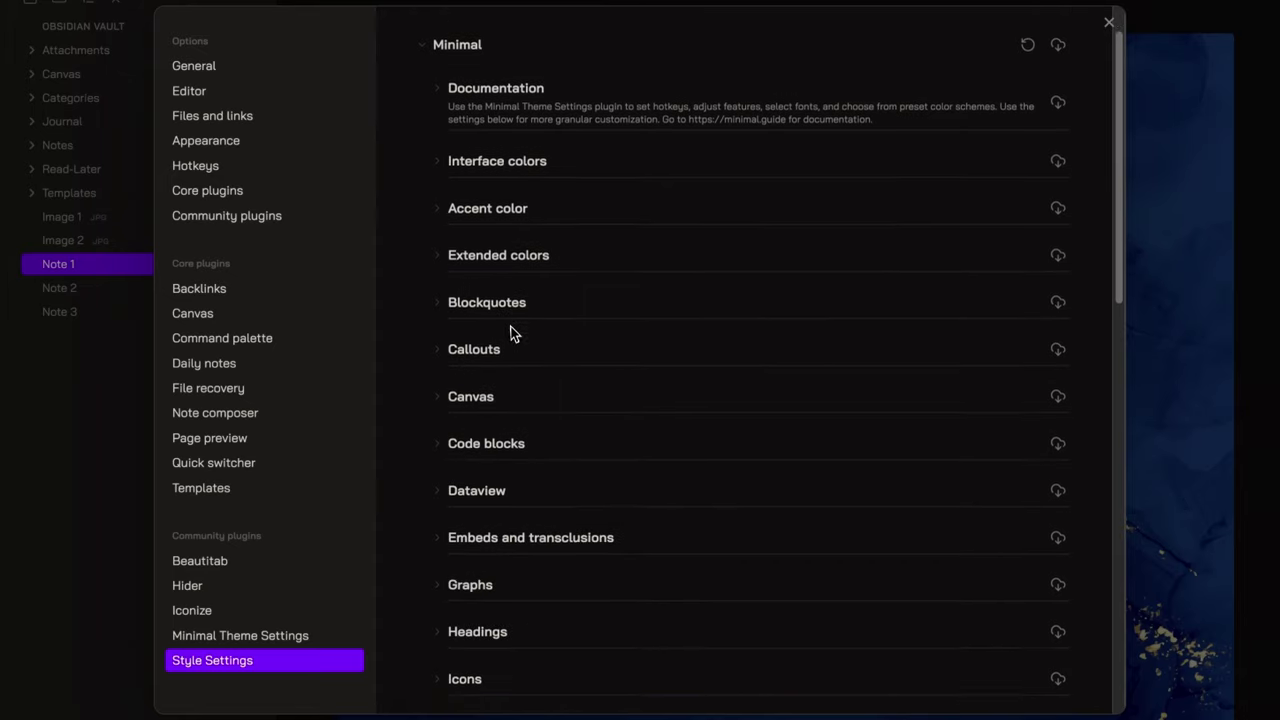
Open Note 2 with its callout example, set Minimal's callout style to Outlined in Style Settings, and return to the note.
left_click(440, 280)
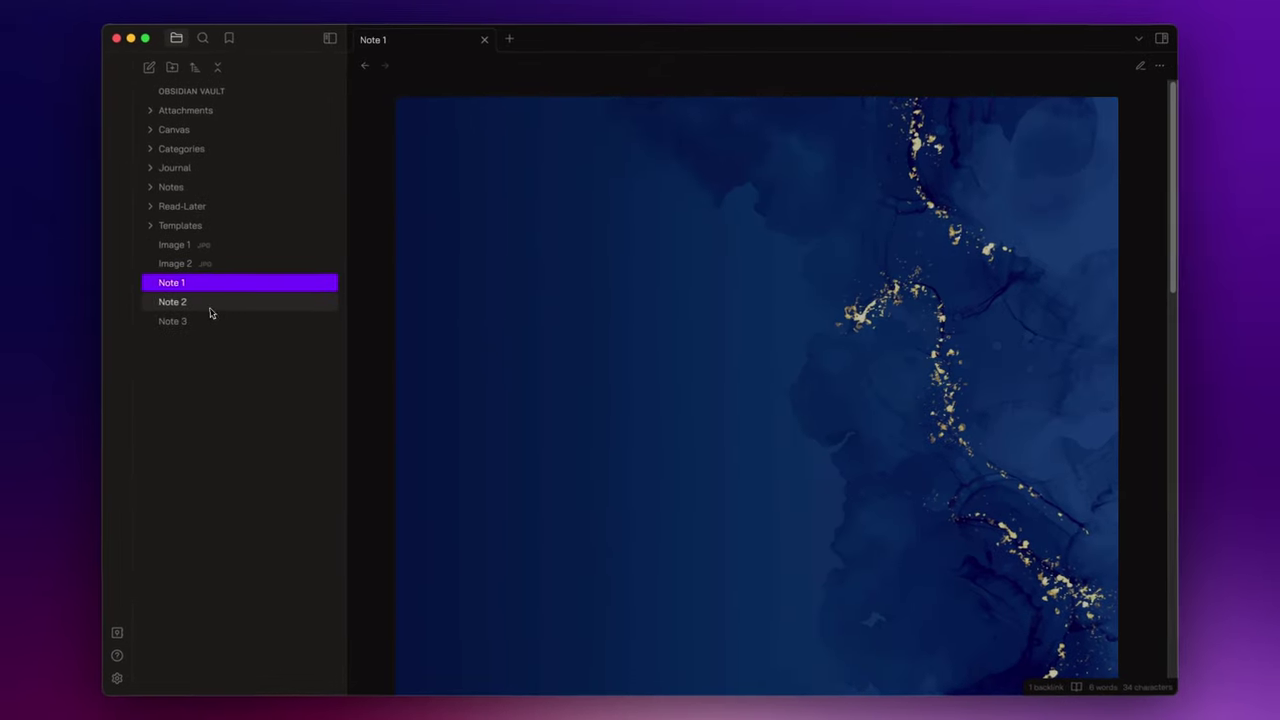
left_click(210, 303)
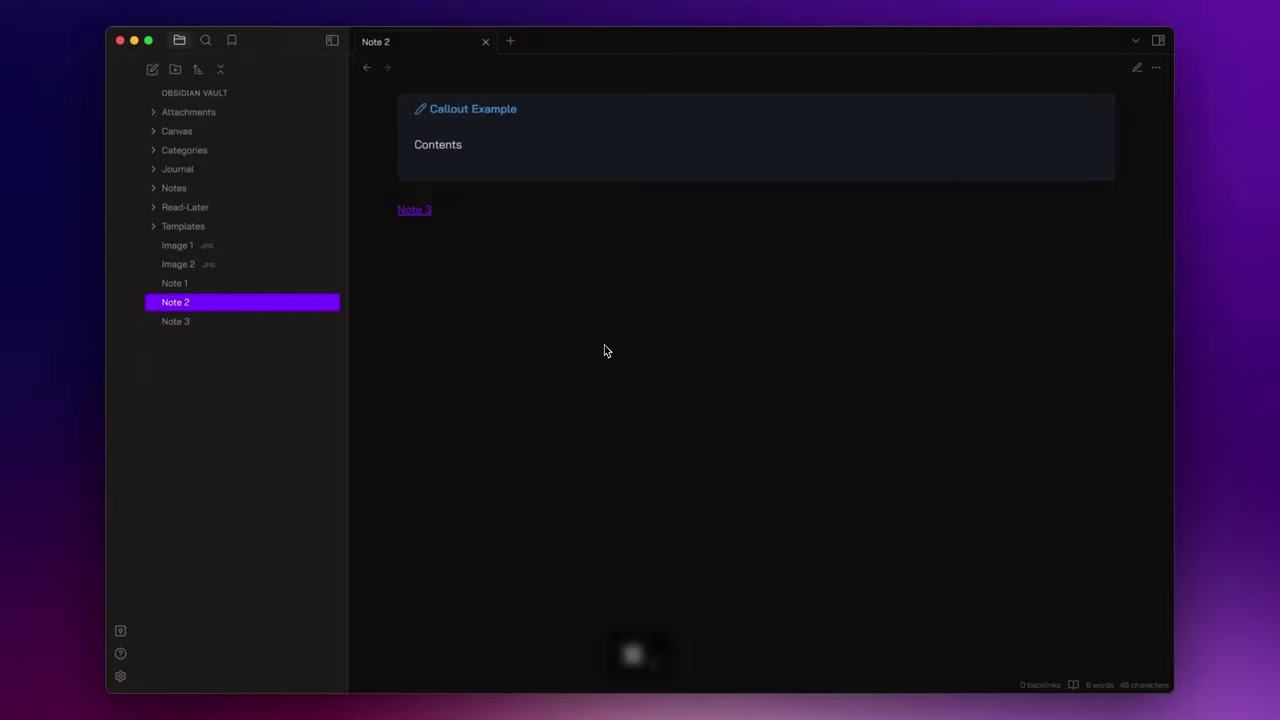
key("super+comma")
left_click(508, 158)
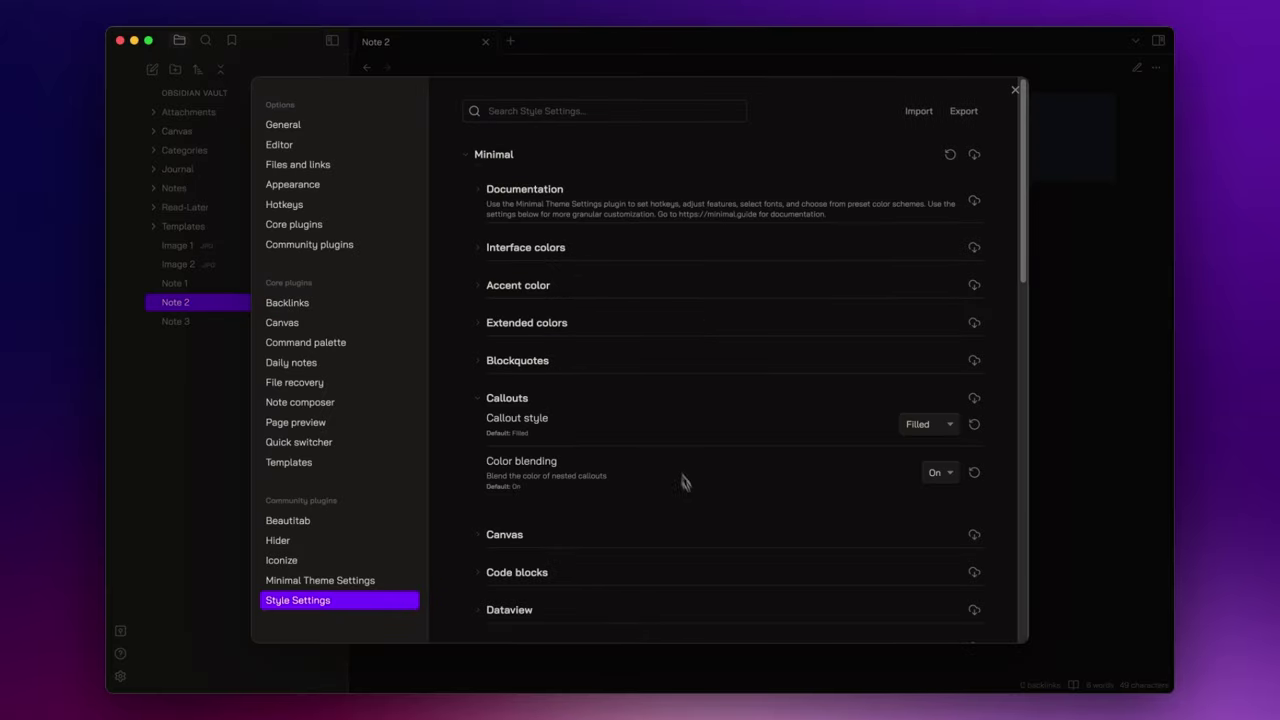
scroll(720, 486, "down", 1)
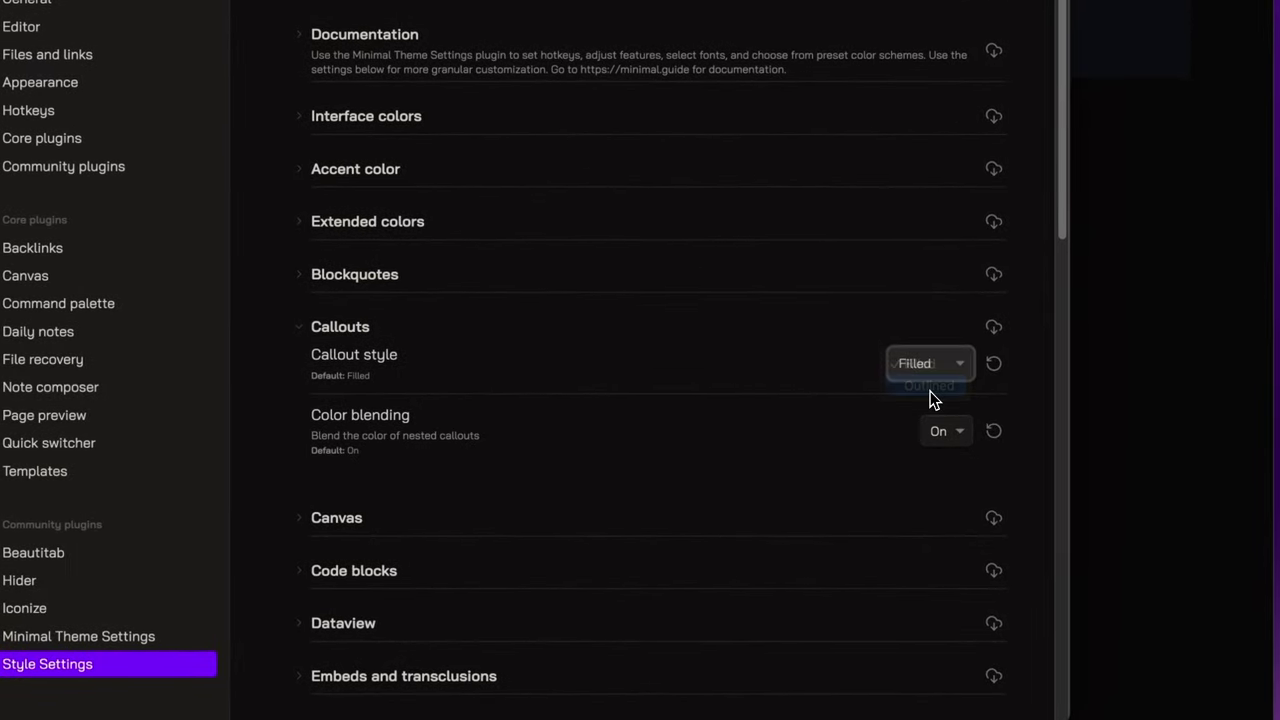
left_click(930, 364)
left_click(930, 395)
key("Escape")
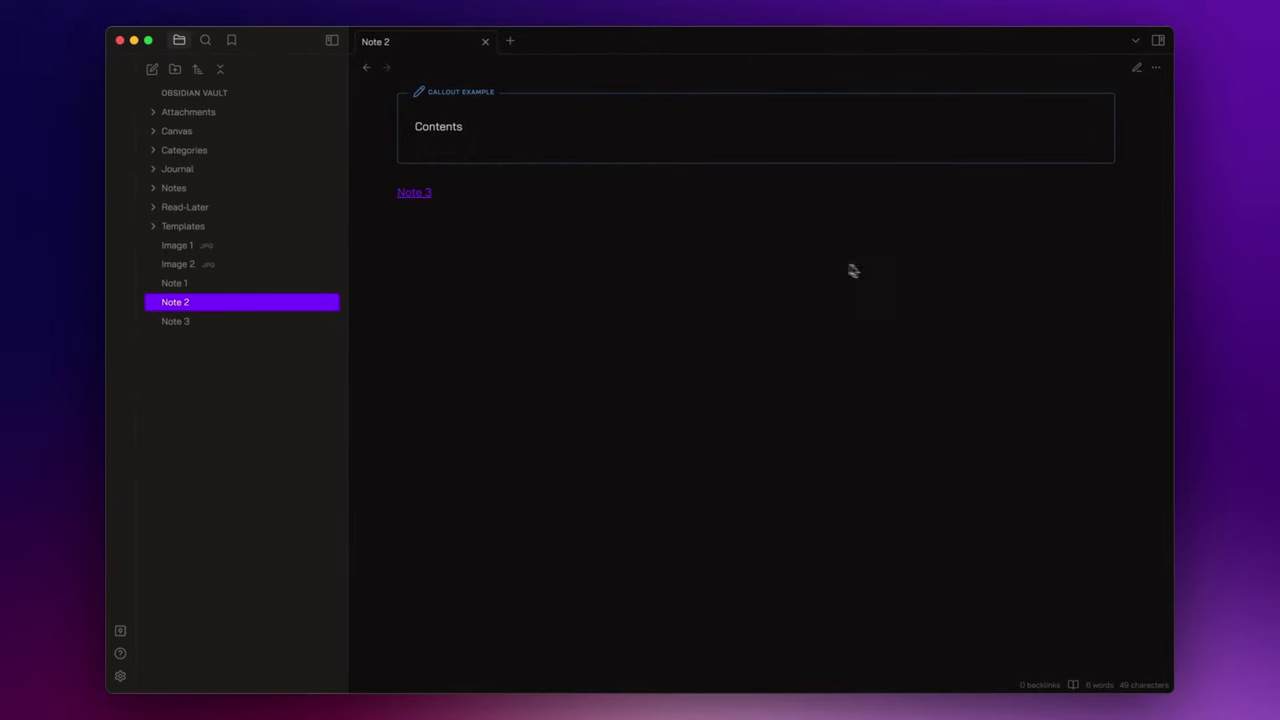
In the Level 1 Headings style settings, set the H1 font size to 1.12em and turn on the H1 divider line.
key("super+comma")
left_click(500, 160)
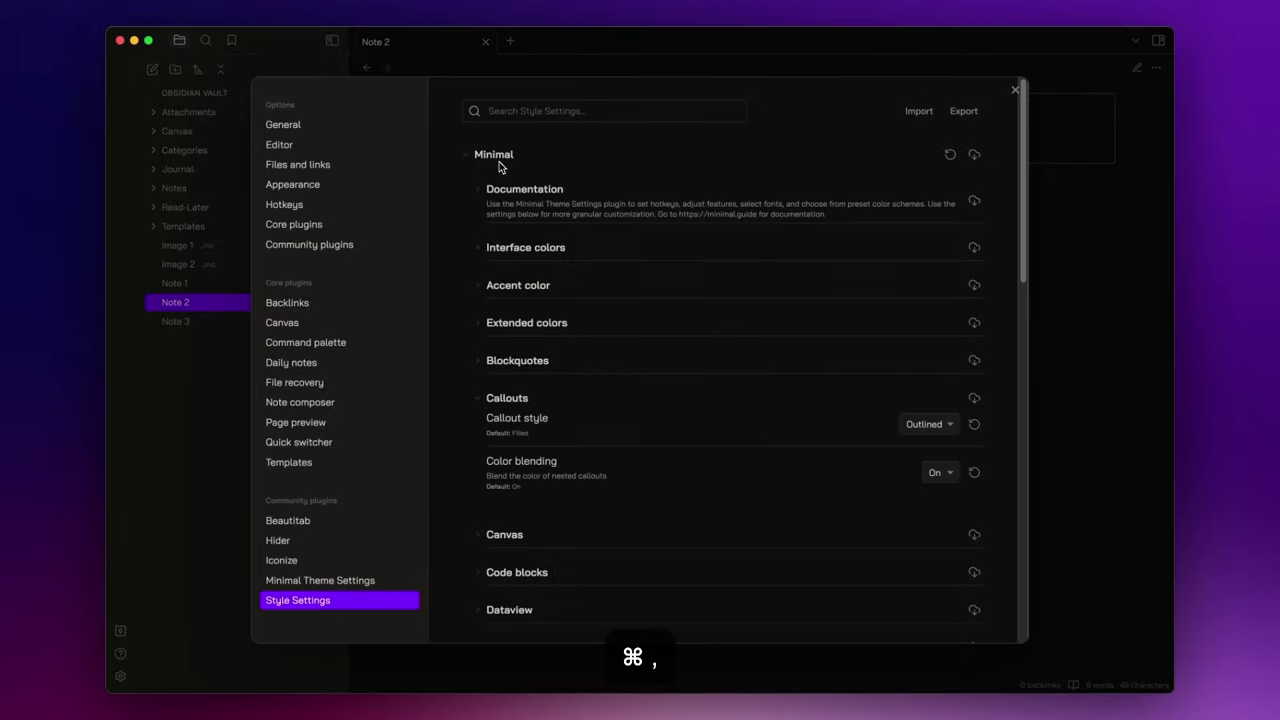
scroll(630, 395, "down", 10)
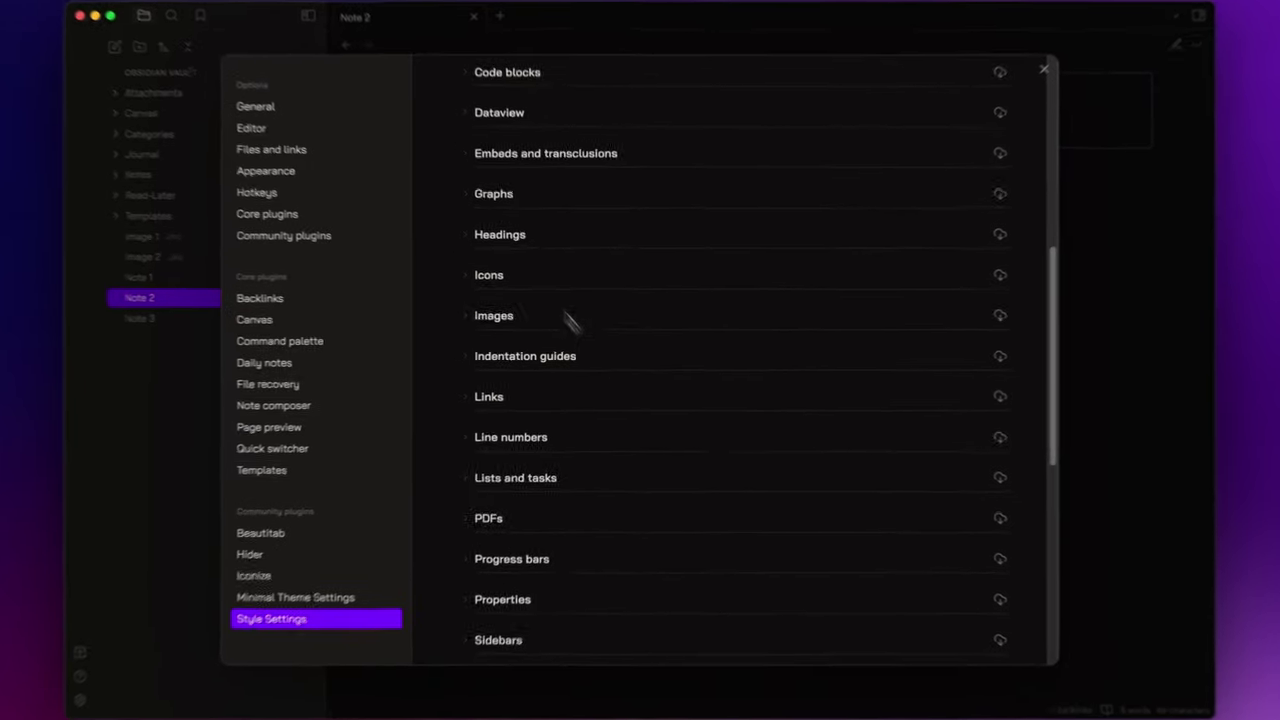
left_click(478, 253)
left_click(487, 261)
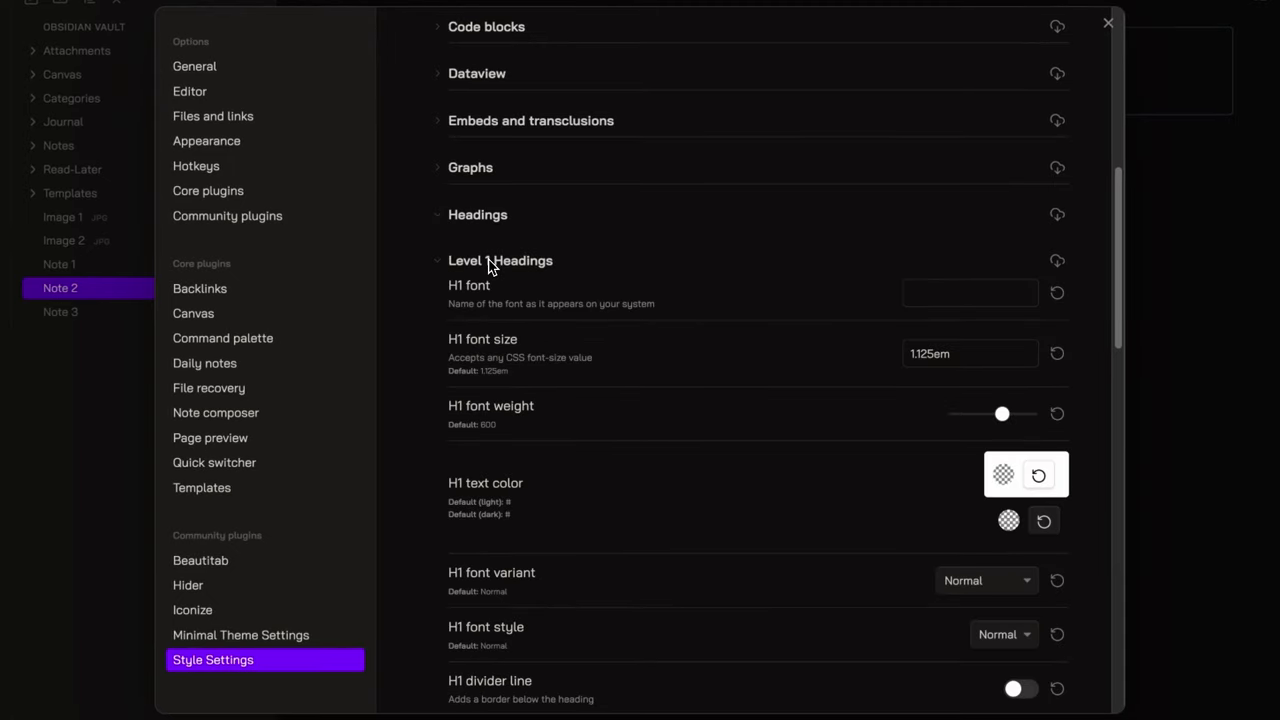
left_click(937, 354)
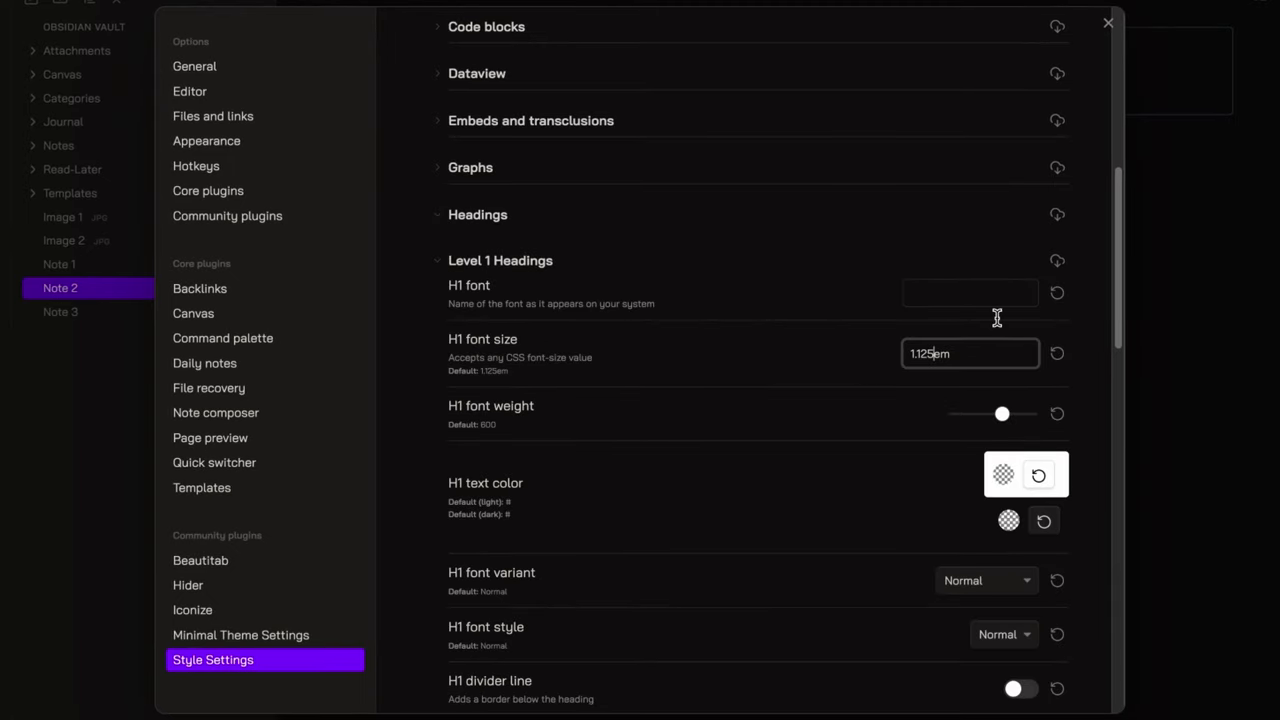
scroll(905, 410, "down", 3)
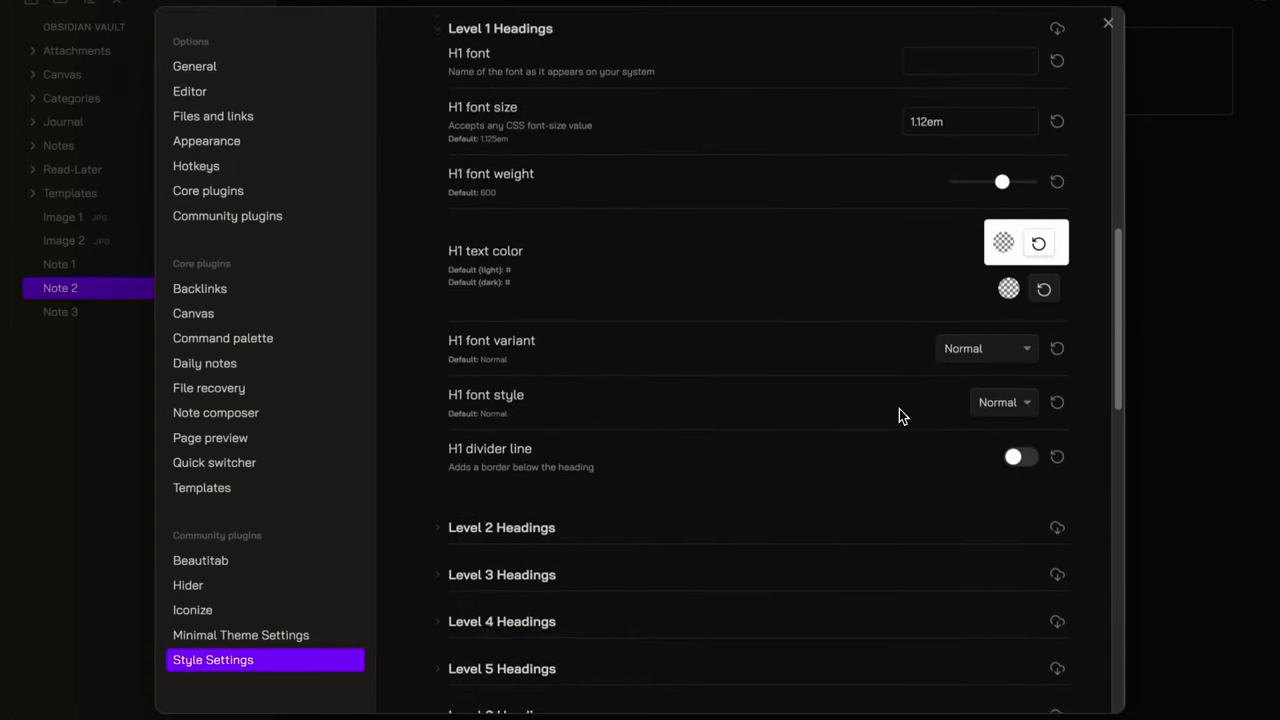
left_click(1020, 442)
Expand the Level 2 Headings style settings and increase the H2 font size.
scroll(815, 425, "down", 3)
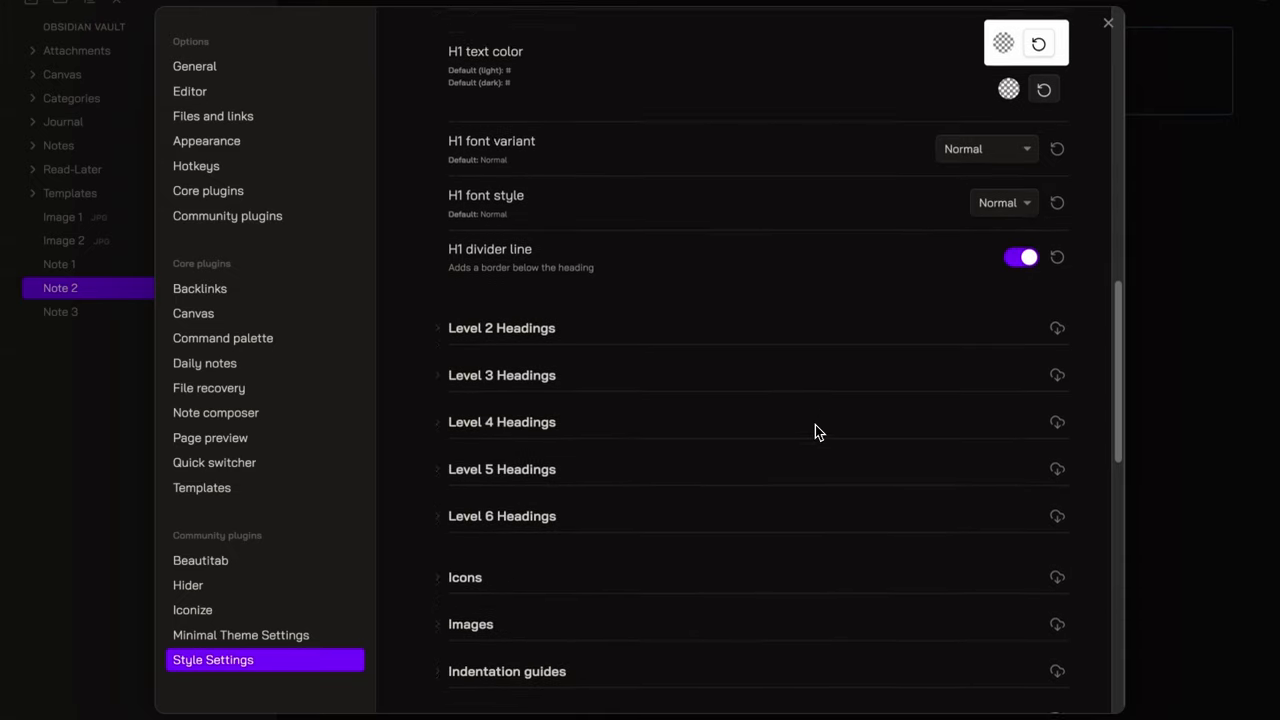
left_click(440, 296)
scroll(920, 264, "down", 1)
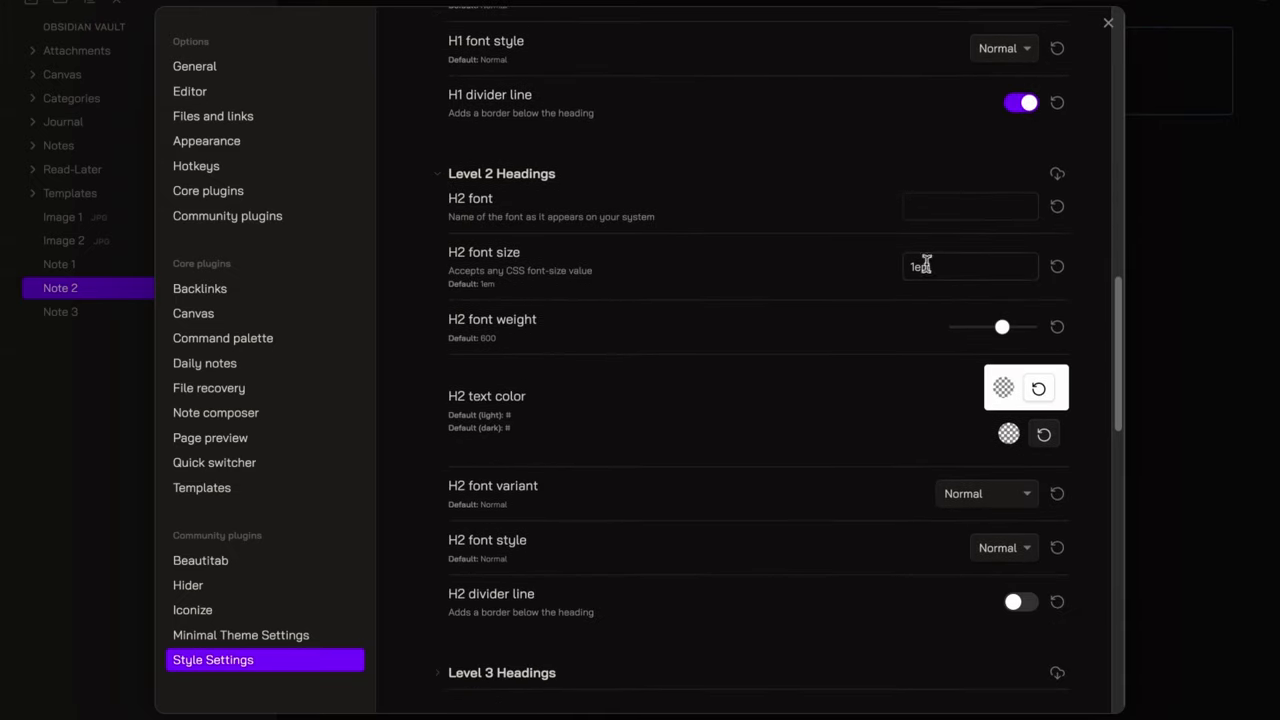
left_click(920, 264)
type(".5")
In the Level 4 Headings style settings, set the H4 font size to 0.95em and the font variant to Normal.
scroll(755, 423, "down", 5)
scroll(740, 433, "down", 2)
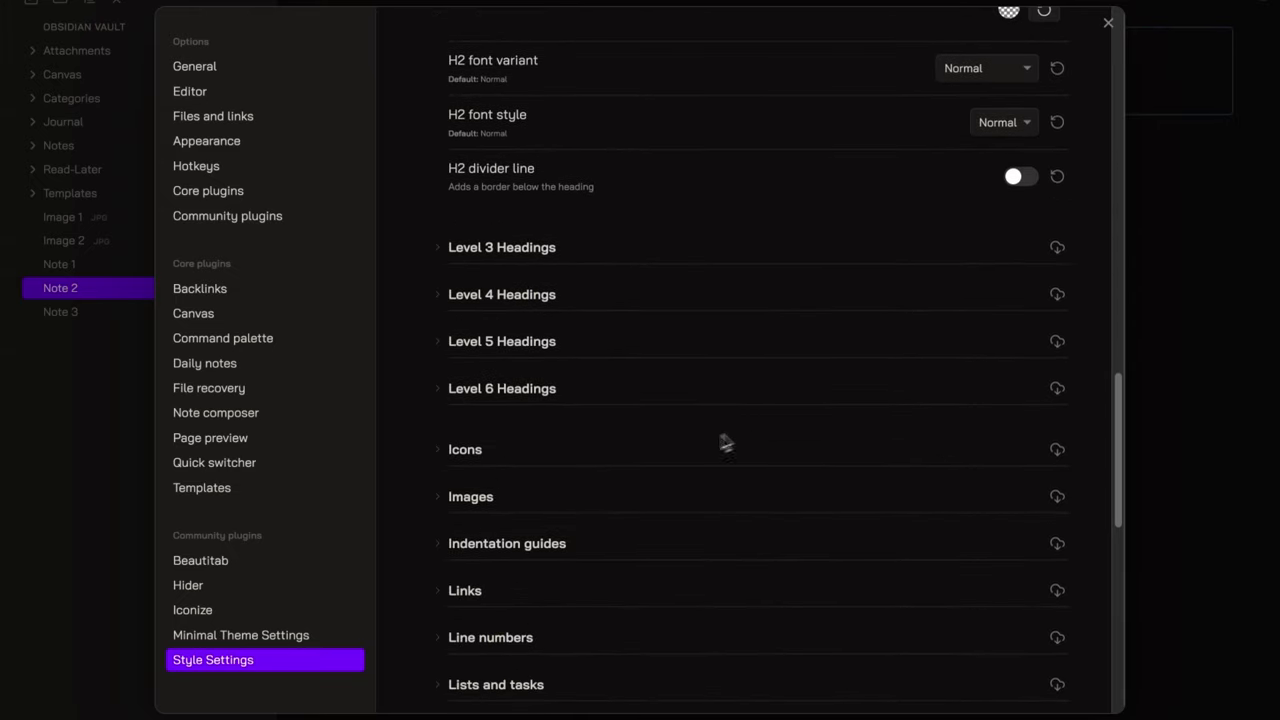
left_click(442, 297)
scroll(786, 371, "down", 1)
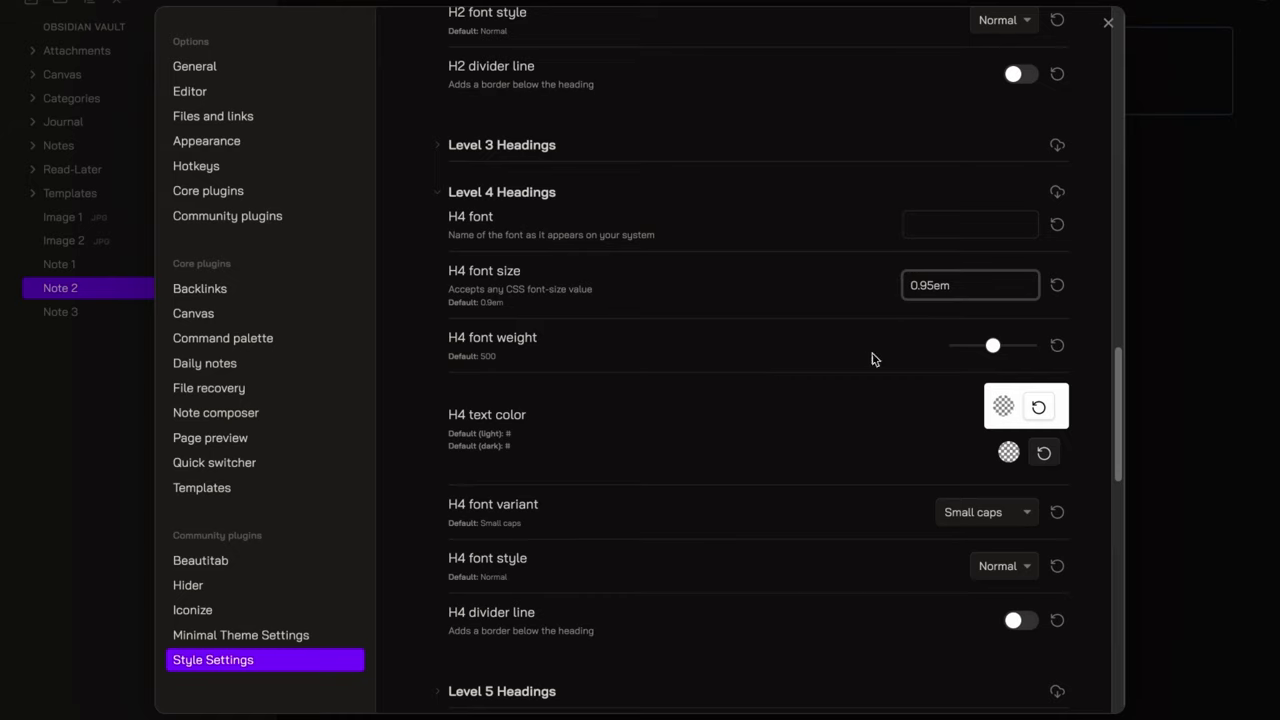
scroll(872, 359, "down", 1)
left_click(965, 438)
left_click(960, 417)
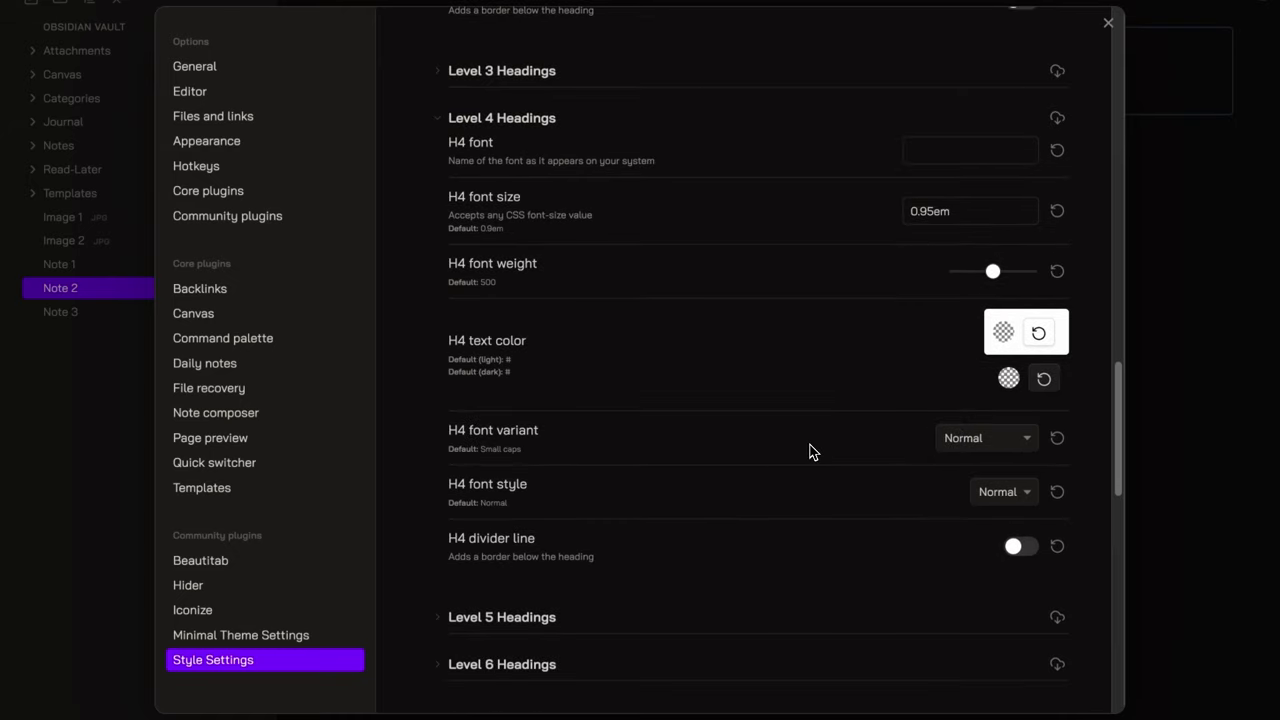
In the Level 5 Headings style settings, set the H5 font size to 0.90em and the font variant to Normal.
scroll(810, 452, "down", 3)
left_click(500, 391)
scroll(871, 320, "down", 2)
left_click(960, 300)
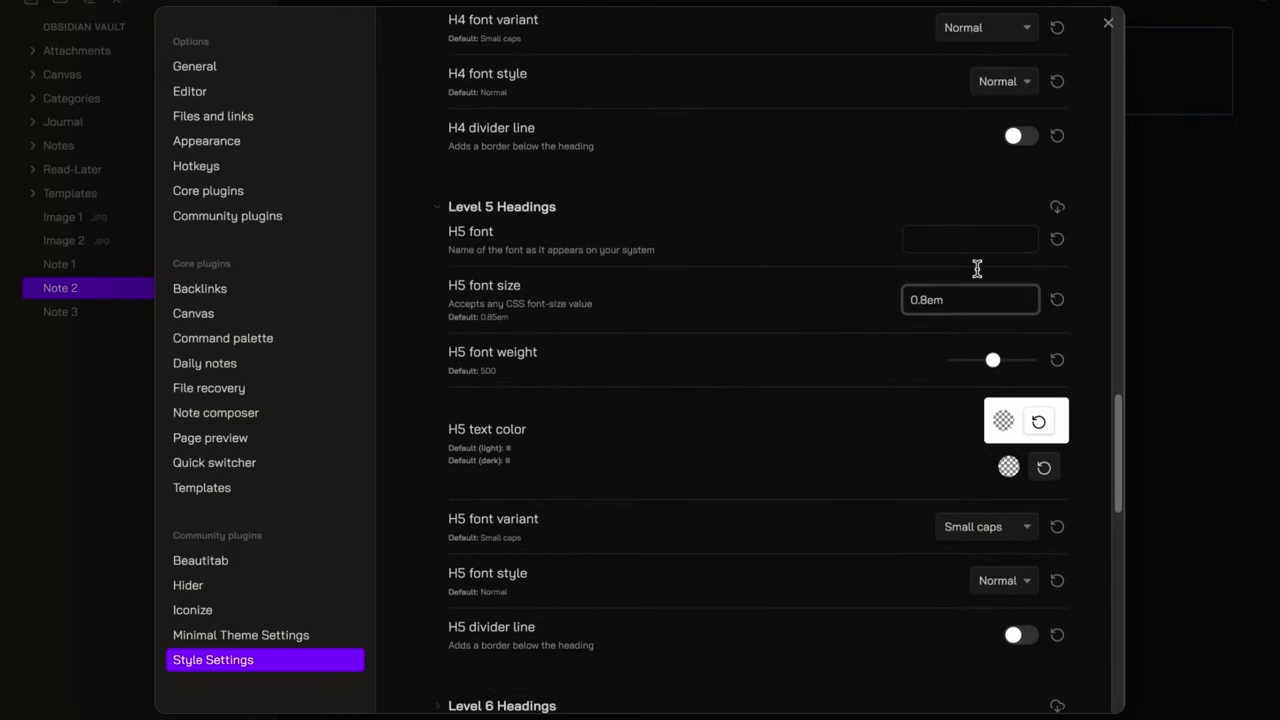
scroll(977, 268, "down", 3)
left_click(985, 295)
left_click(962, 287)
In the Level 6 Headings style settings, set the H6 font variant to Normal.
scroll(967, 295, "down", 2)
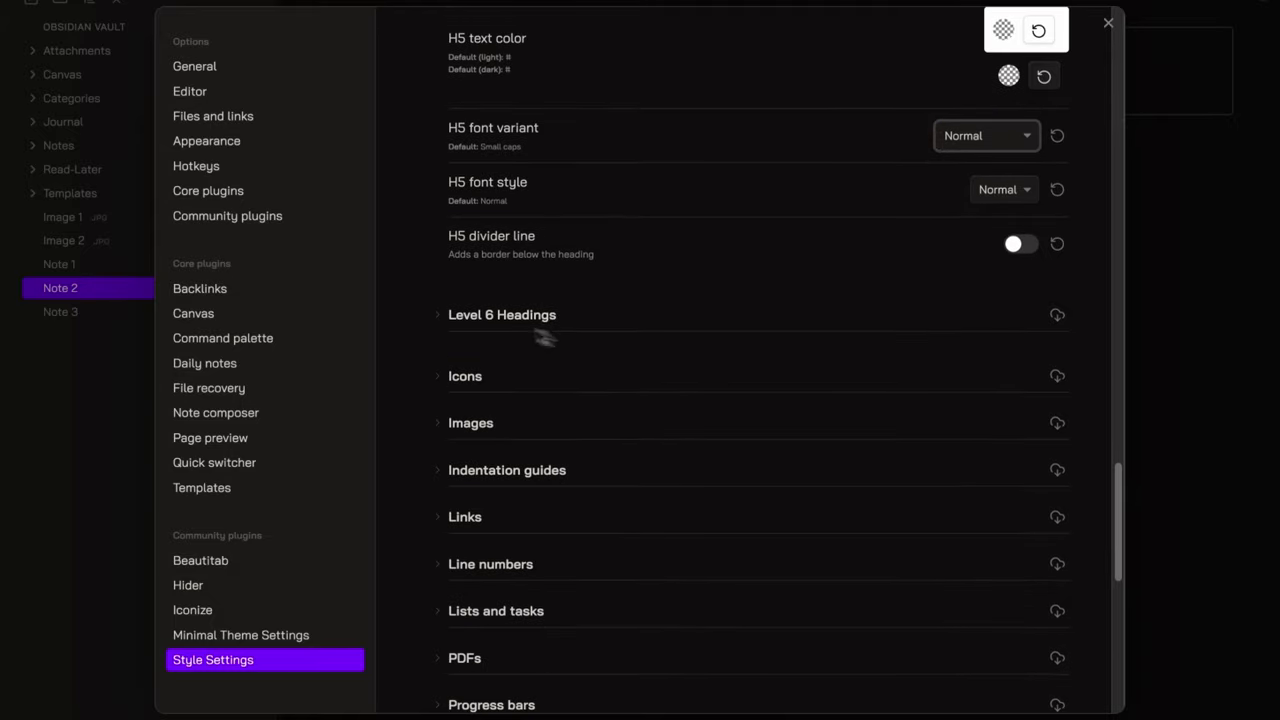
left_click(545, 318)
scroll(846, 417, "down", 3)
left_click(971, 477)
left_click(965, 470)
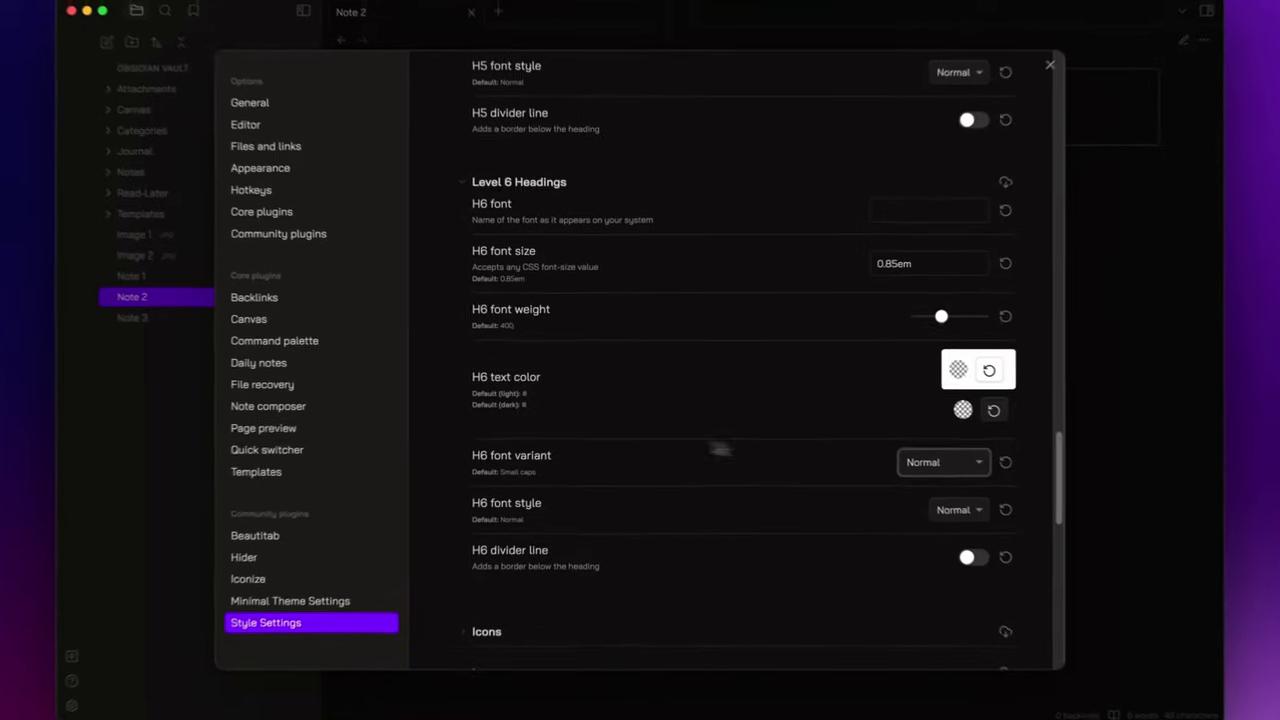
Collapse the expanded heading level sections and the whole Headings category in Style Settings.
scroll(720, 450, "up", 2)
left_click(465, 307)
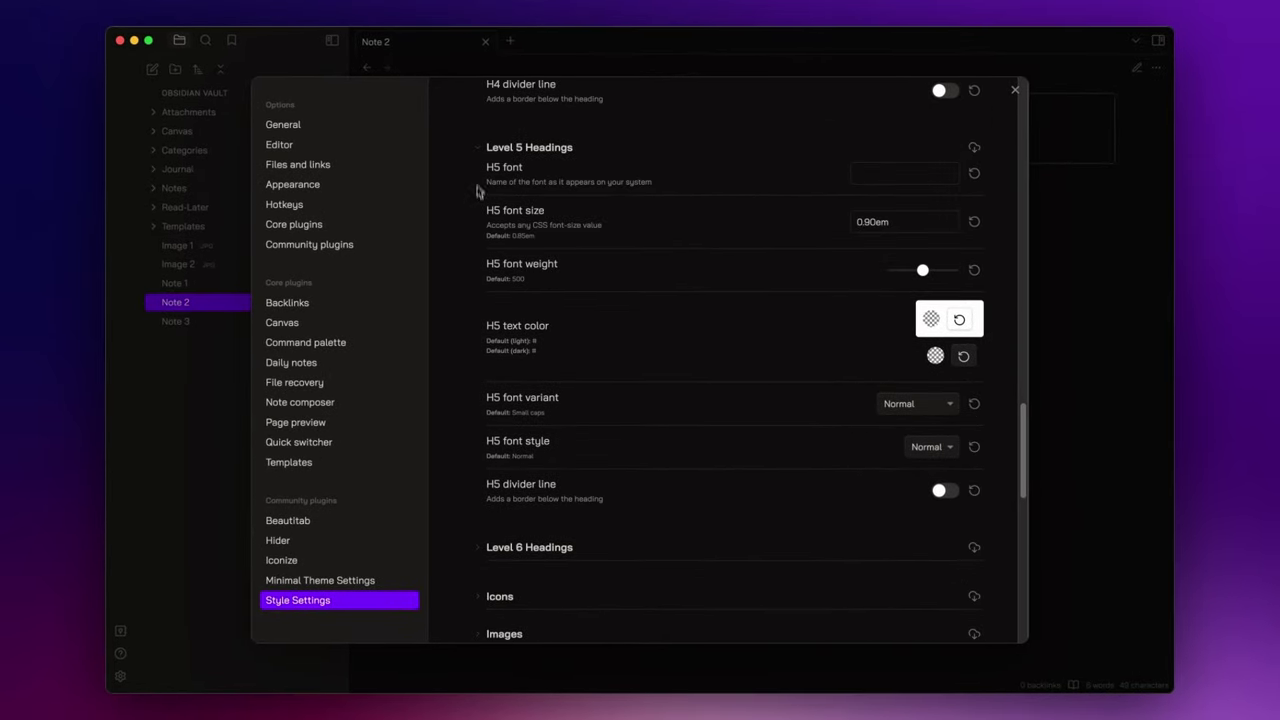
left_click(477, 150)
scroll(474, 180, "up", 4)
left_click(477, 185)
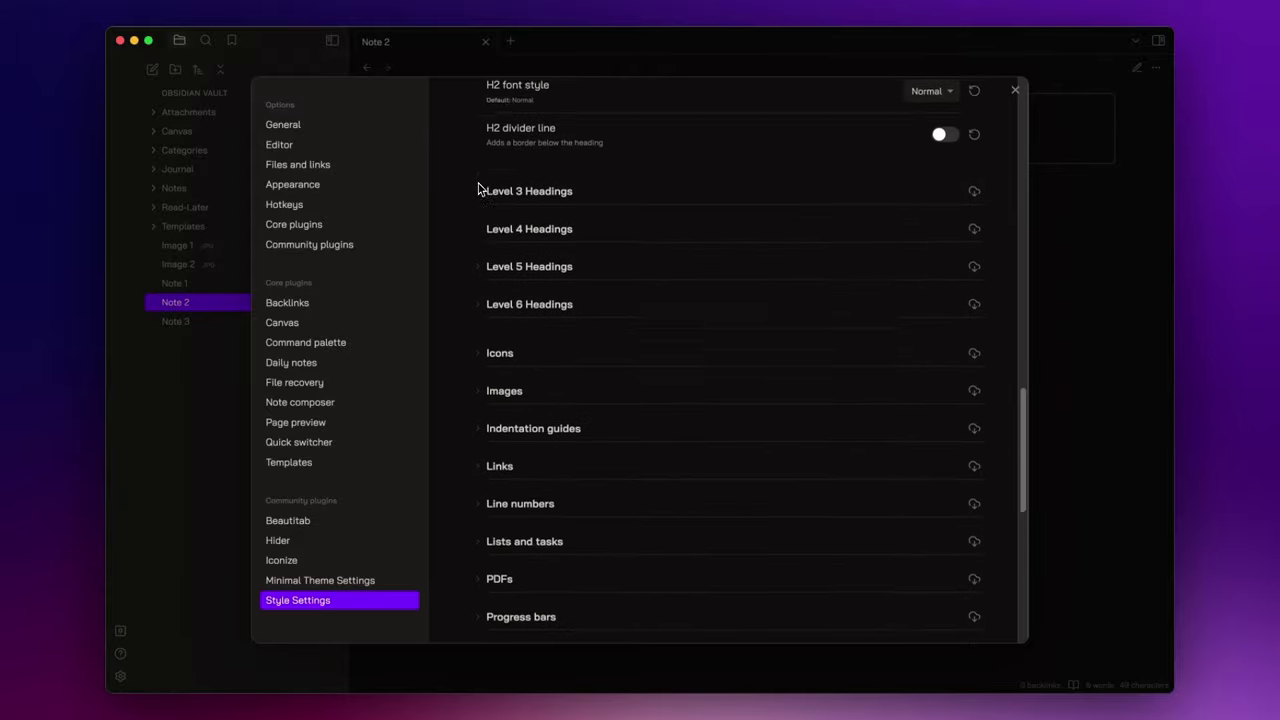
scroll(480, 185, "up", 4)
left_click(478, 160)
scroll(490, 190, "up", 3)
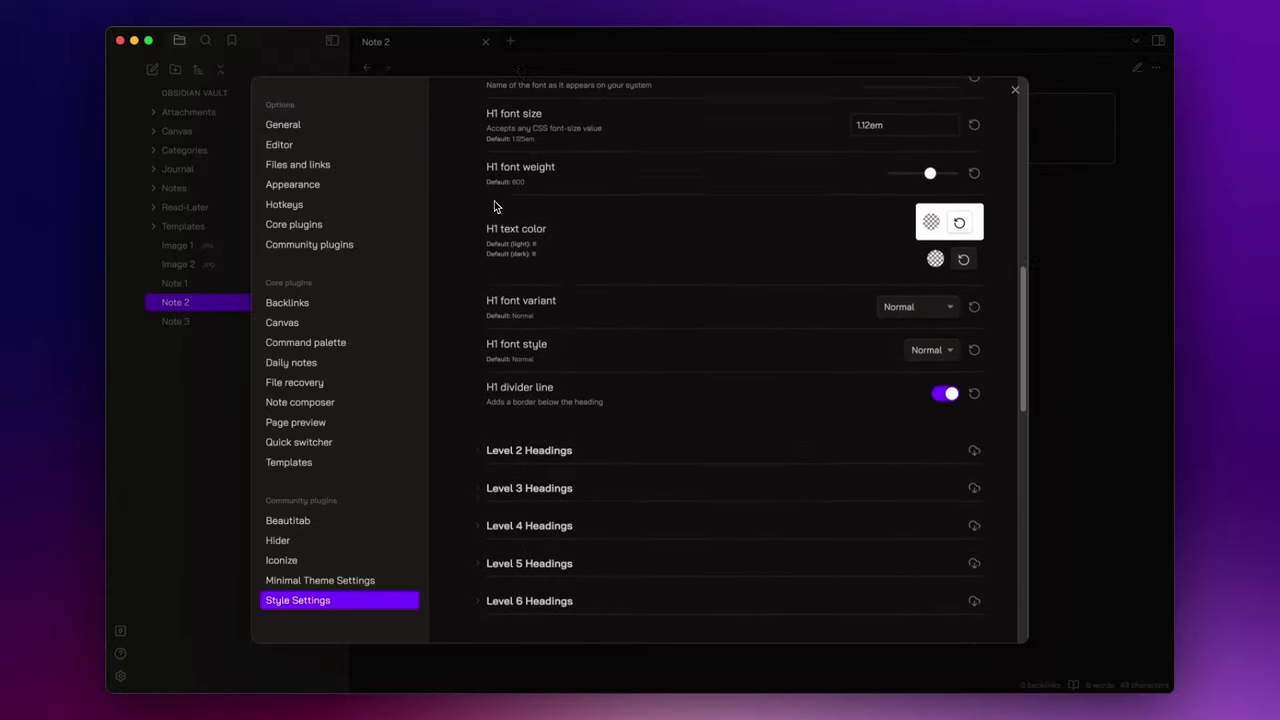
scroll(494, 206, "up", 3)
left_click(479, 226)
left_click(480, 186)
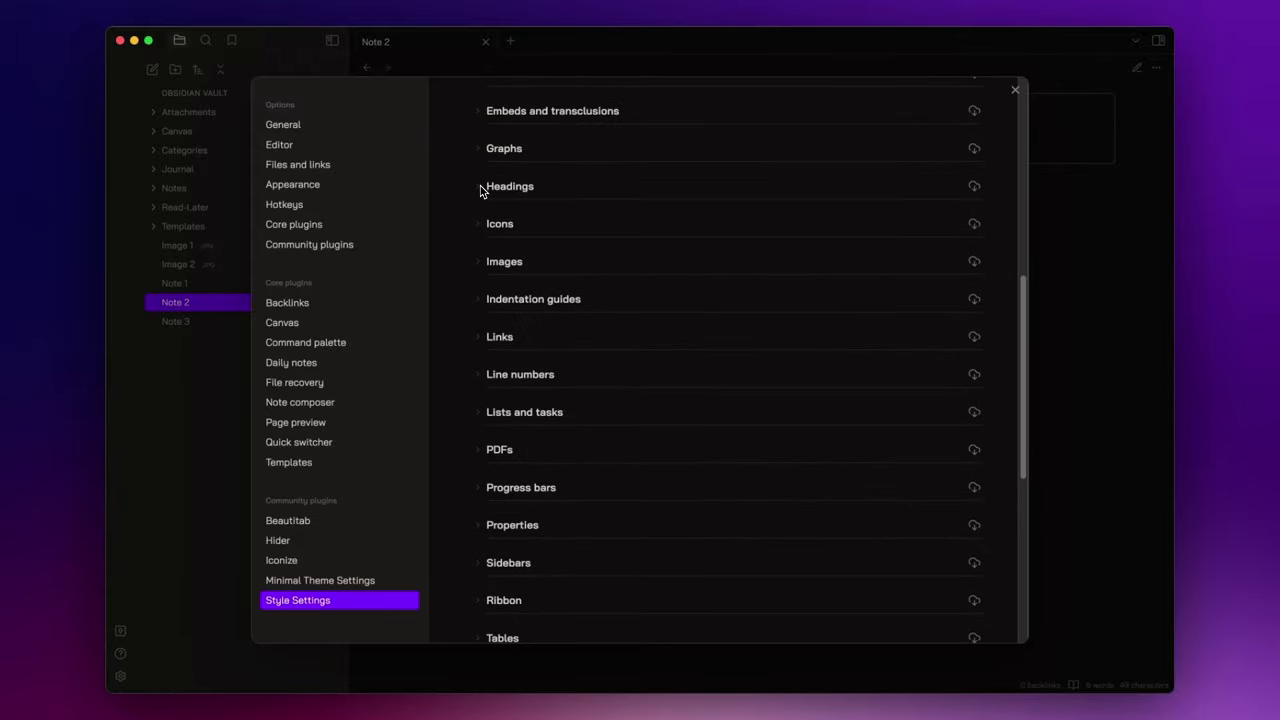
In the Lists and tasks style settings, set the checkbox shape to Square and enable striking completed tasks.
scroll(480, 192, "down", 5)
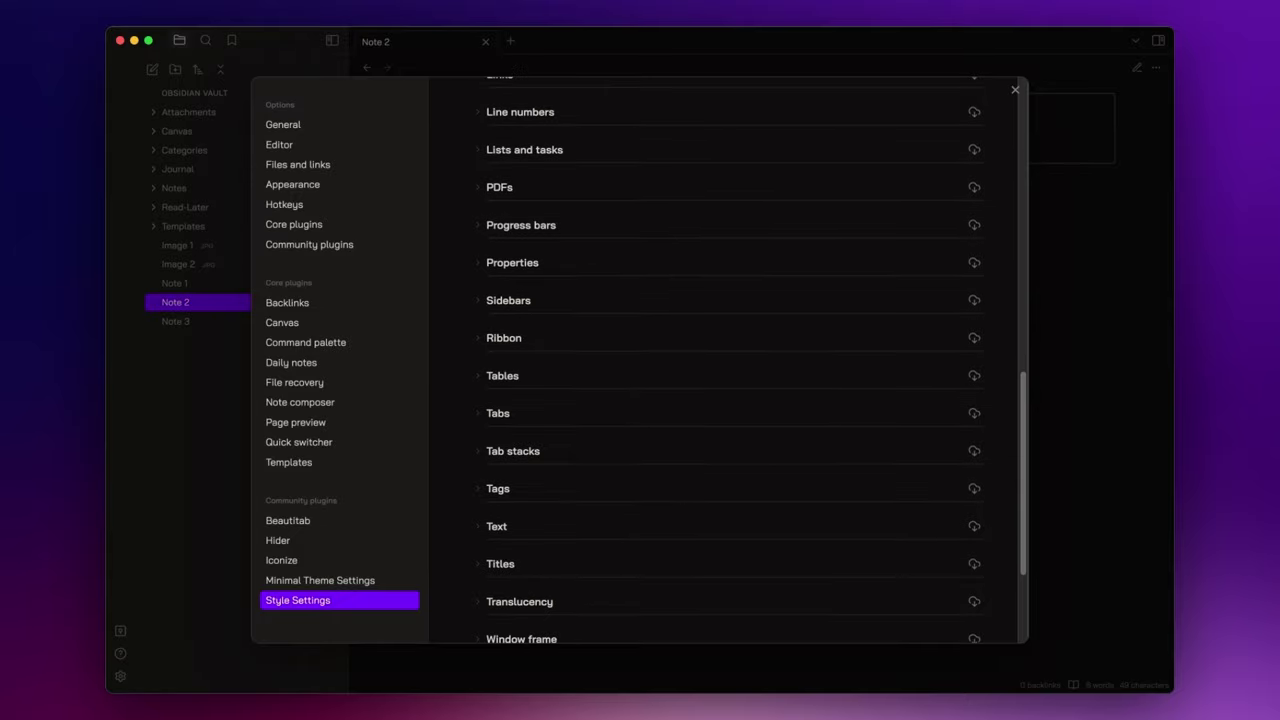
left_click(481, 158)
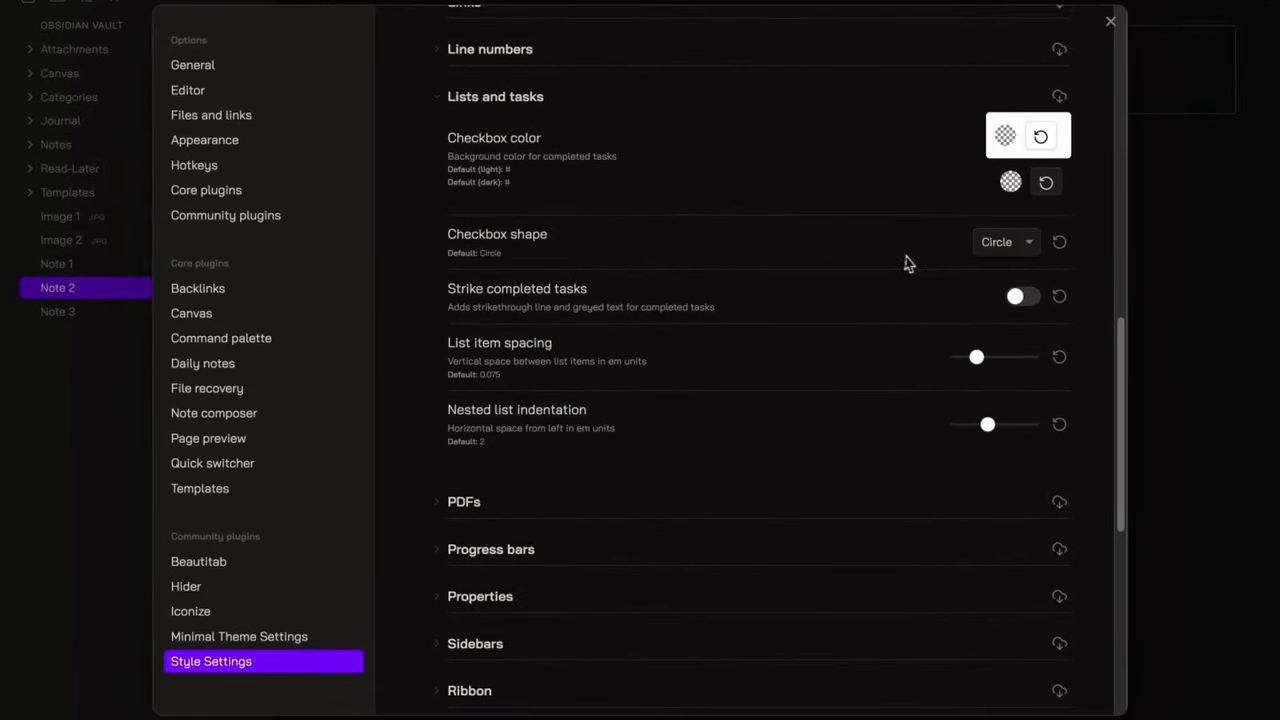
left_click(1003, 249)
left_click(1007, 266)
left_click(1022, 300)
scroll(763, 289, "down", 2)
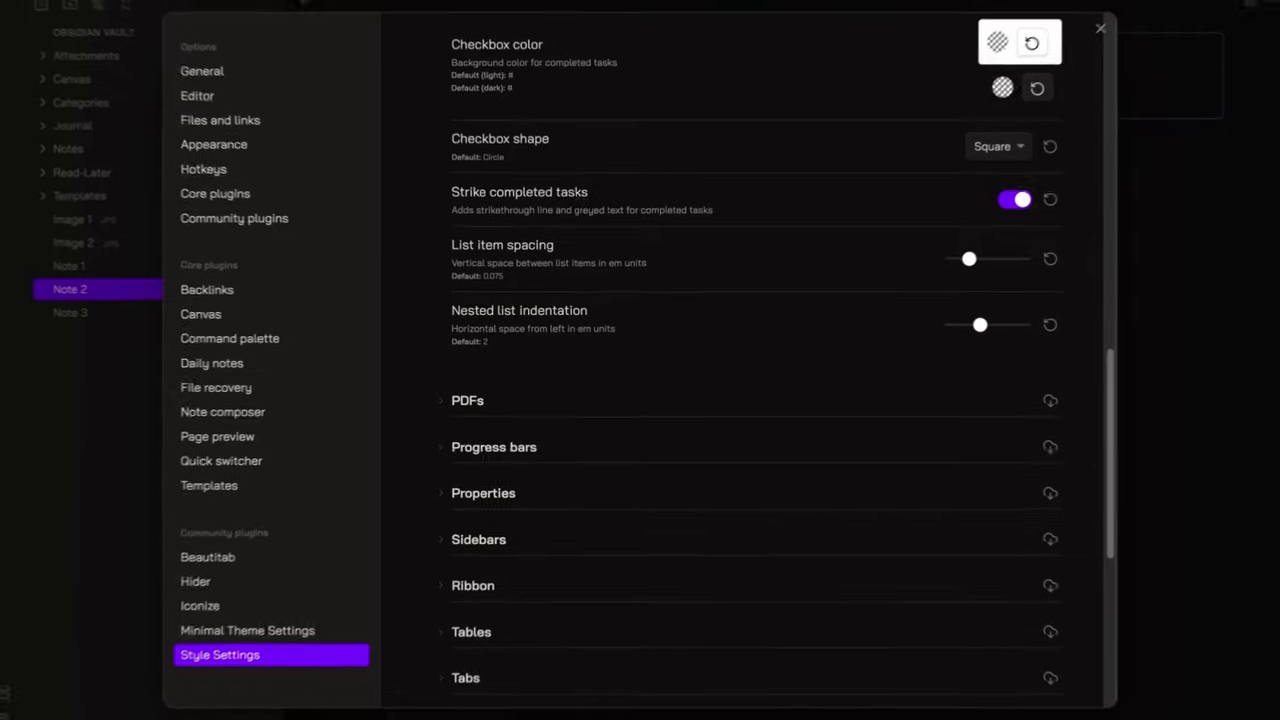
key("Escape")
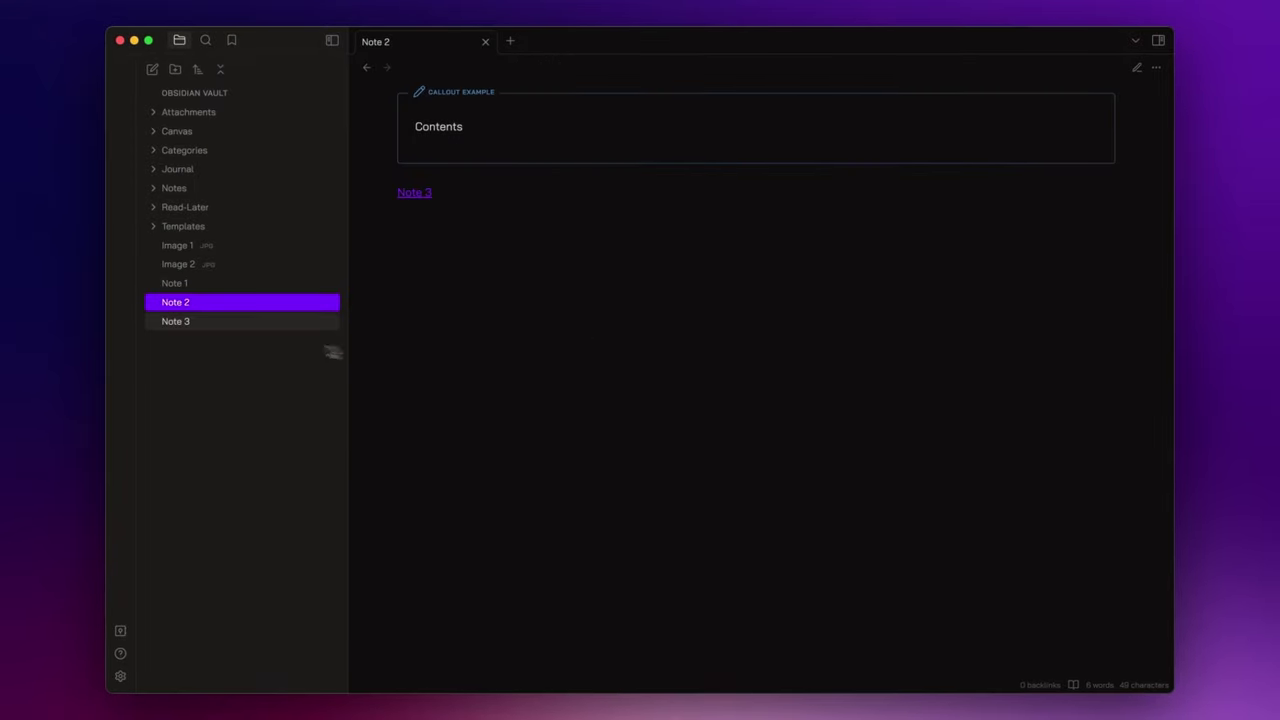
Open Note 3, and in Minimal's Properties style settings hide the properties heading and turn on property row lines.
left_click(206, 324)
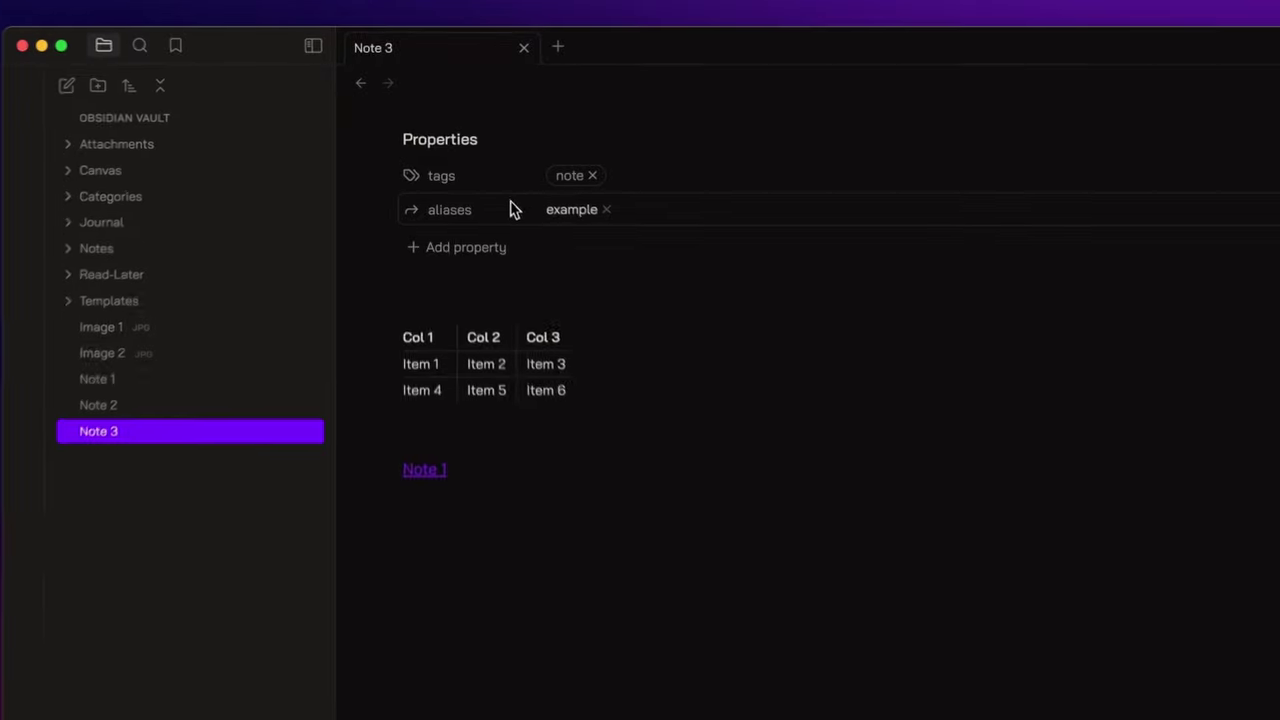
key("super+comma")
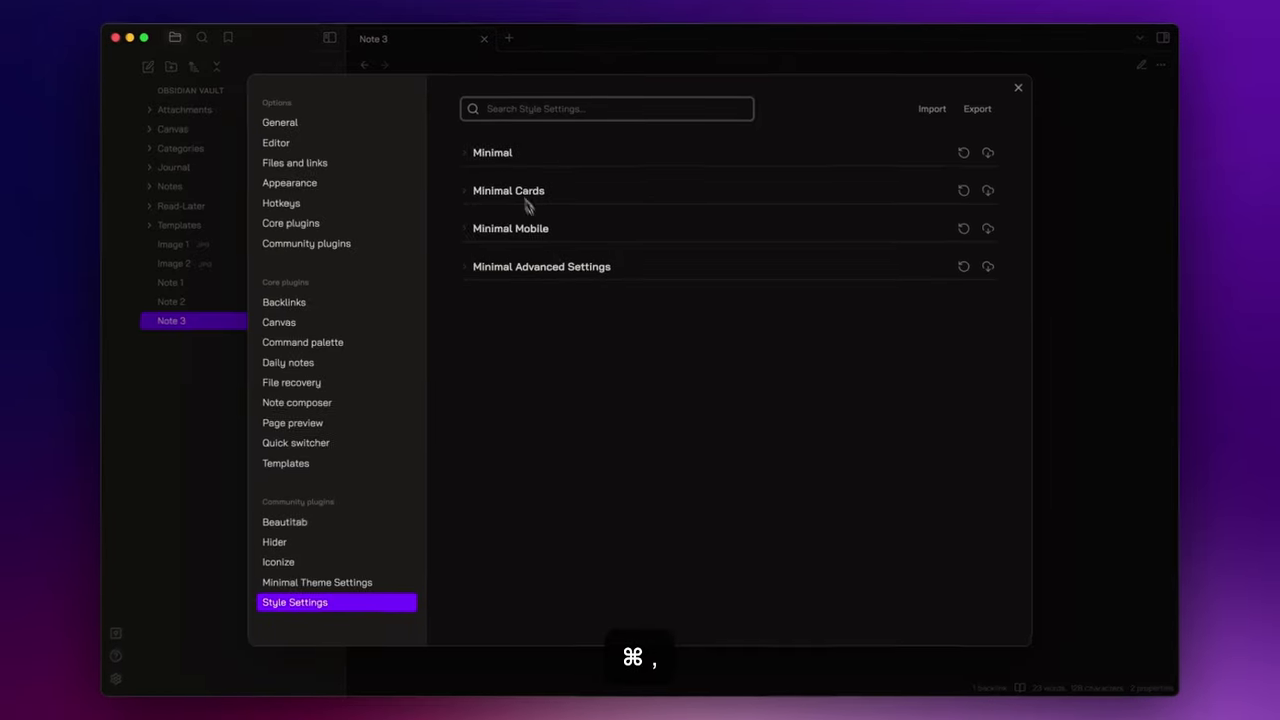
left_click(497, 155)
scroll(608, 325, "down", 15)
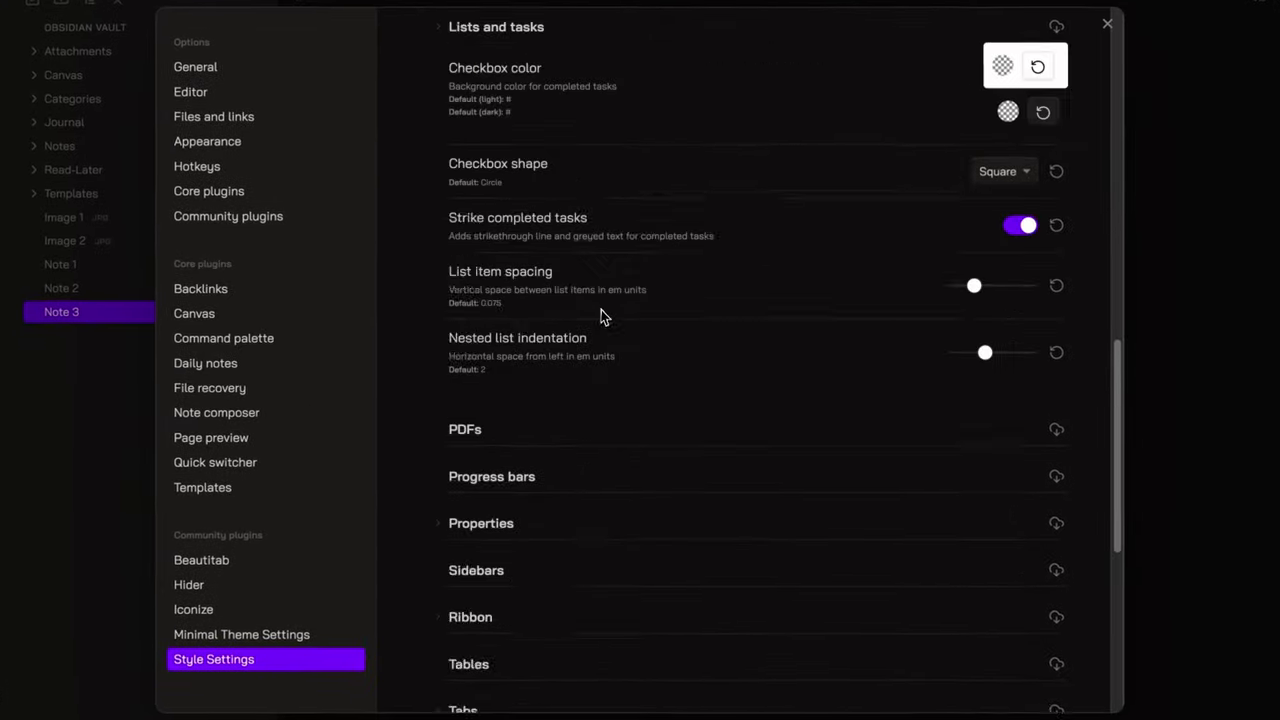
scroll(608, 325, "up", 3)
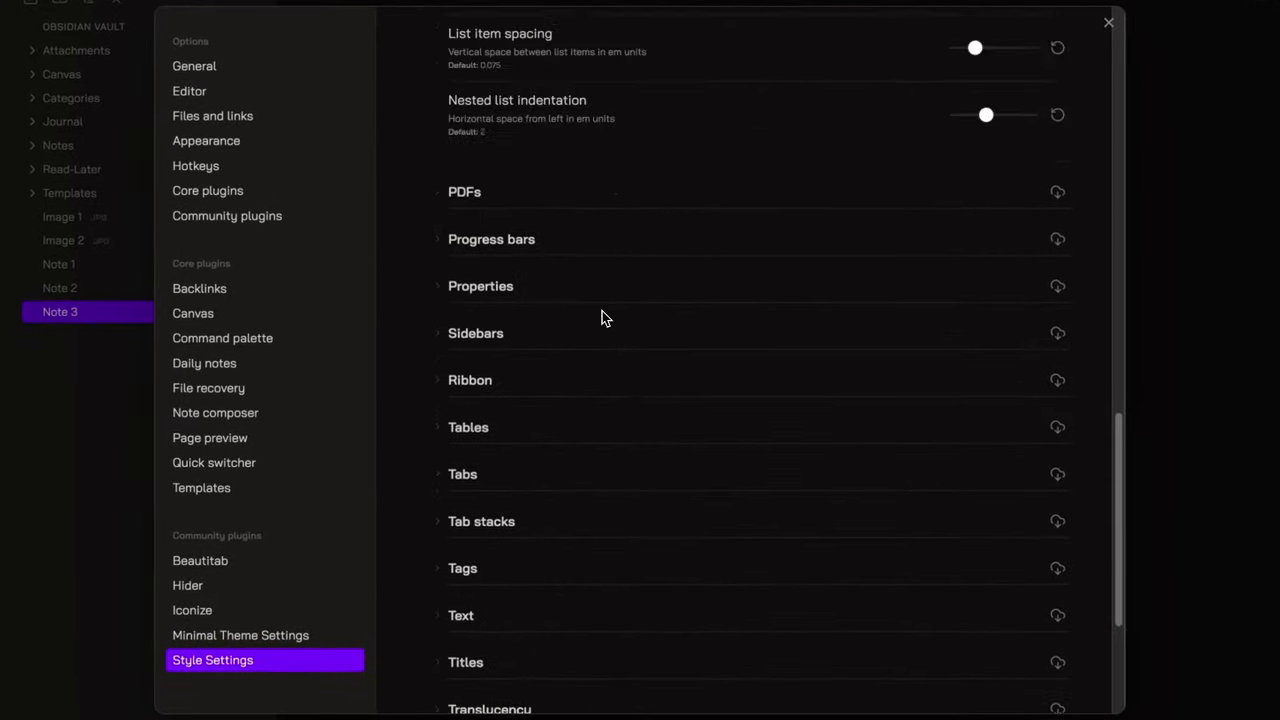
scroll(601, 318, "up", 1)
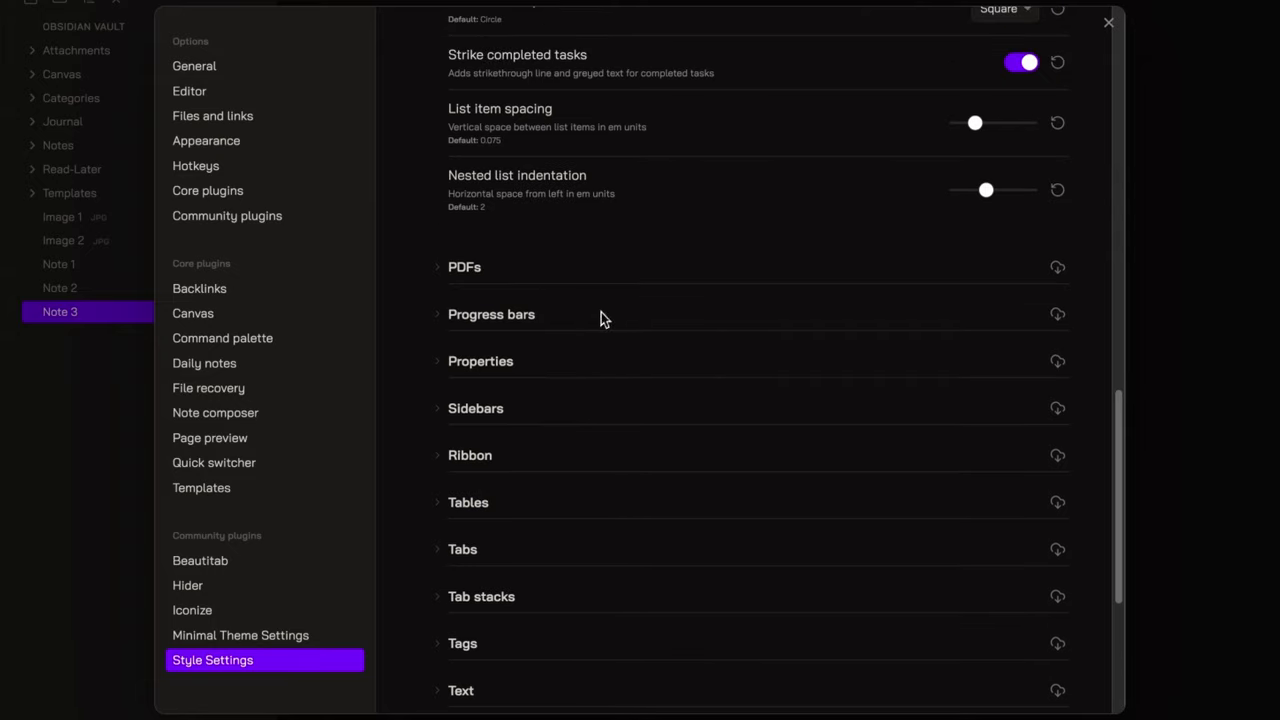
left_click(491, 366)
left_click(1013, 396)
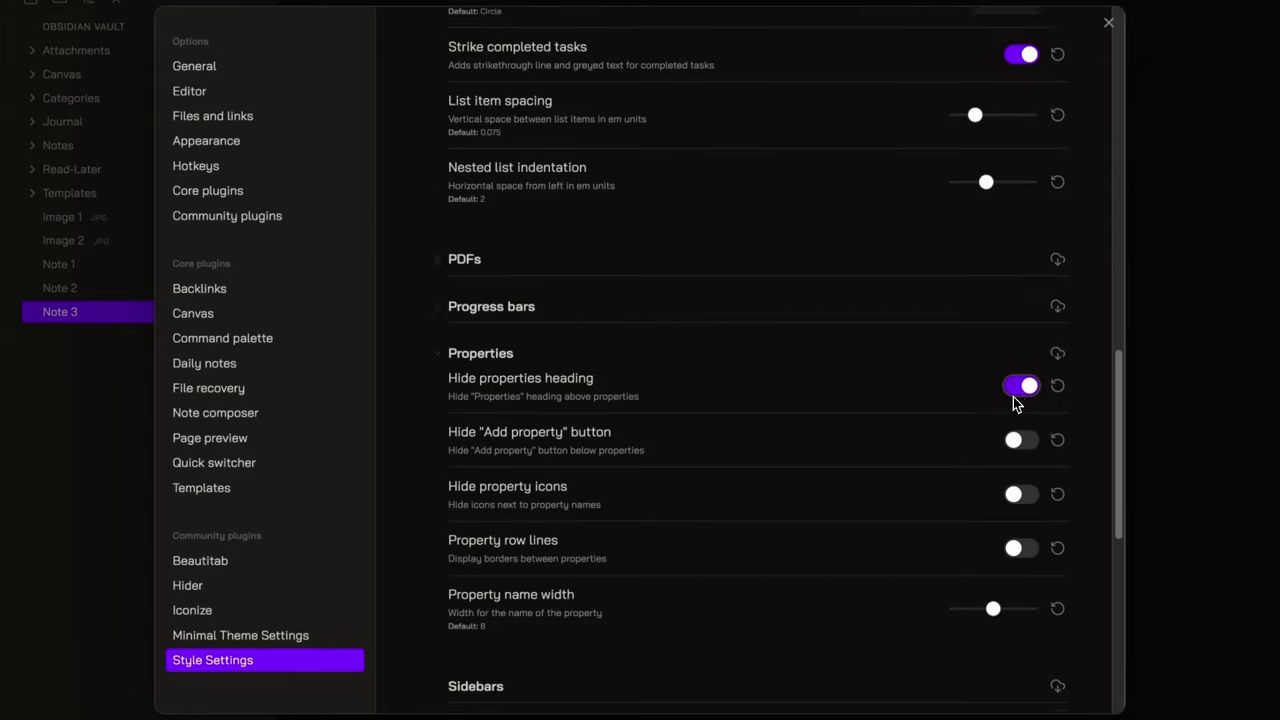
In the Sidebars style settings, set the sidebar tab style to Modern wide.
scroll(1015, 400, "down", 3)
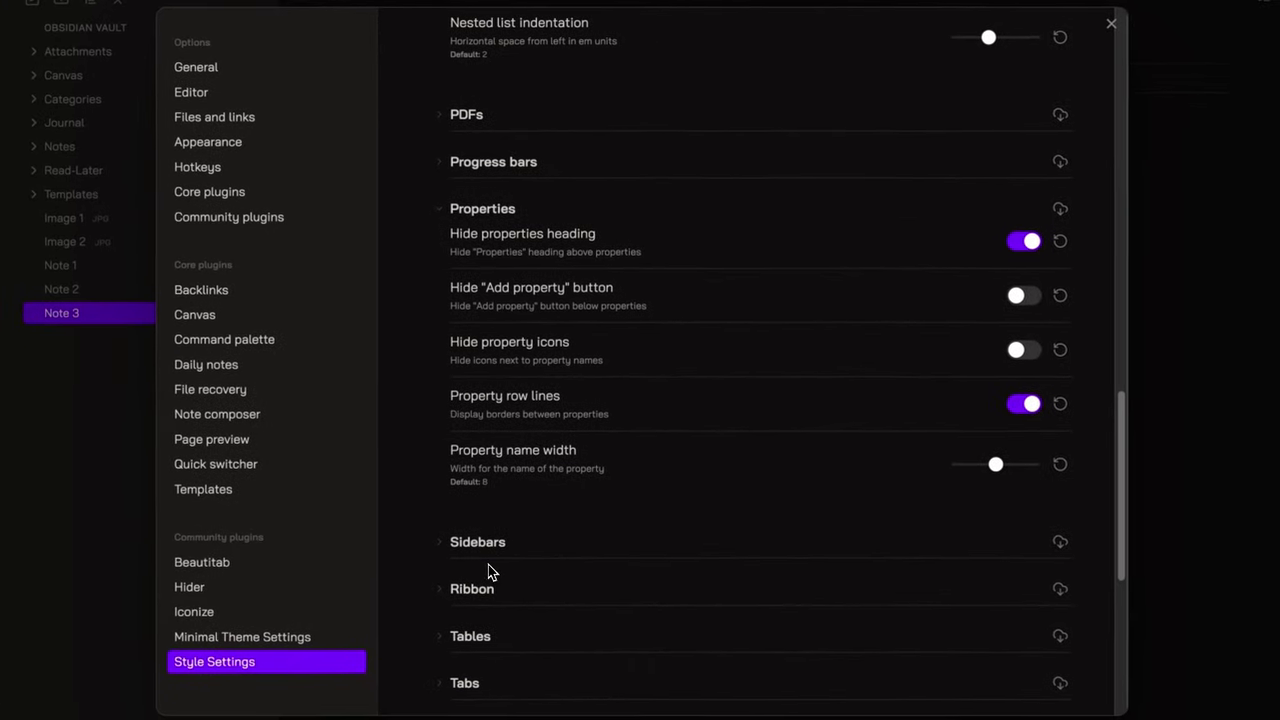
left_click(486, 554)
scroll(570, 548, "down", 2)
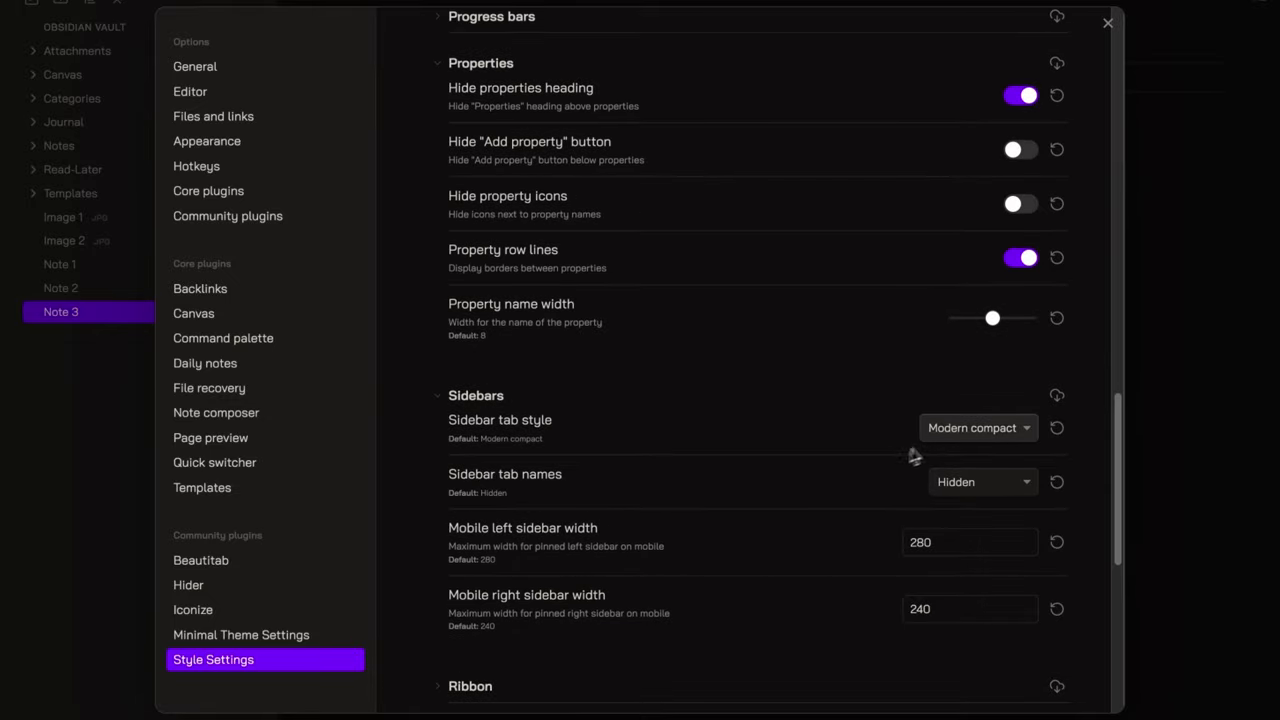
left_click(940, 434)
left_click(982, 448)
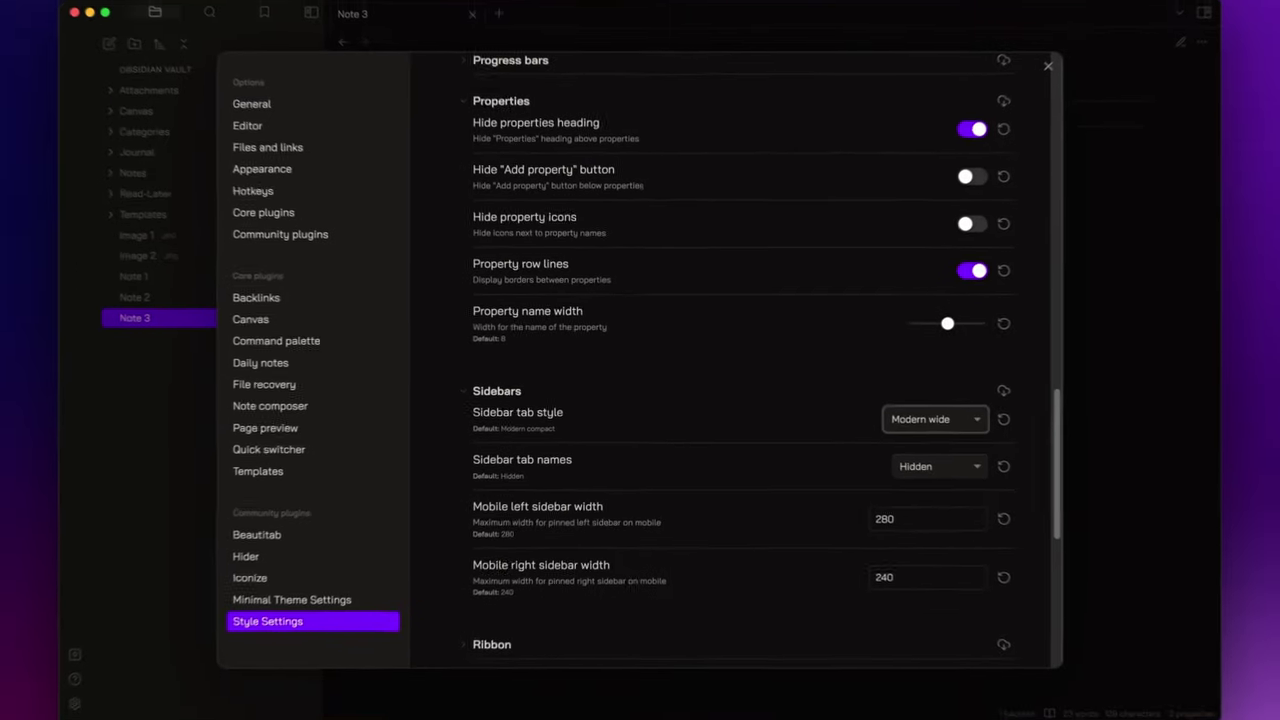
Collapse the Sidebars and Properties categories in Style Settings and return to Note 3.
left_click(477, 396)
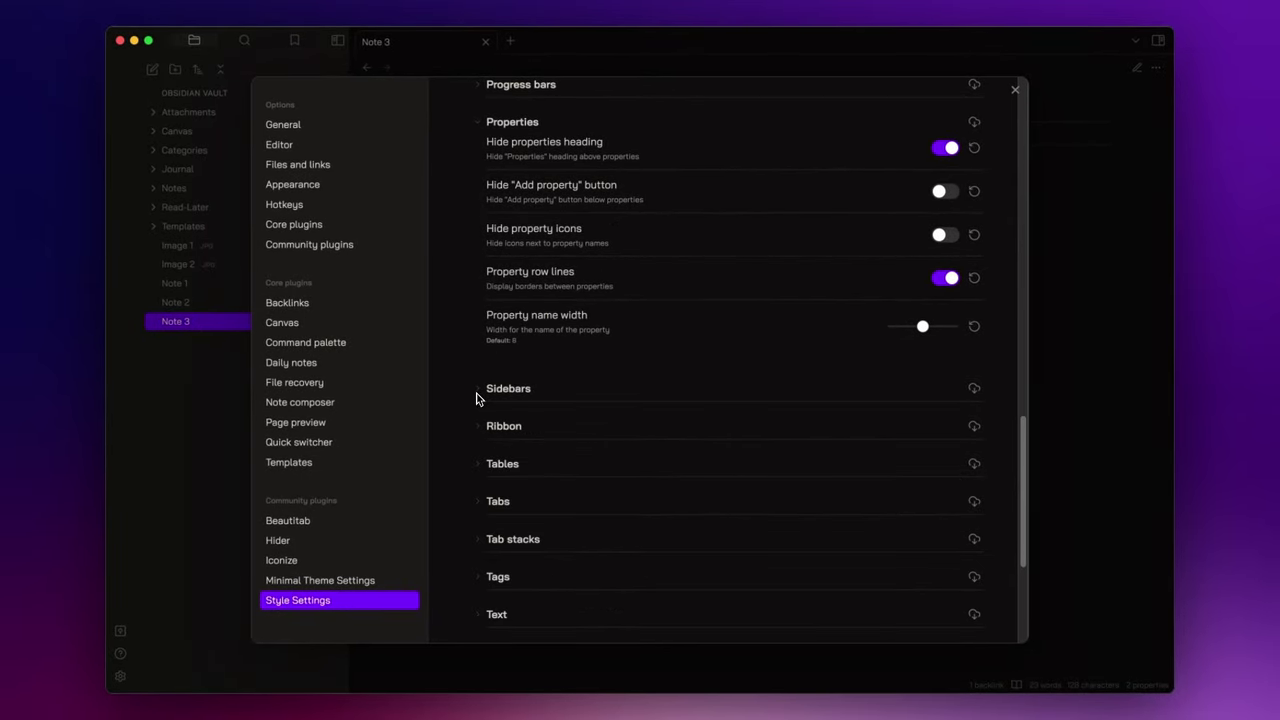
scroll(603, 397, "down", 1)
scroll(486, 260, "up", 3)
left_click(484, 193)
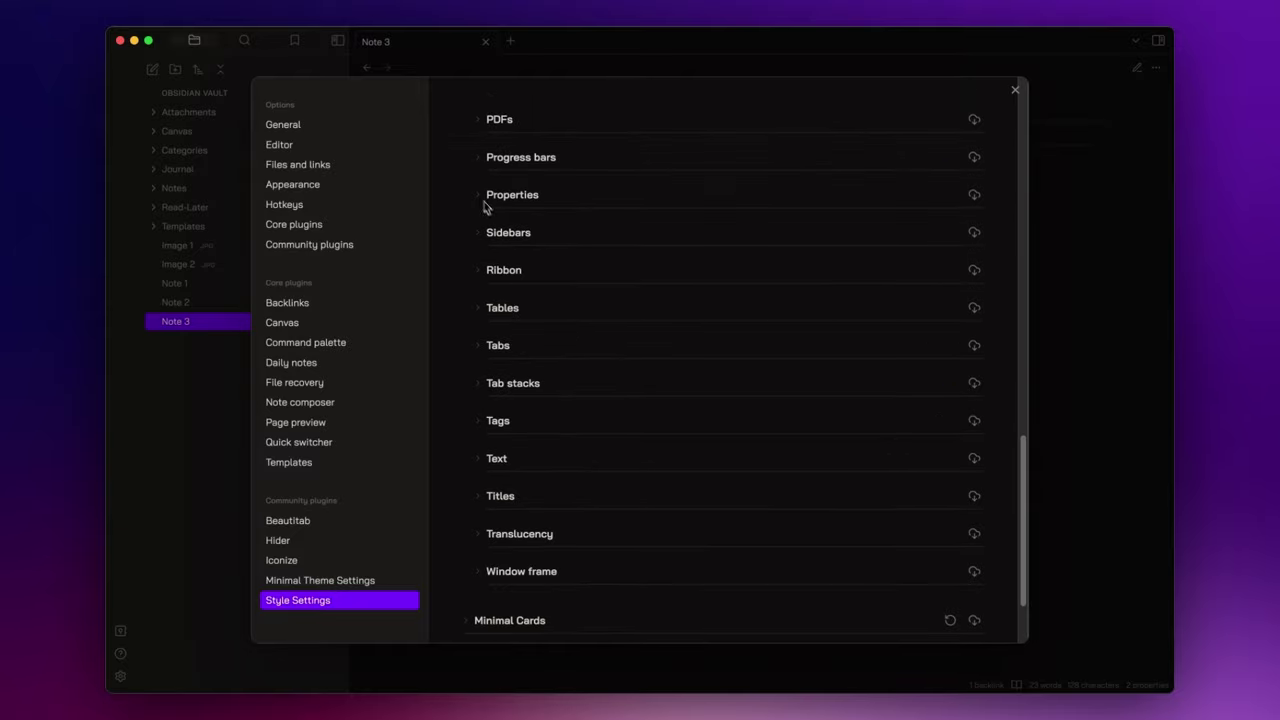
scroll(612, 372, "down", 2)
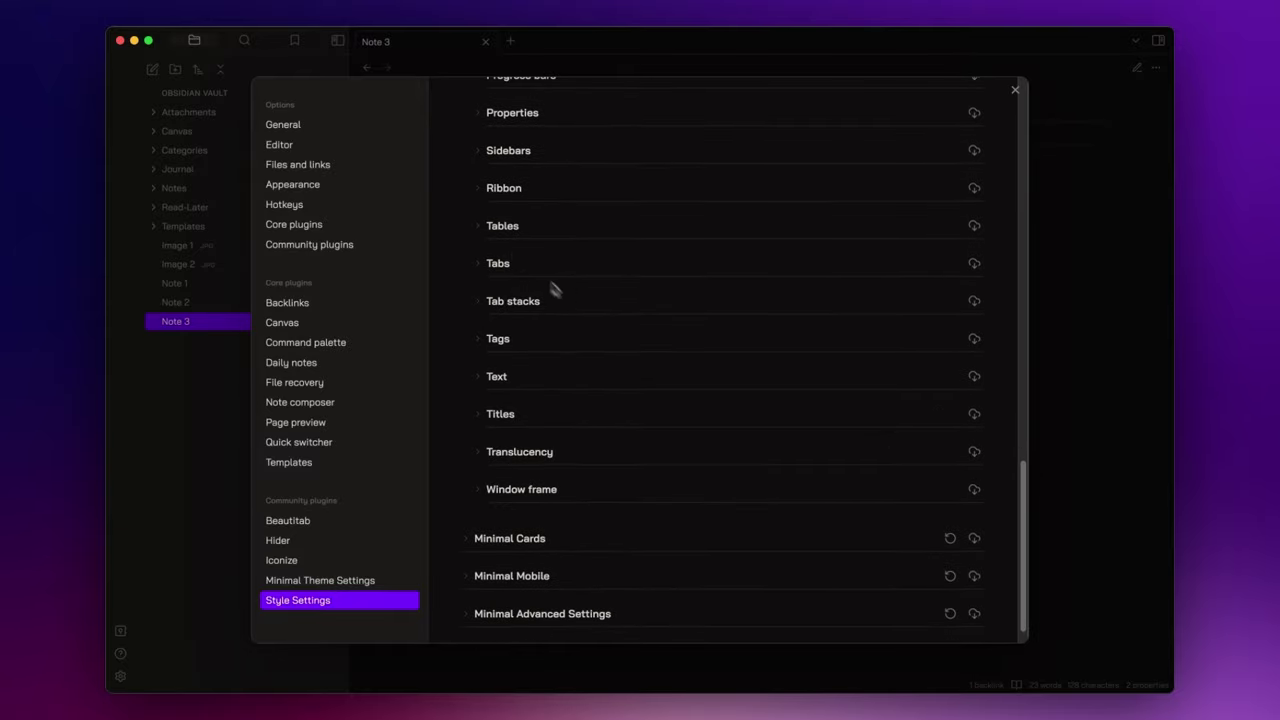
key("Escape")
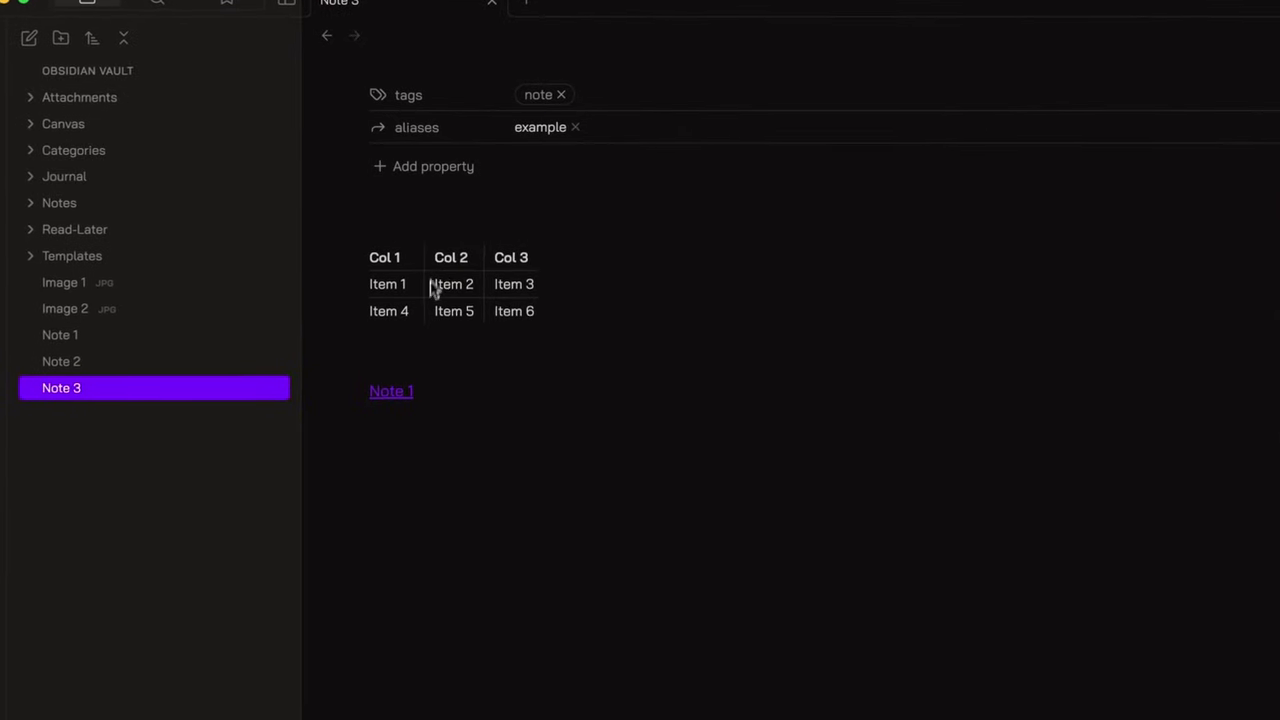
In Minimal's Tables style settings, enable row lines, column lines, cell lines and striped rows.
key("super+comma")
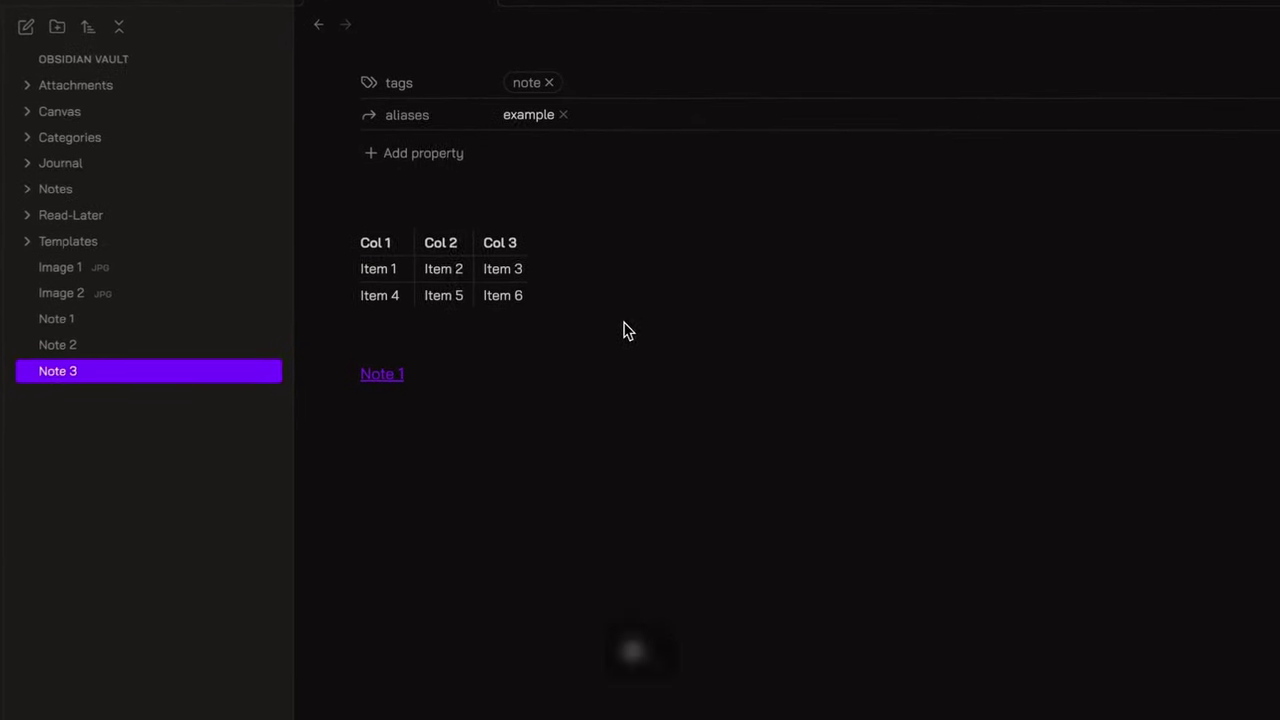
scroll(575, 235, "down", 3)
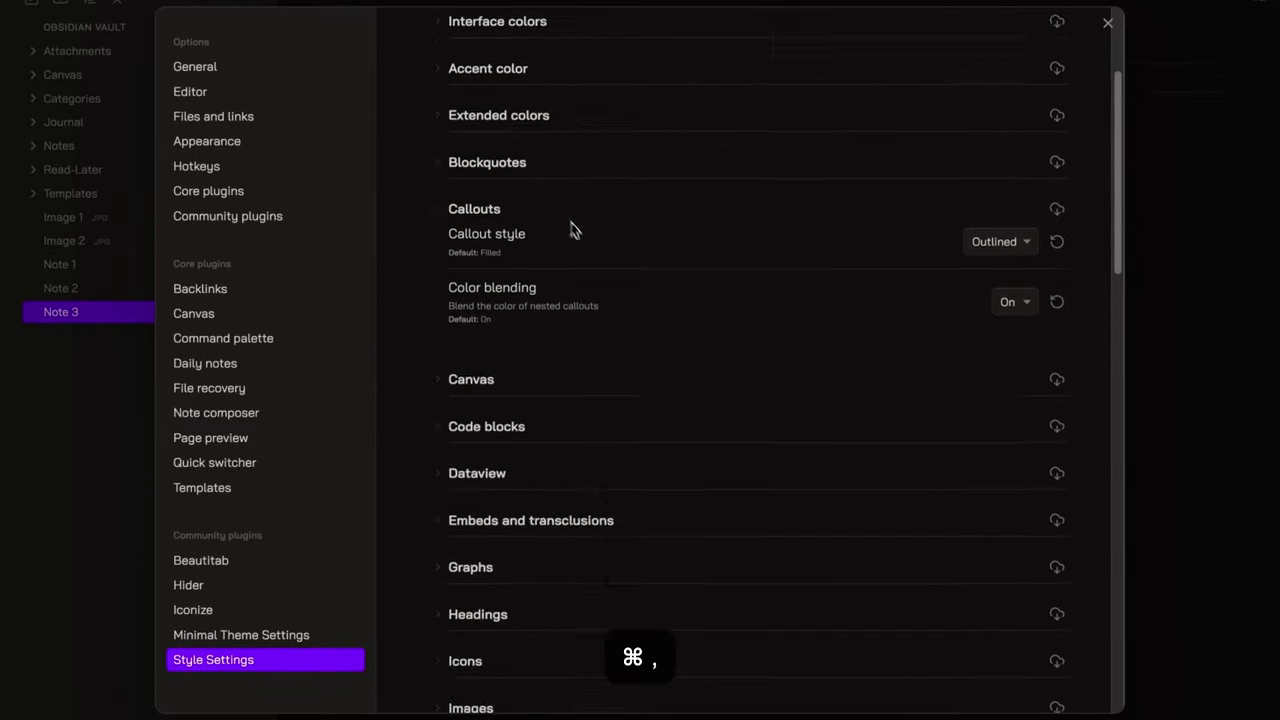
scroll(575, 235, "down", 10)
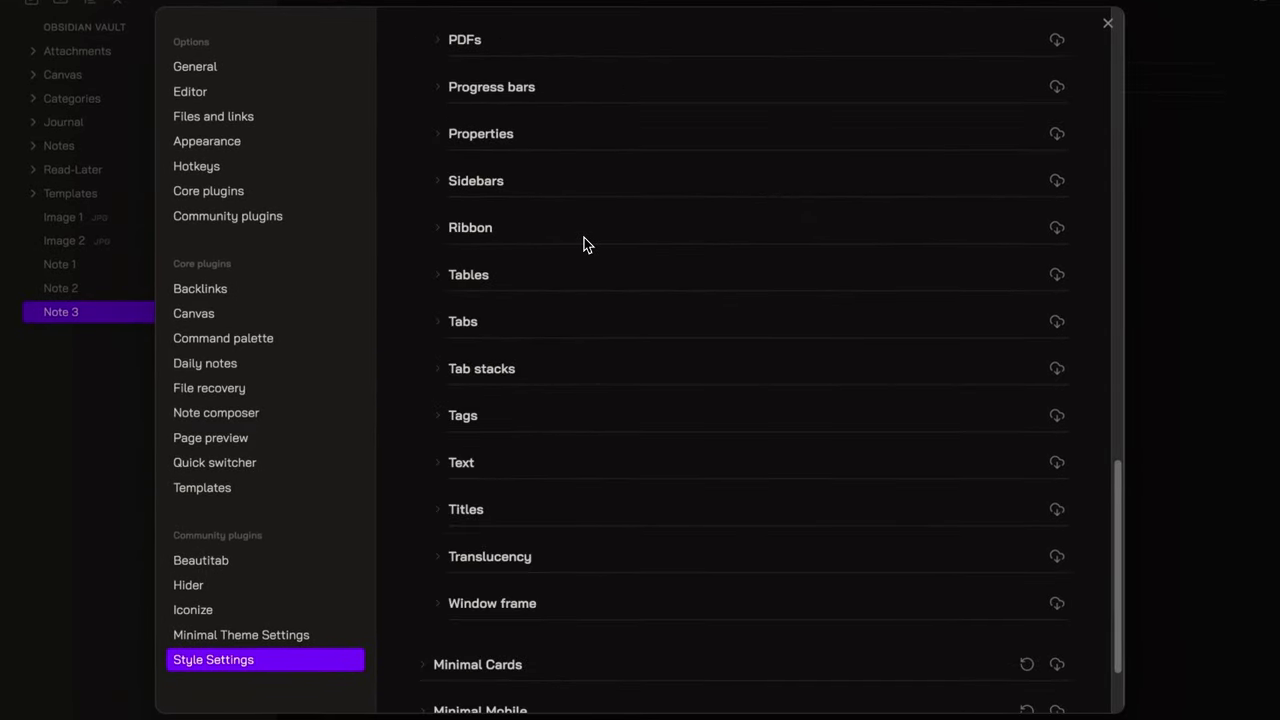
left_click(468, 274)
scroll(700, 370, "down", 5)
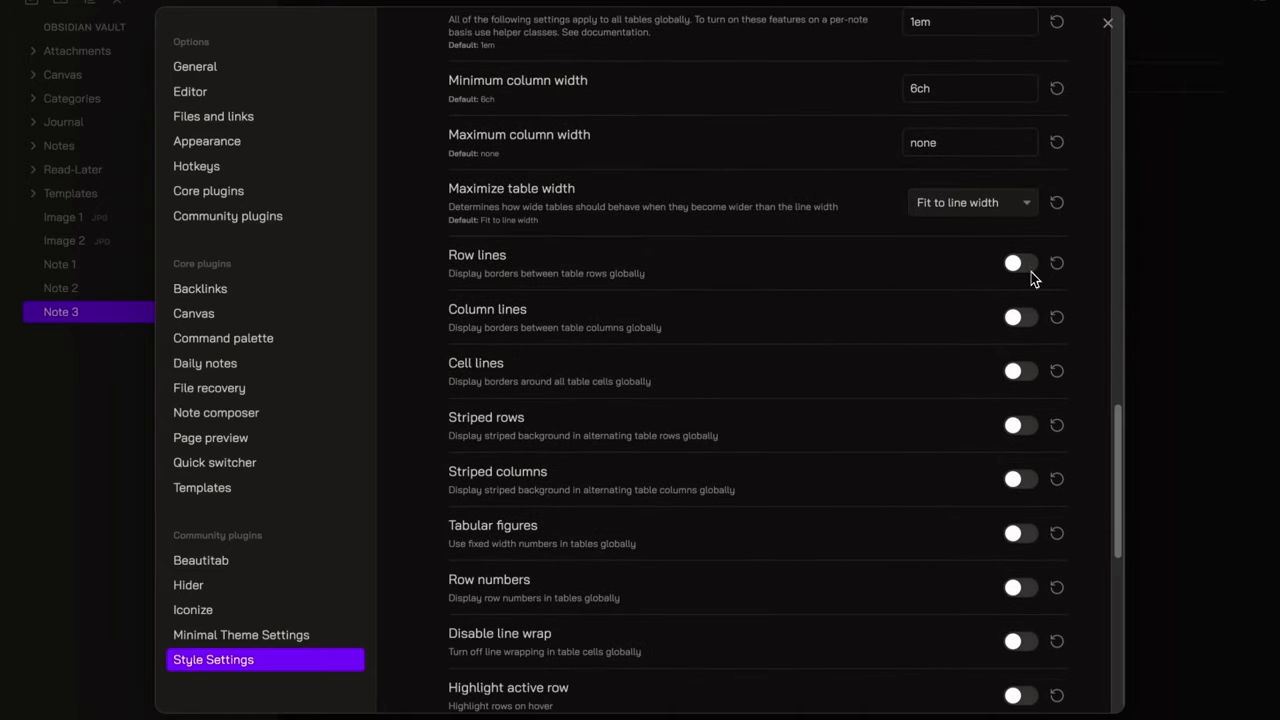
left_click(1030, 272)
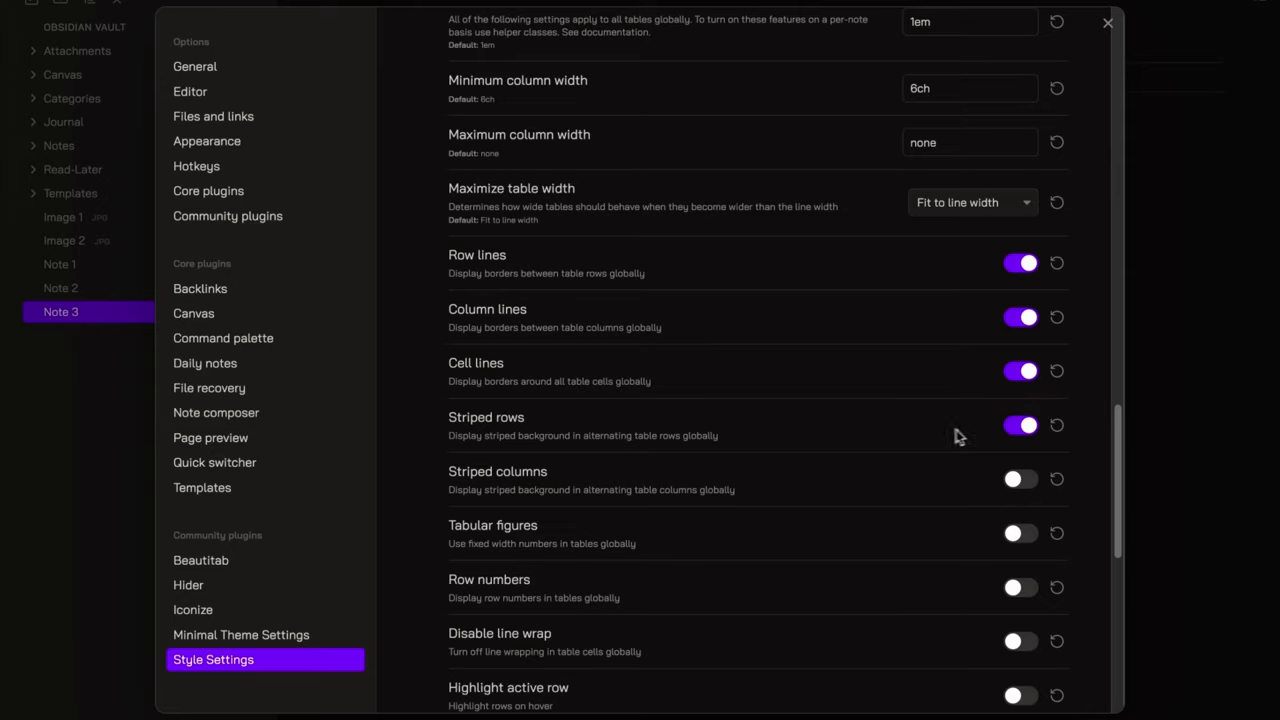
Disable line wrap in tables, enable highlighting of the active row, and return to Note 3.
scroll(948, 436, "down", 5)
left_click(1031, 398)
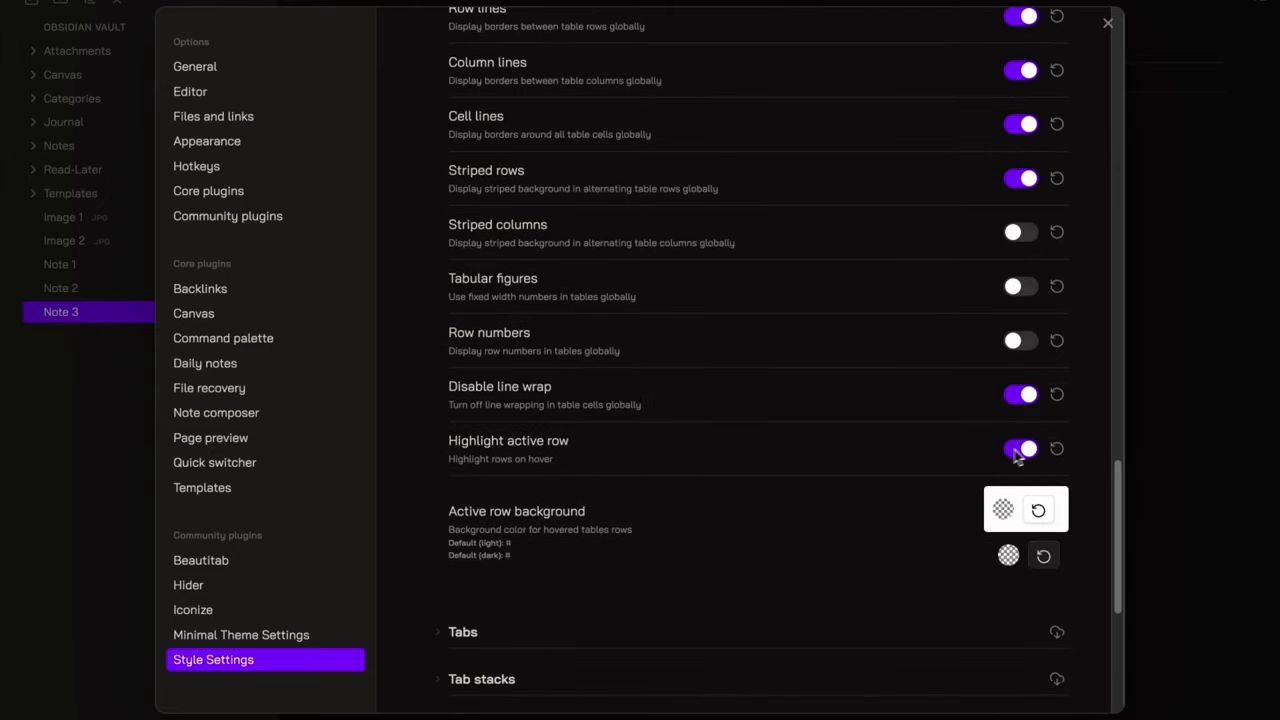
key("Escape")
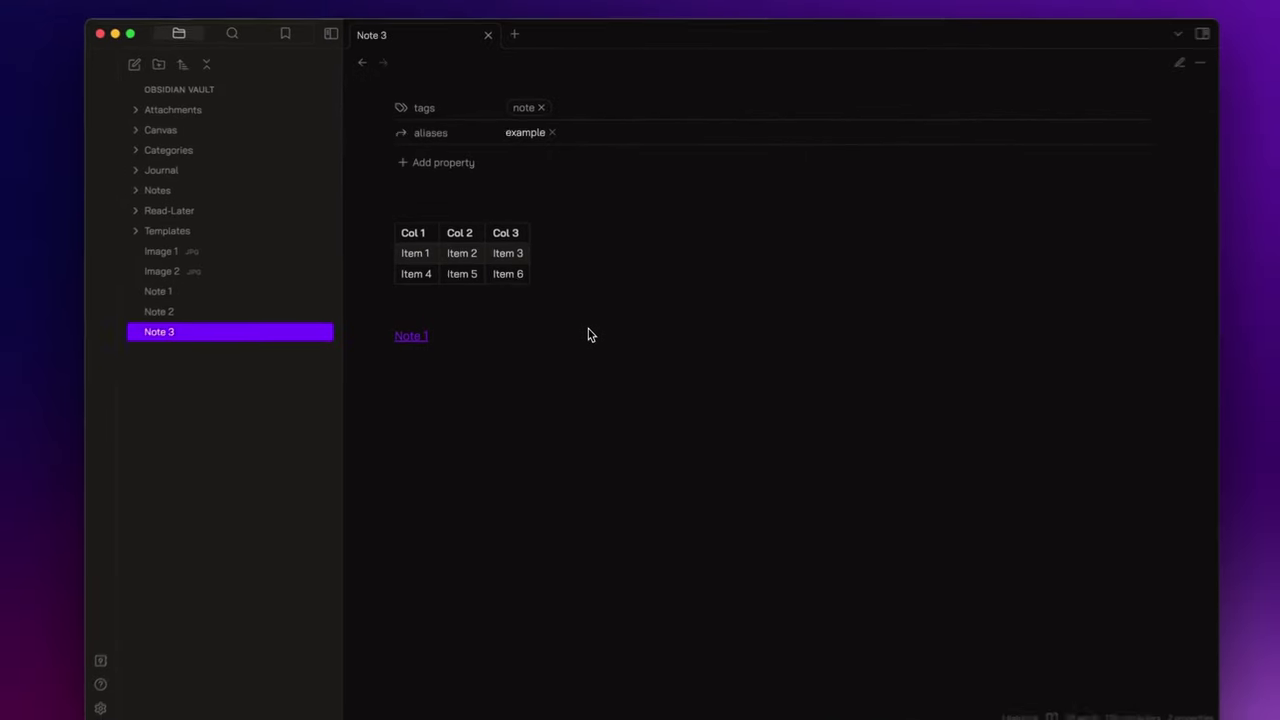
In Minimal's Tabs style settings, set the tab bar height to 45px and the tab style to Modern.
key("super+comma")
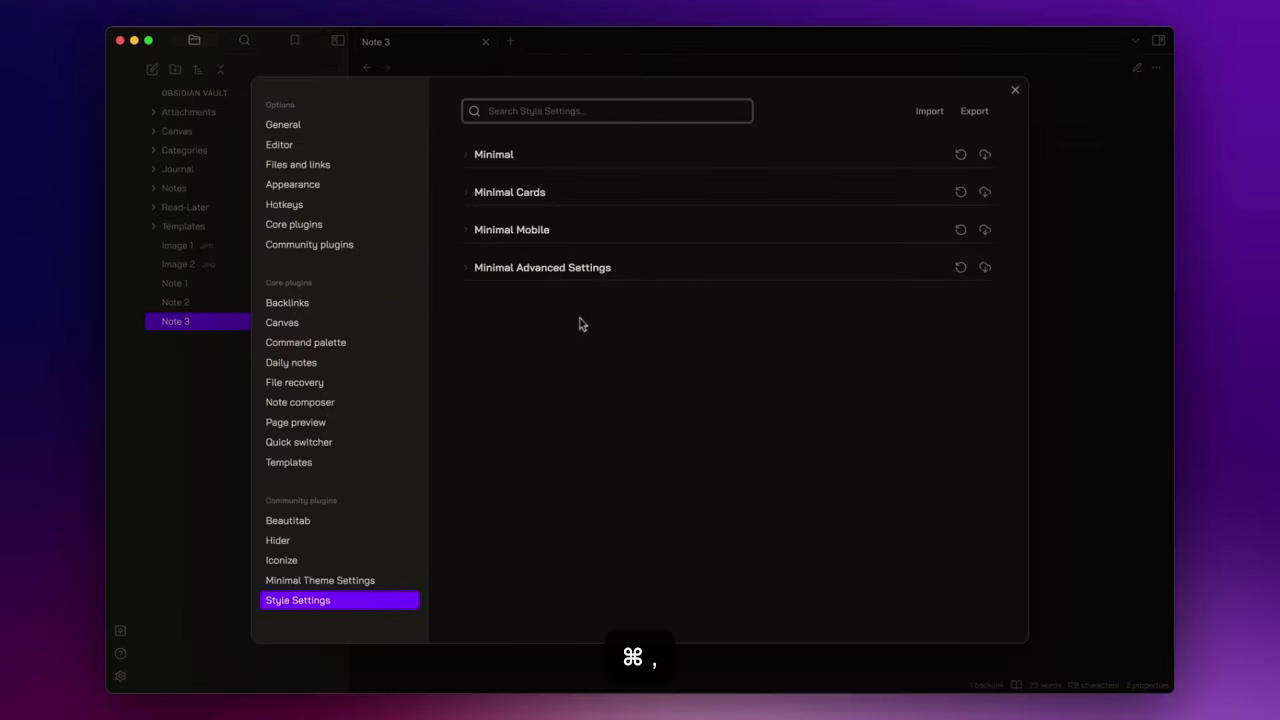
left_click(503, 155)
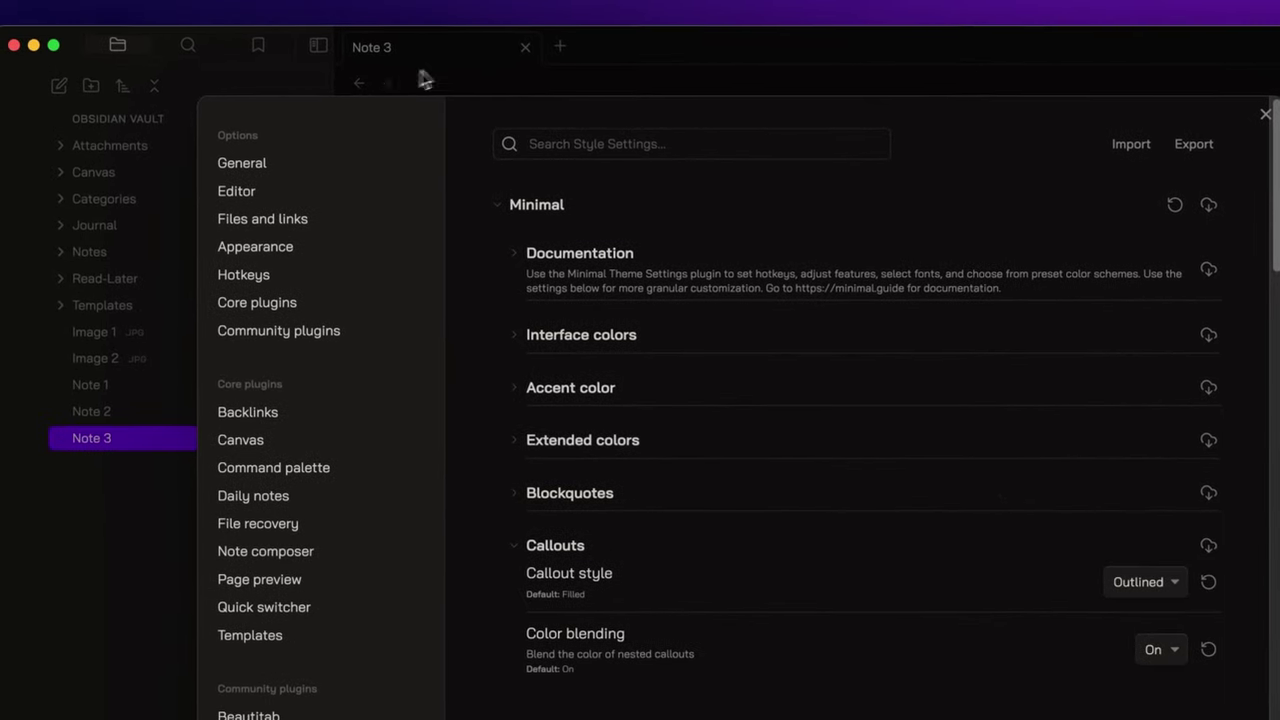
scroll(617, 358, "down", 15)
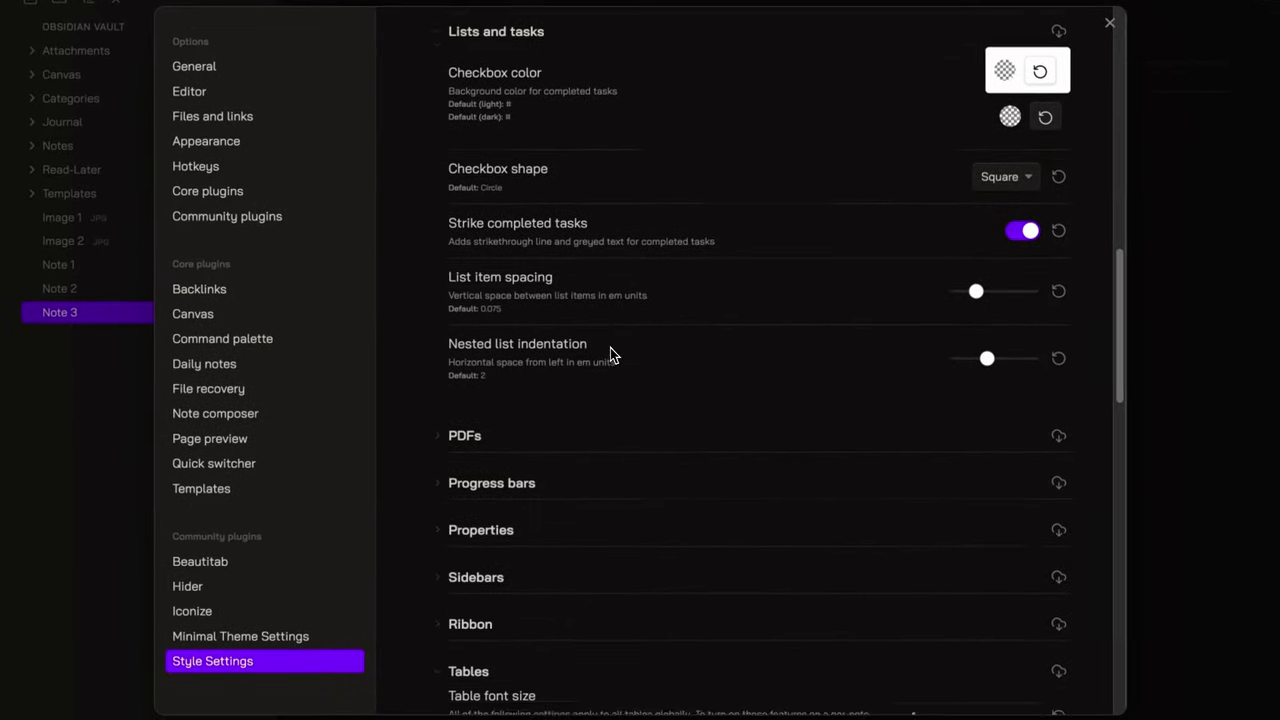
scroll(610, 347, "down", 10)
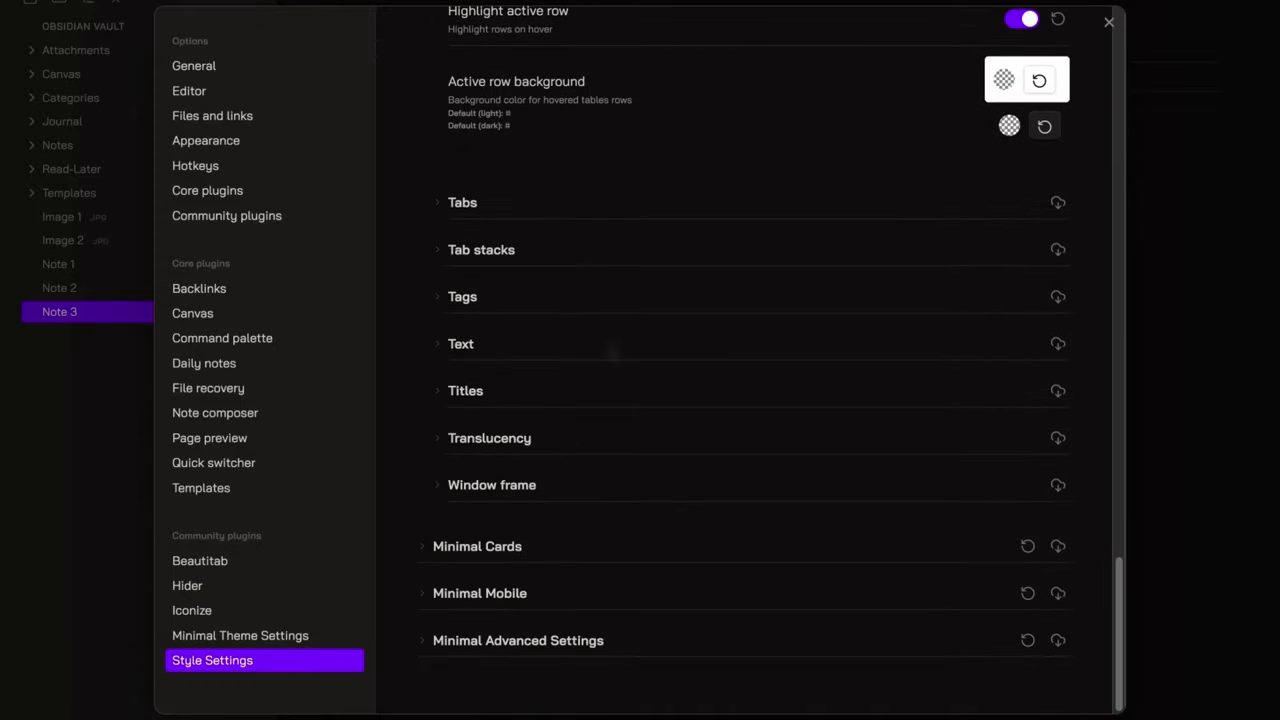
left_click(475, 205)
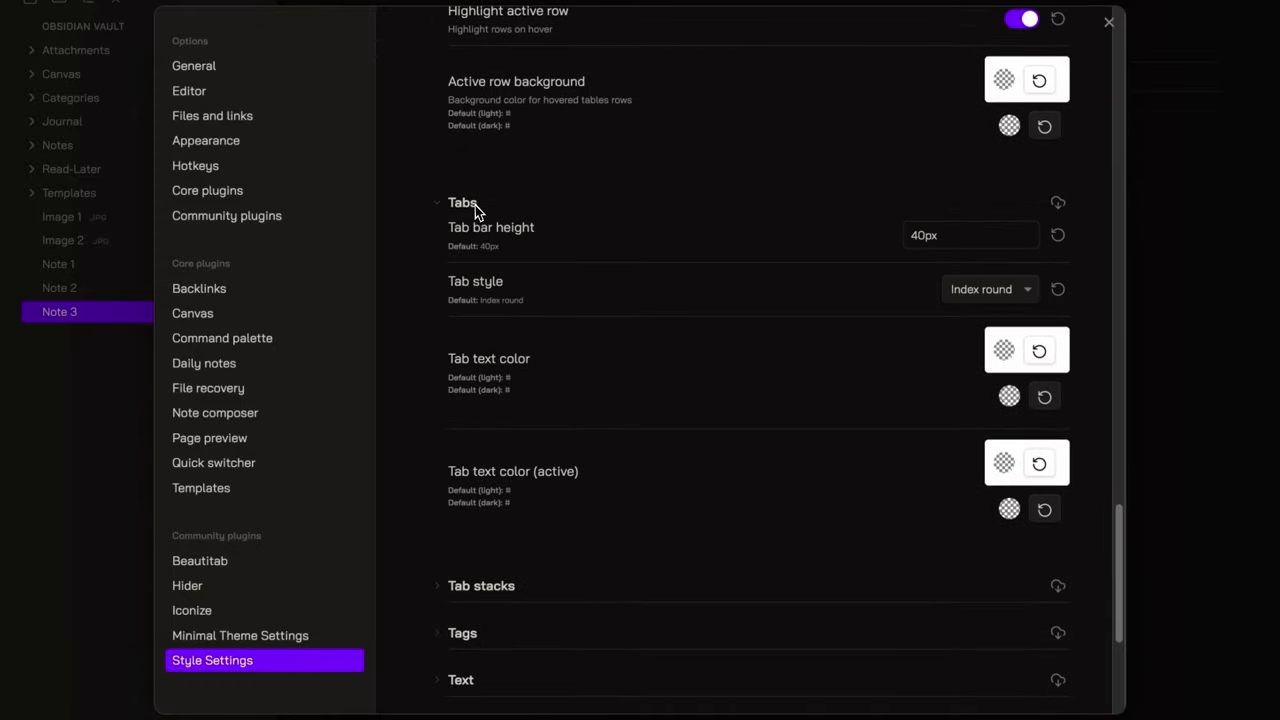
left_click(927, 235)
key("BackSpace")
type("5")
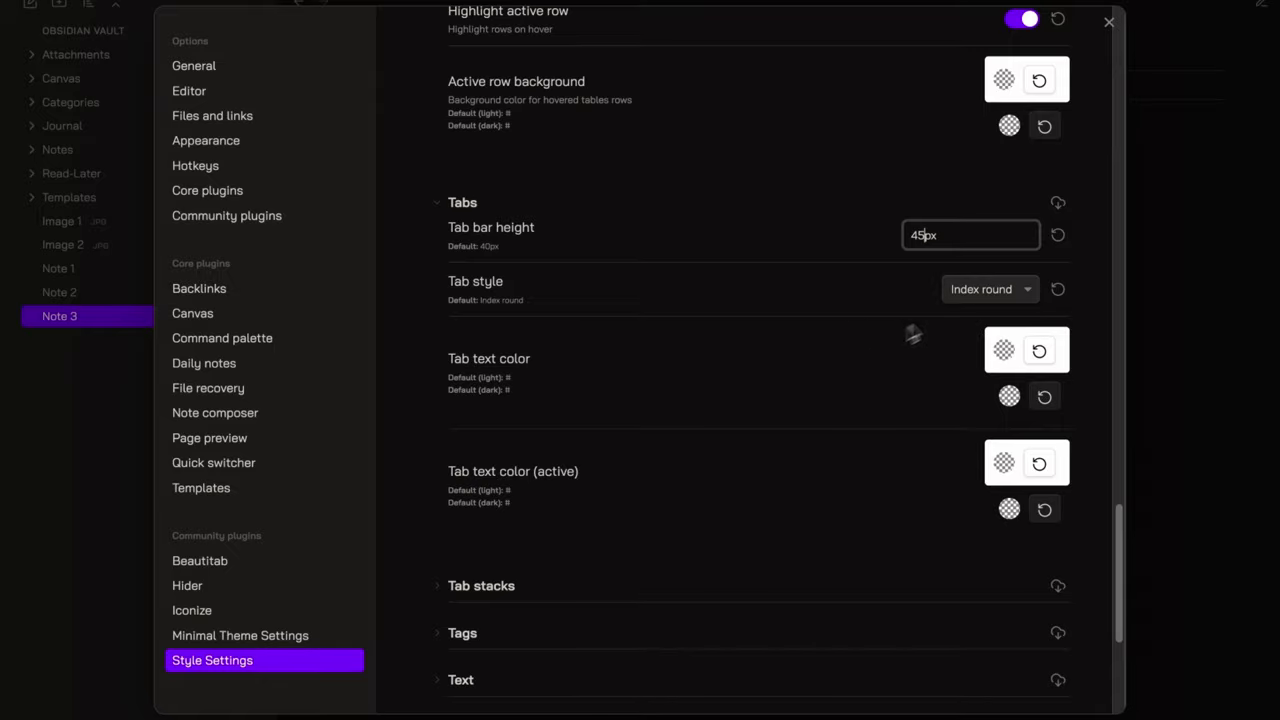
left_click(990, 289)
left_click(1004, 330)
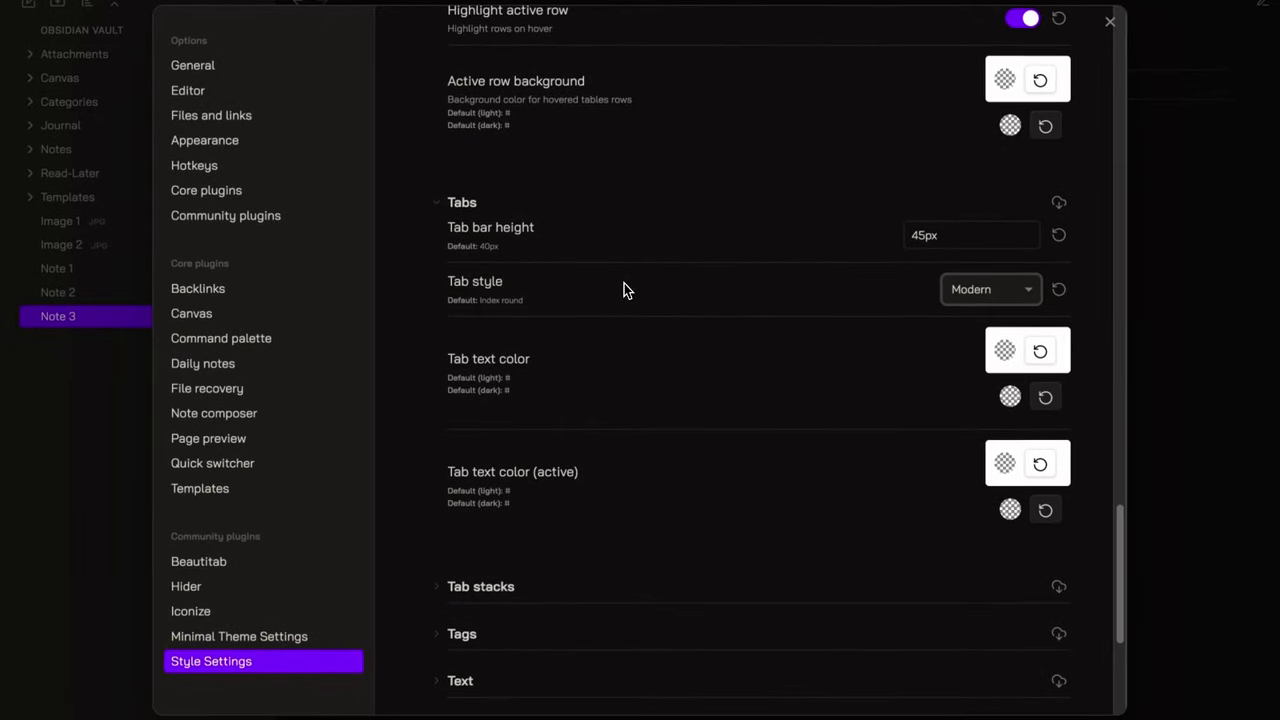
In the Tags style settings, set the tag shape to Rounded.
scroll(624, 288, "down", 4)
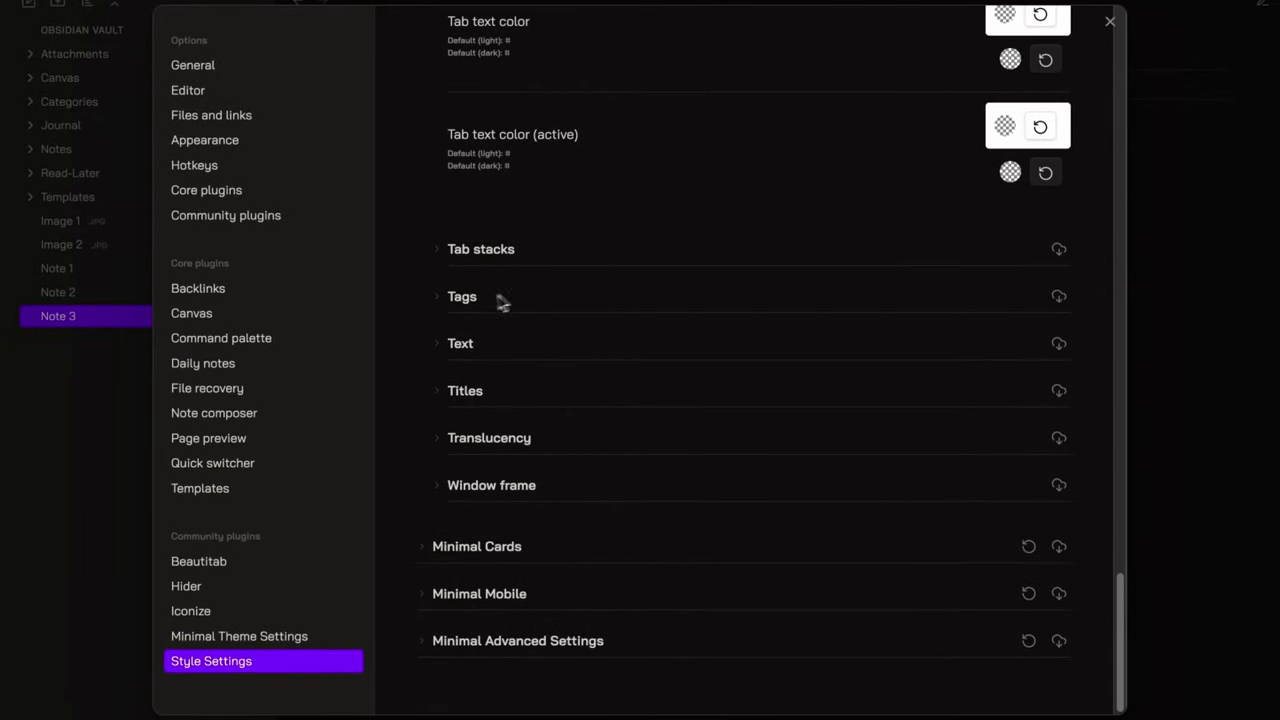
left_click(500, 300)
left_click(1005, 384)
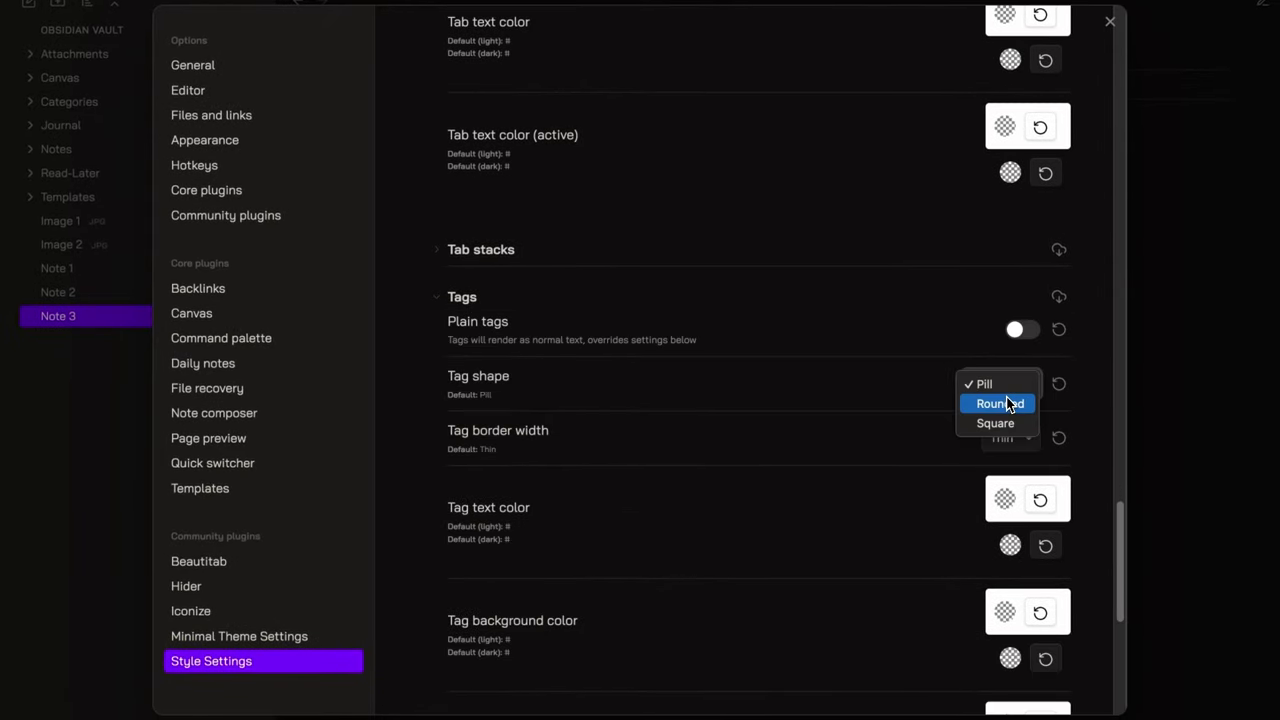
left_click(992, 405)
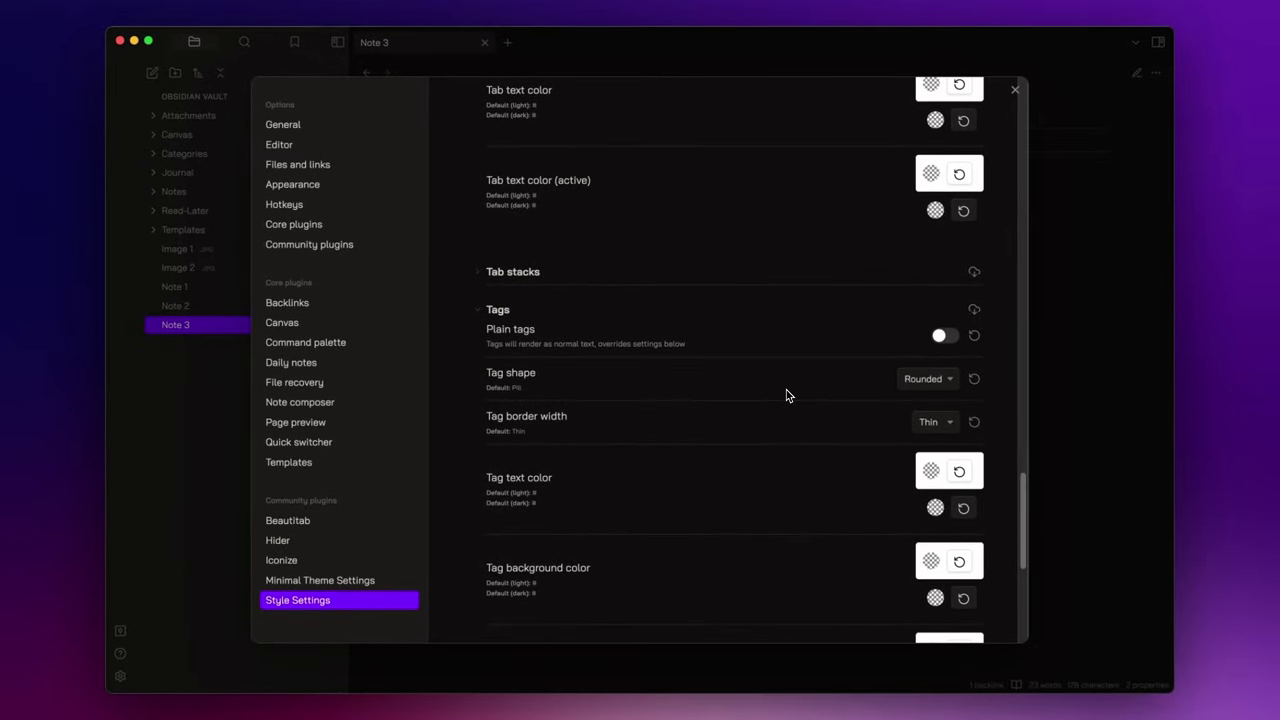
In the Hider settings, hide scroll bars and hide properties in Reading view.
left_click(300, 543)
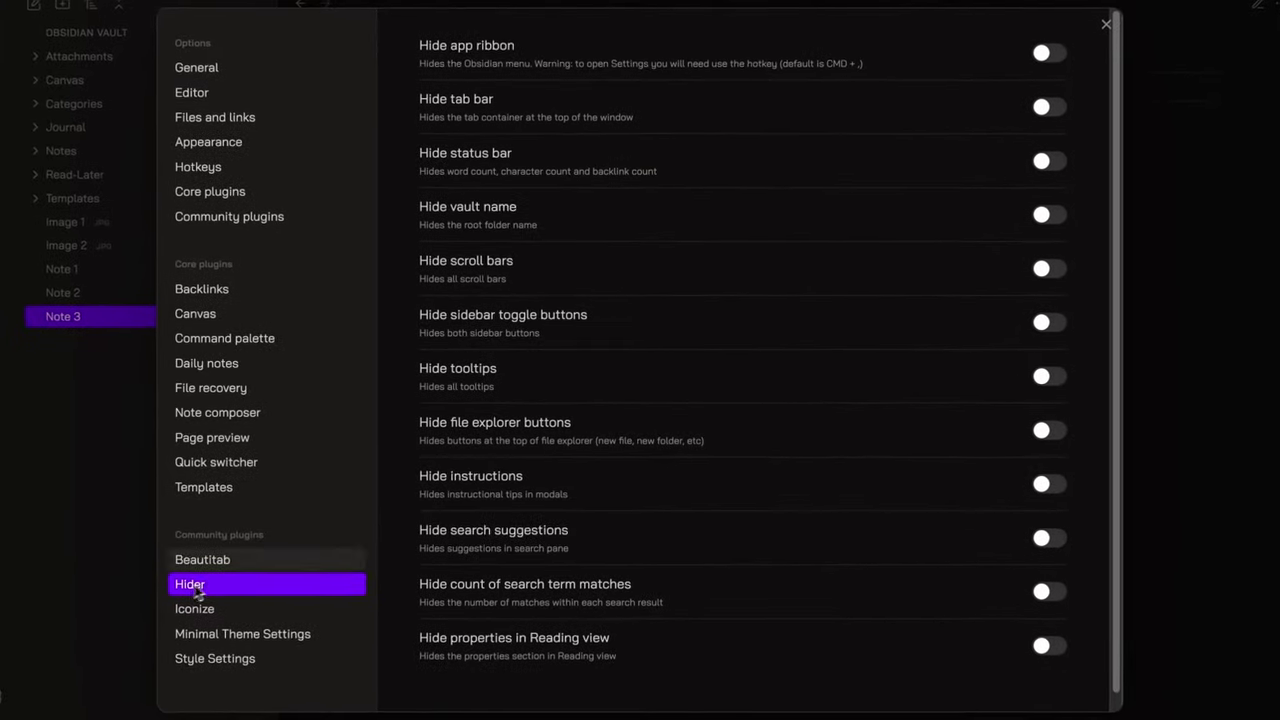
scroll(786, 271, "down", 1)
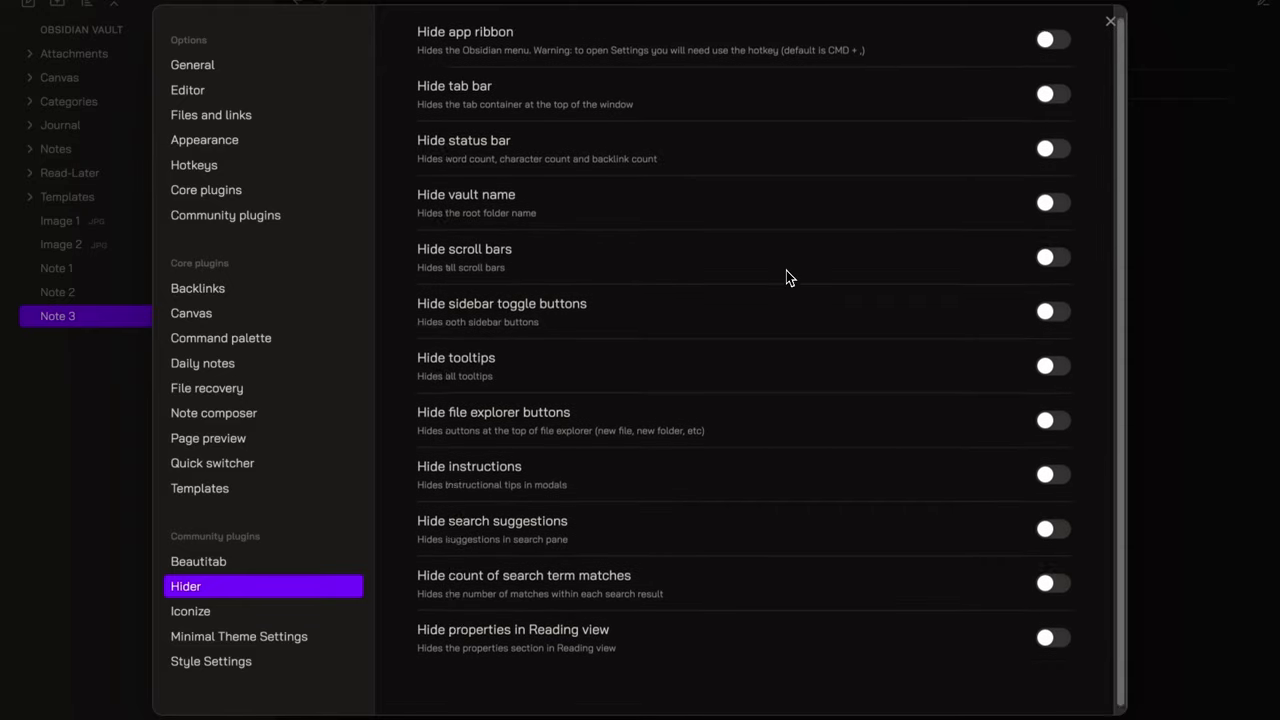
scroll(786, 270, "down", 1)
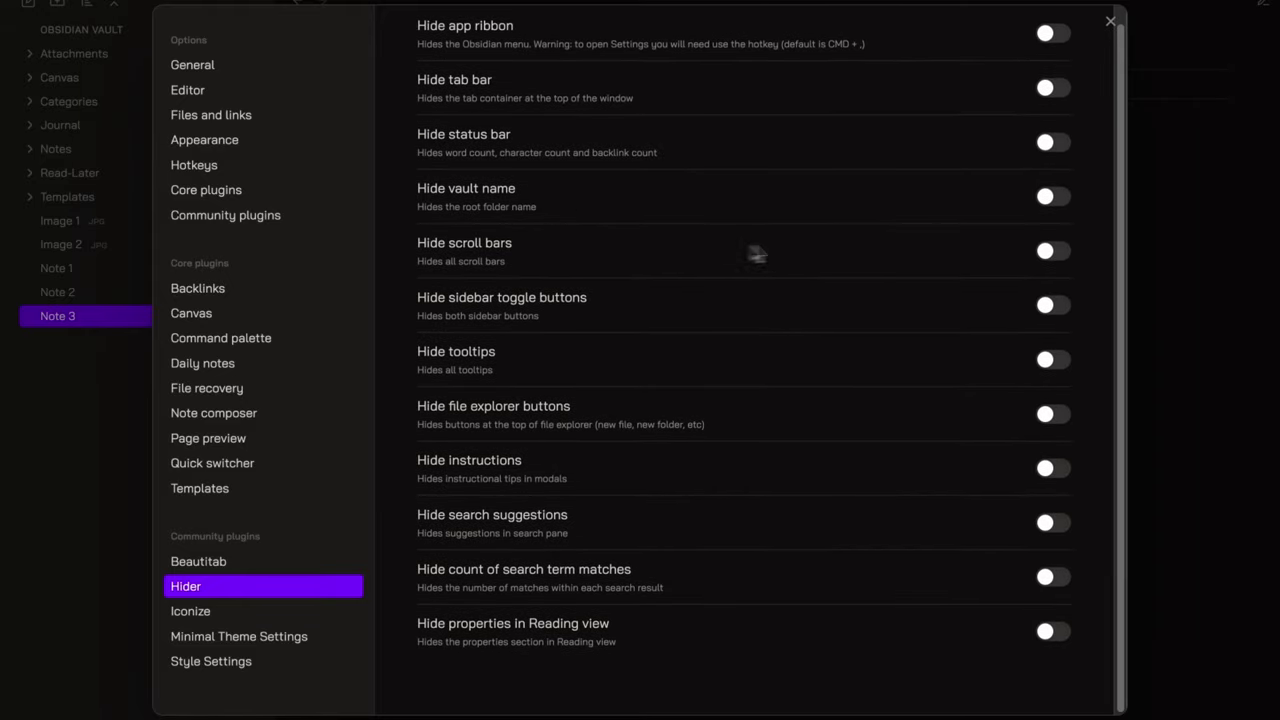
left_click(1063, 253)
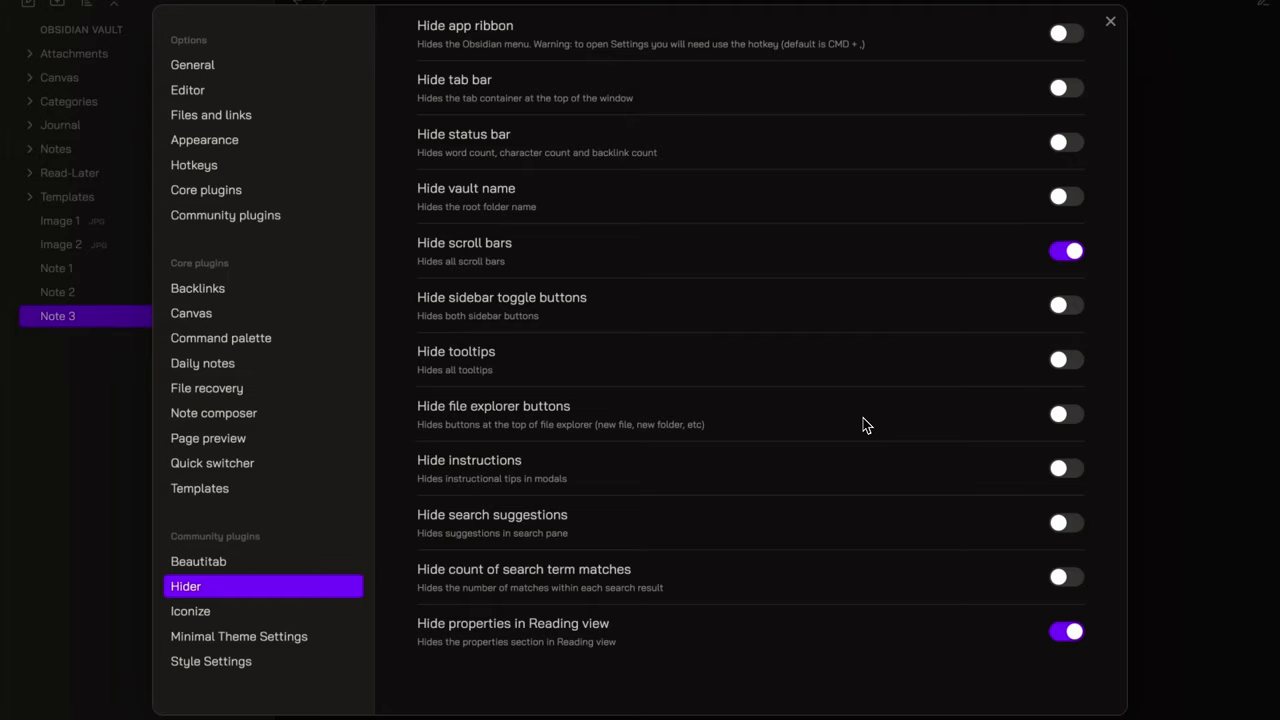
Review the Iconize plugin settings and look up the accent color's HEX code in Appearance.
left_click(264, 614)
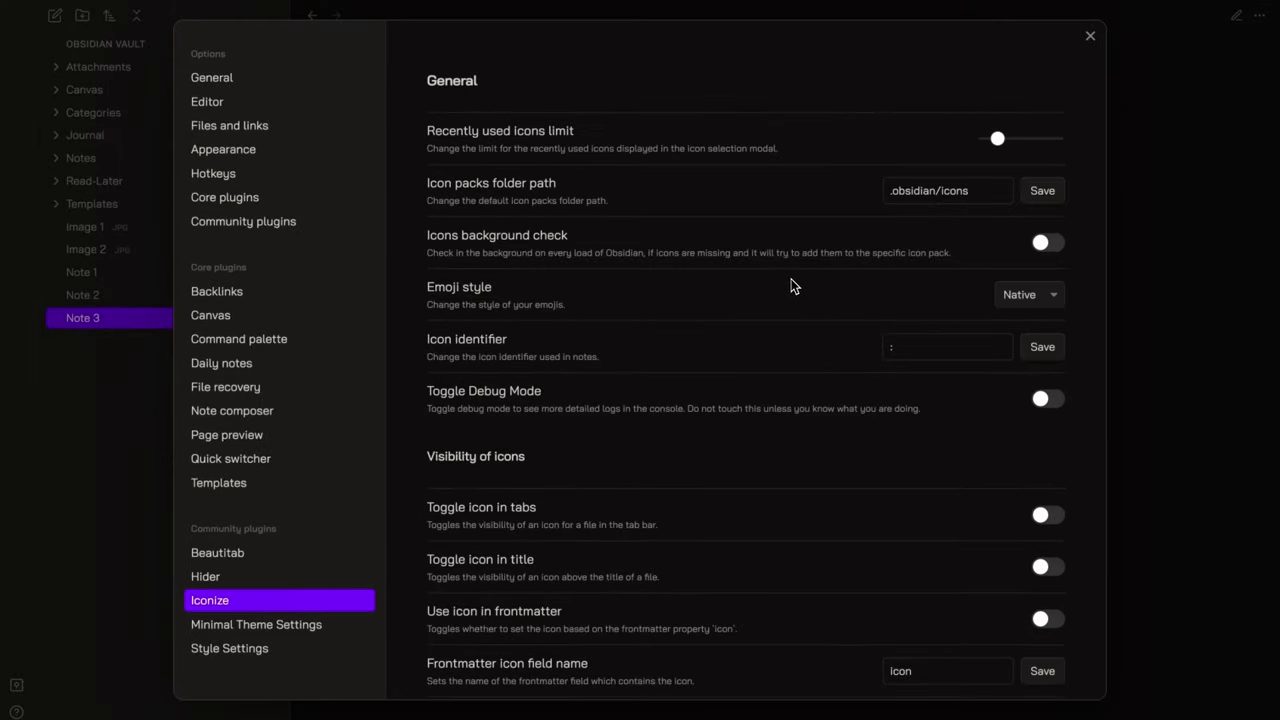
scroll(790, 287, "down", 5)
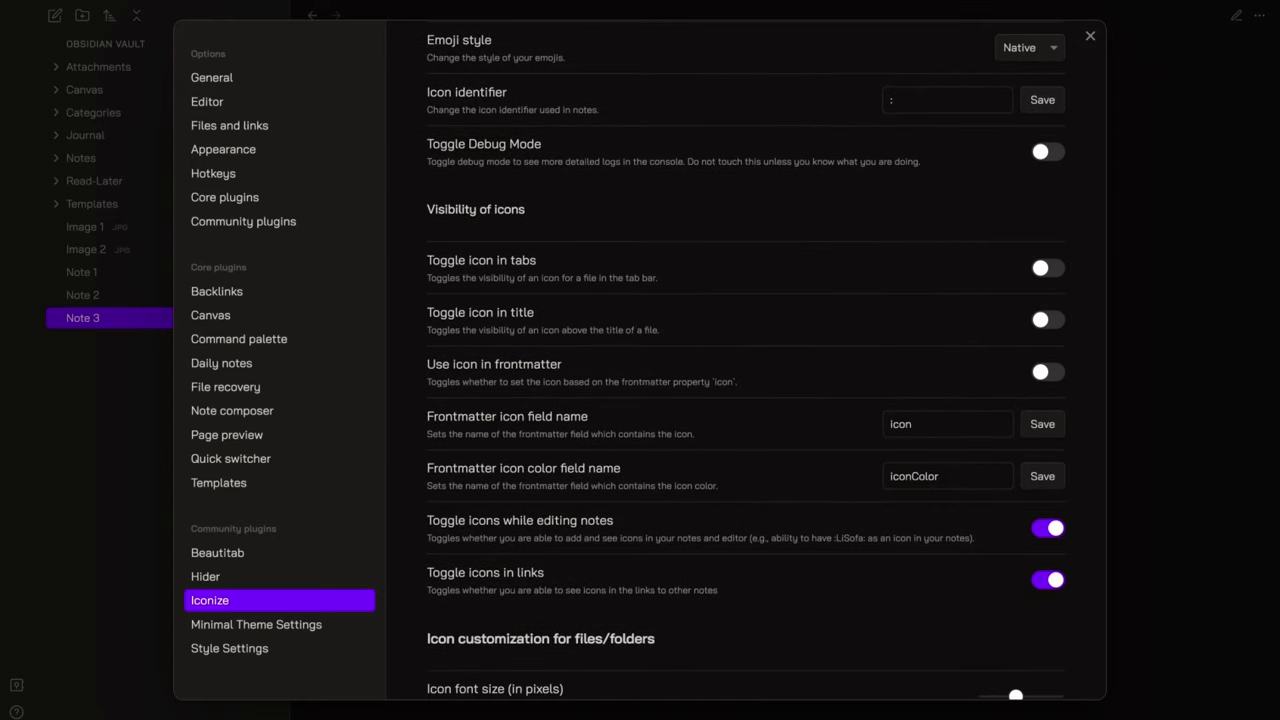
scroll(746, 380, "down", 3)
scroll(746, 360, "down", 5)
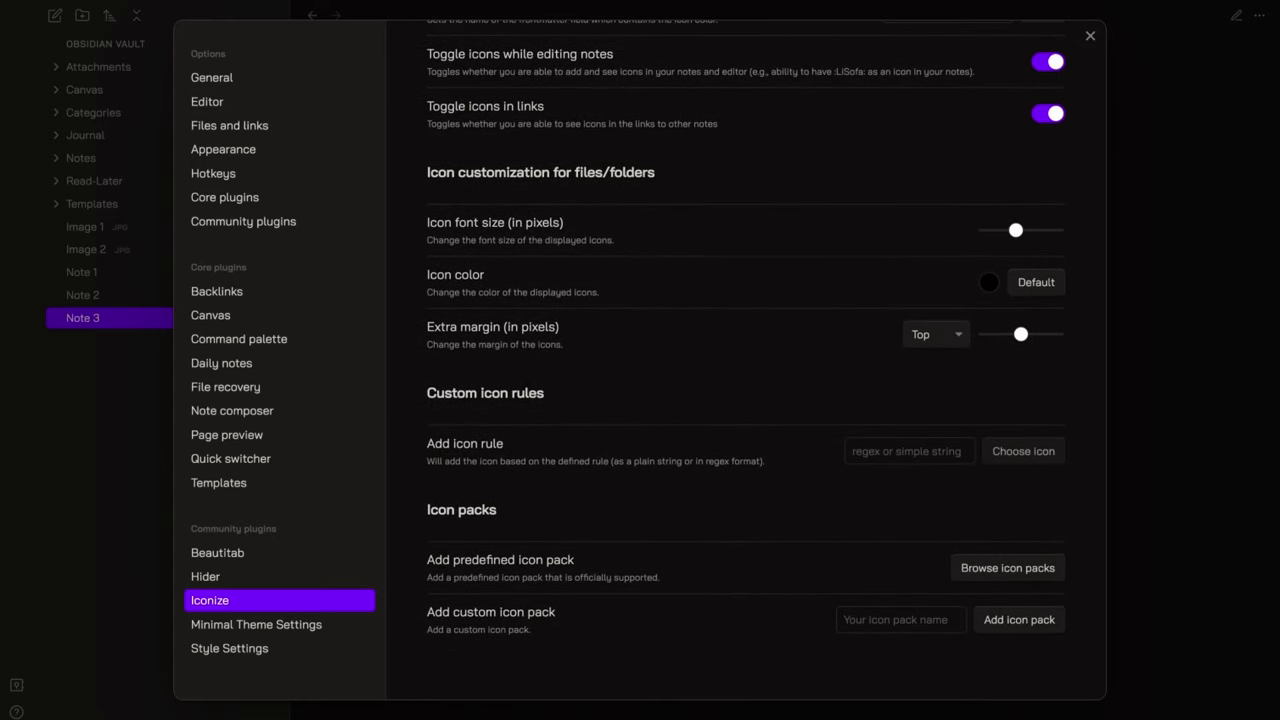
scroll(607, 287, "up", 2)
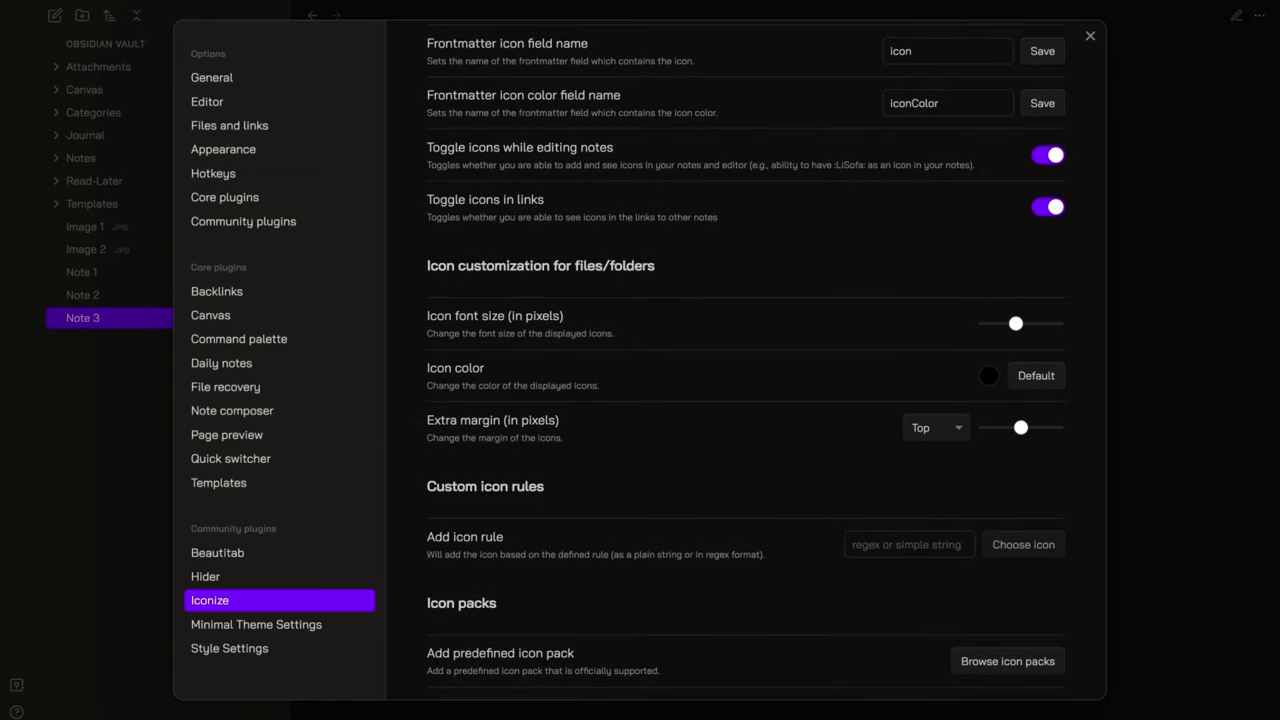
left_click(275, 152)
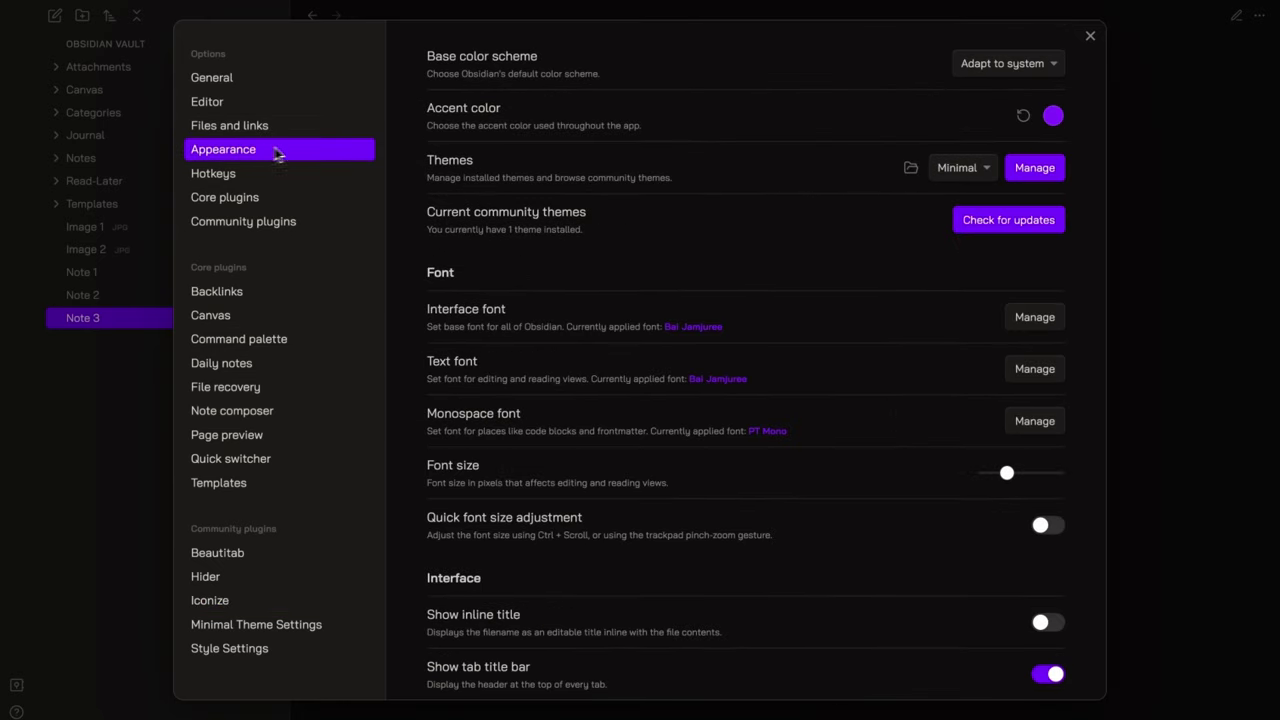
left_click(1053, 116)
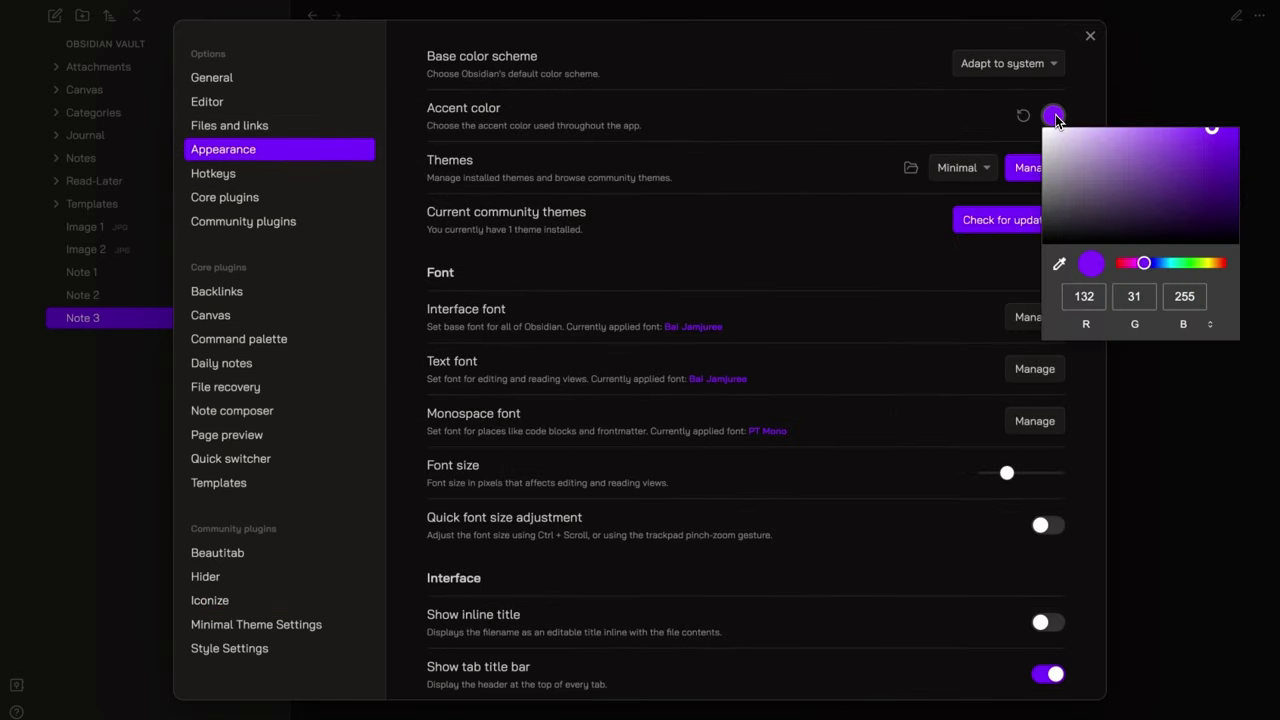
left_click(1214, 325)
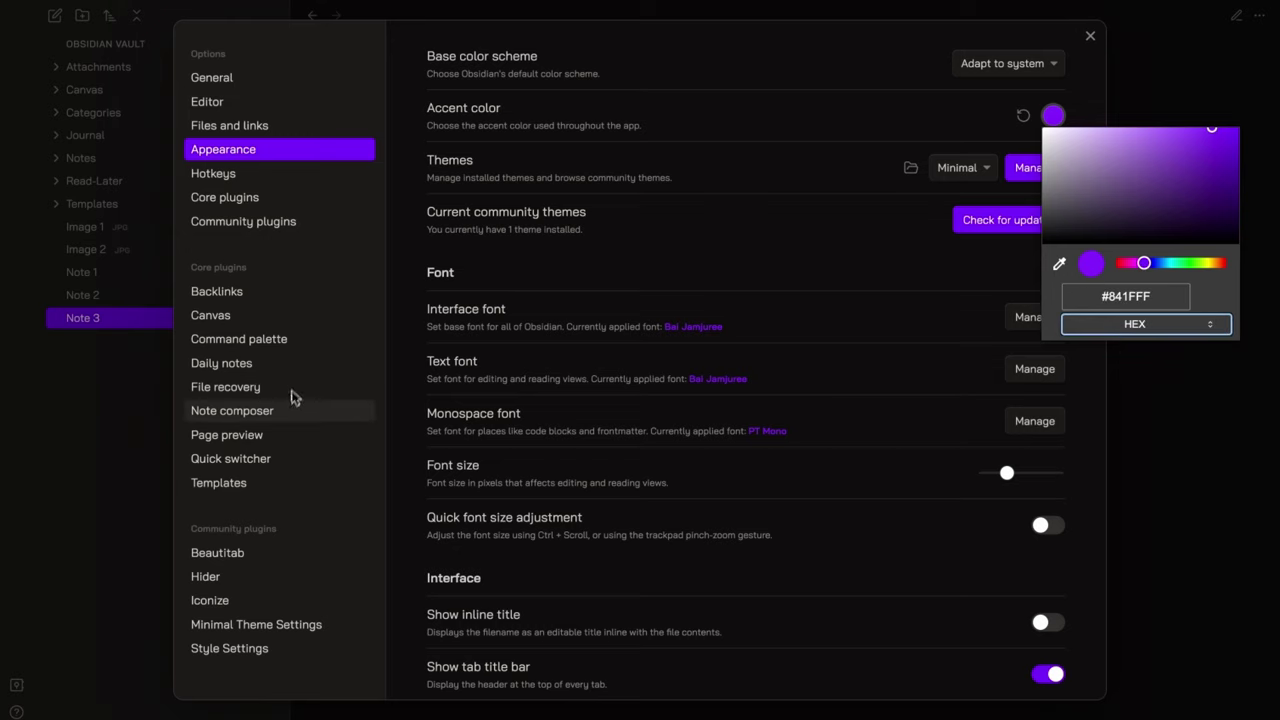
In the Iconize settings, set the icon color for files and folders to HEX #841FFF.
left_click(250, 601)
scroll(857, 405, "down", 7)
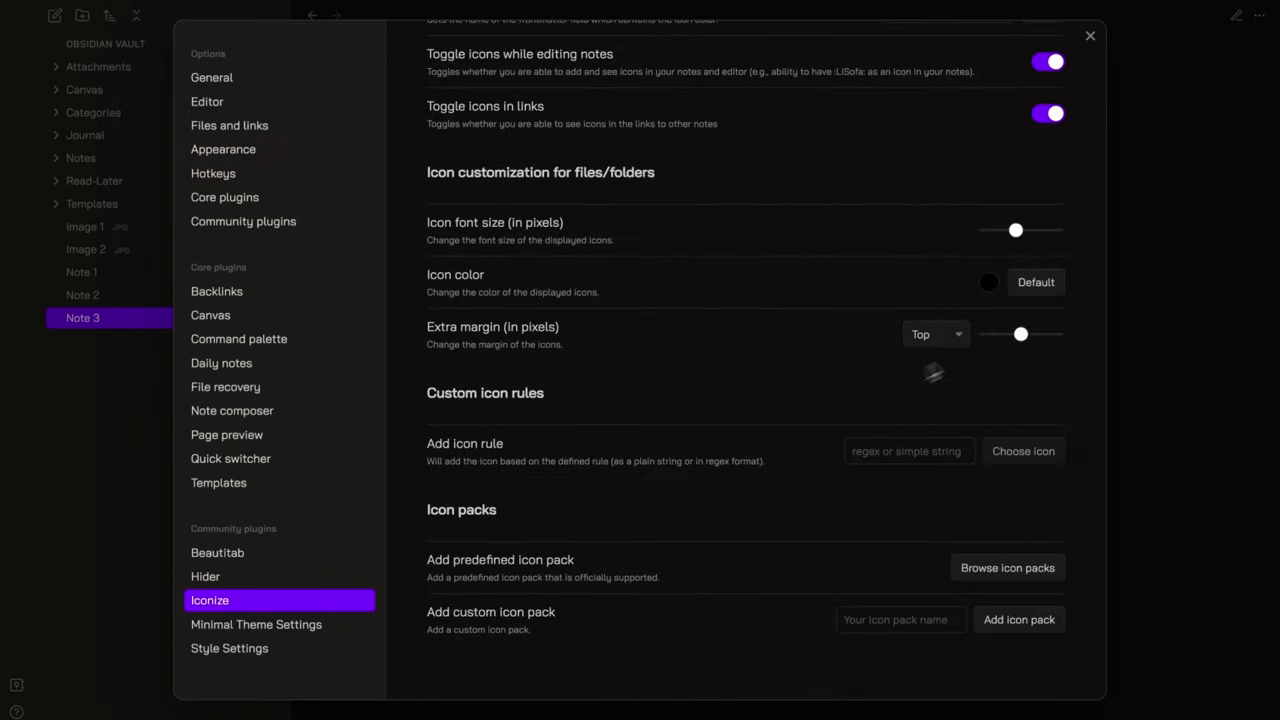
left_click(989, 284)
left_click(1146, 491)
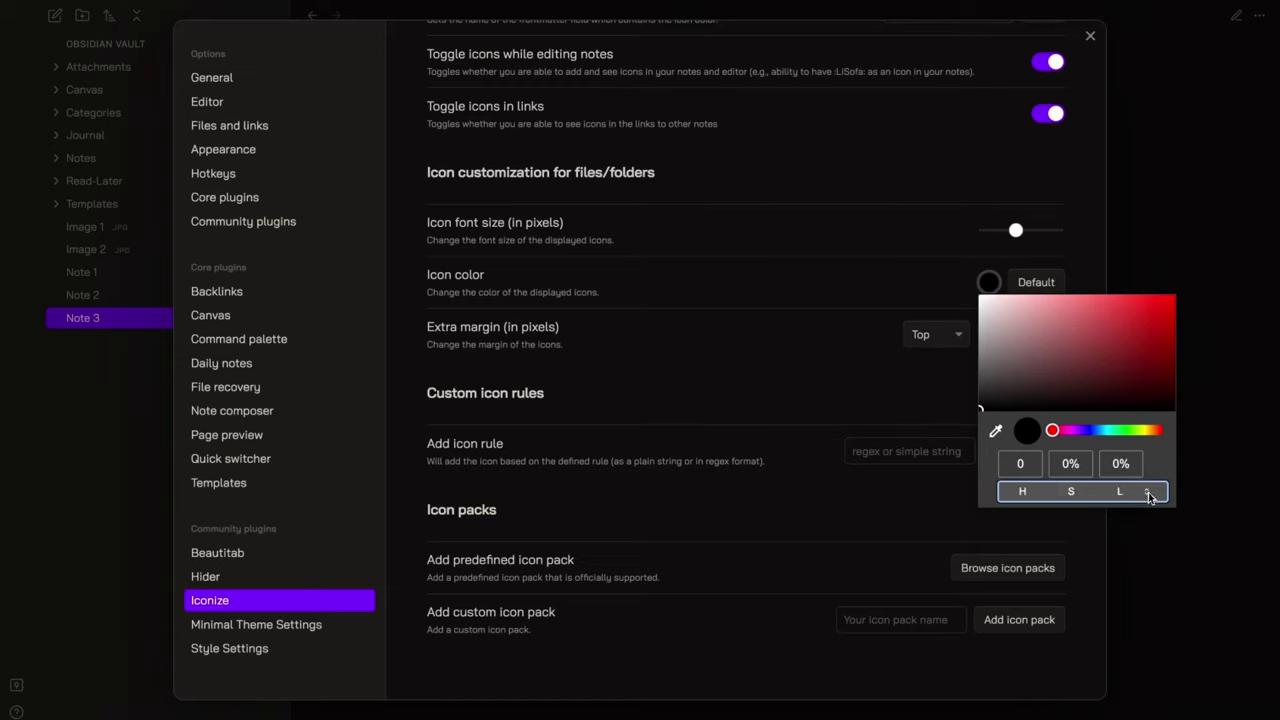
left_click(1147, 491)
left_click(1107, 470)
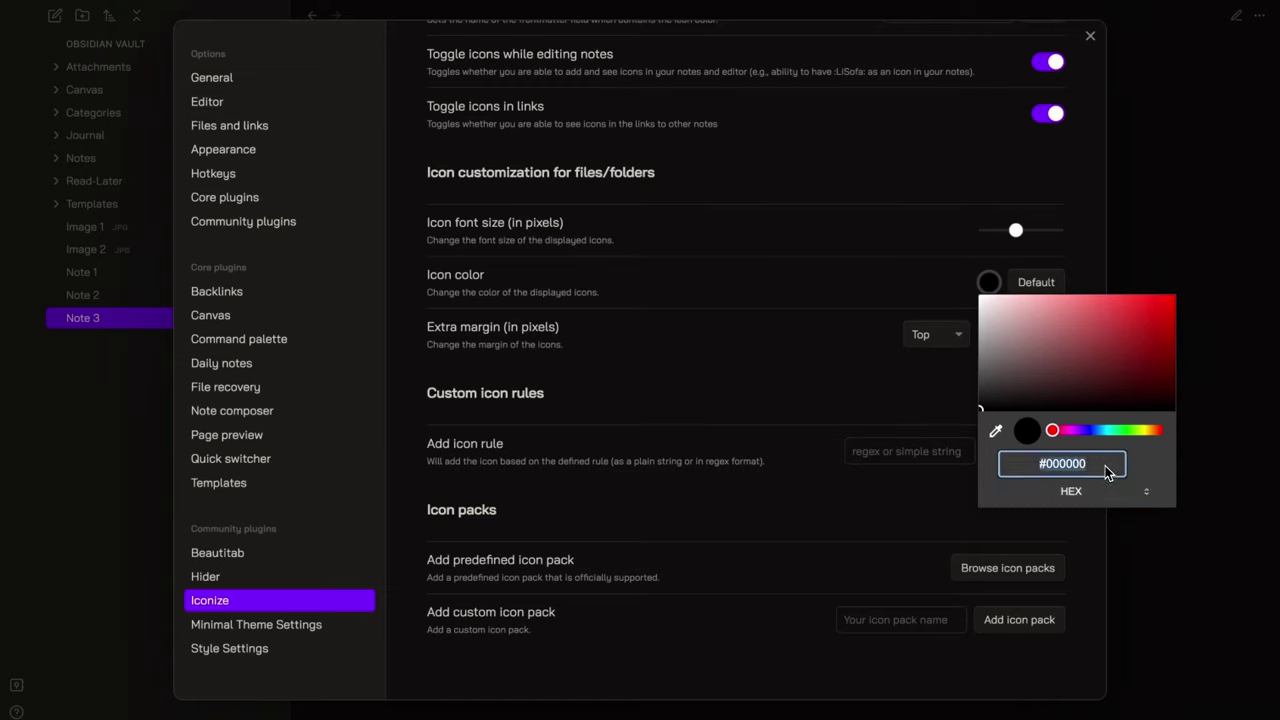
key("BackSpace")
key("BackSpace")
key("BackSpace")
key("BackSpace")
key("BackSpace")
key("BackSpace")
type("841FFF")
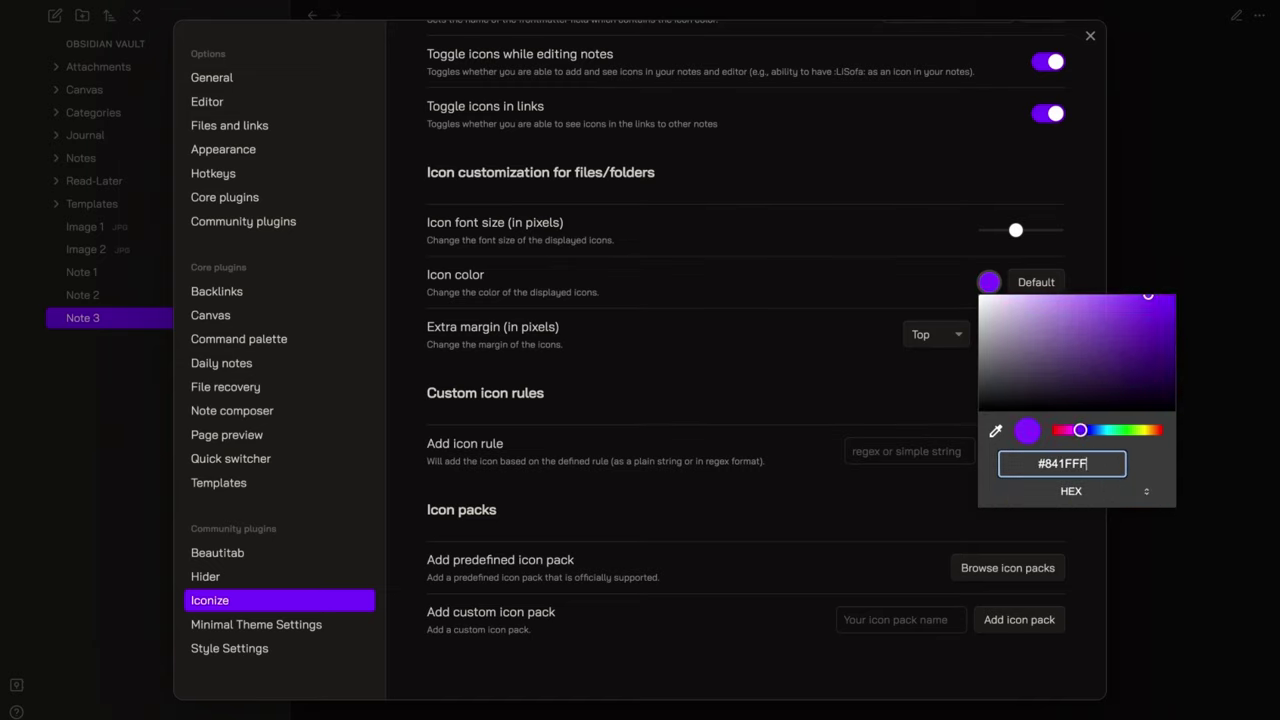
left_click(890, 416)
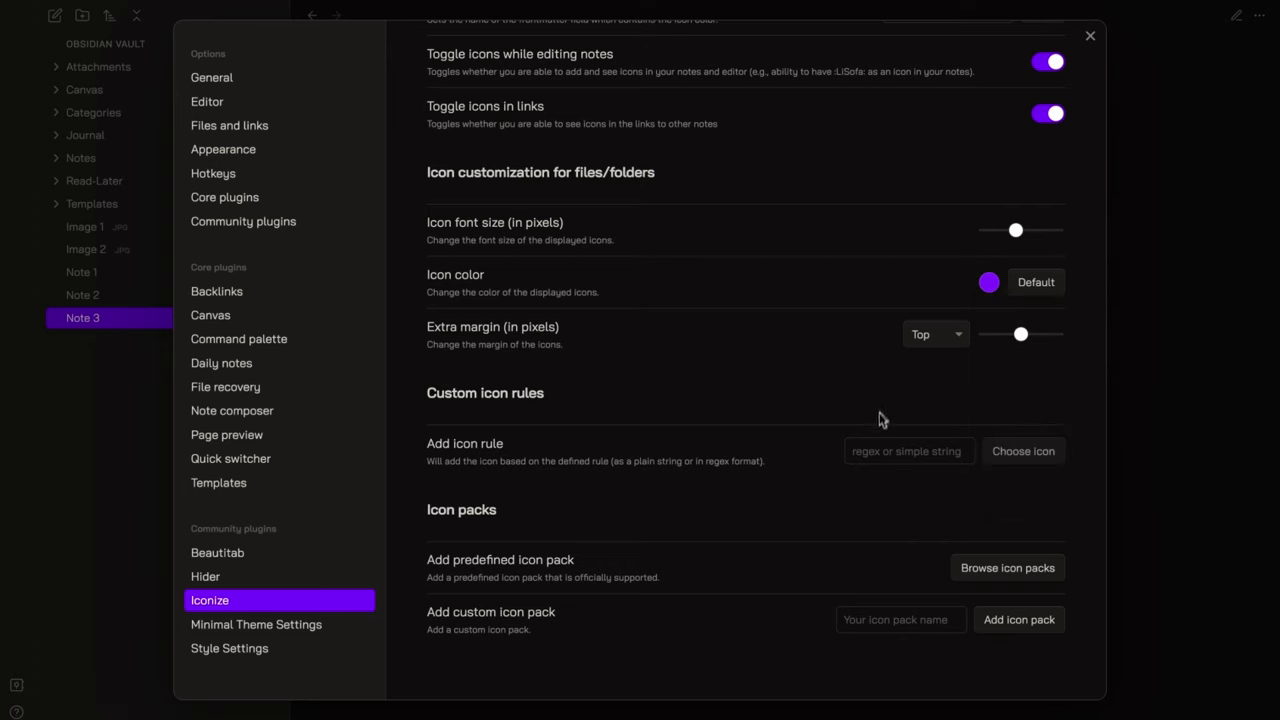
Add the predefined Simple Icons (Si) and Tabler Icons (Ti) packs to Iconize, and close the settings.
left_click(987, 570)
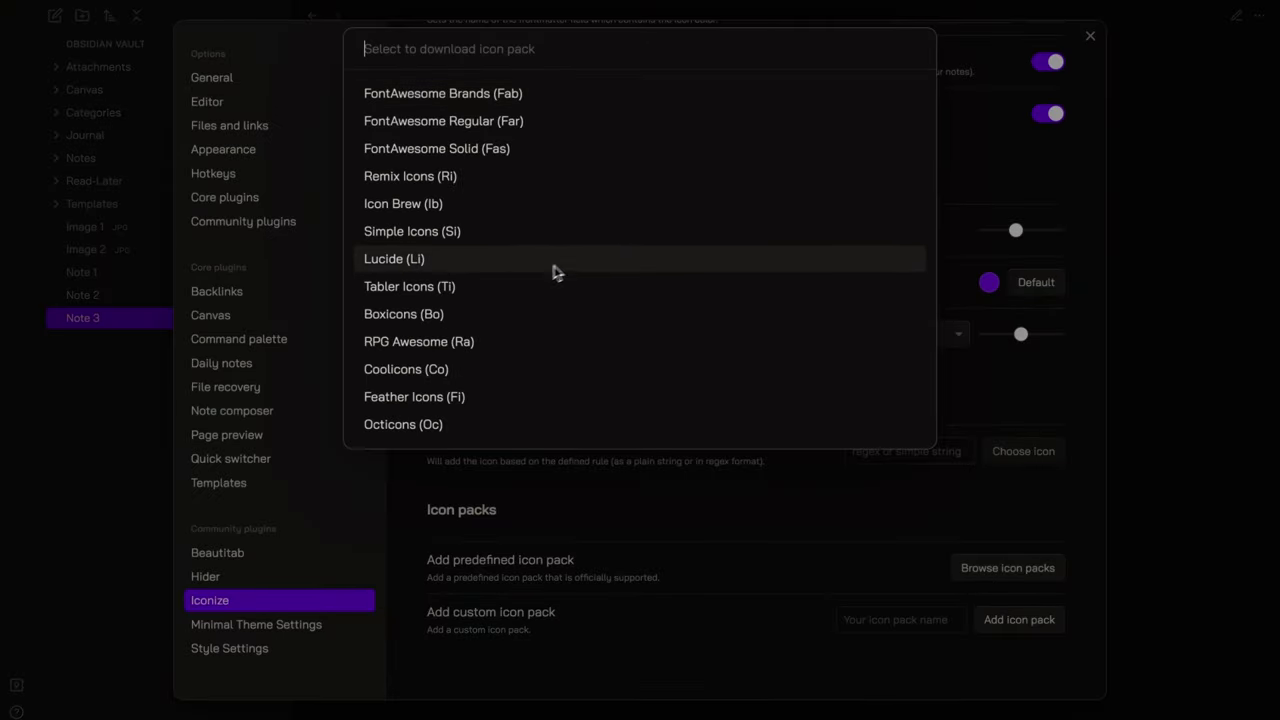
left_click(580, 236)
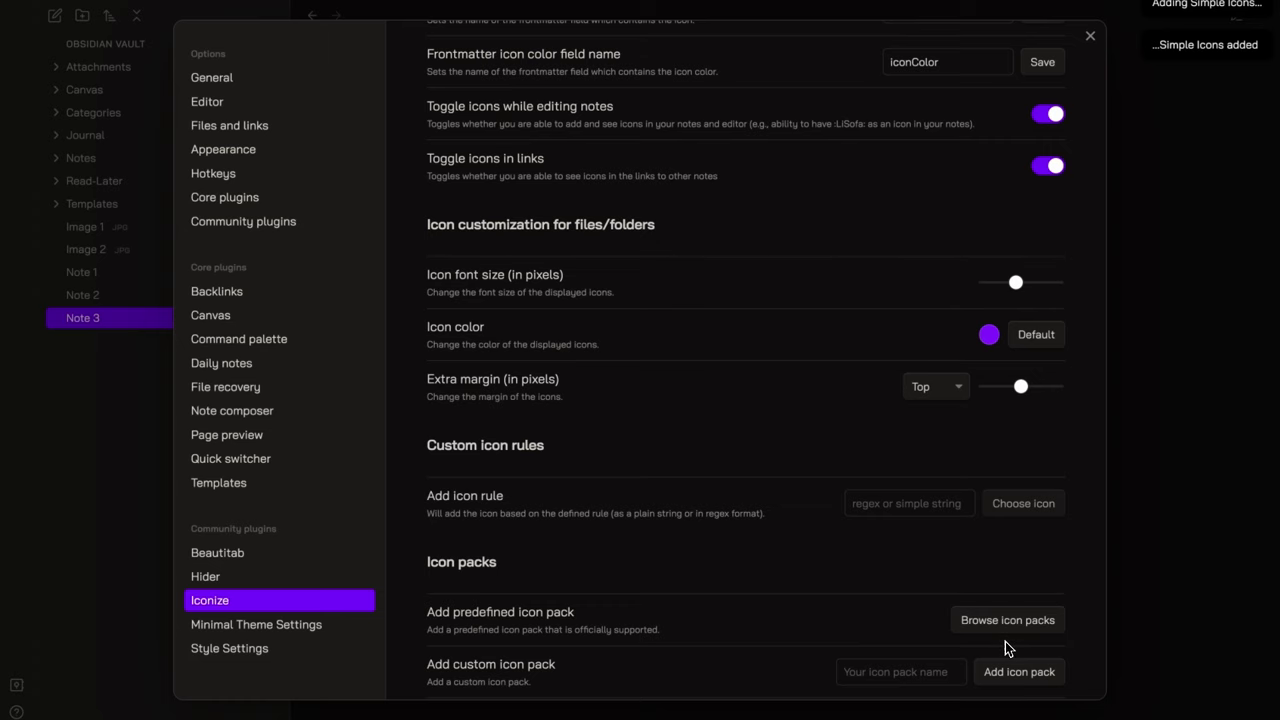
left_click(1005, 628)
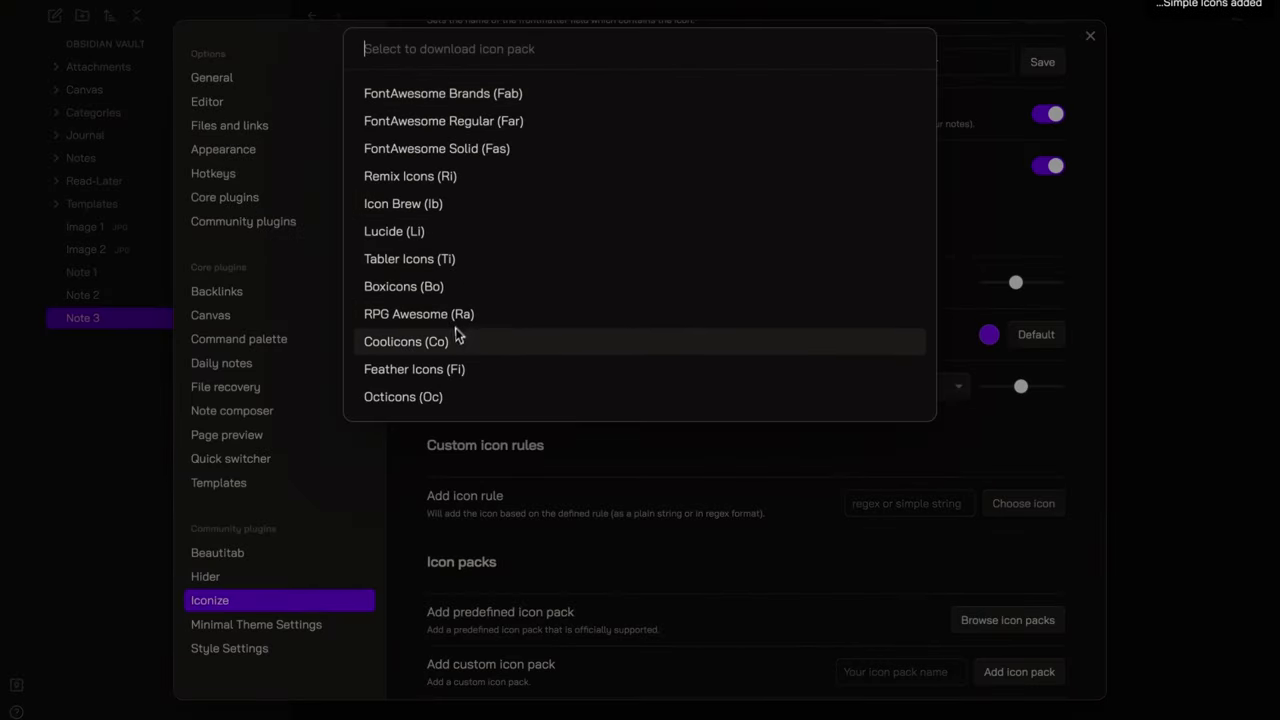
left_click(445, 262)
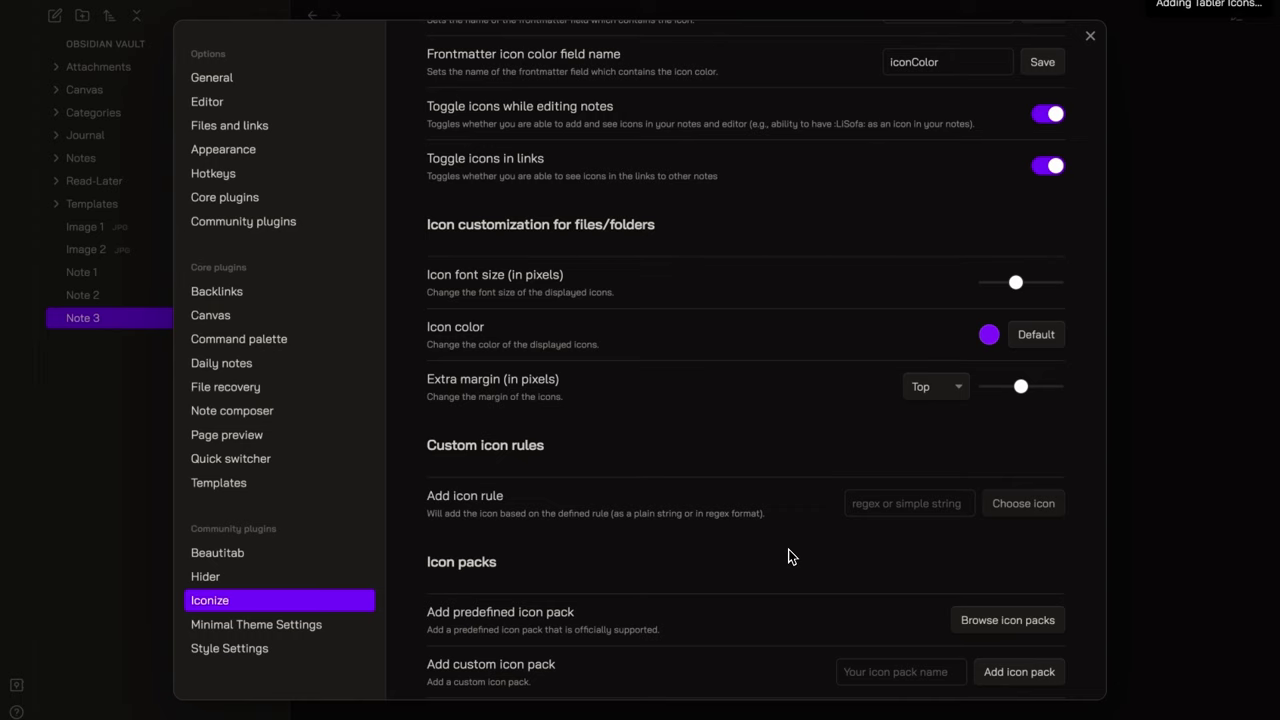
scroll(745, 360, "down", 3)
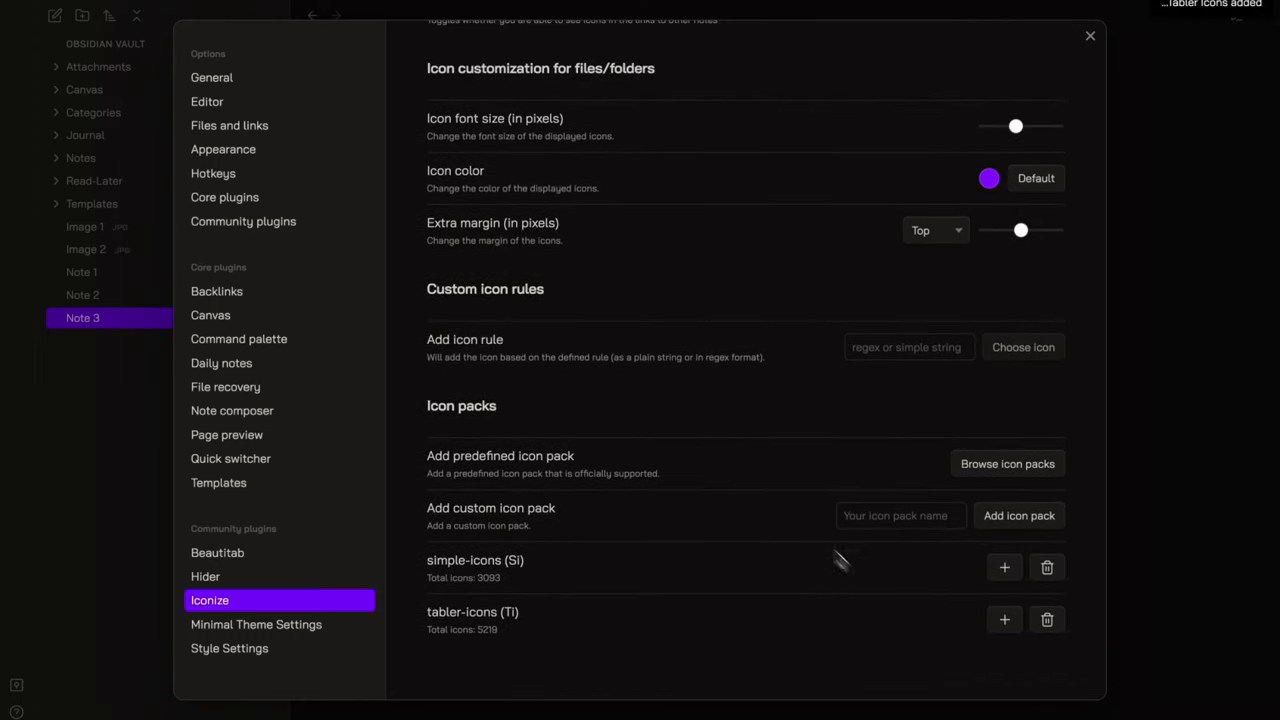
key("Escape")
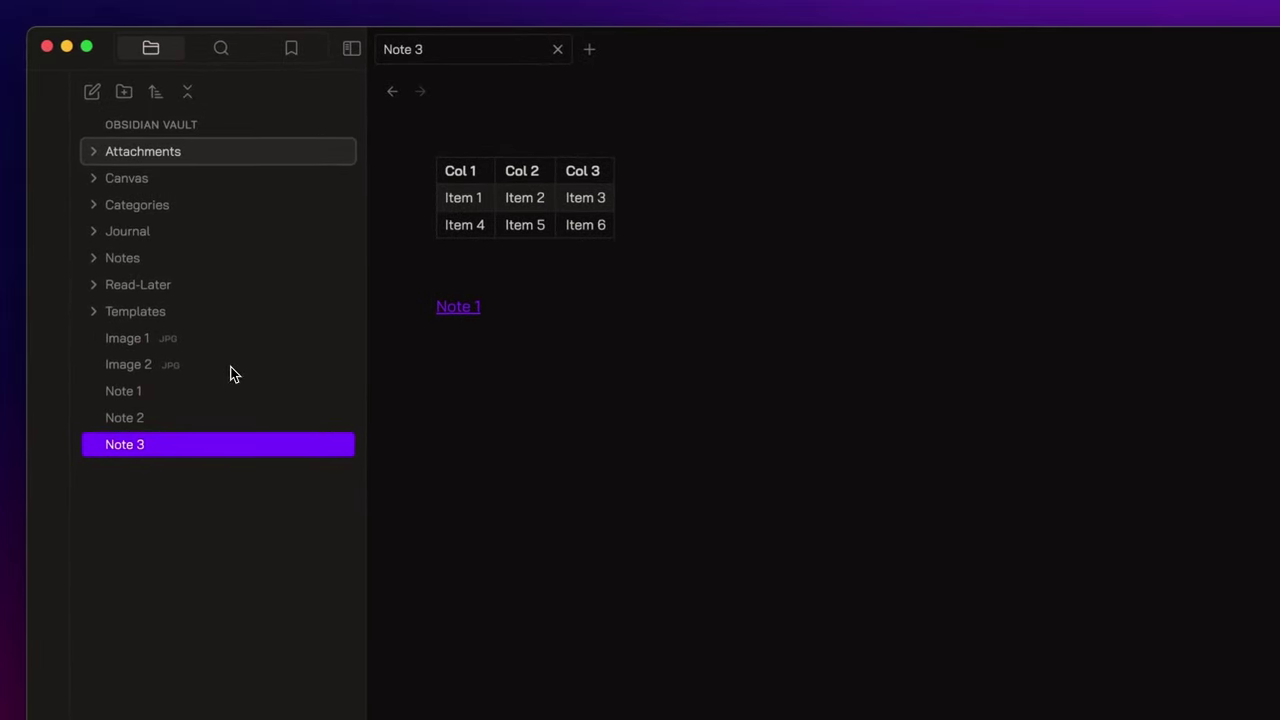
Give the Attachments folder the Paperclip (Ti) icon and the Canvas folder the Sitemap (Ti) icon.
key("super+p")
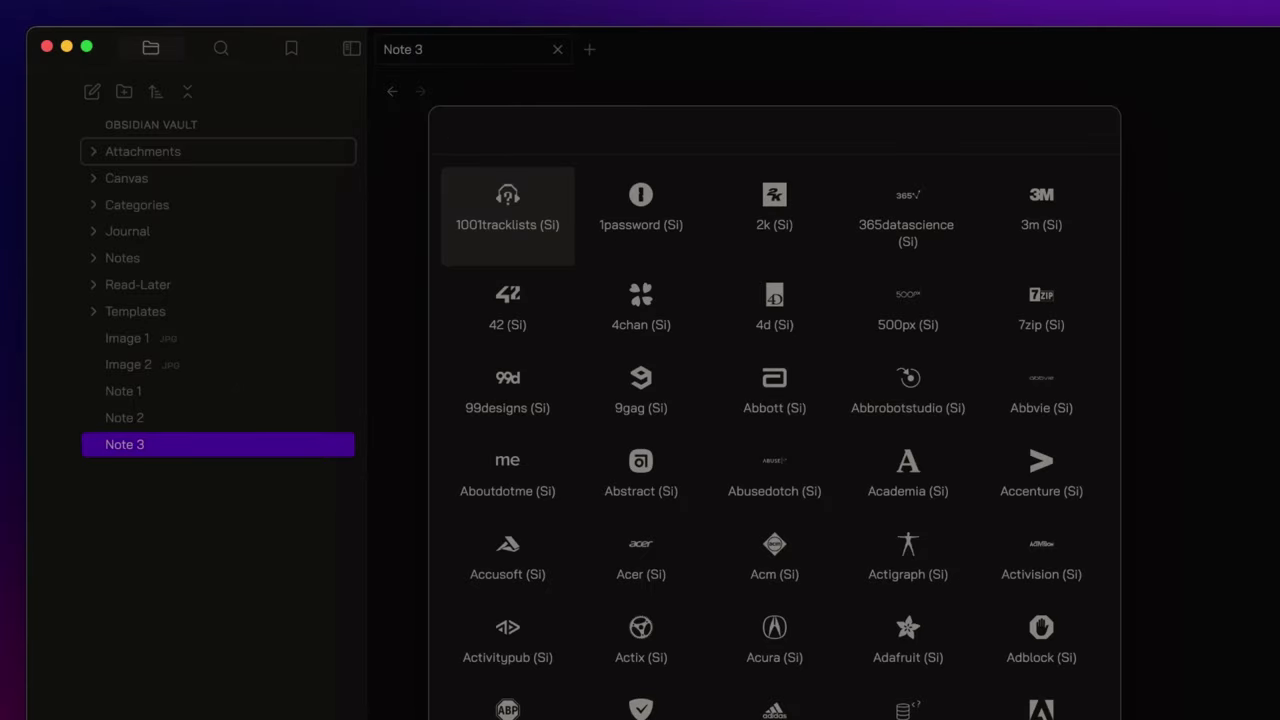
type("paper")
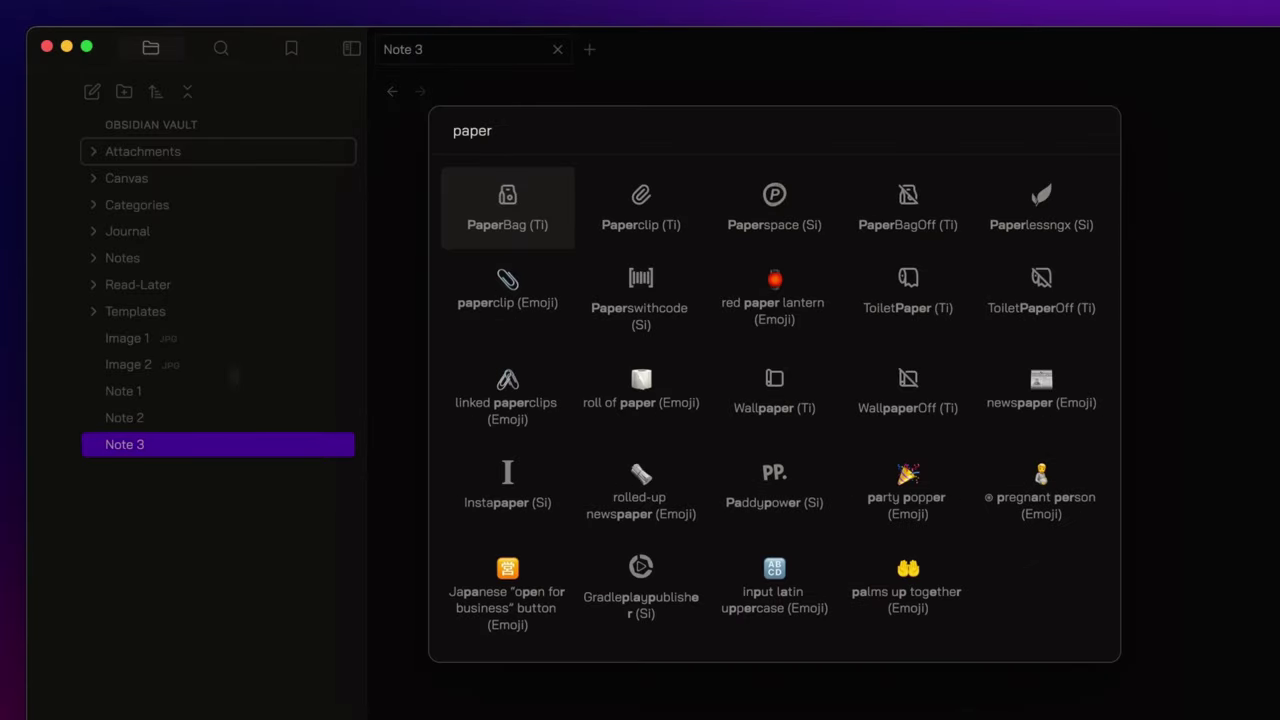
key("Down")
left_click(641, 191)
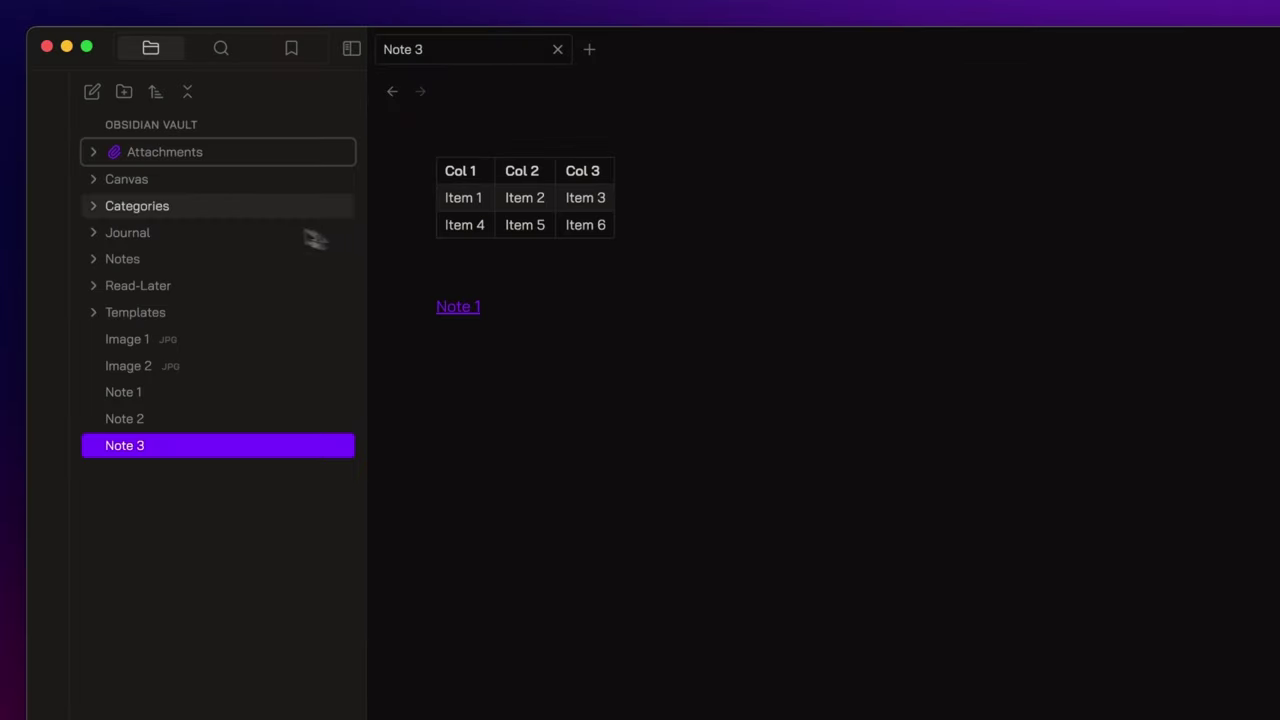
right_click(188, 179)
left_click(251, 372)
type("sitema")
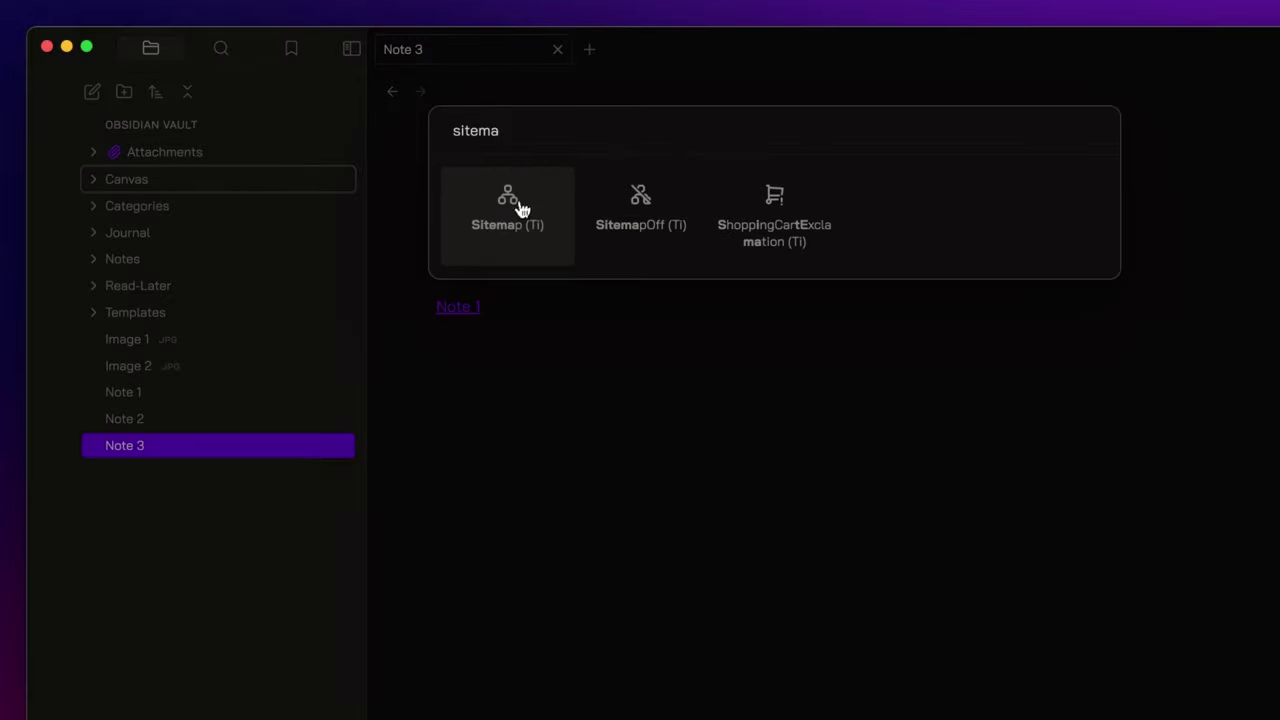
left_click(520, 208)
Give the Categories folder the Category2 (Ti) icon and the Journal folder the Apache (Si) icon.
right_click(228, 207)
left_click(300, 402)
type("catego")
left_click(774, 208)
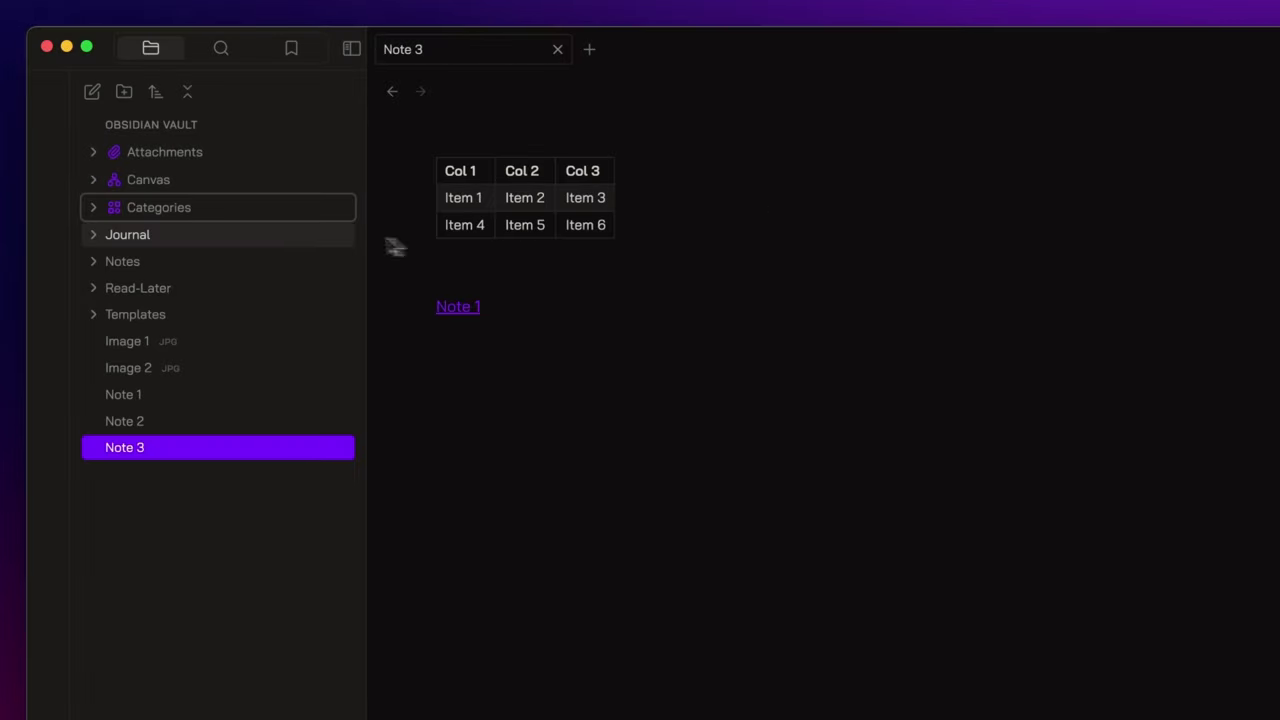
right_click(286, 236)
left_click(340, 429)
left_click(511, 203)
Expand Journal and give its 01 - Daily, 02 - Weekly and 03 - Monthly subfolders the Calendar (Ti) icon.
left_click(128, 236)
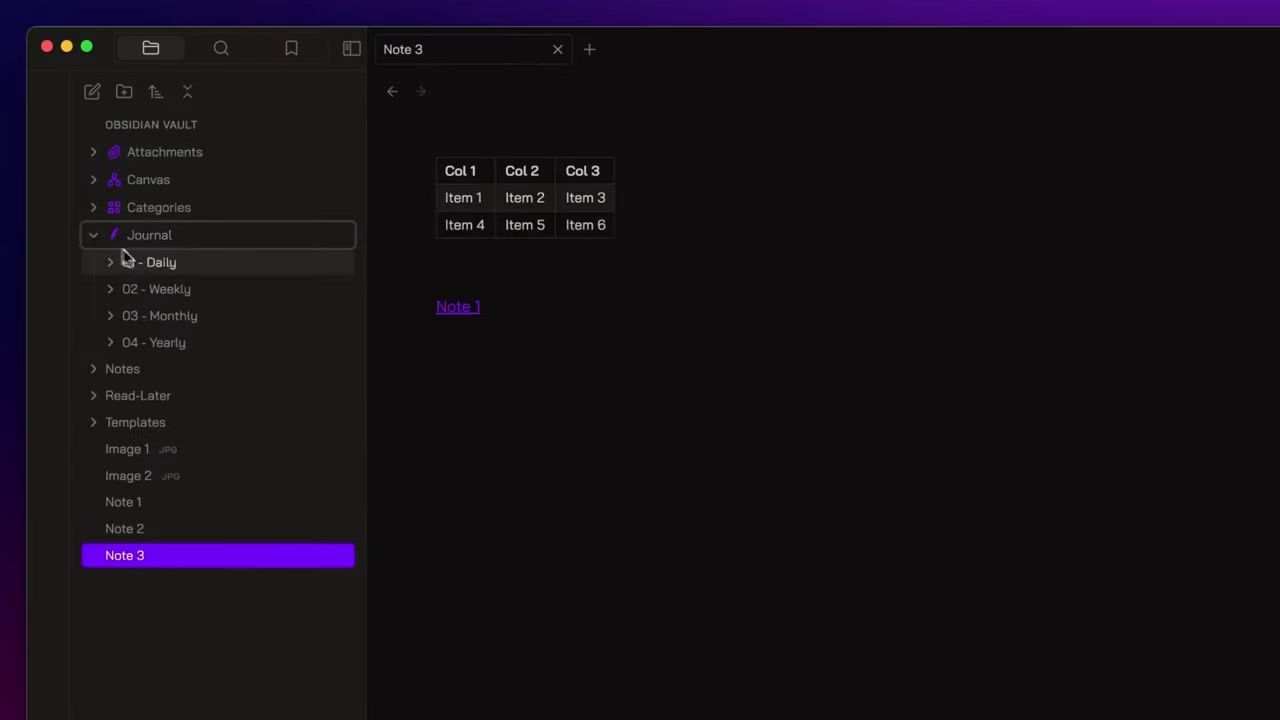
right_click(165, 264)
left_click(249, 466)
type("cale")
left_click(508, 208)
right_click(200, 289)
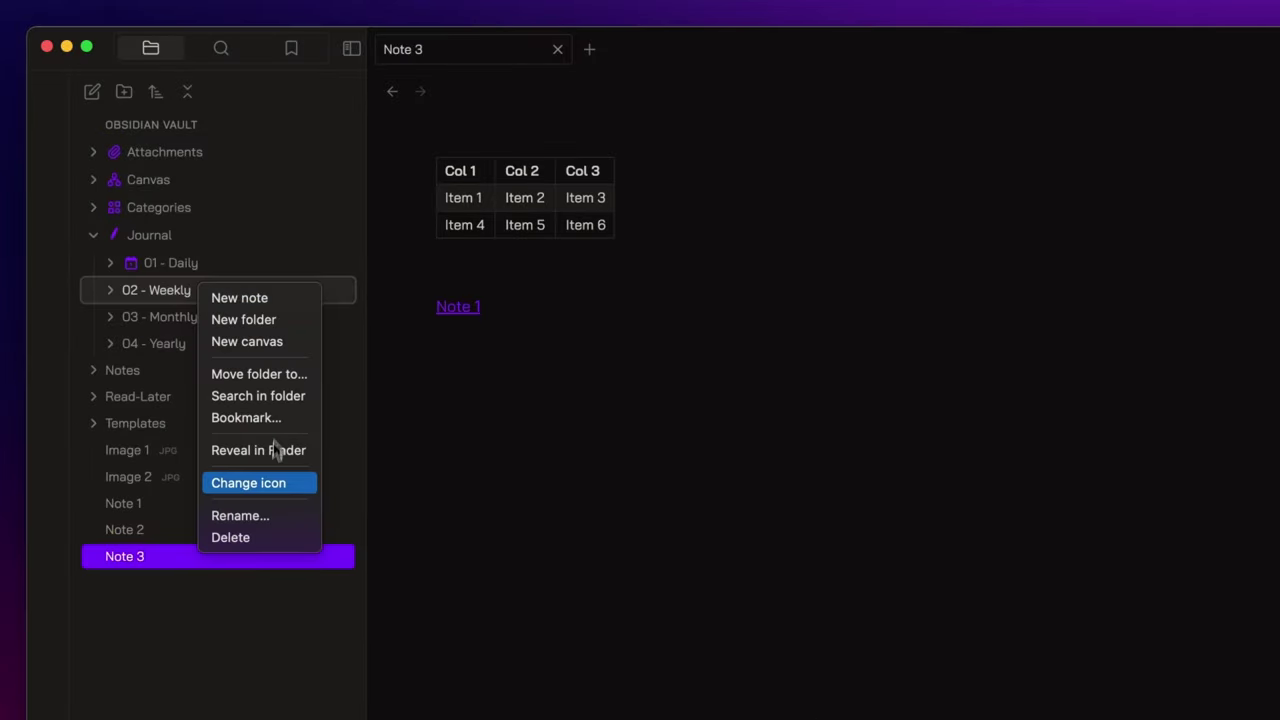
left_click(262, 483)
left_click(1040, 220)
right_click(197, 320)
left_click(248, 513)
left_click(1040, 220)
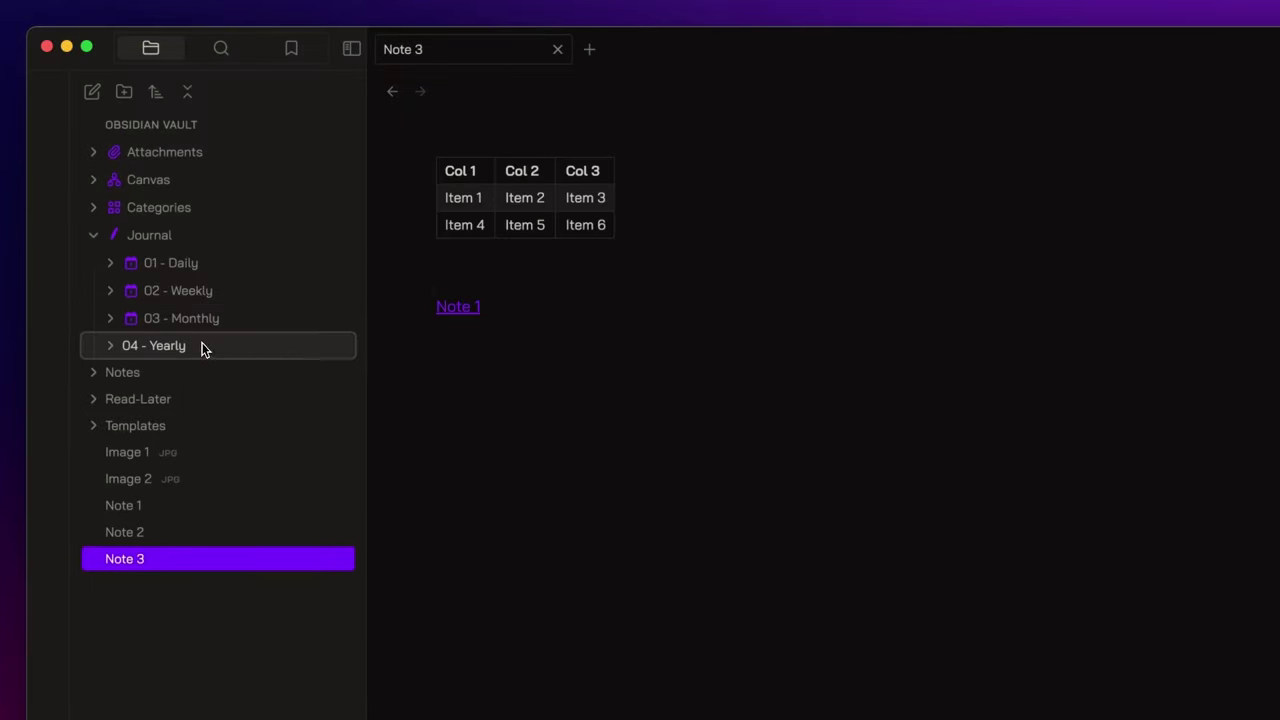
Assign a recently used icon to the 04 - Yearly subfolder and collapse the Journal folder.
right_click(202, 347)
left_click(250, 540)
left_click(907, 232)
left_click(93, 238)
Give the Notes folder a pencil icon and the Read-Later folder the filled Book (Ti) icon.
right_click(124, 264)
left_click(207, 458)
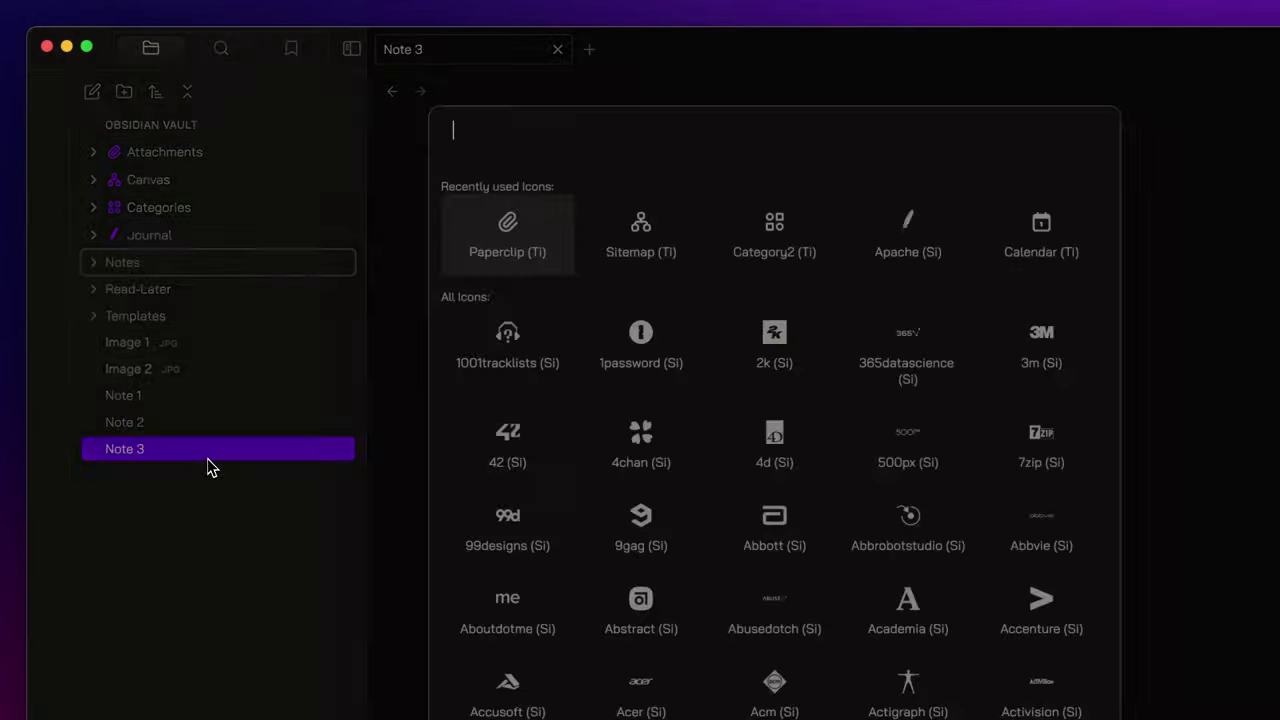
type("pencil")
left_click(466, 209)
right_click(177, 289)
left_click(229, 480)
type("book")
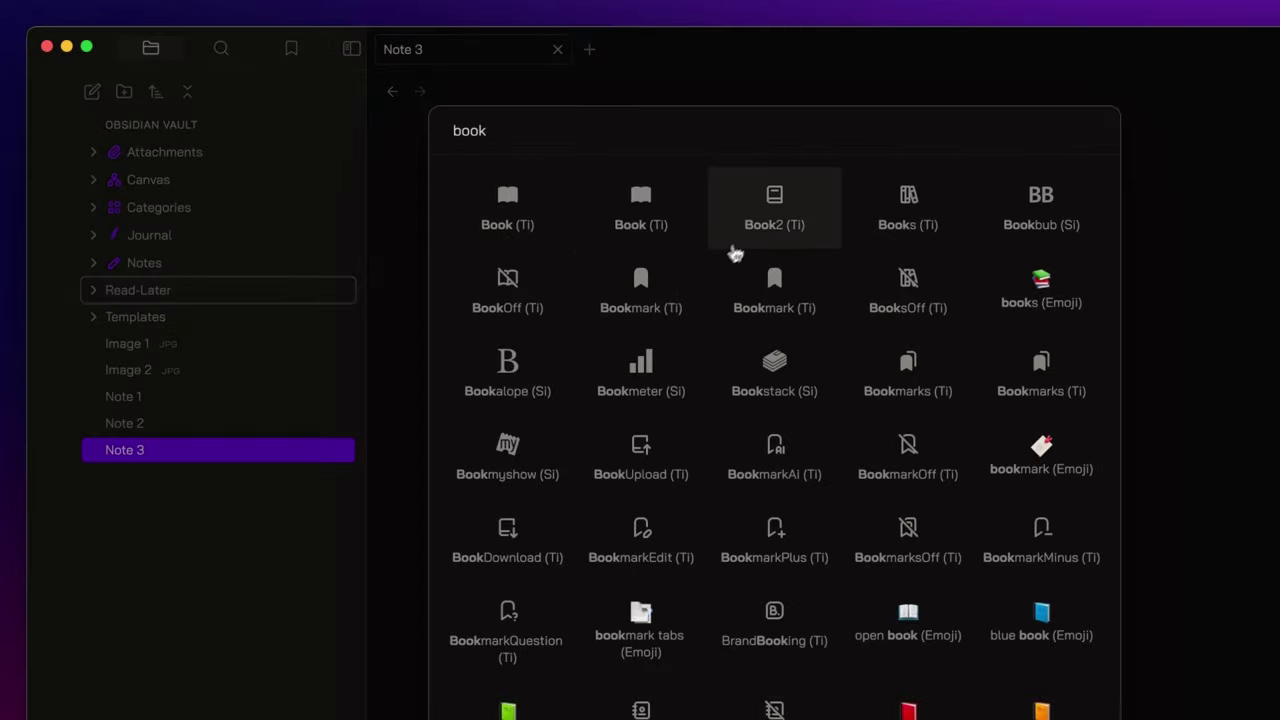
left_click(636, 205)
Give the Templates folder the Template (Ti) icon and open a new tab.
right_click(197, 320)
left_click(287, 523)
type("template")
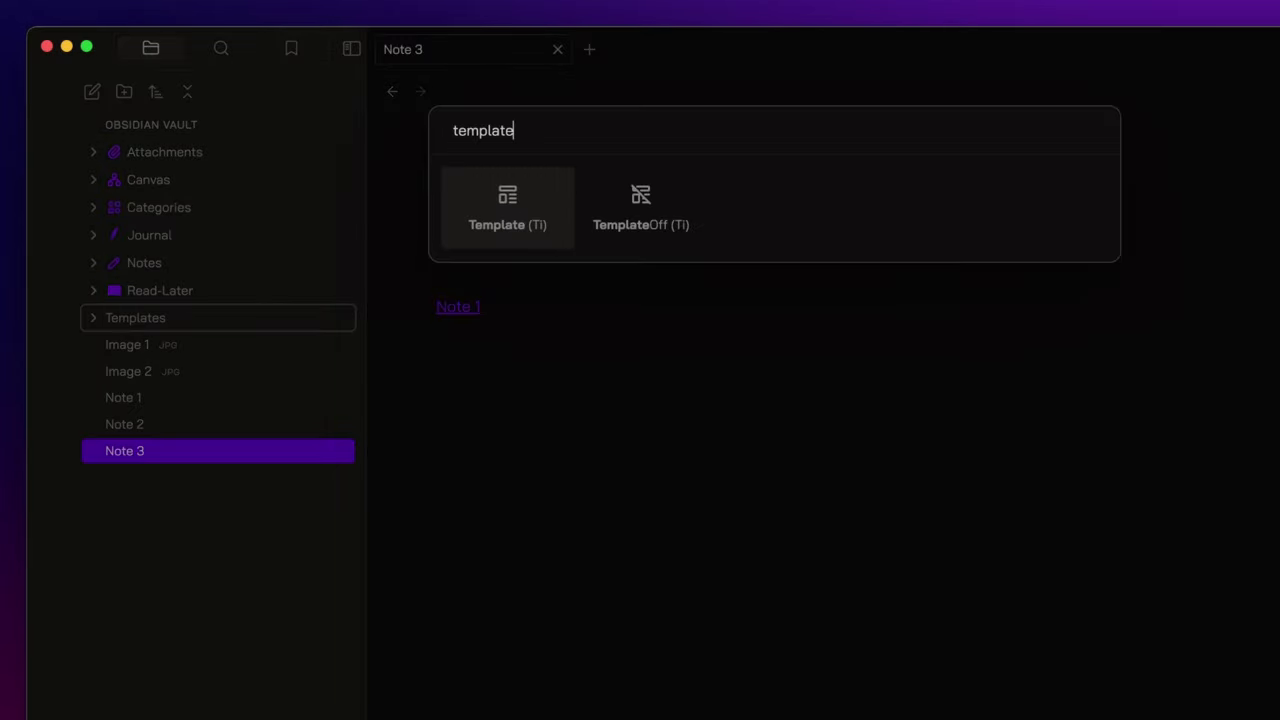
left_click(507, 210)
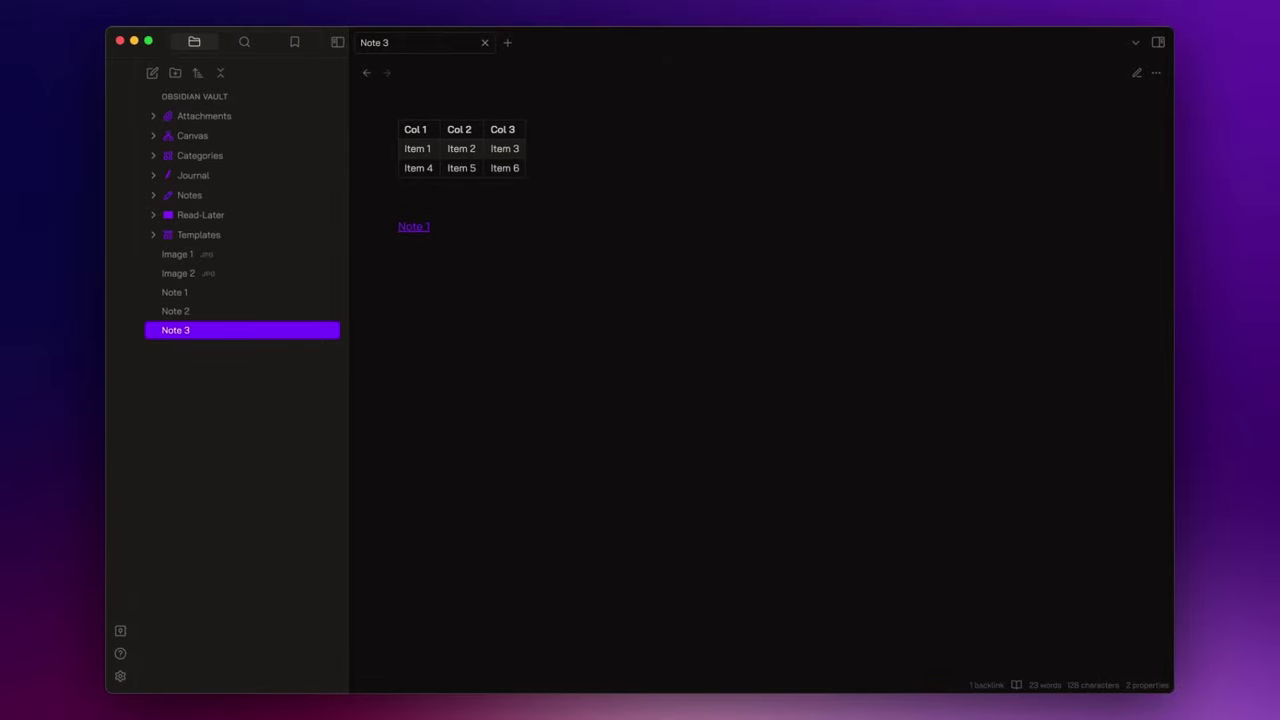
left_click(507, 42)
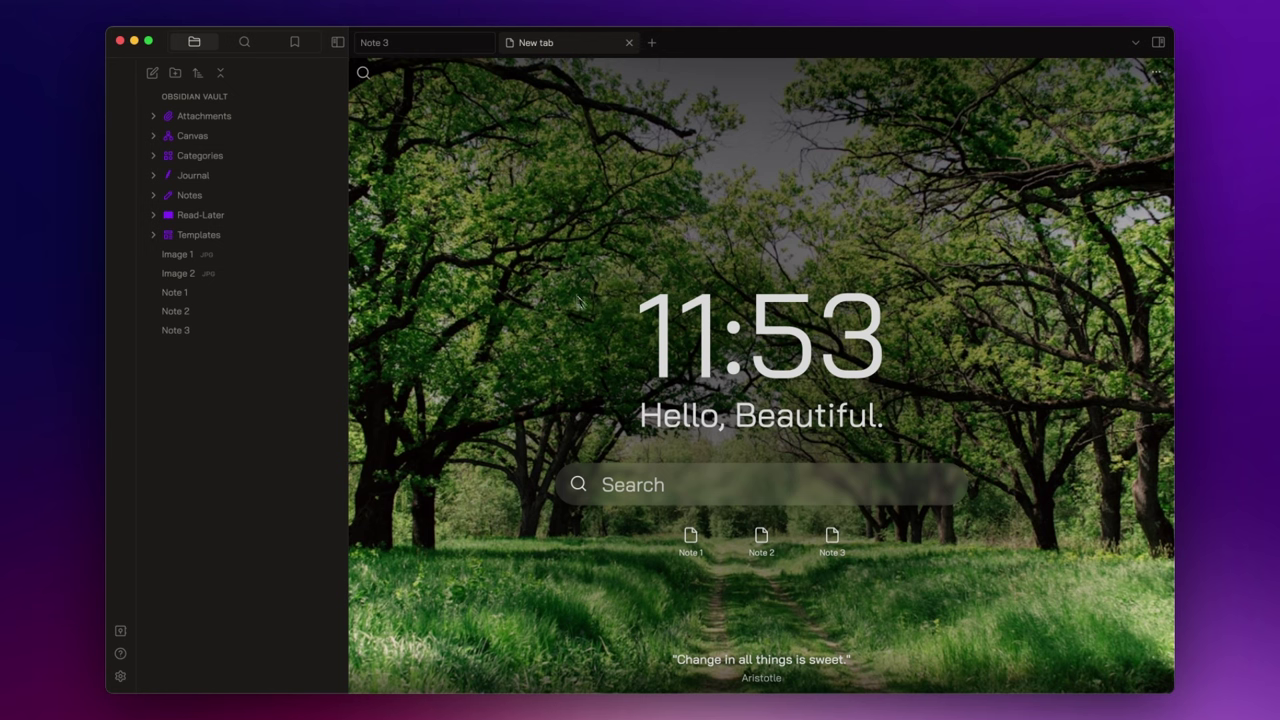
Open the Beautitab settings, turn off the top left search button and set the time format to 24-hour.
key("super+comma")
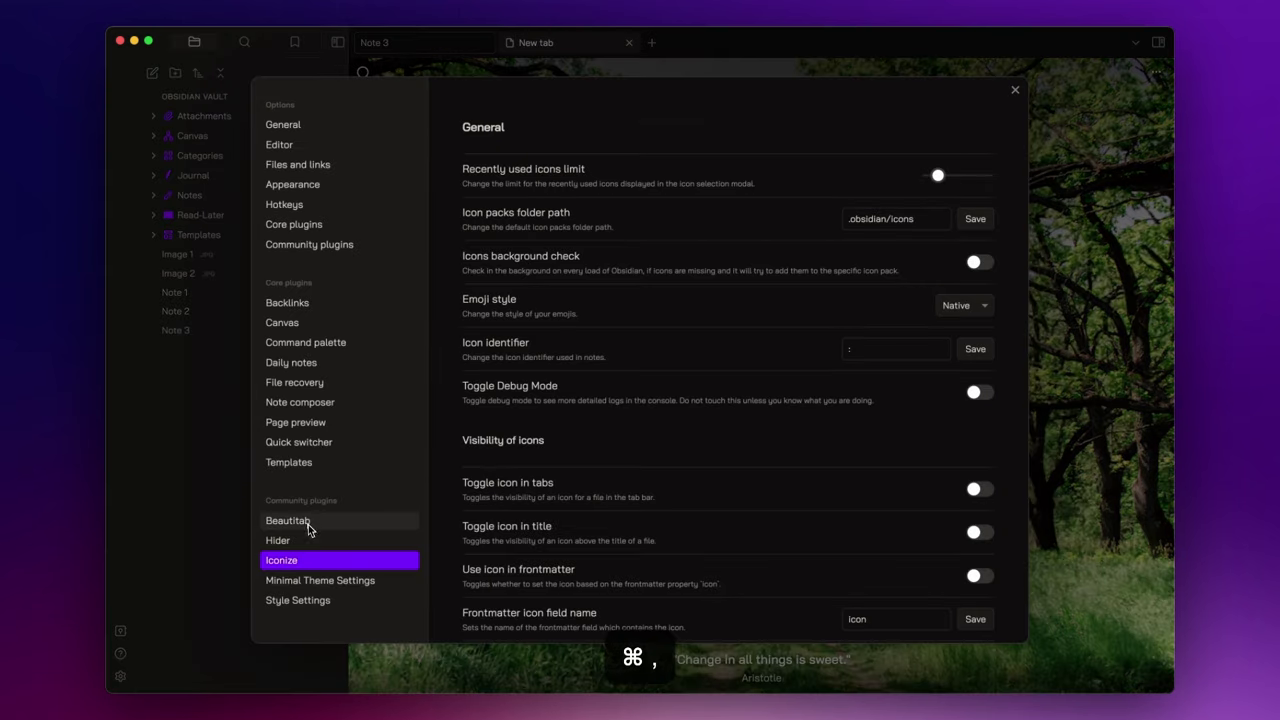
left_click(290, 517)
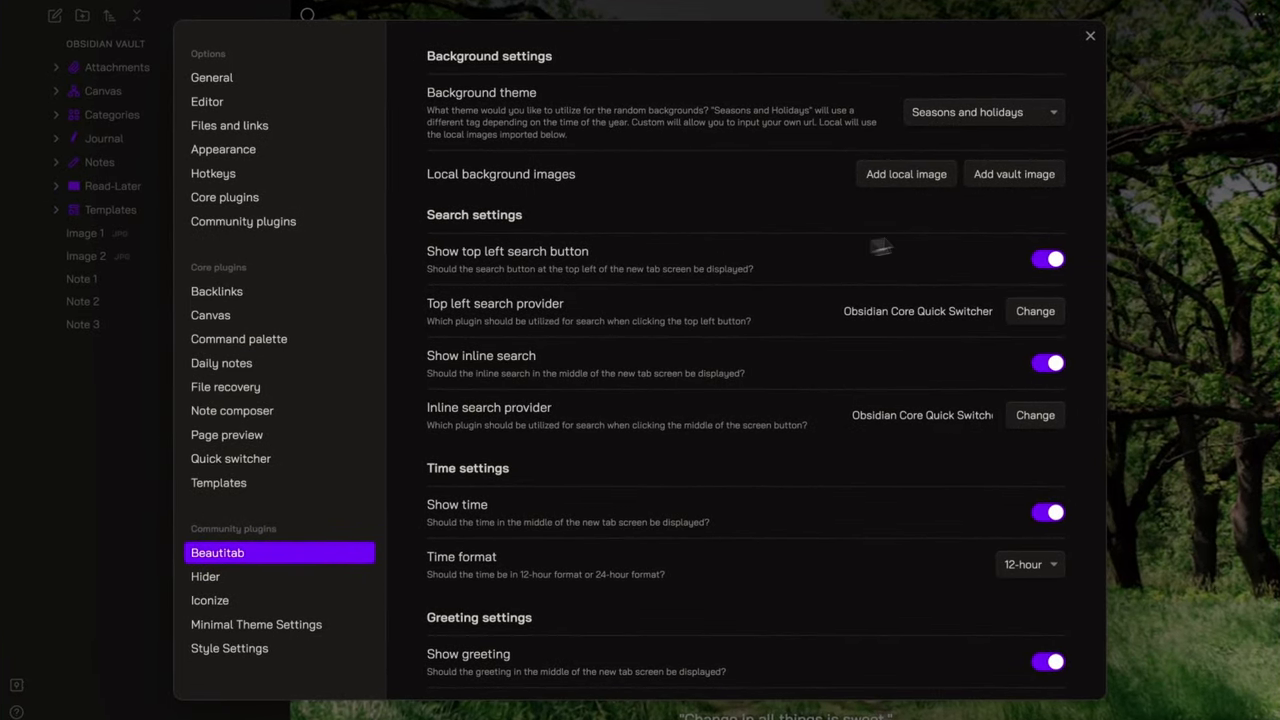
scroll(850, 263, "down", 4)
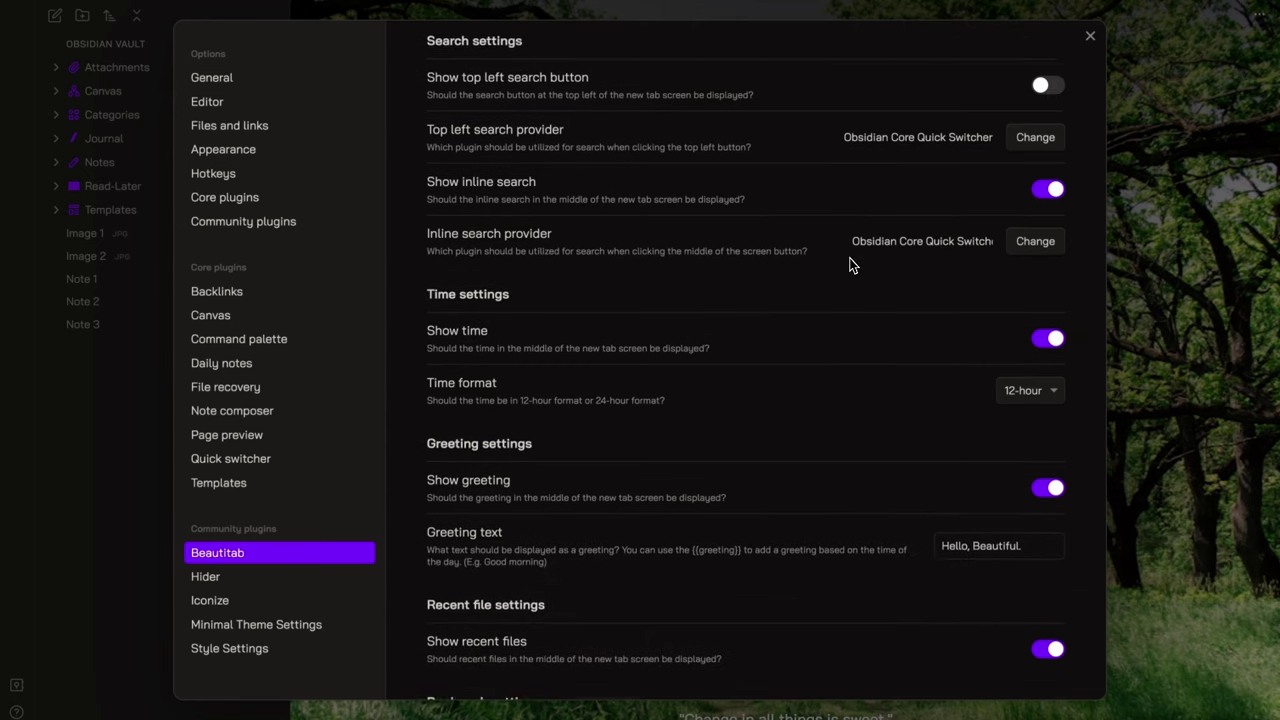
left_click(1040, 229)
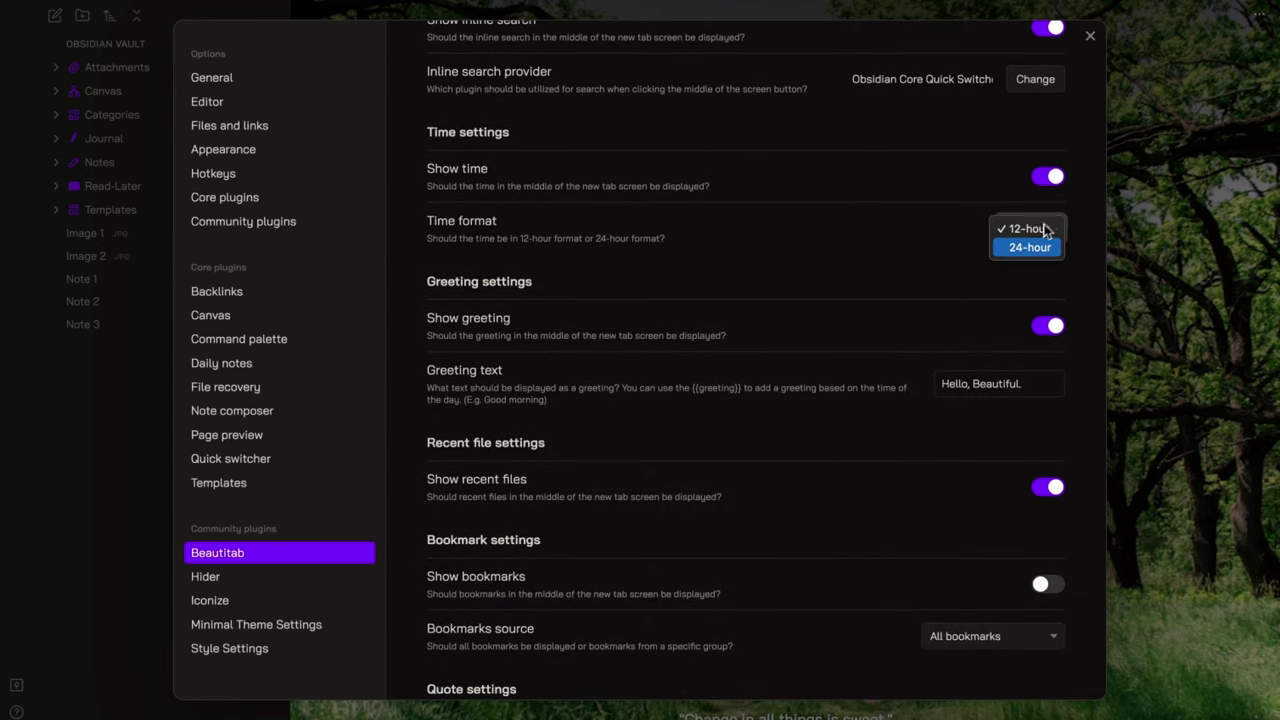
left_click(1027, 254)
Set the Beautitab greeting text to "{{greeting}}, " followed by the person's first name and an exclamation mark.
scroll(864, 288, "down", 5)
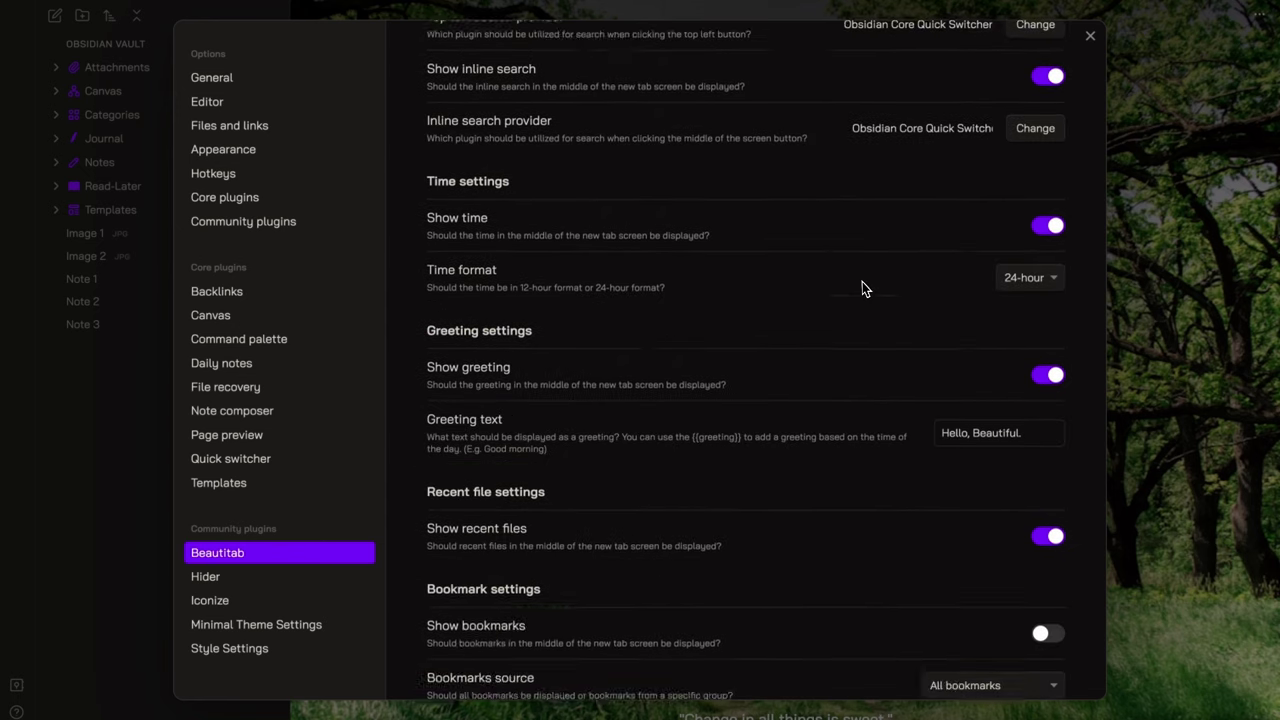
left_click(1015, 203)
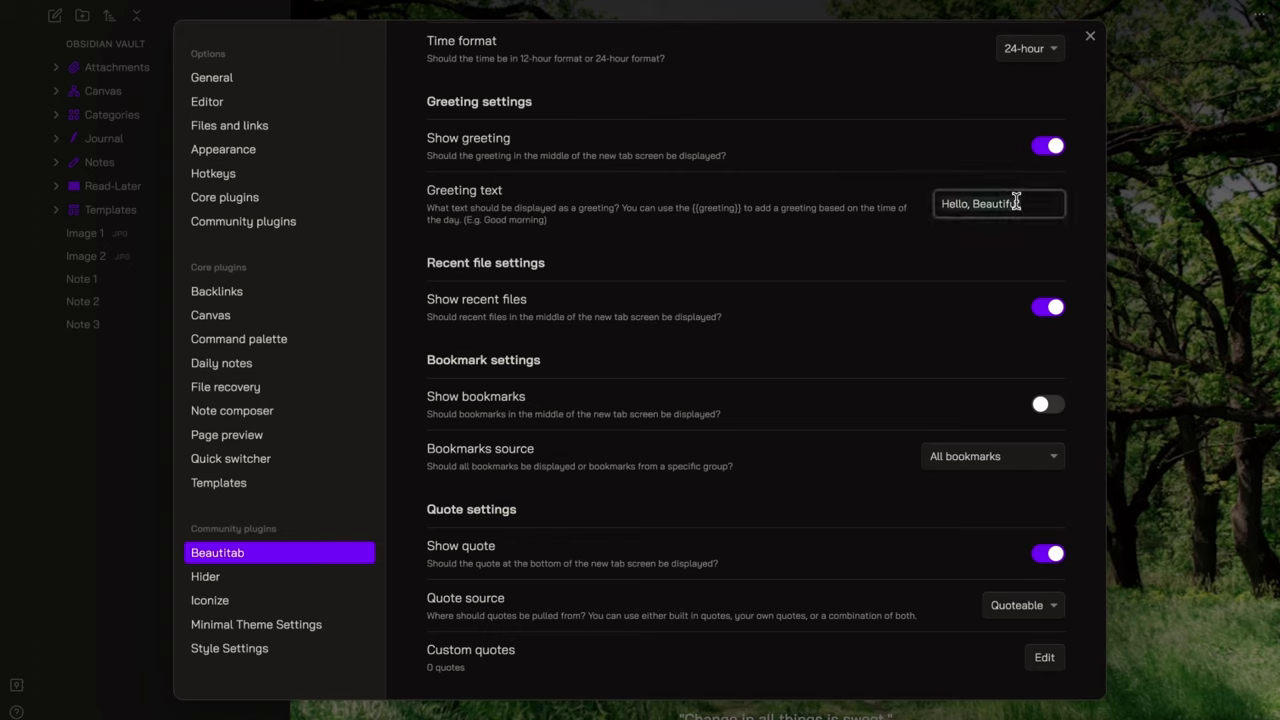
key("ctrl+a")
type("{{")
Enable showing bookmarks on the new tab screen and close the settings.
scroll(974, 285, "down", 1)
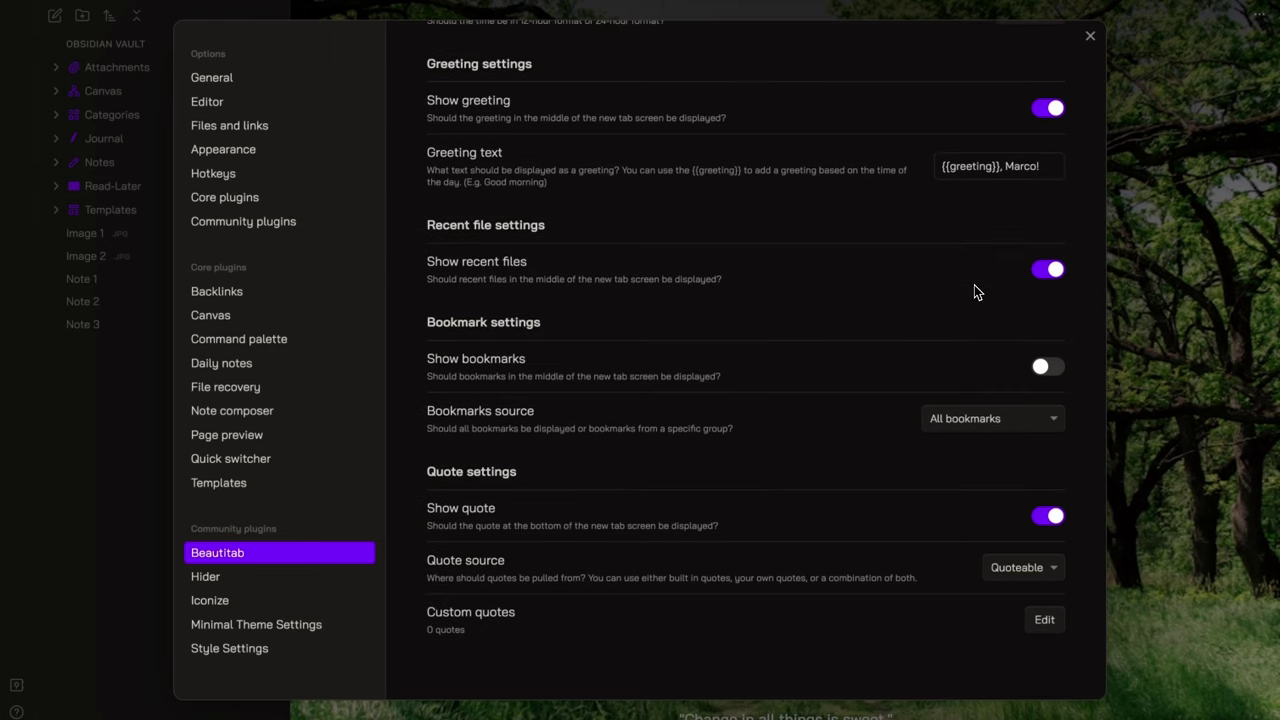
left_click(1060, 372)
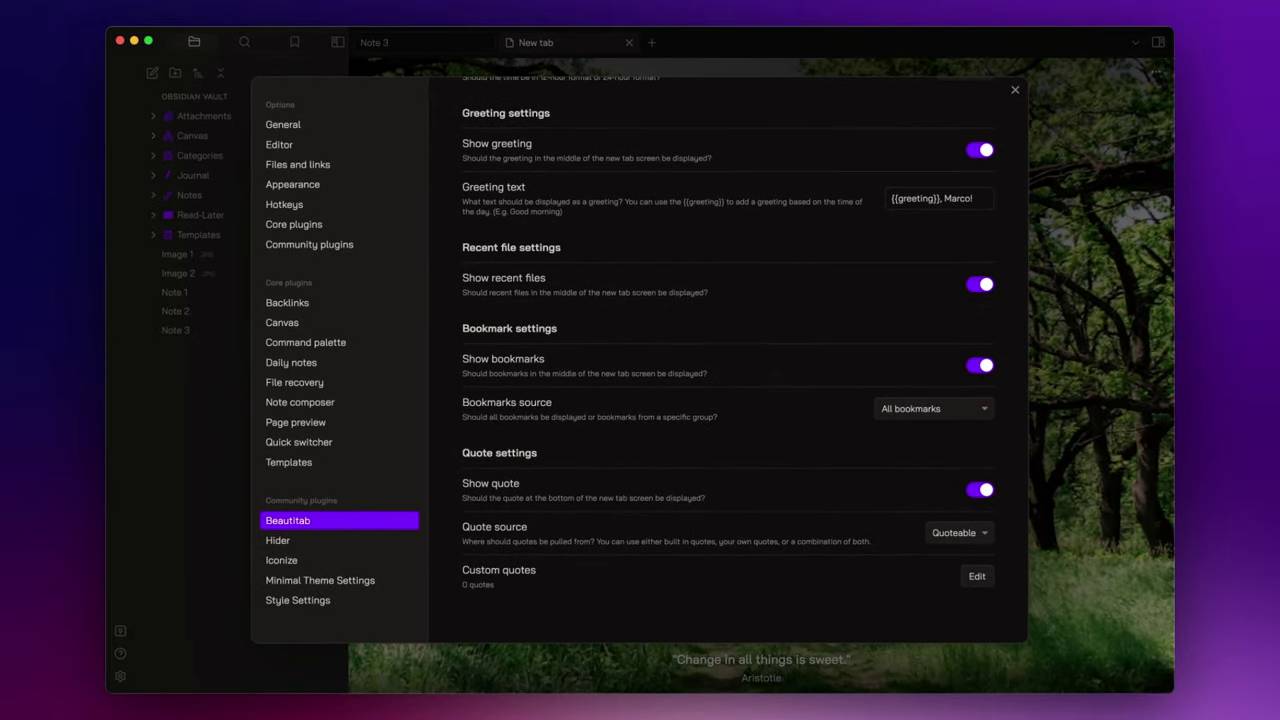
key("Escape")
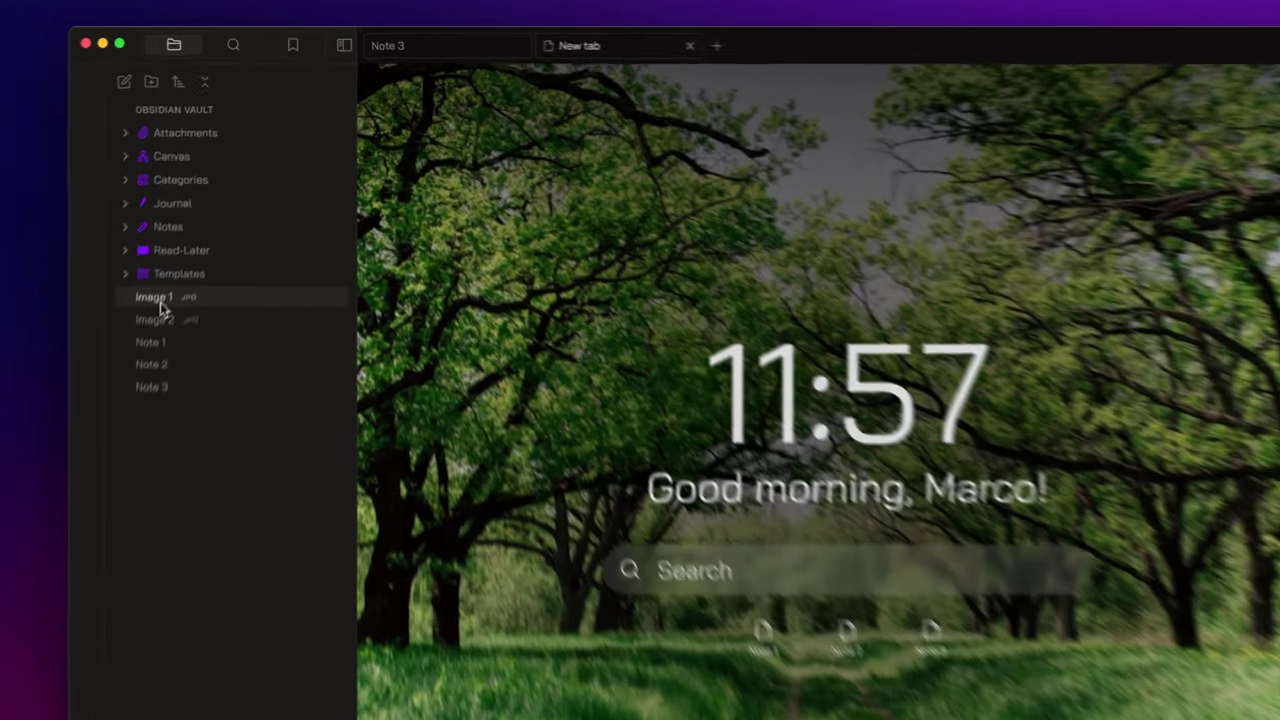
Select Image 1 and Image 2 in the file list and move both into the Attachments folder.
mouse_move(184, 262)
left_click(134, 357, "super")
left_click(140, 371, "super")
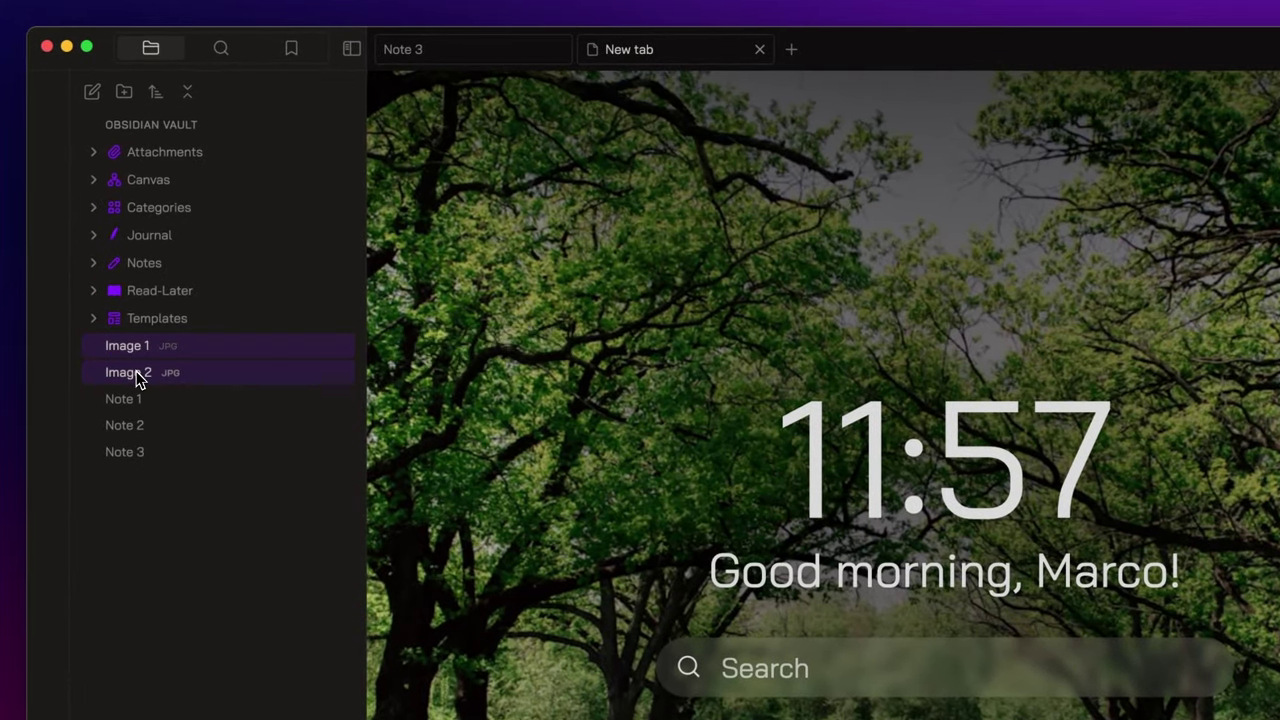
right_click(142, 372)
left_click(215, 384)
left_click(512, 214)
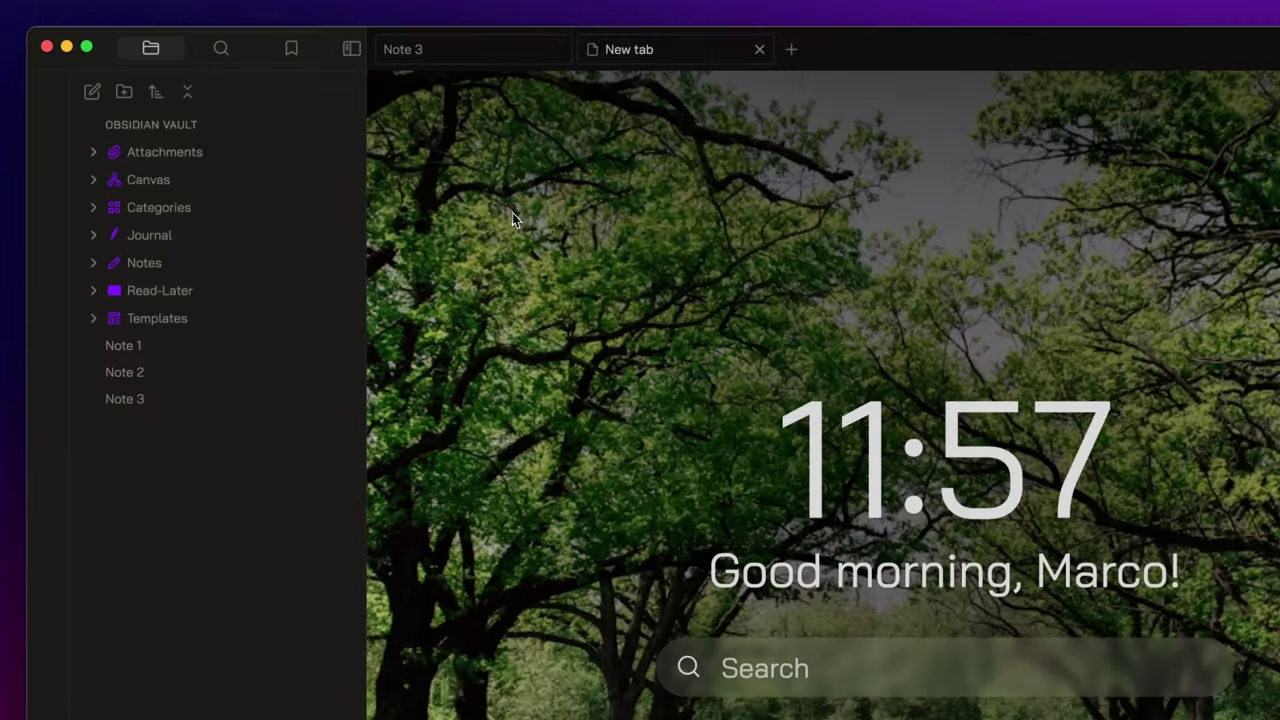
Select Note 1 through Note 3 and move them together into the Notes folder.
left_click(160, 348)
left_click(145, 398, "shift")
right_click(145, 397)
left_click(216, 410)
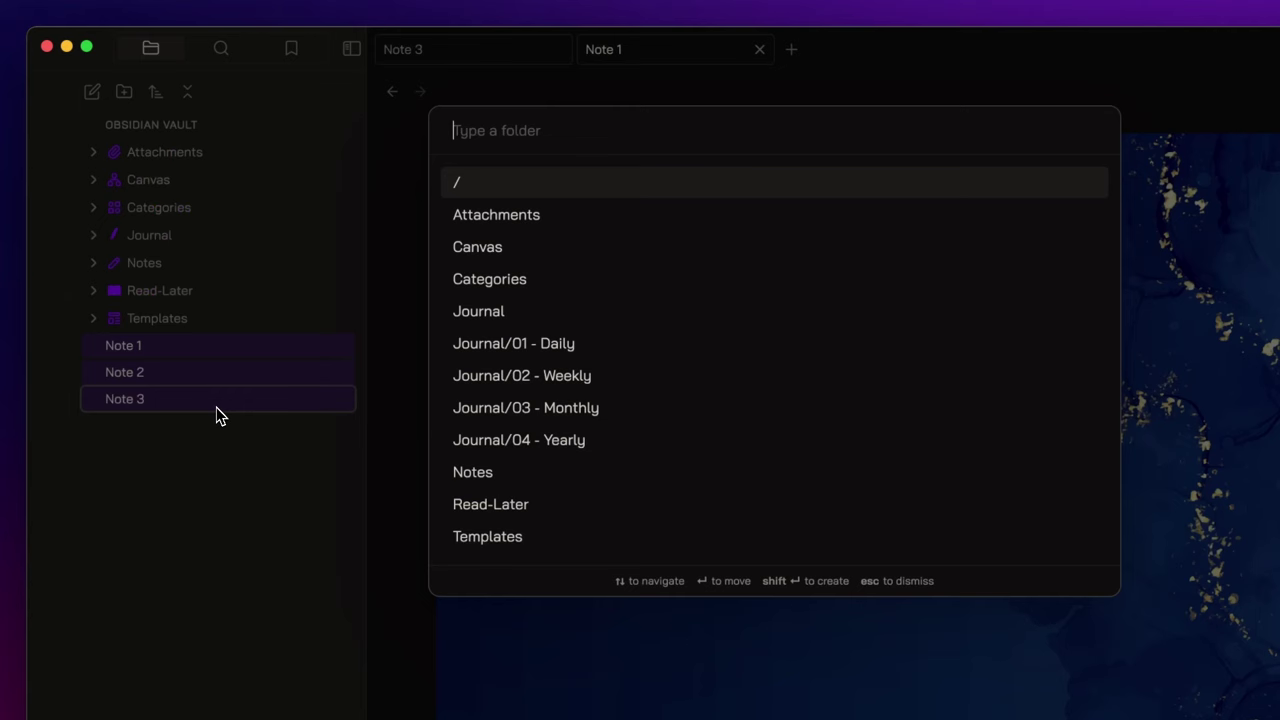
left_click(494, 472)
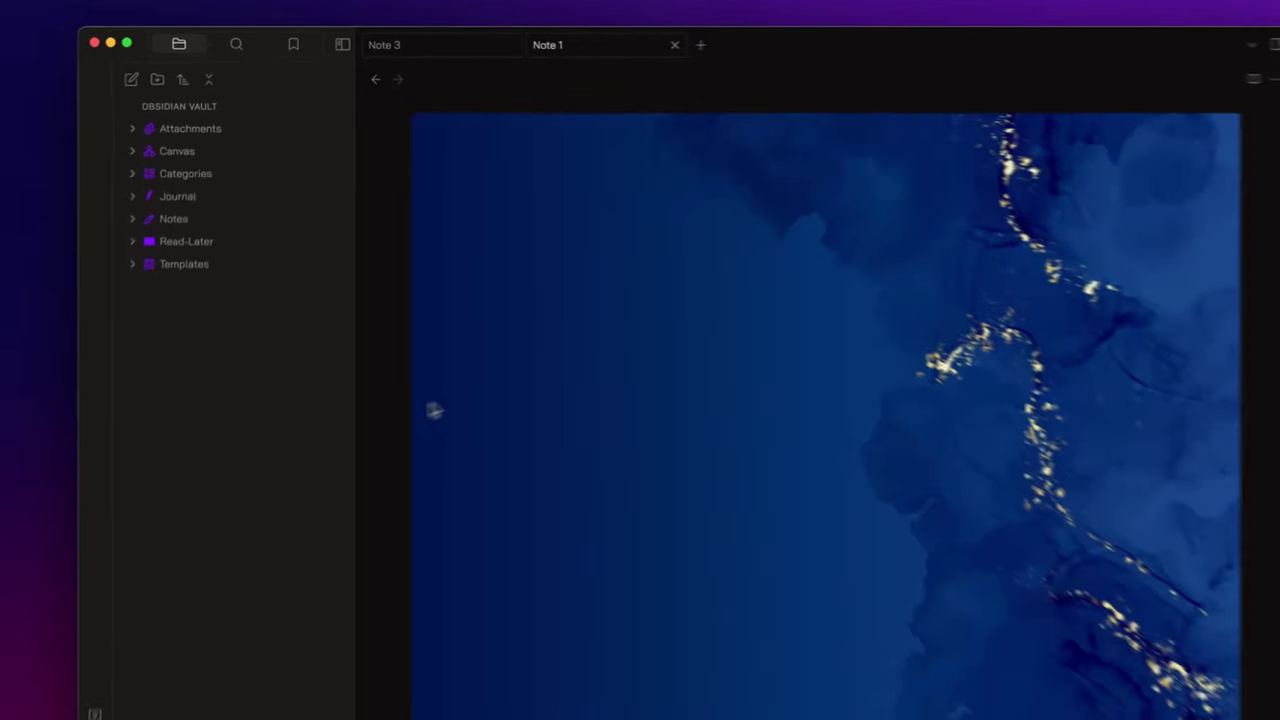
Show the right sidebar and close the Note 1 tab.
left_click(1159, 42)
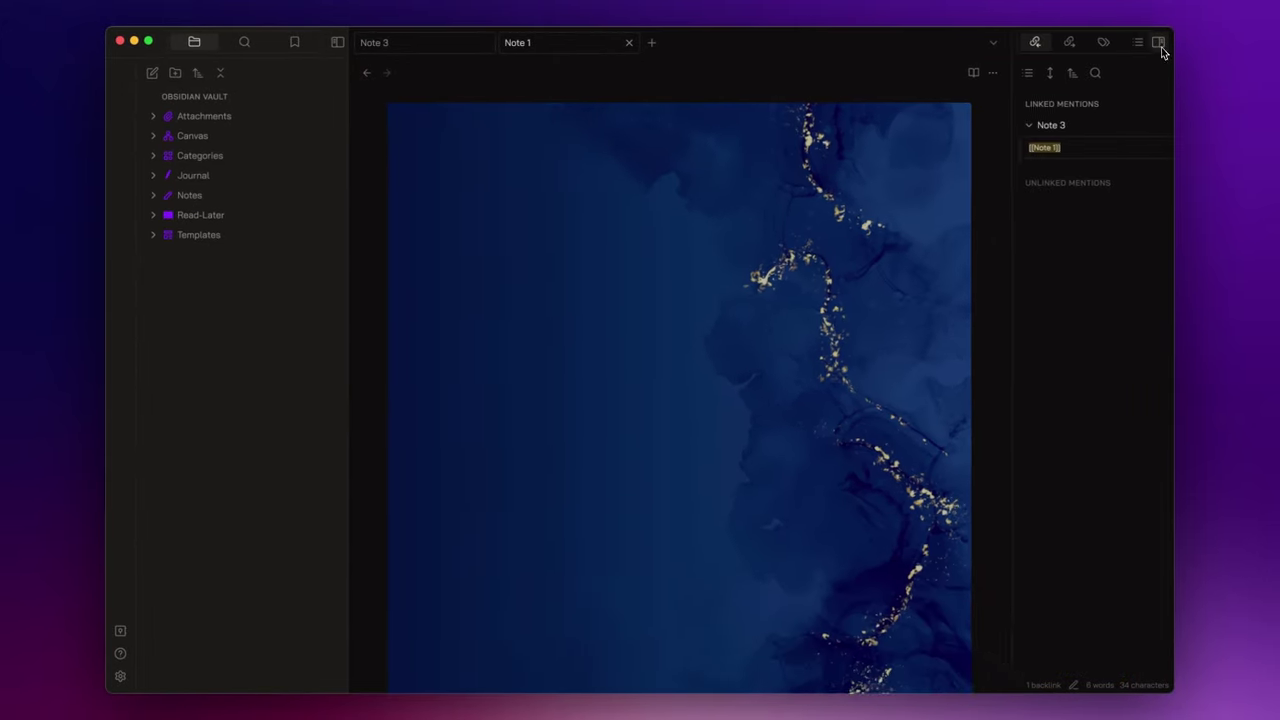
left_click(629, 42)
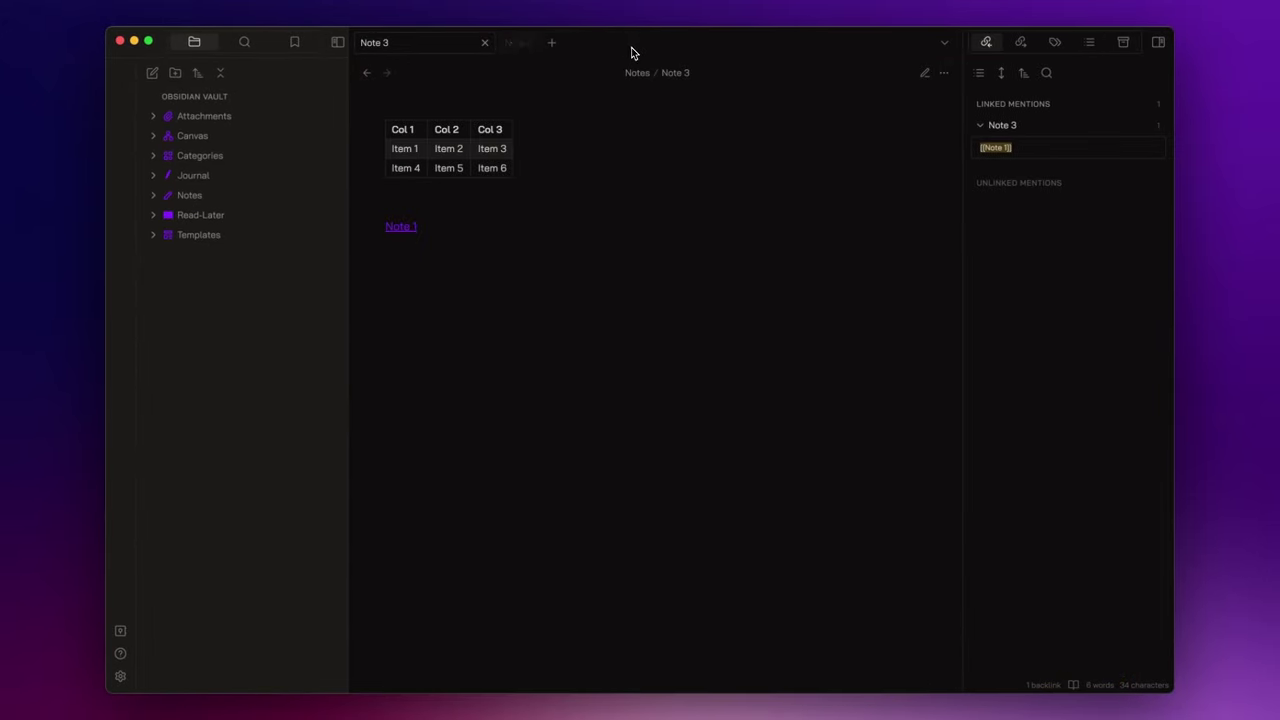
Split the right sidebar by moving the backlinks pane into a new lower section, and place the outgoing links pane beside it.
left_click_drag(992, 50, 972, 494)
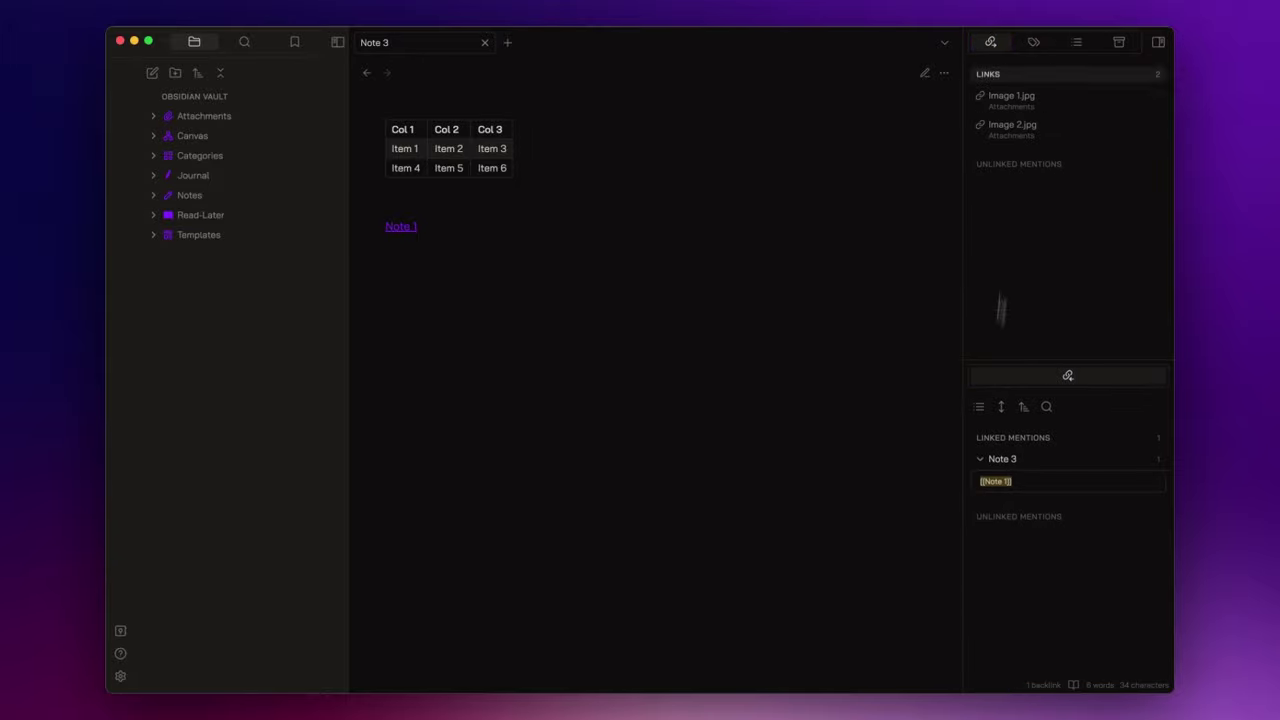
left_click_drag(993, 42, 991, 457)
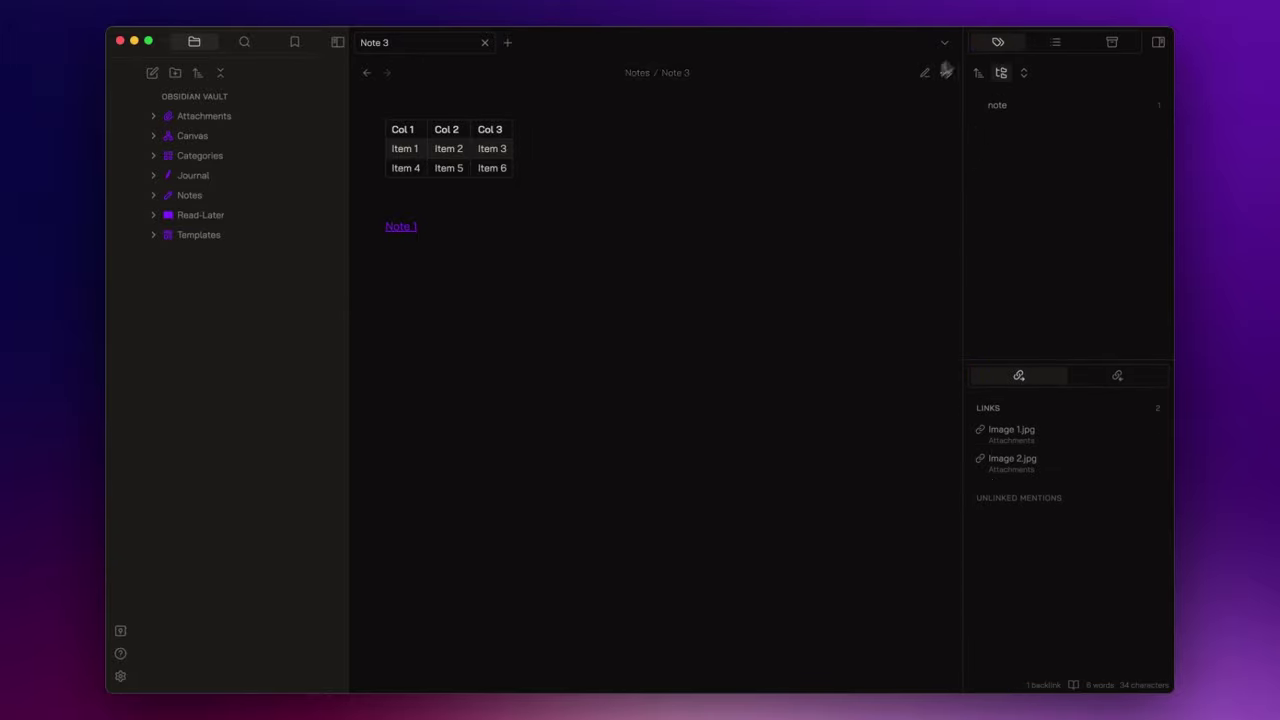
left_click(820, 230)
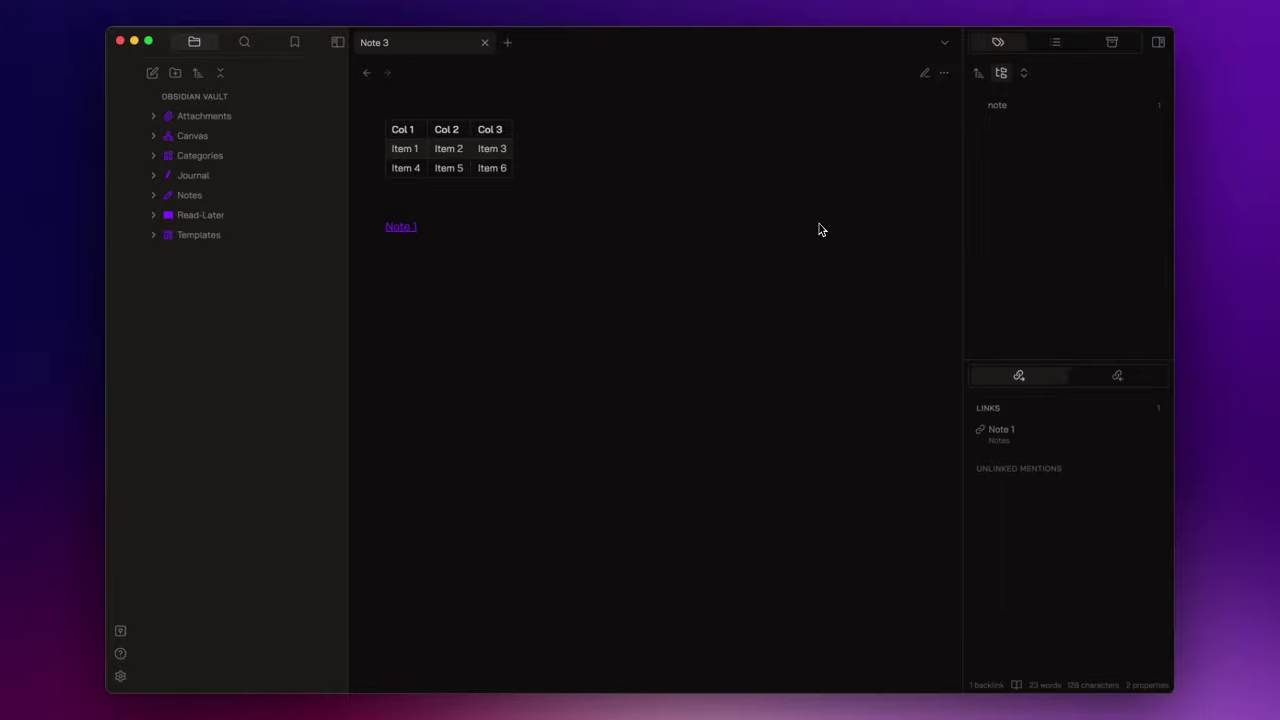
Open the local graph of Note 3, place it first in the sidebar's lower section and close its graph options.
key("super+p")
type("grap")
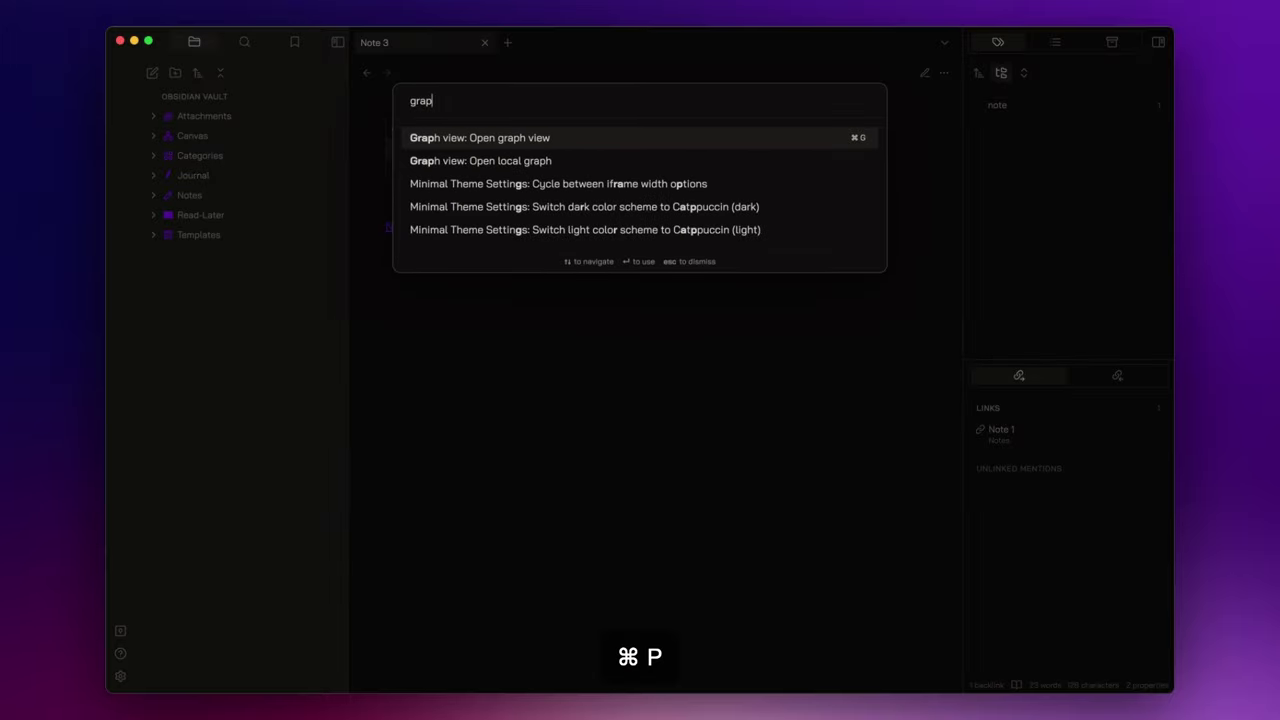
left_click(700, 165)
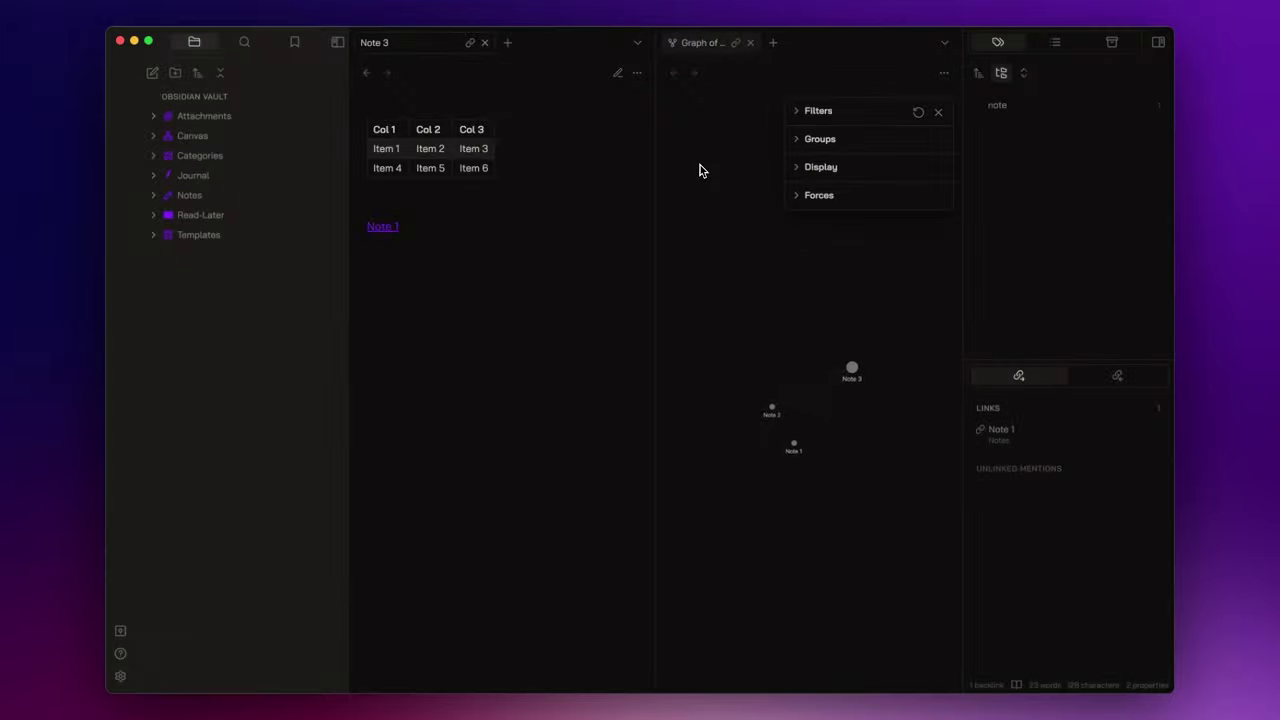
left_click_drag(696, 48, 974, 380)
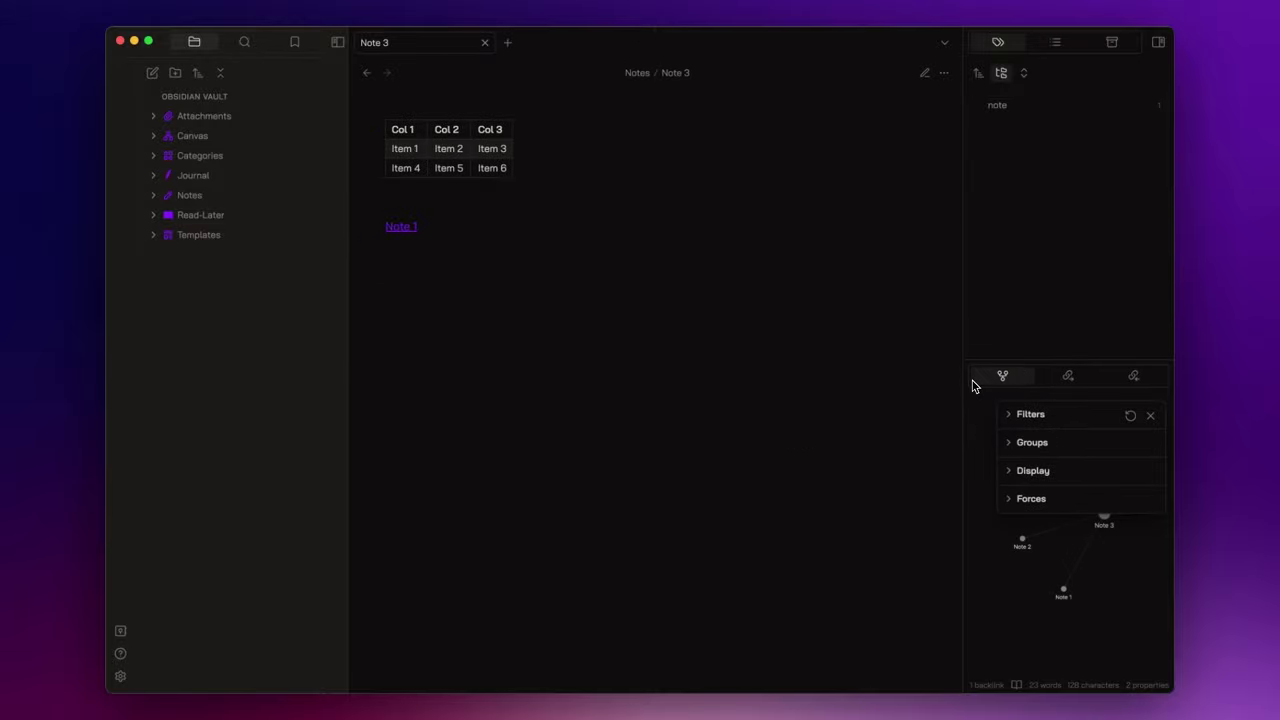
left_click(1151, 416)
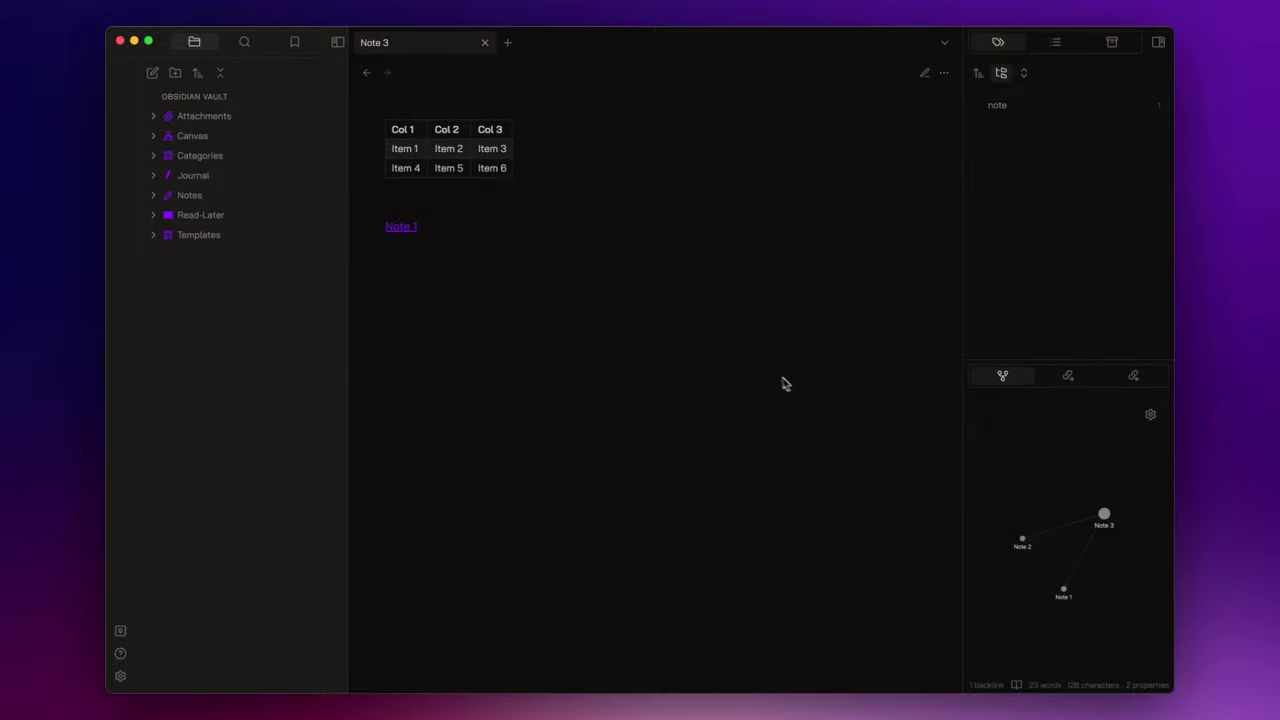